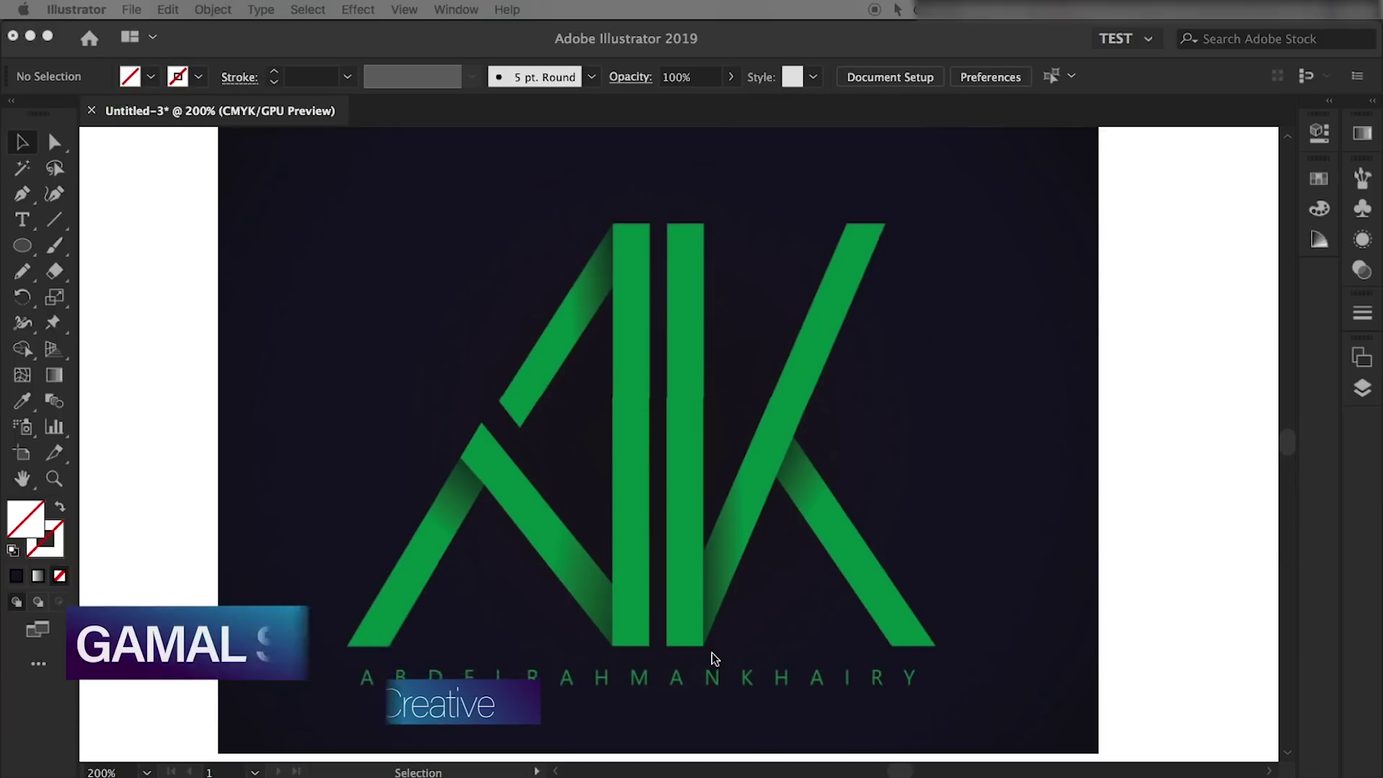
Set the stroke colour to red, then undo a test Paintbrush mark over the middle bars.
scroll(734, 659, down, 1)
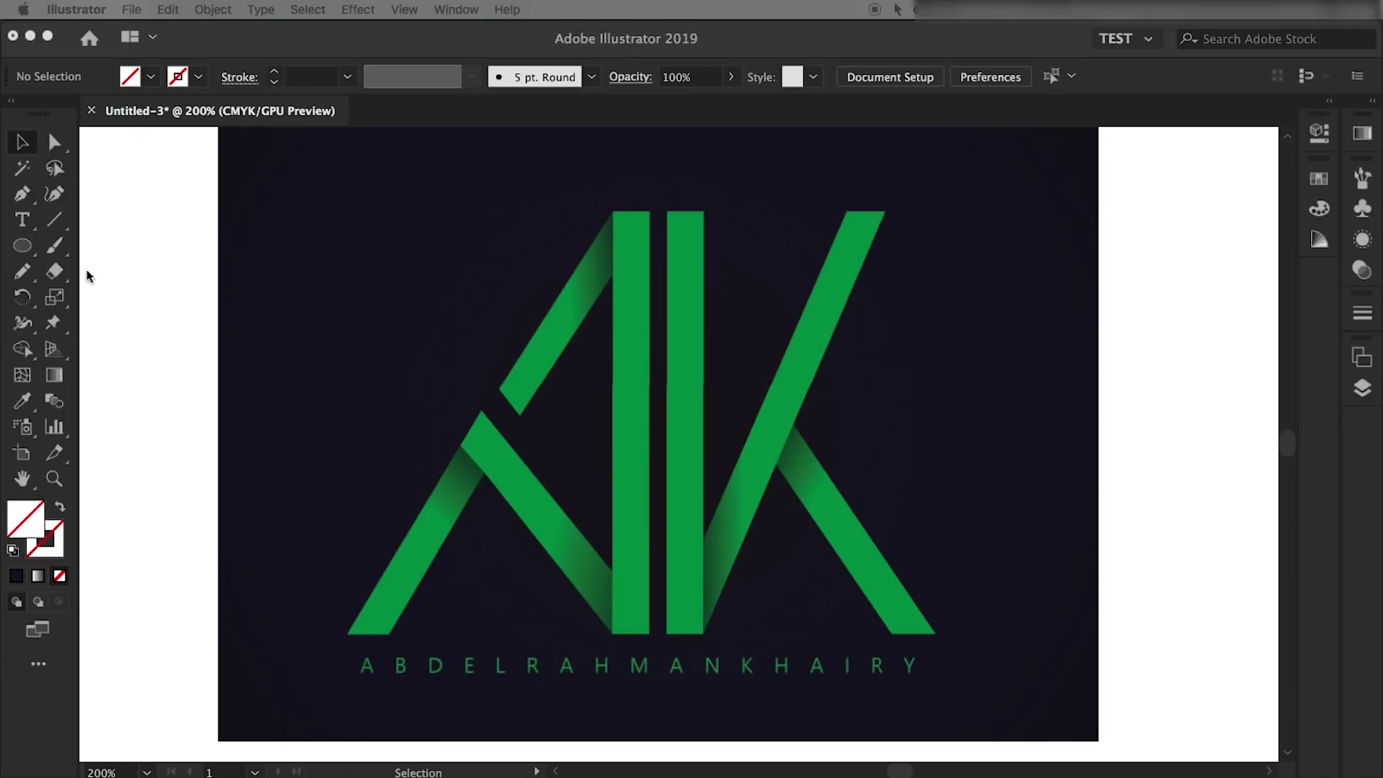
click(55, 277)
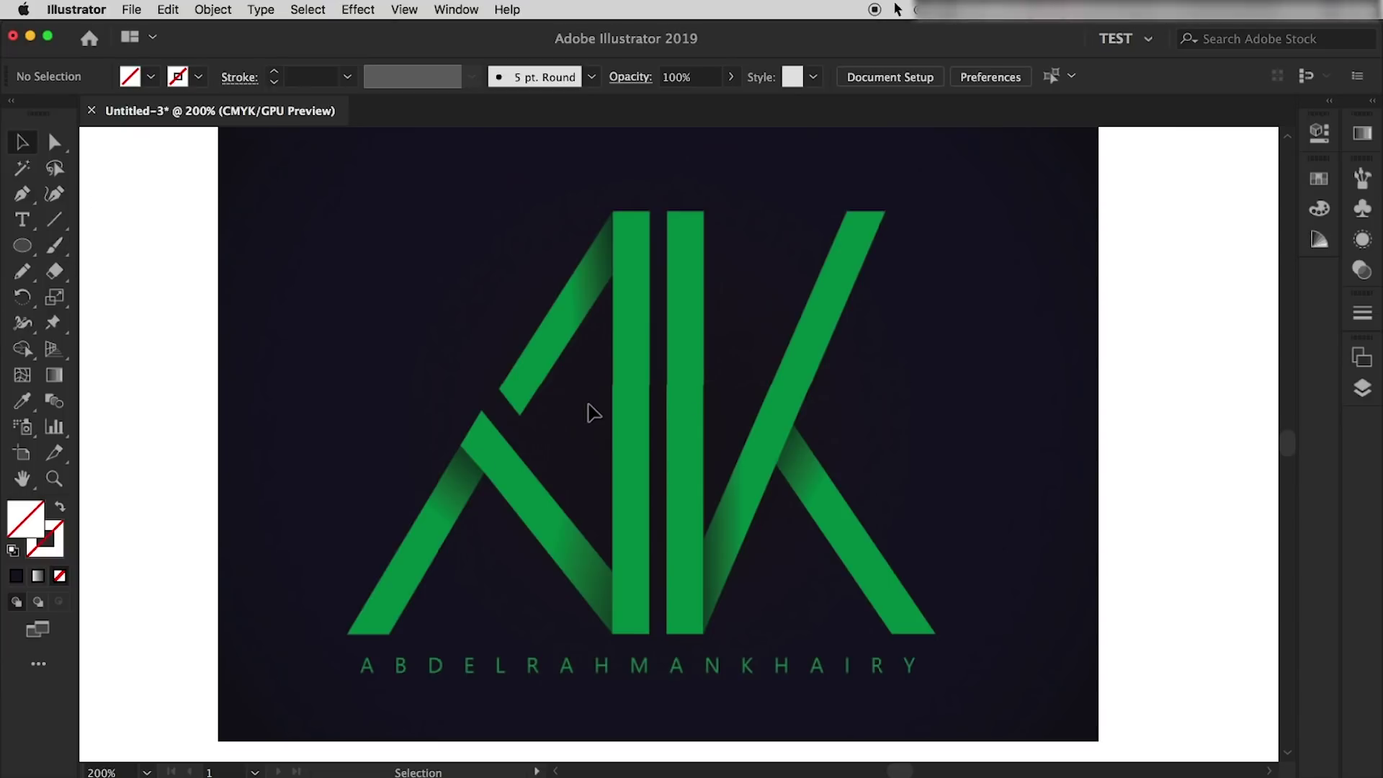
click(199, 76)
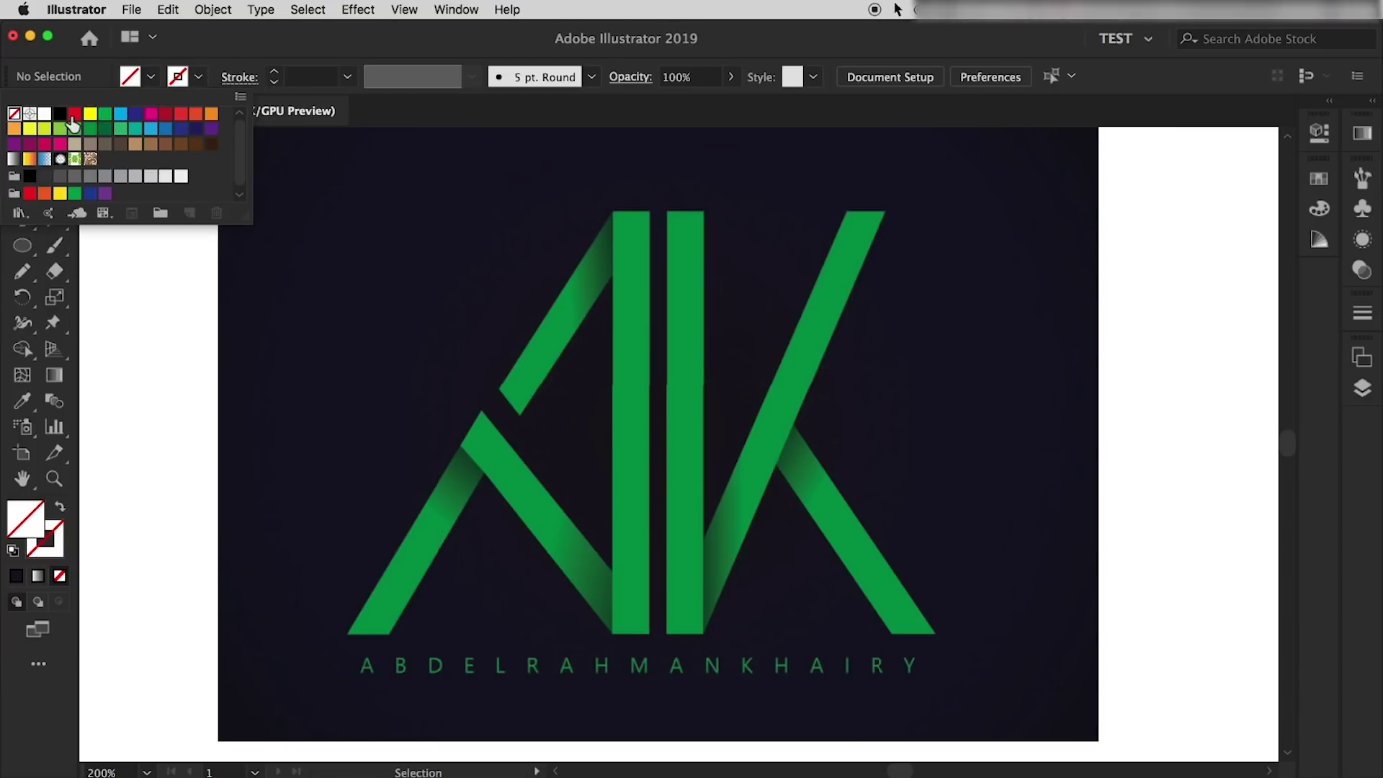
click(69, 116)
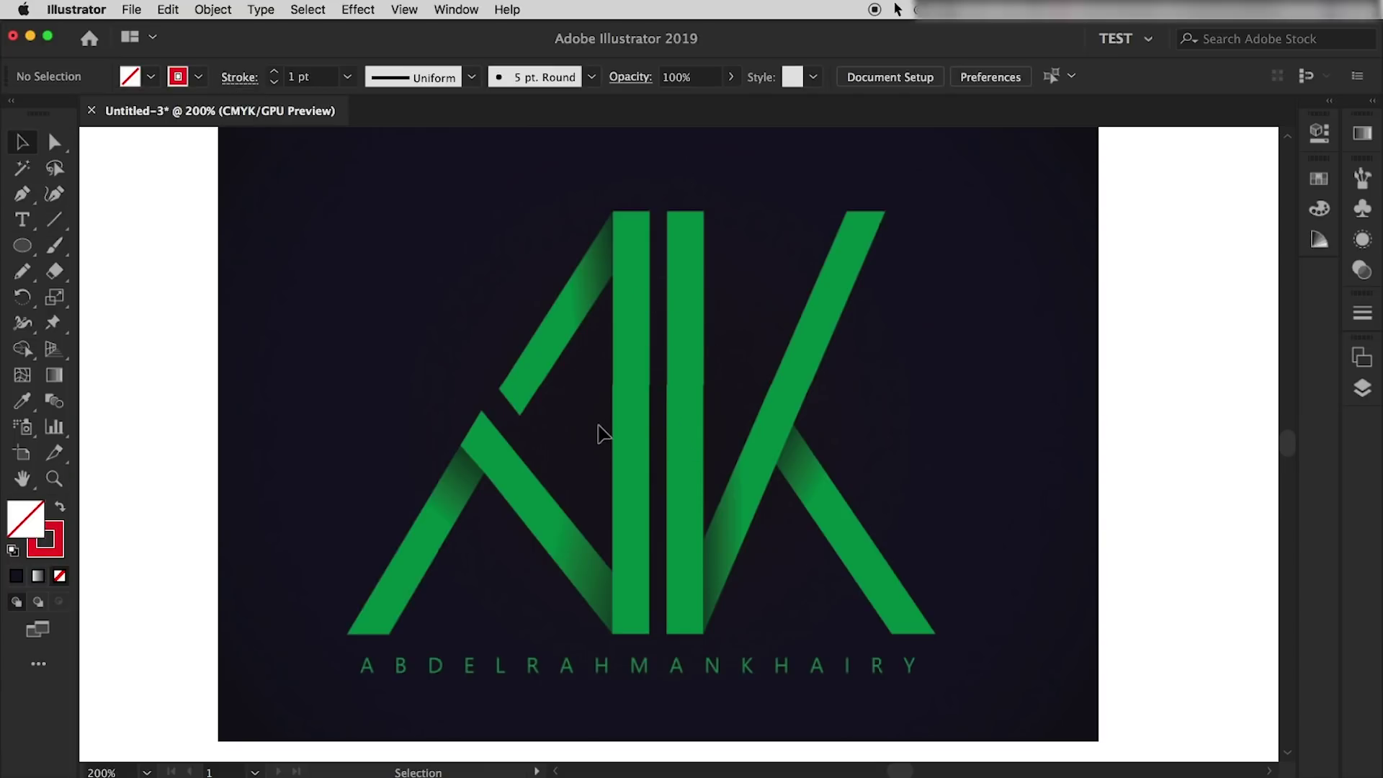
click(57, 247)
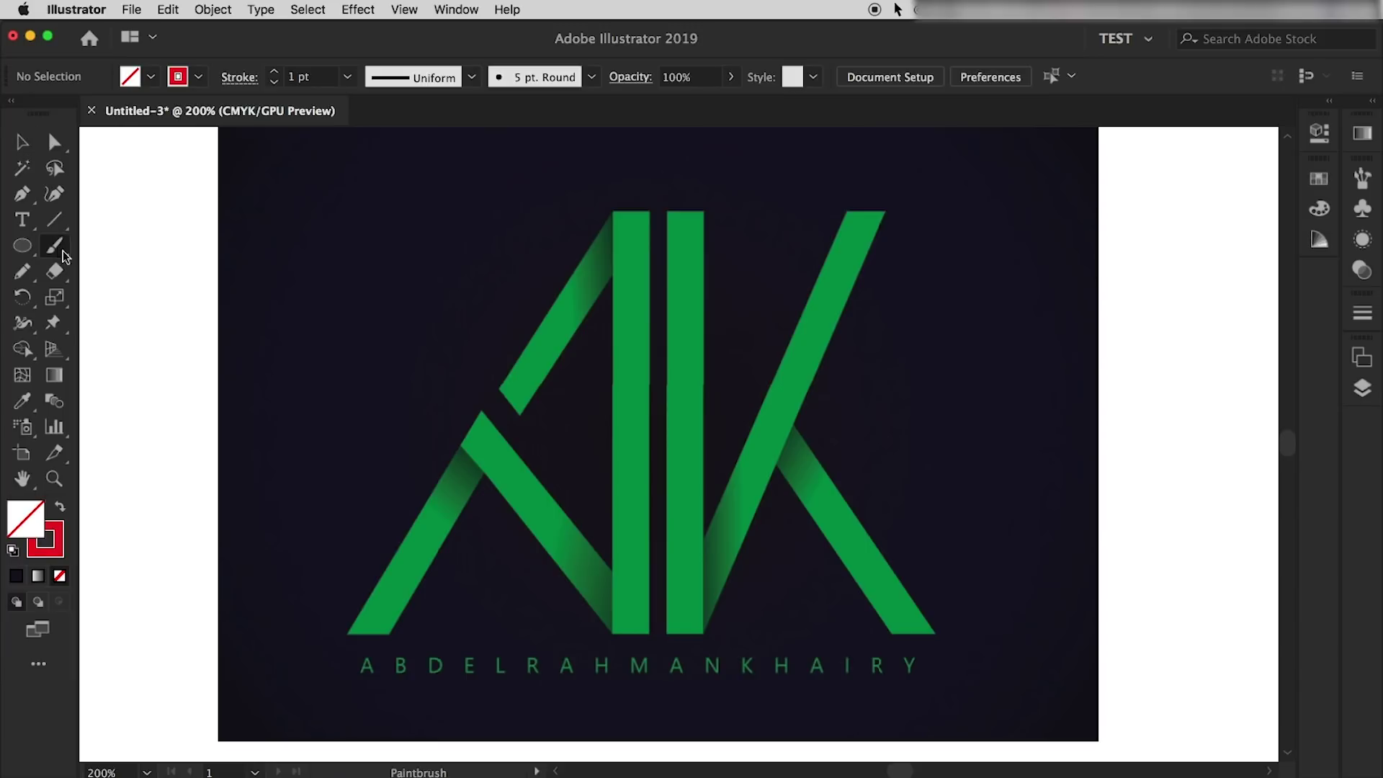
drag(652, 356, 669, 403)
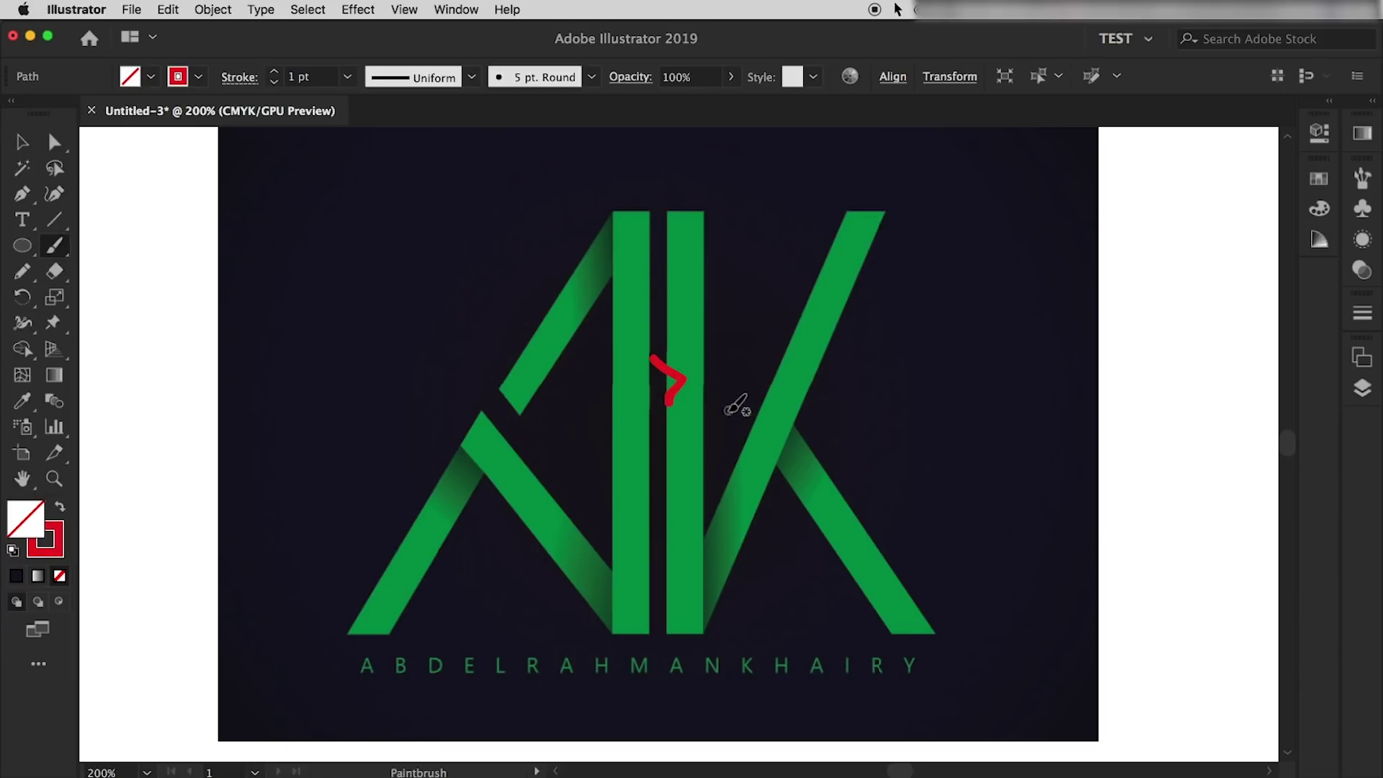
key(ctrl+z)
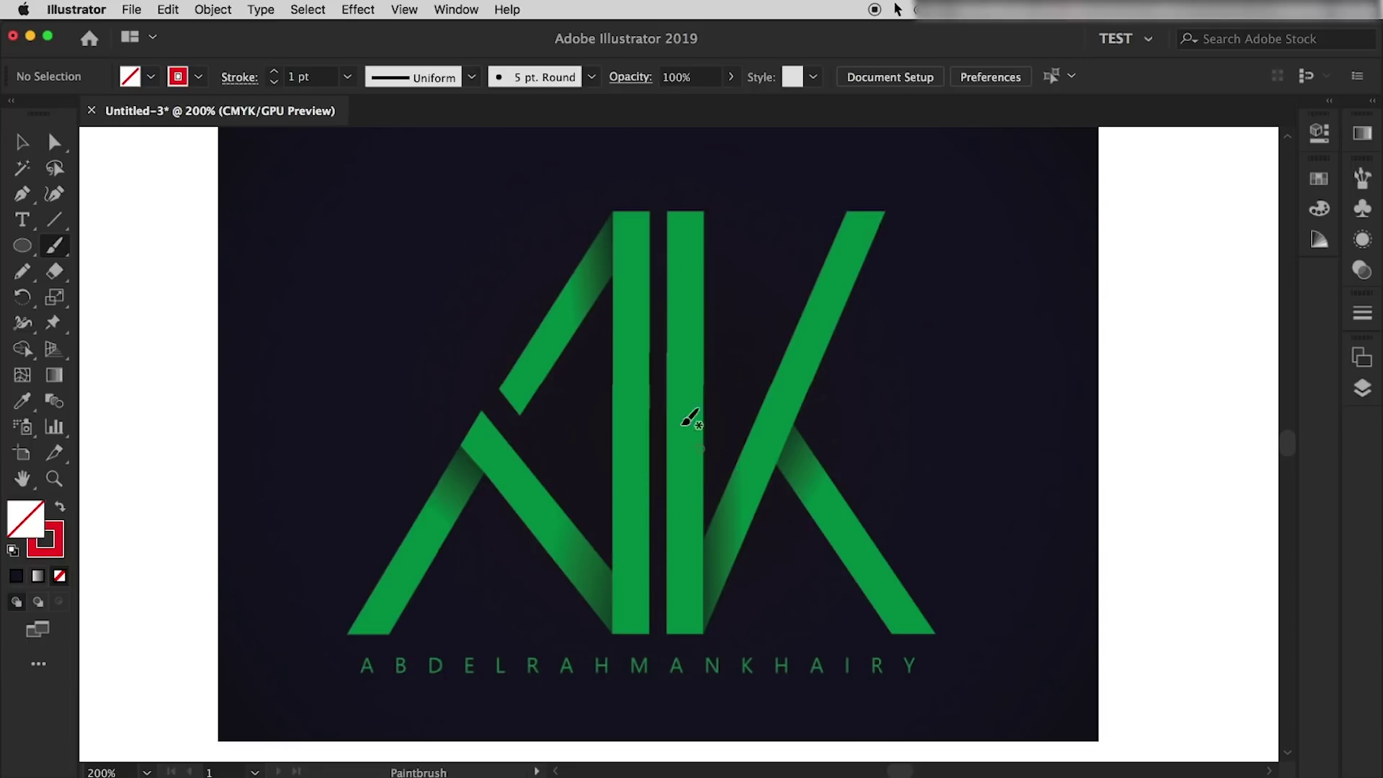
Brush short red marks across the middle-bar gap and the A's left-leg gap, undoing the long diagonal.
drag(638, 379, 671, 378)
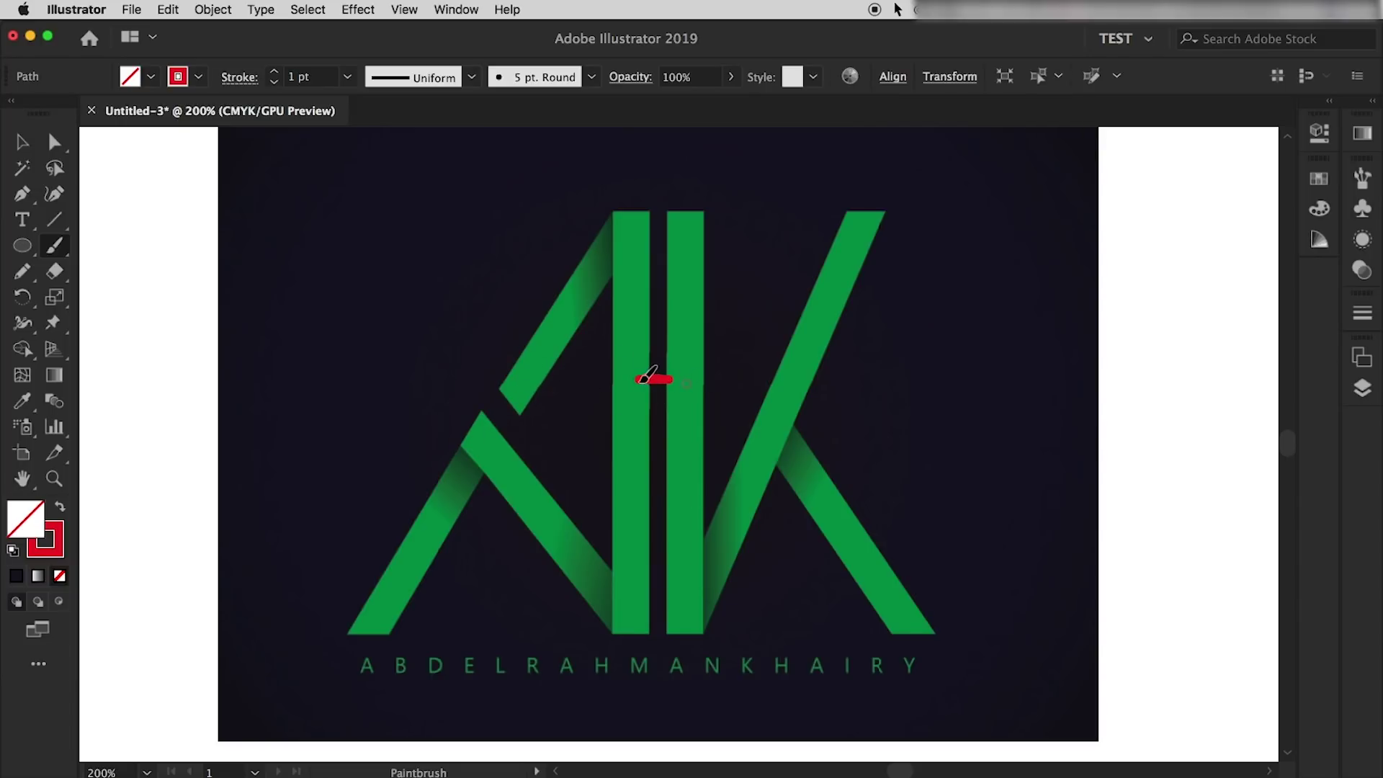
drag(628, 377, 681, 378)
drag(528, 383, 487, 431)
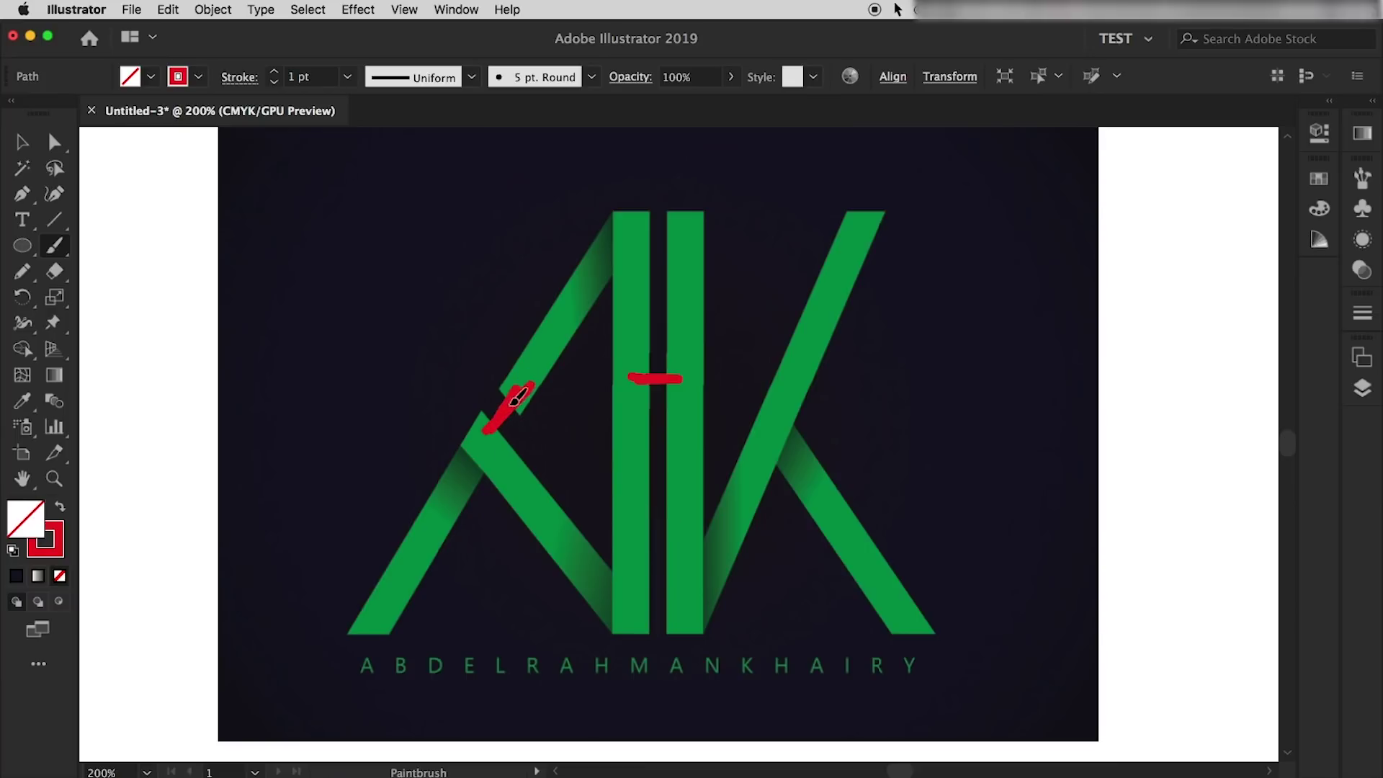
drag(447, 332, 451, 353)
drag(623, 227, 369, 625)
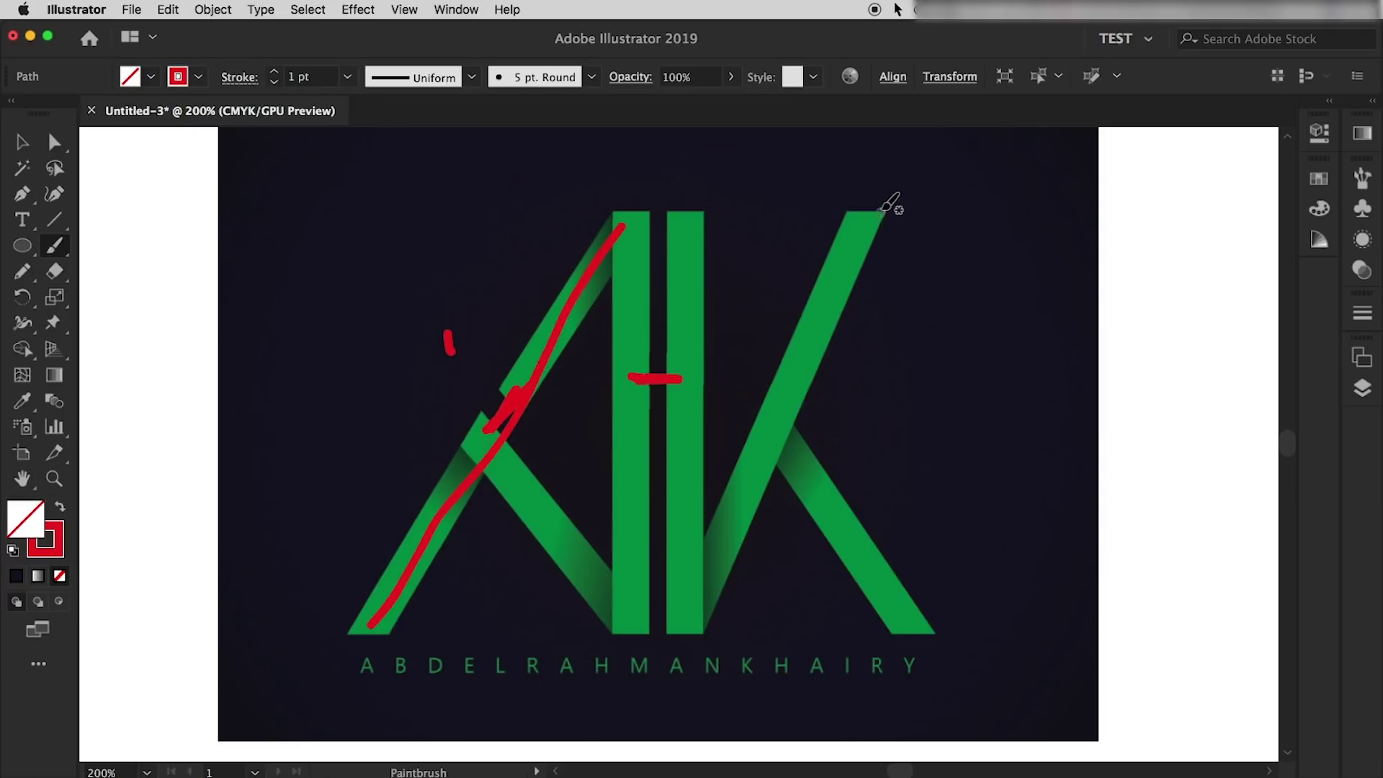
key(ctrl+z)
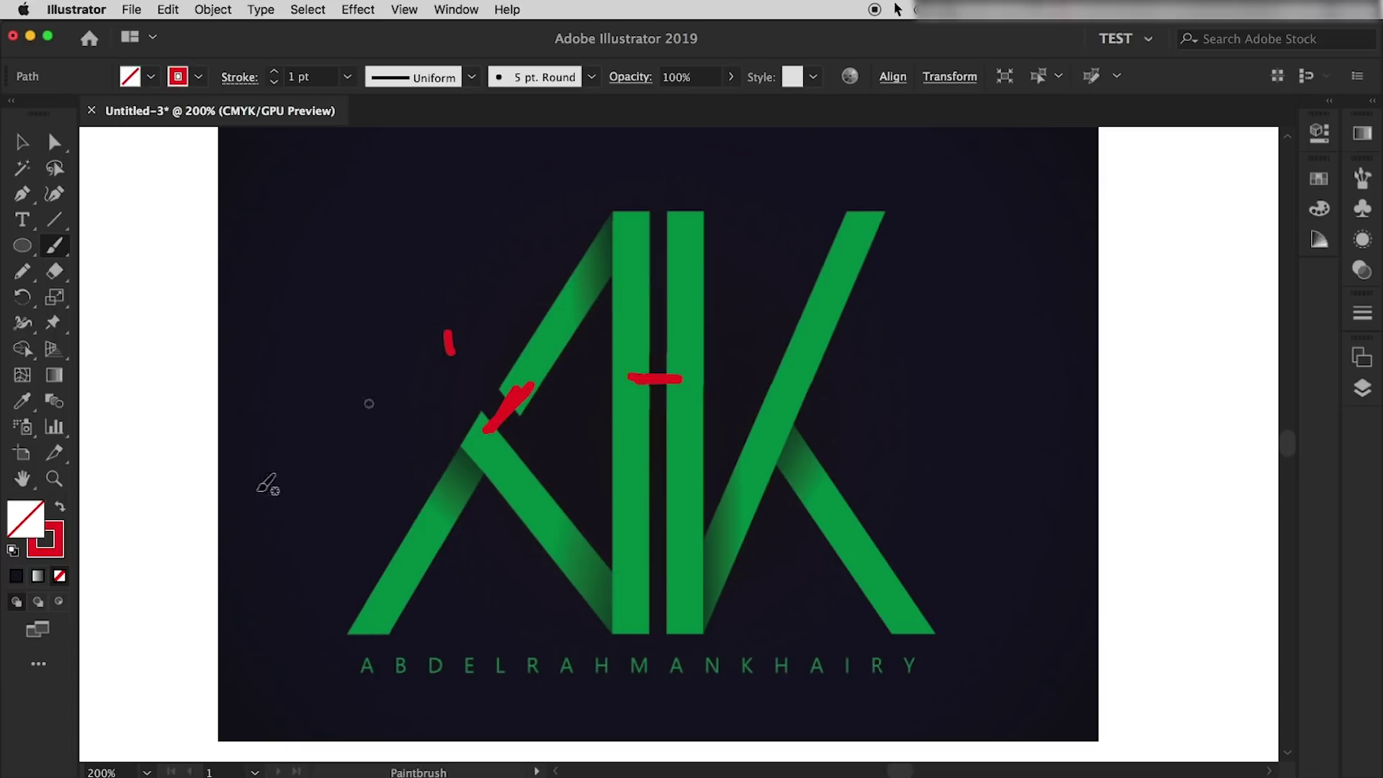
Draw a red straight line along the A's left diagonal with a 23 pt stroke.
click(55, 221)
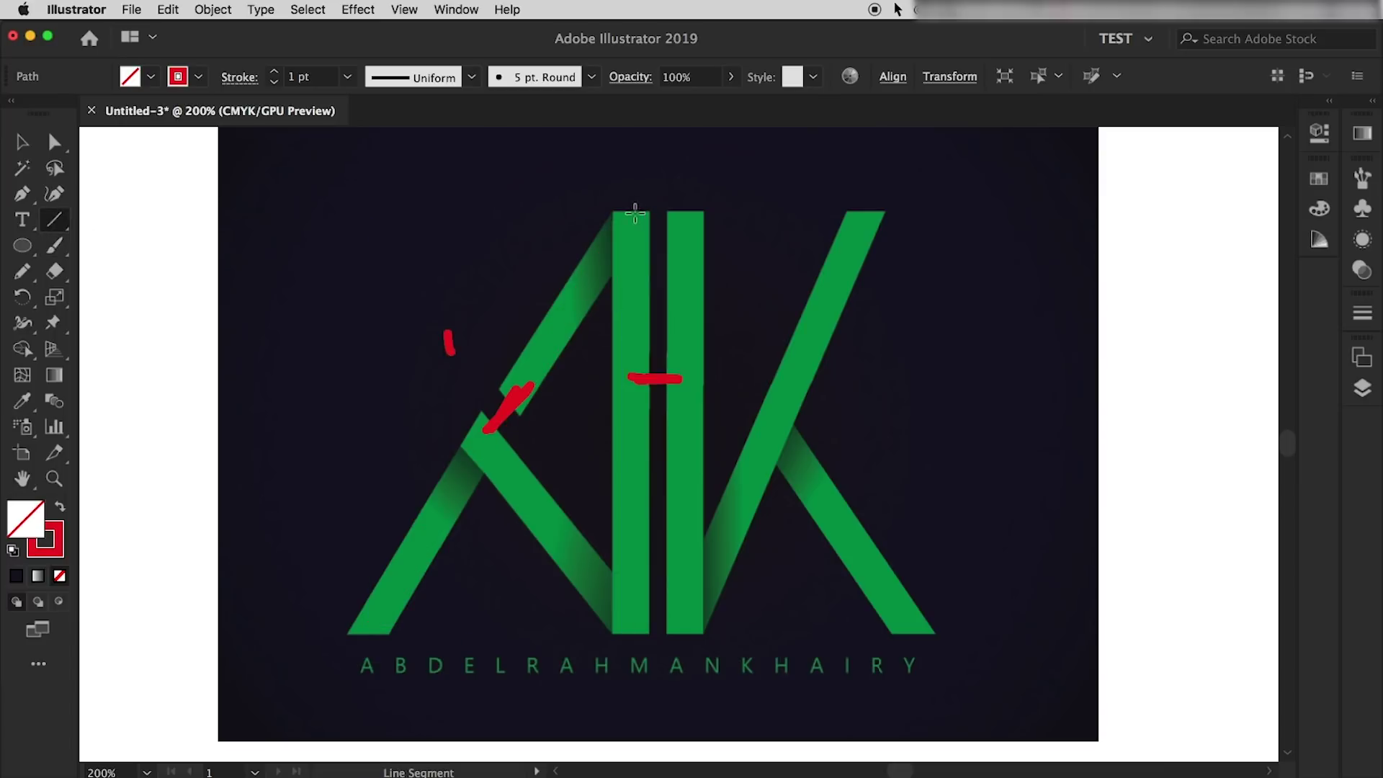
drag(629, 214, 327, 695)
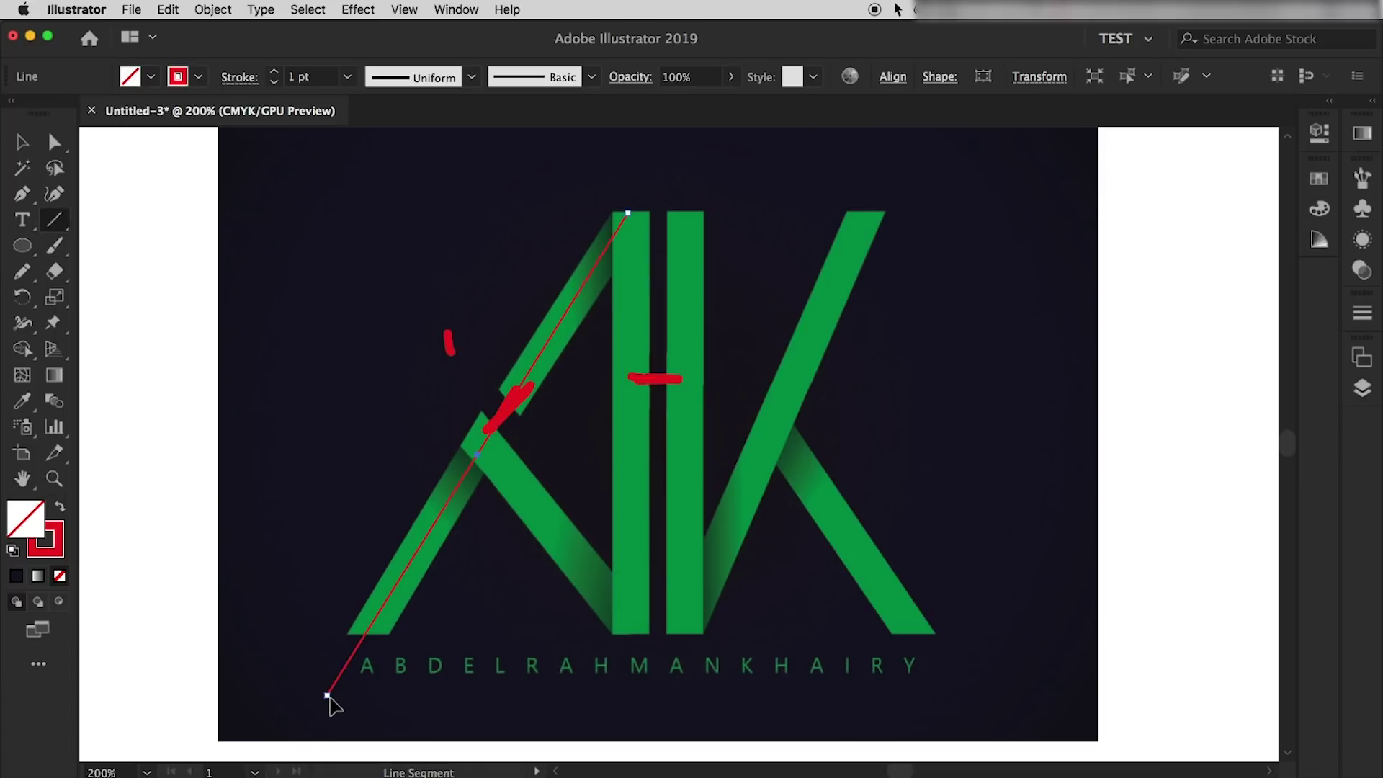
click(299, 77)
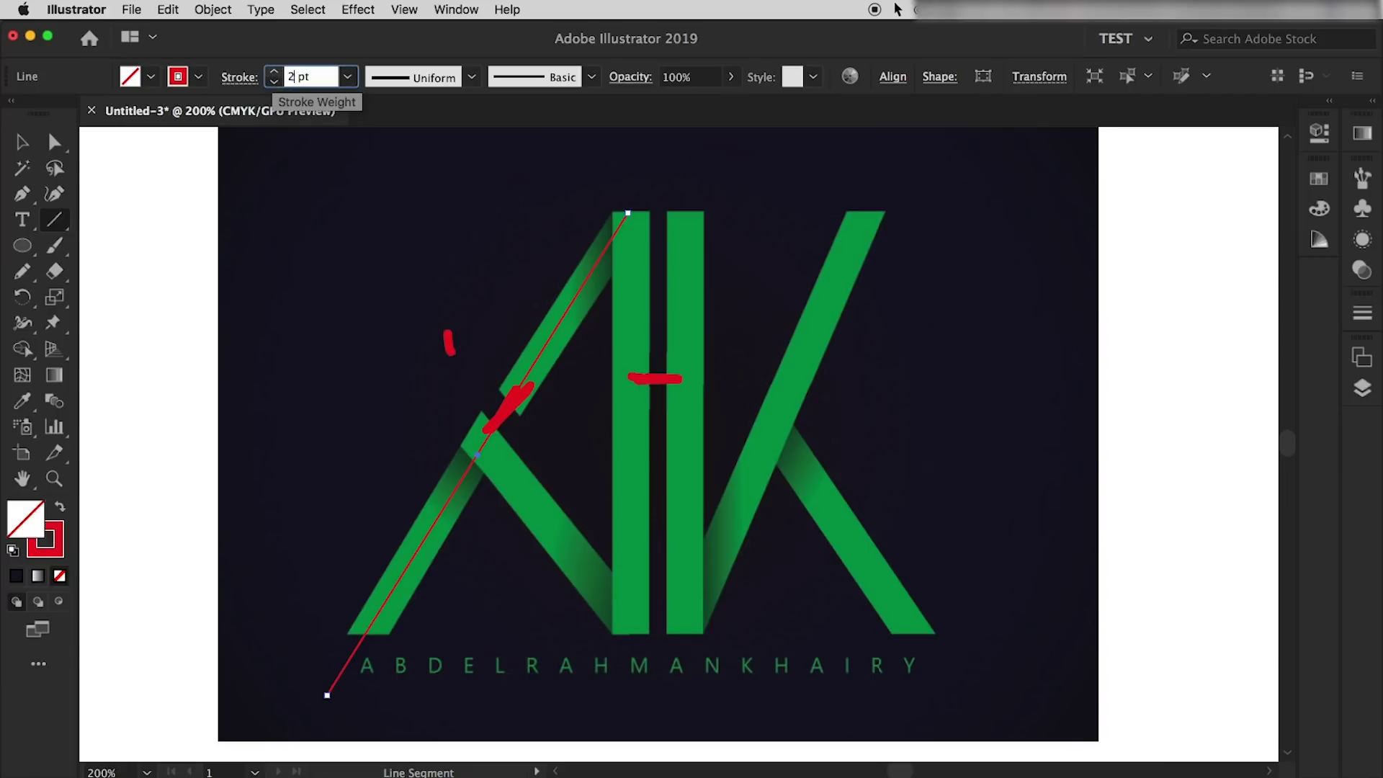
key(Tab)
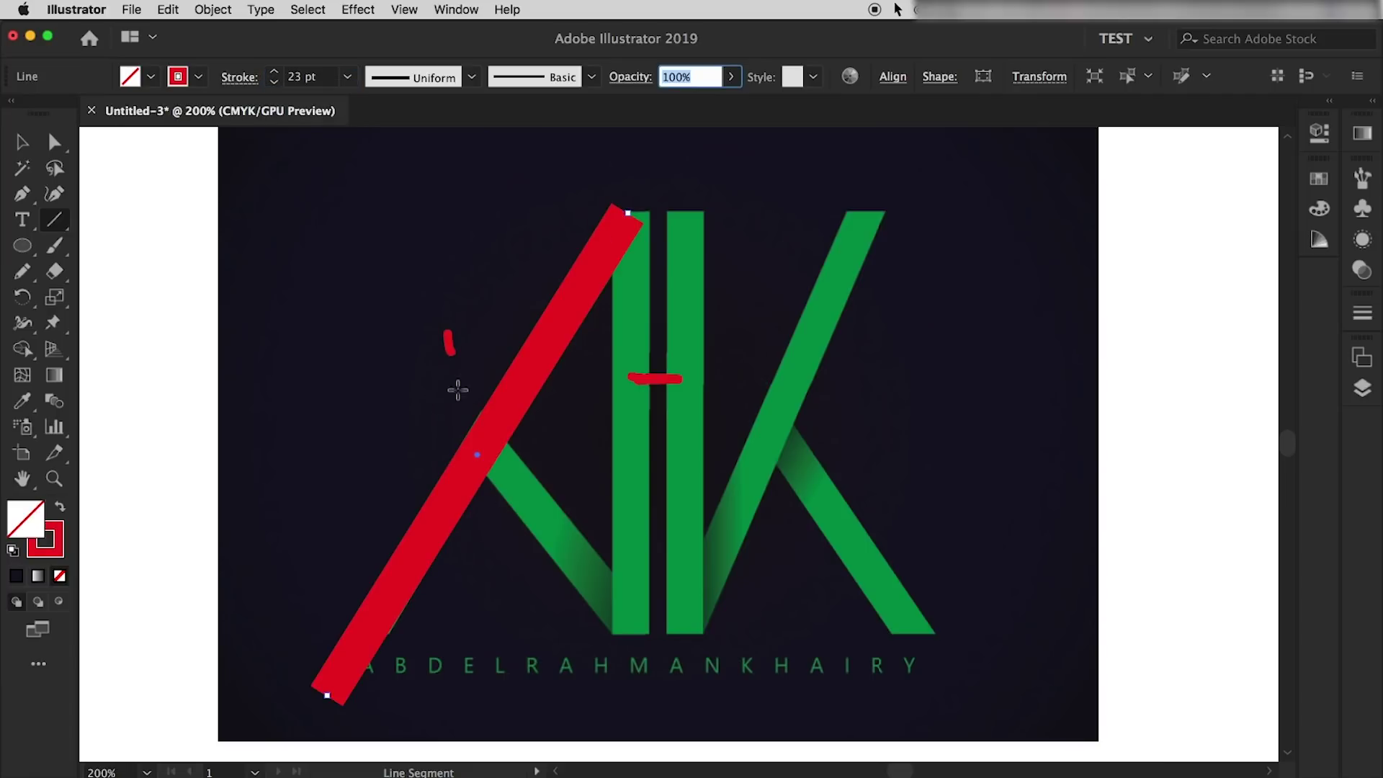
Alt-drag a copy of the thick red line onto the K's diagonal and position it.
click(21, 142)
click(517, 404)
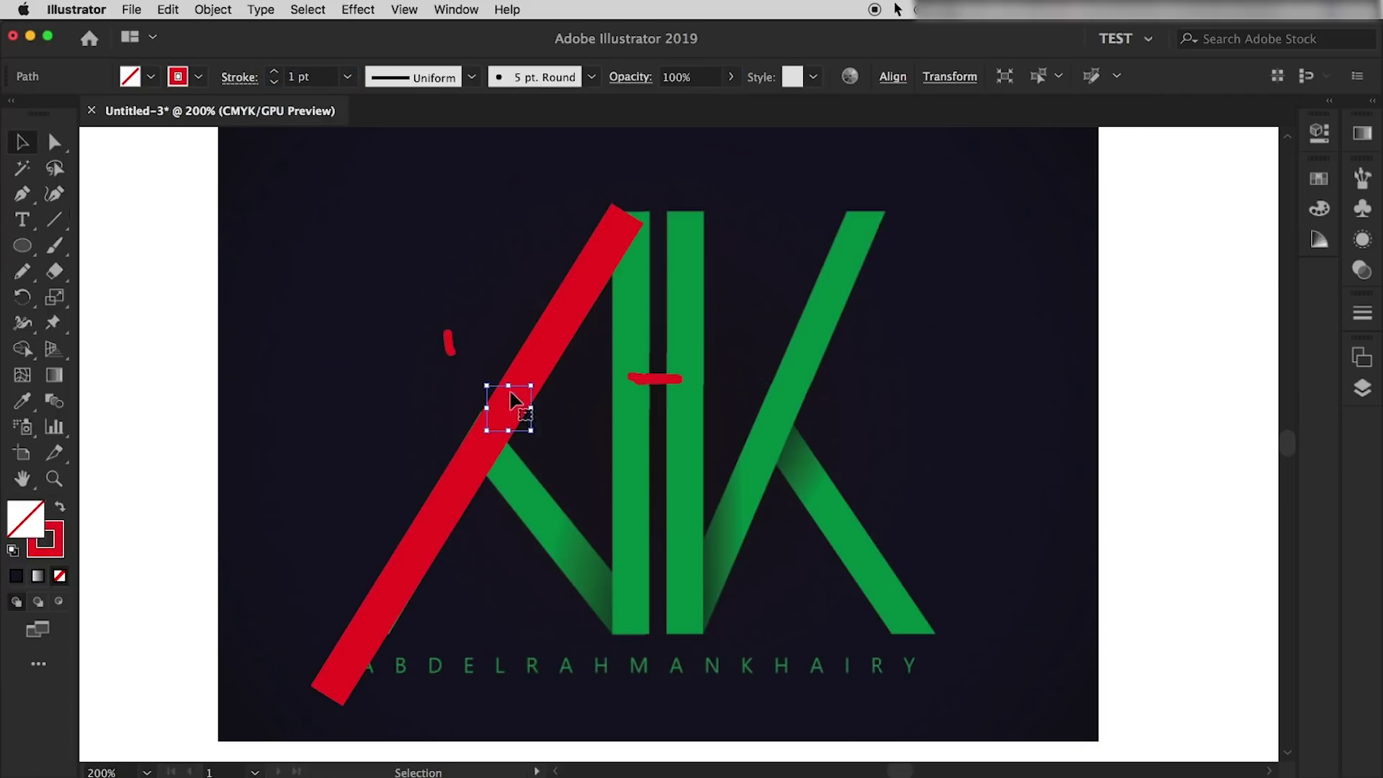
click(481, 464)
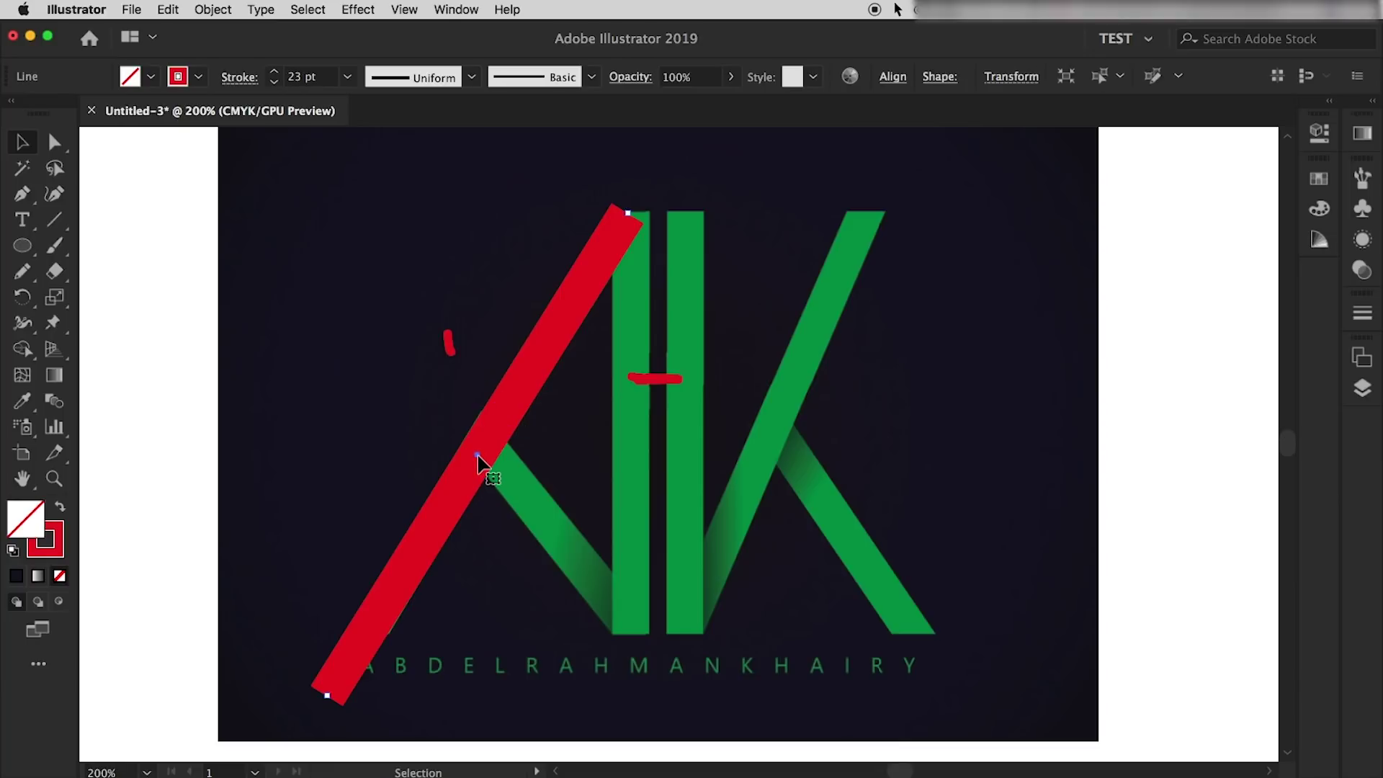
drag(477, 461, 721, 467)
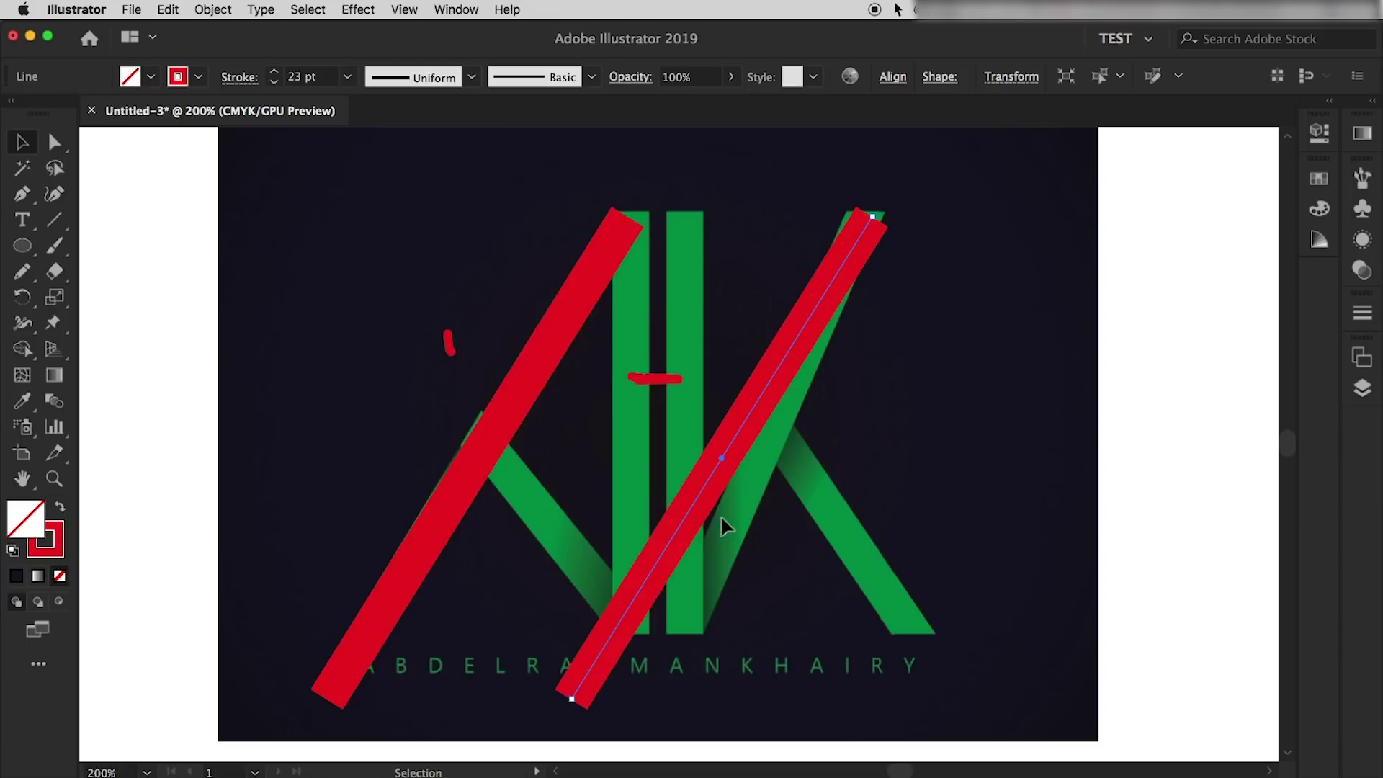
drag(721, 459, 754, 445)
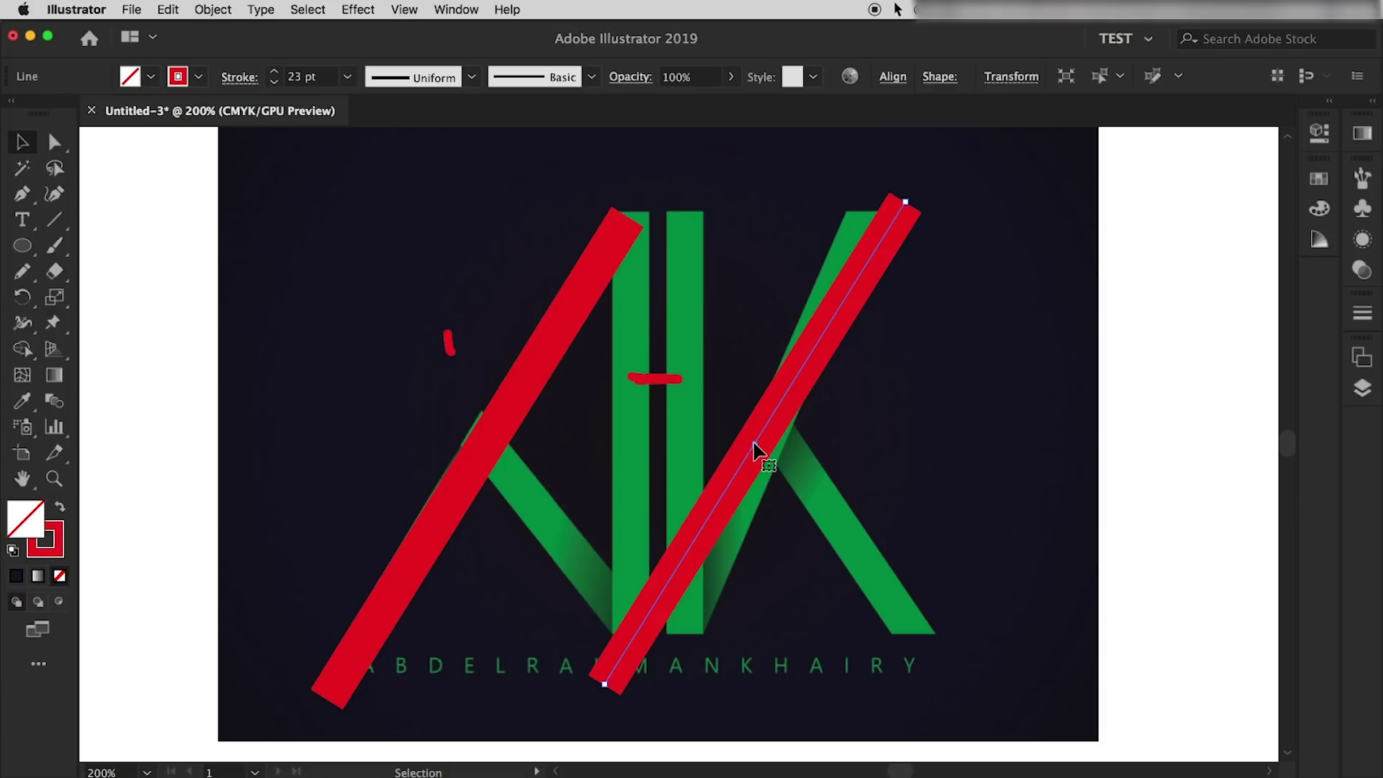
drag(765, 448, 745, 459)
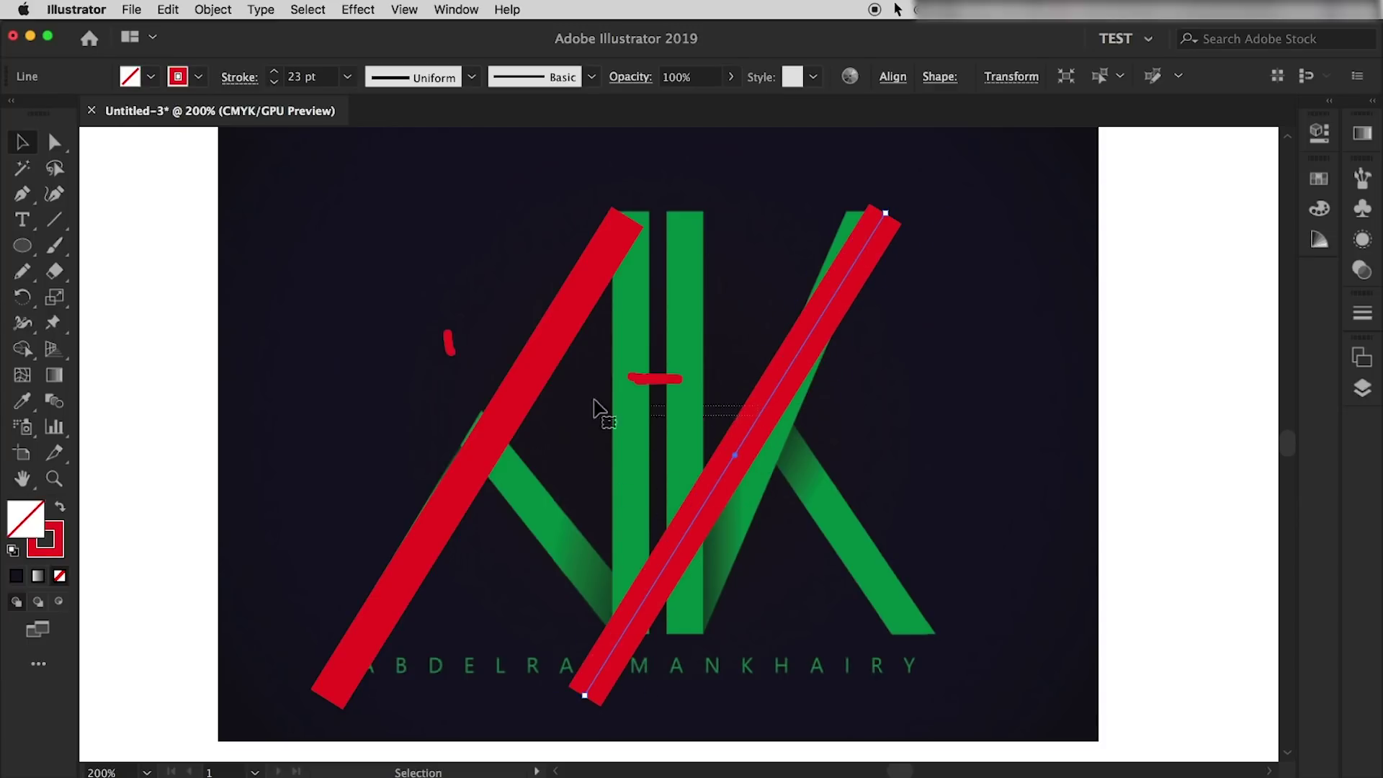
click(666, 443)
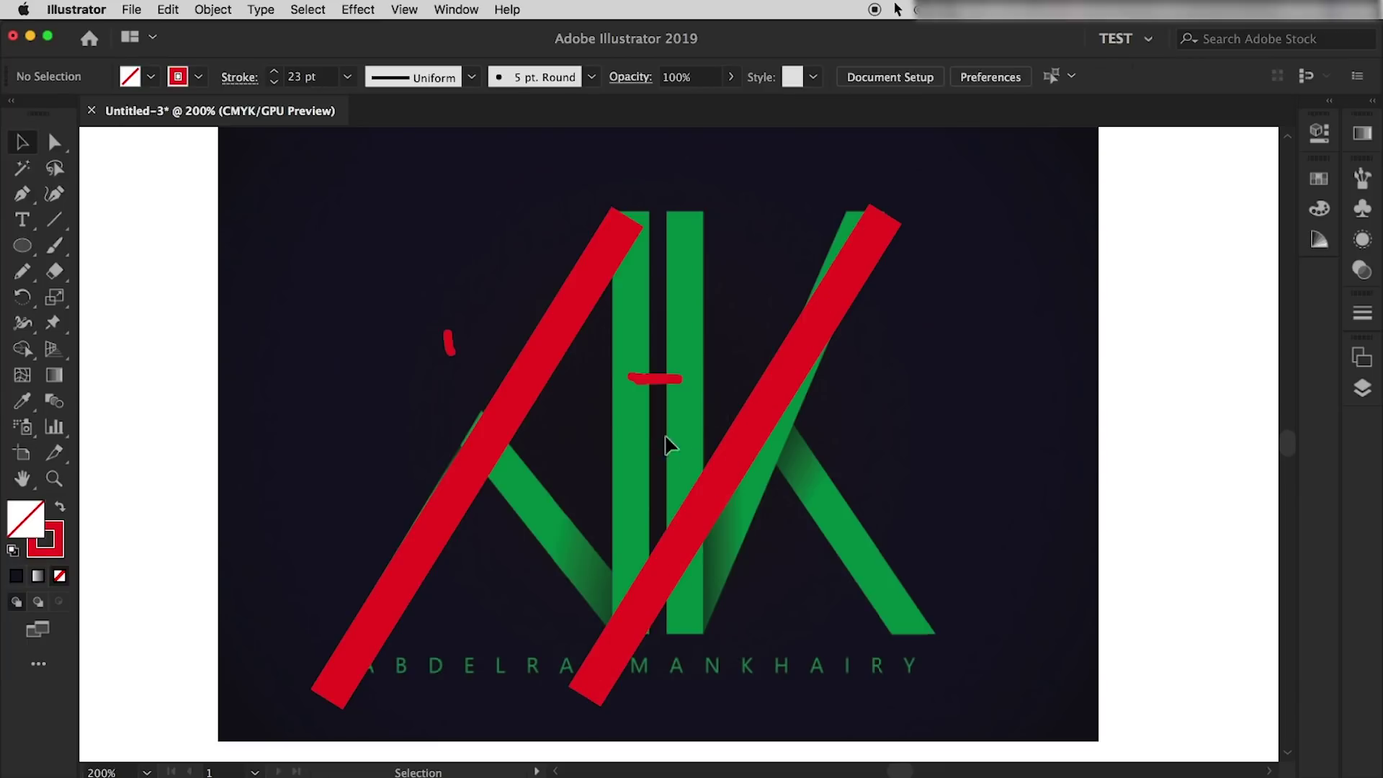
click(744, 458)
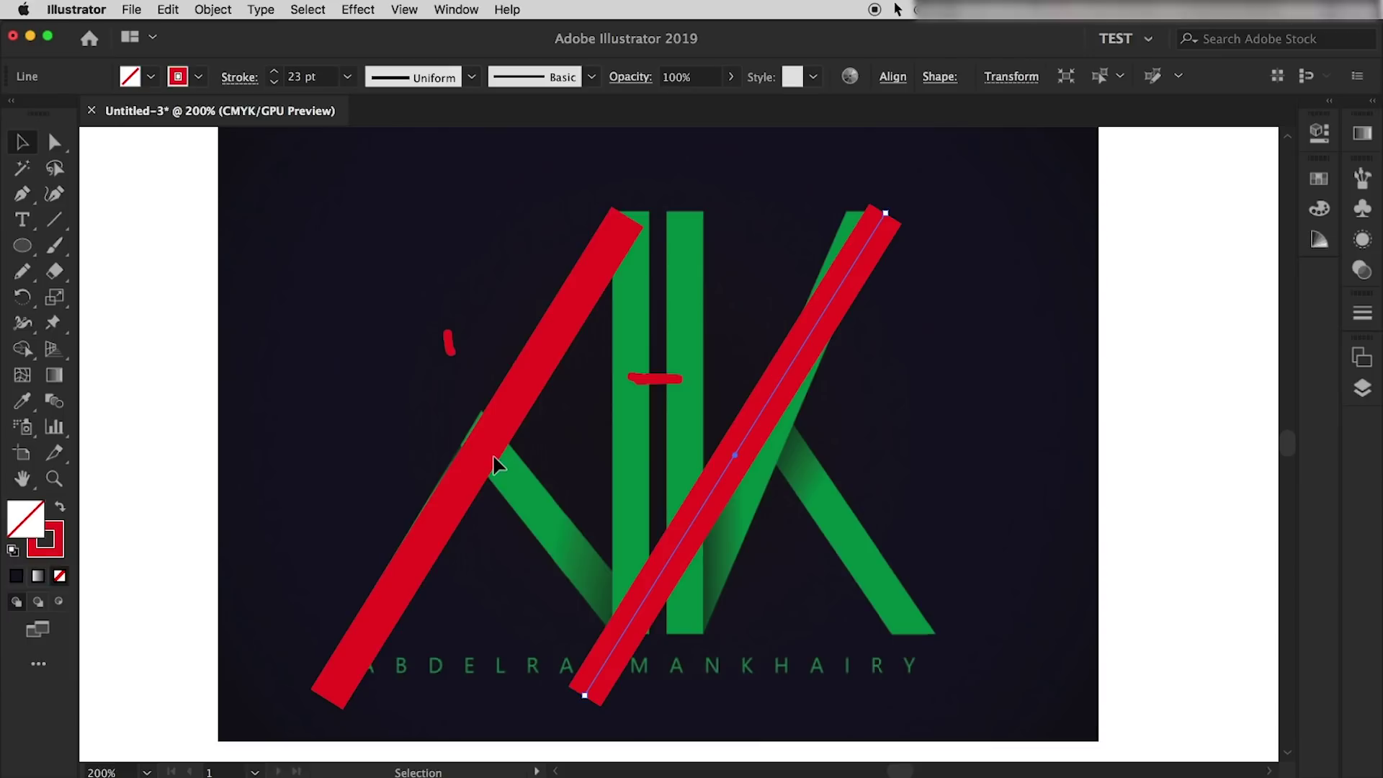
drag(732, 478, 870, 454)
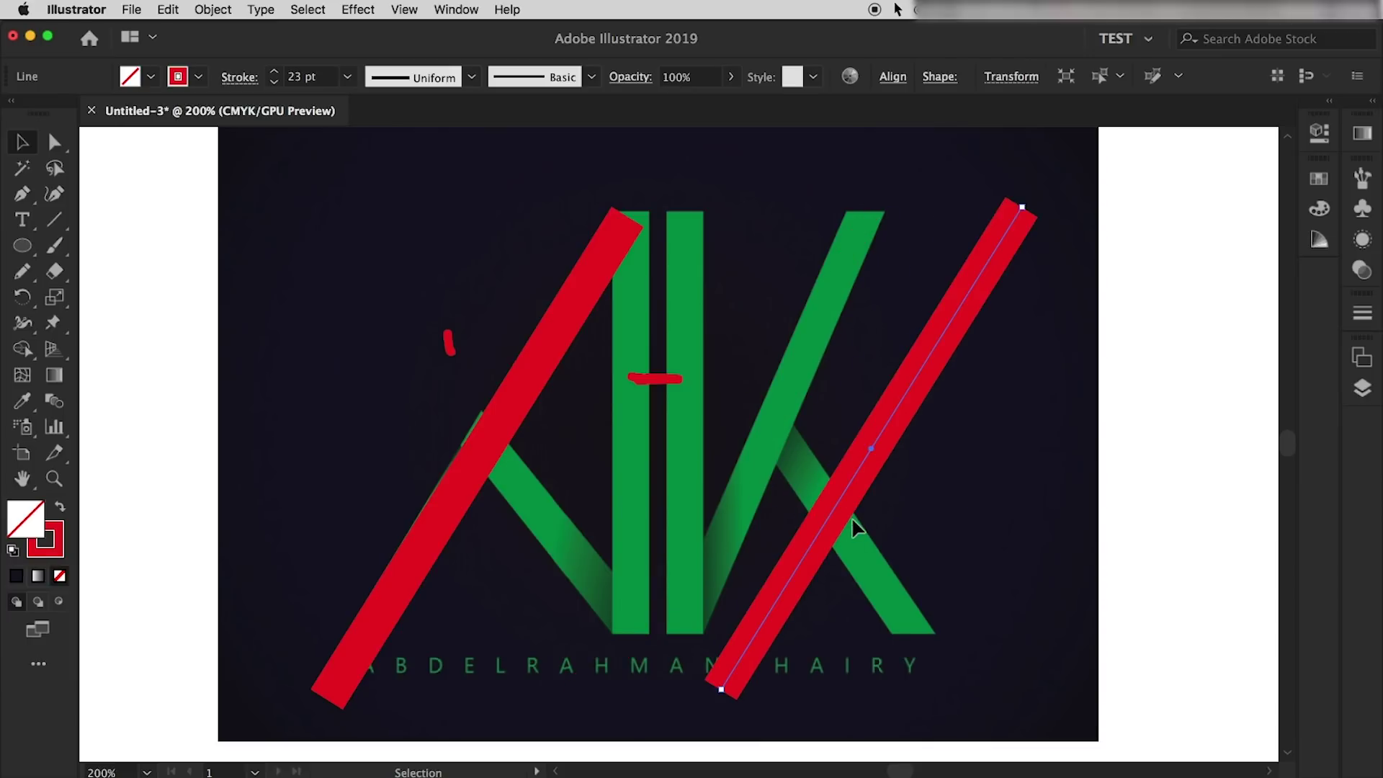
drag(871, 454, 754, 417)
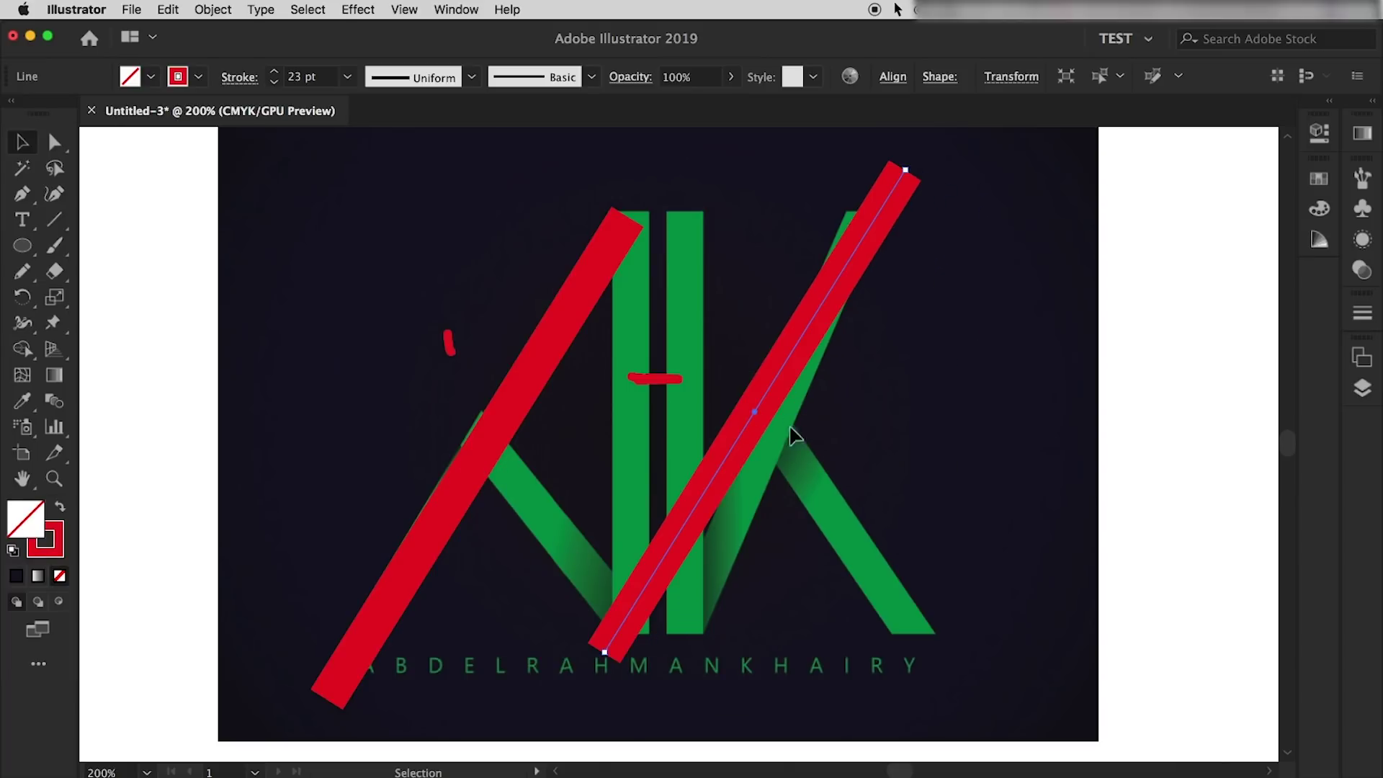
Add a red line on the A's inner leg, copy it to the K's lower leg, and select all lines.
click(54, 219)
drag(471, 431, 635, 639)
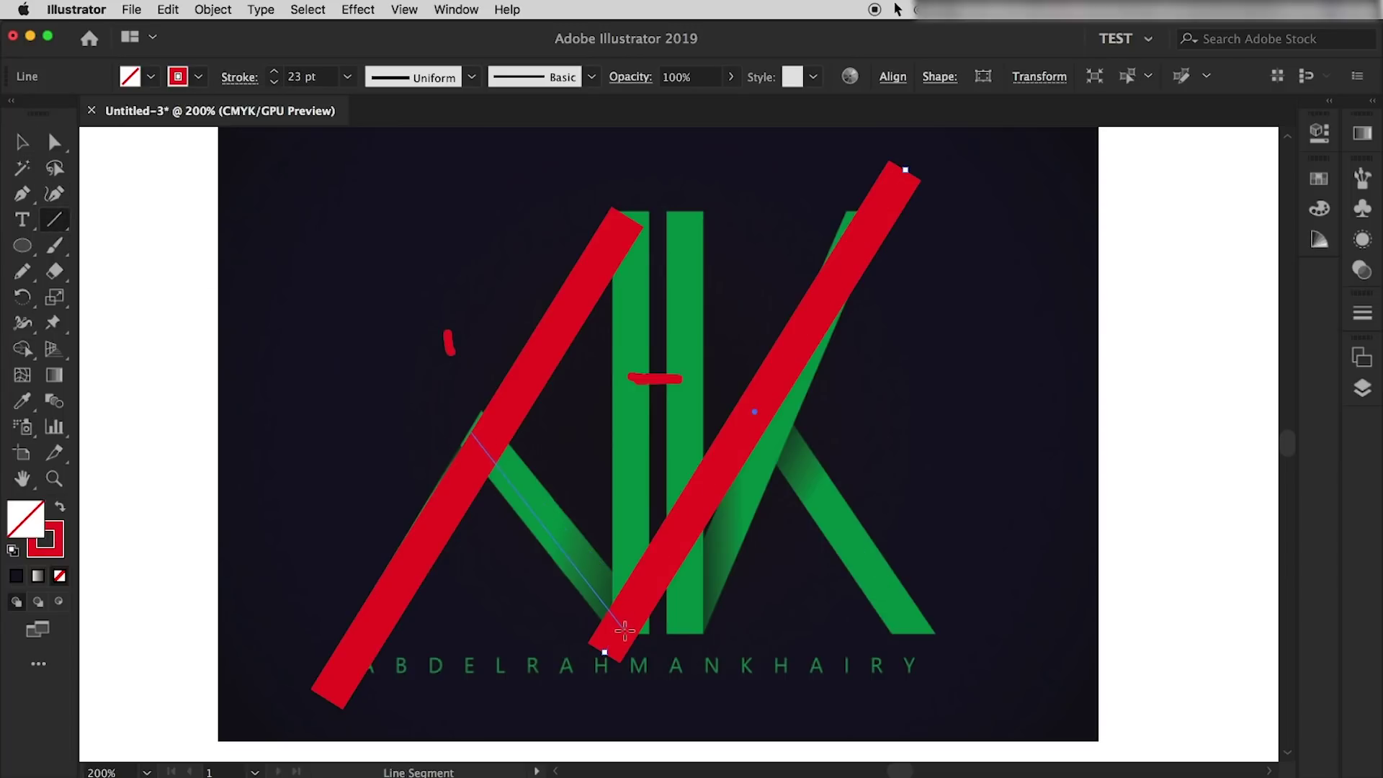
drag(549, 534, 833, 507)
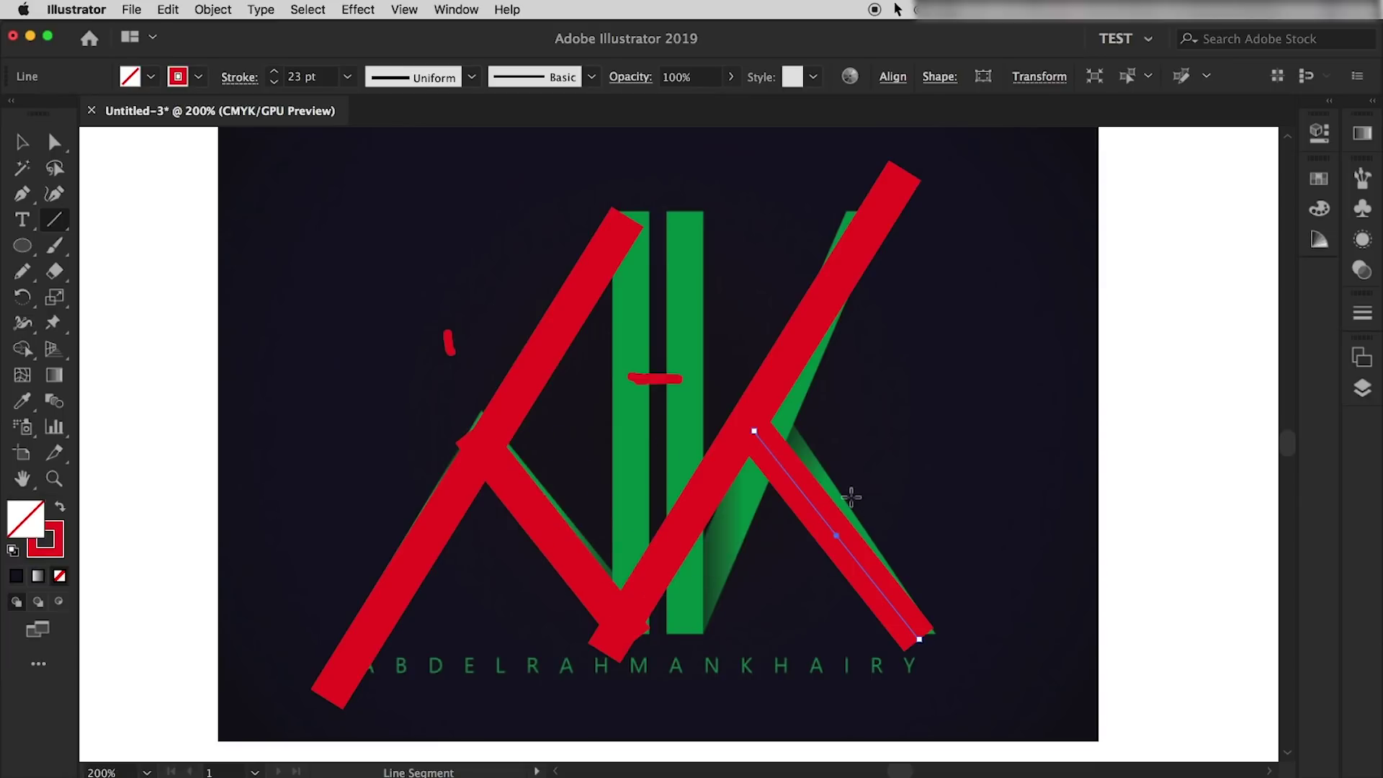
click(22, 142)
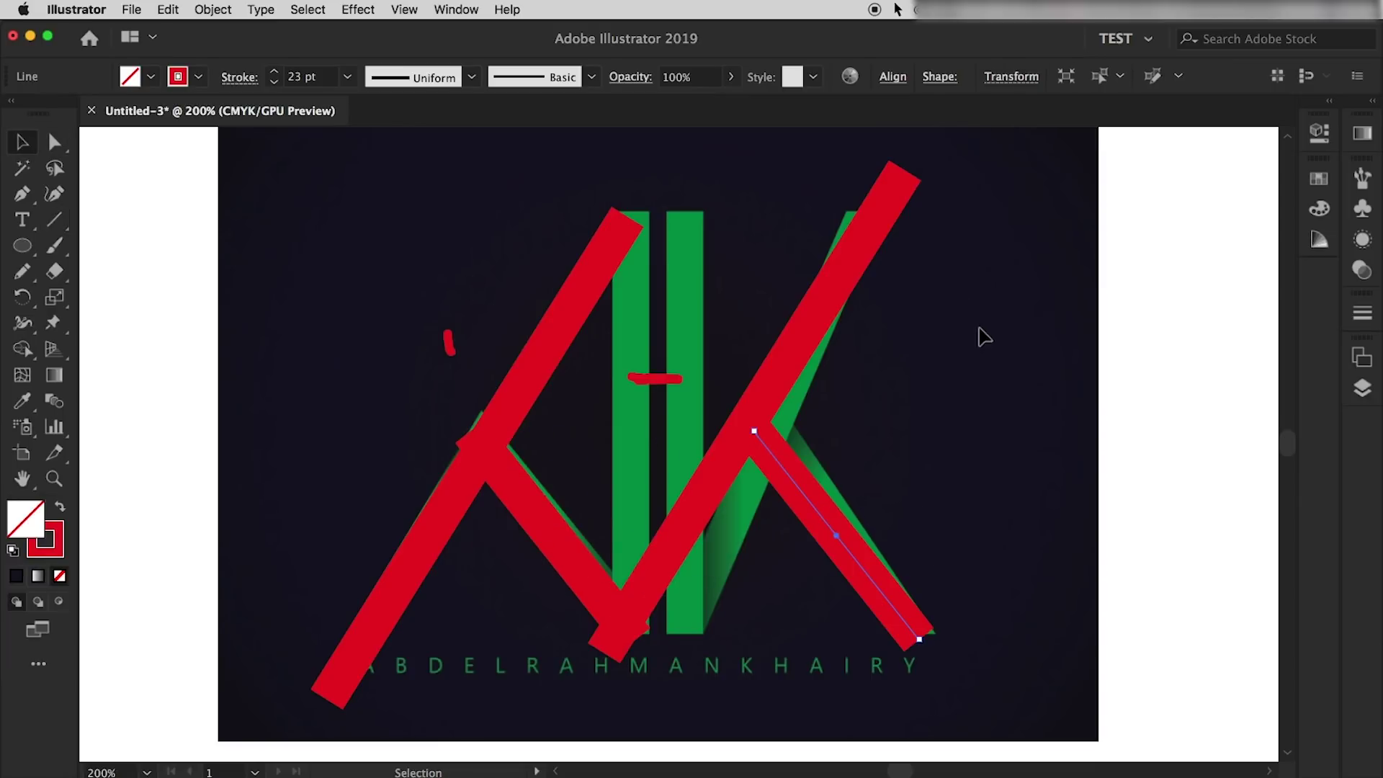
drag(1038, 191, 330, 646)
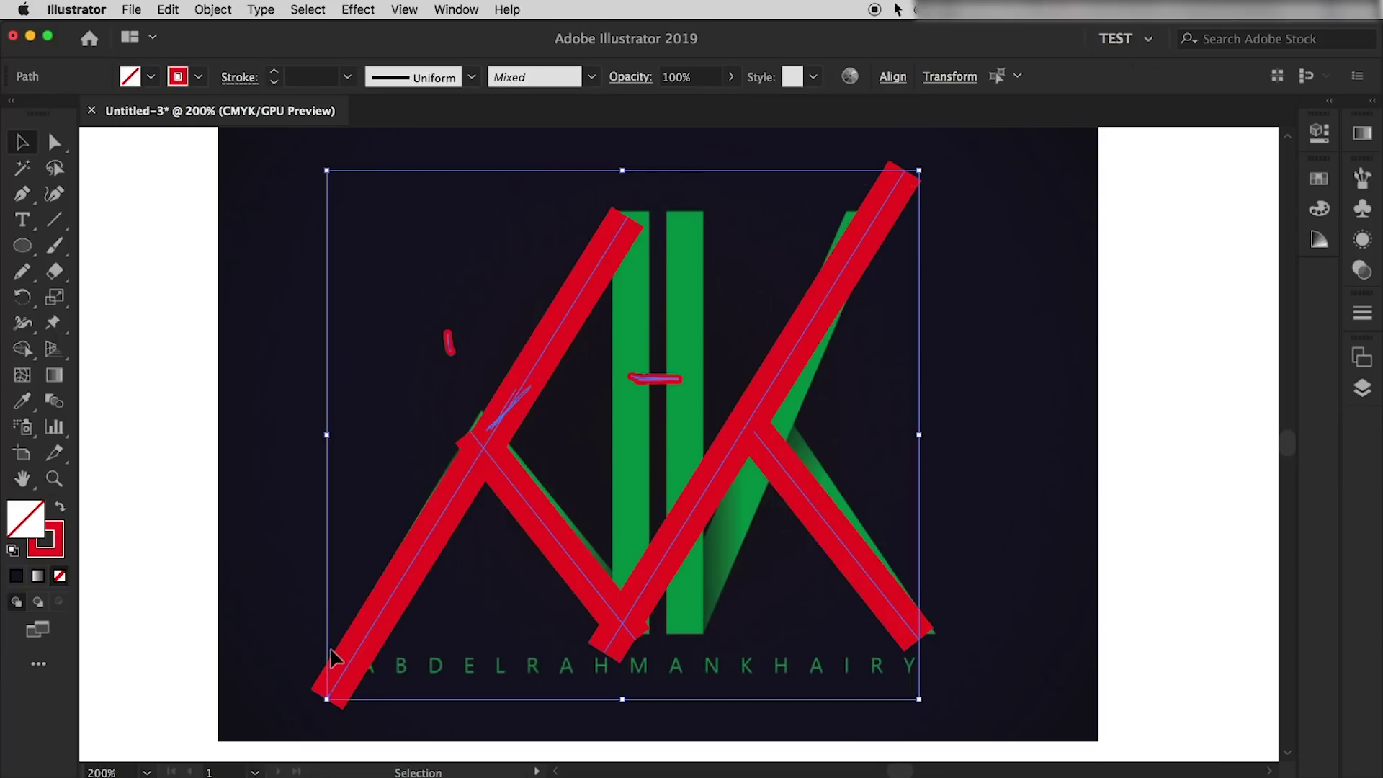
Delete the red tracing lines and brush red marks over the bar gap, A legs and K diagonals.
key(Delete)
click(54, 245)
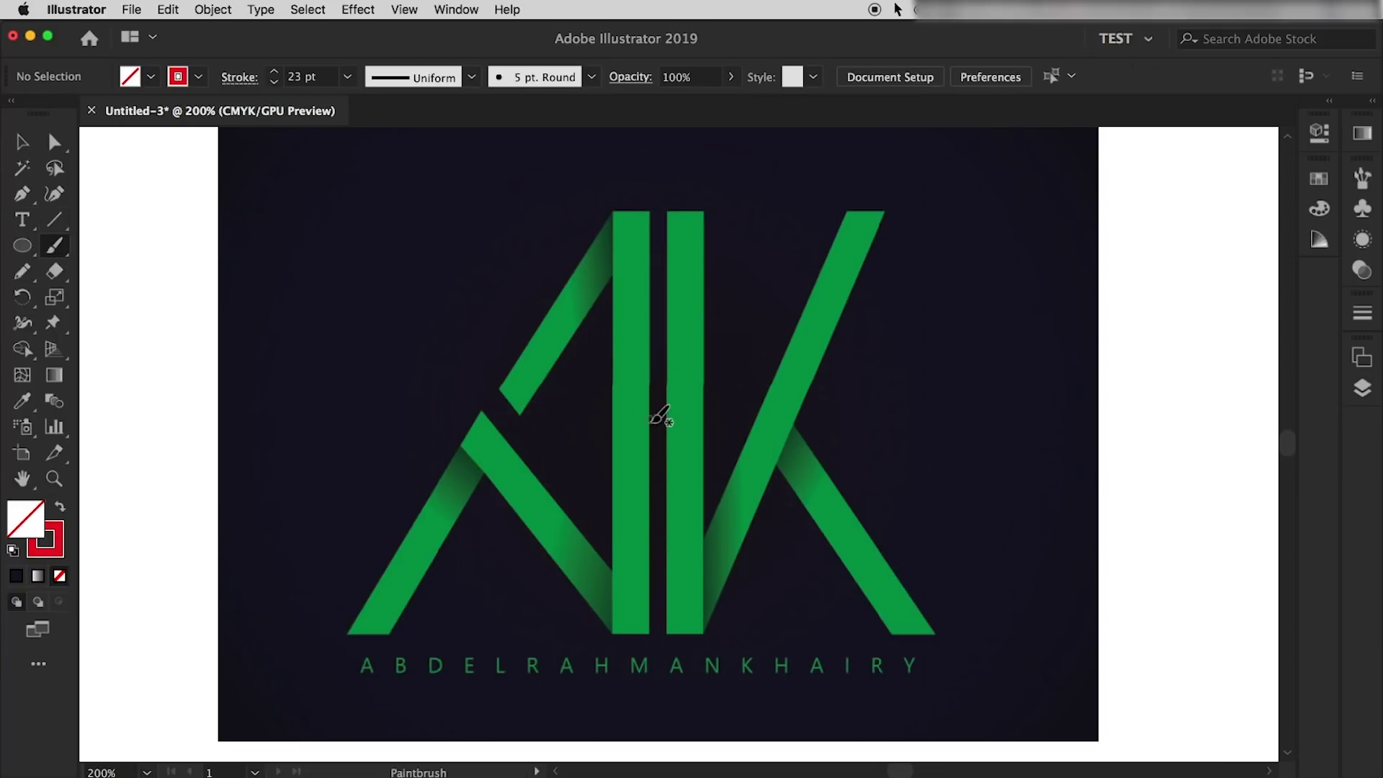
drag(670, 400, 648, 402)
drag(524, 390, 476, 441)
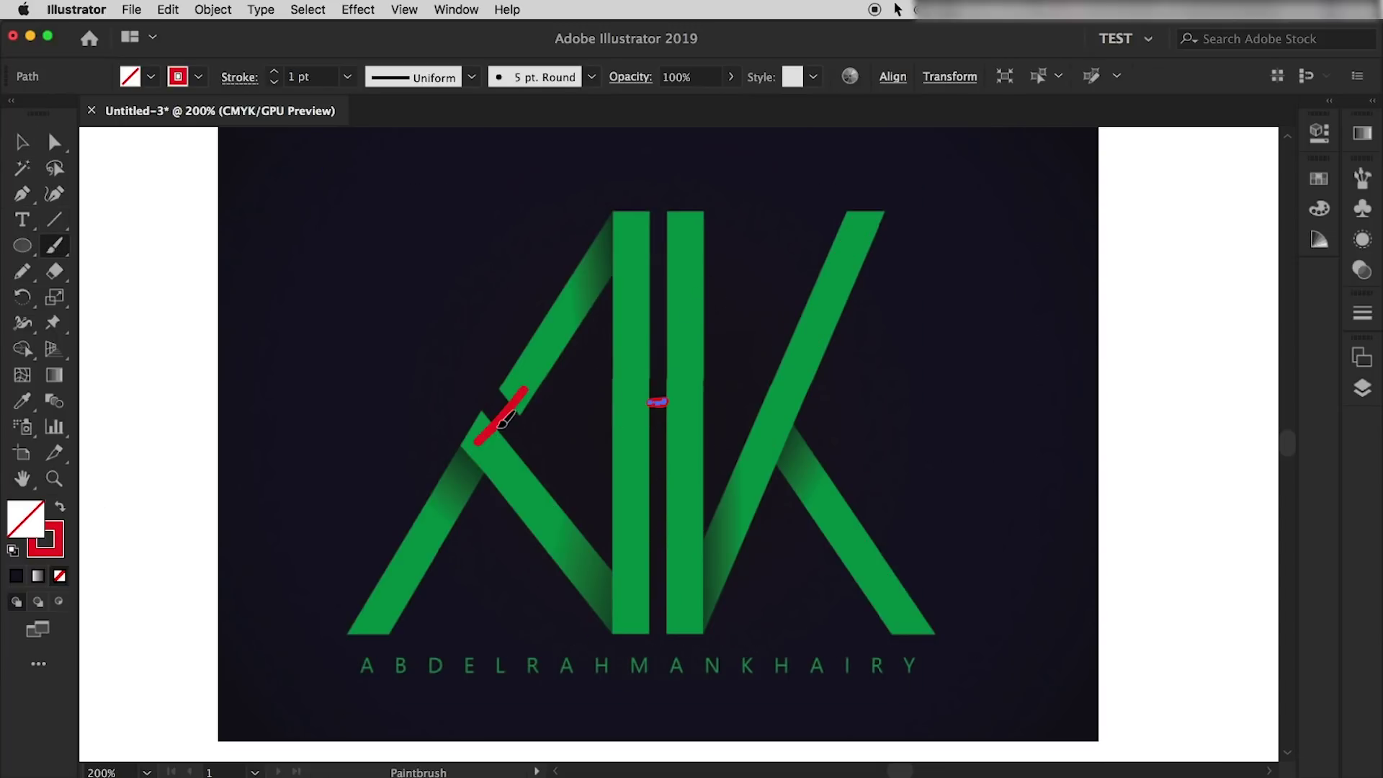
drag(867, 214, 706, 598)
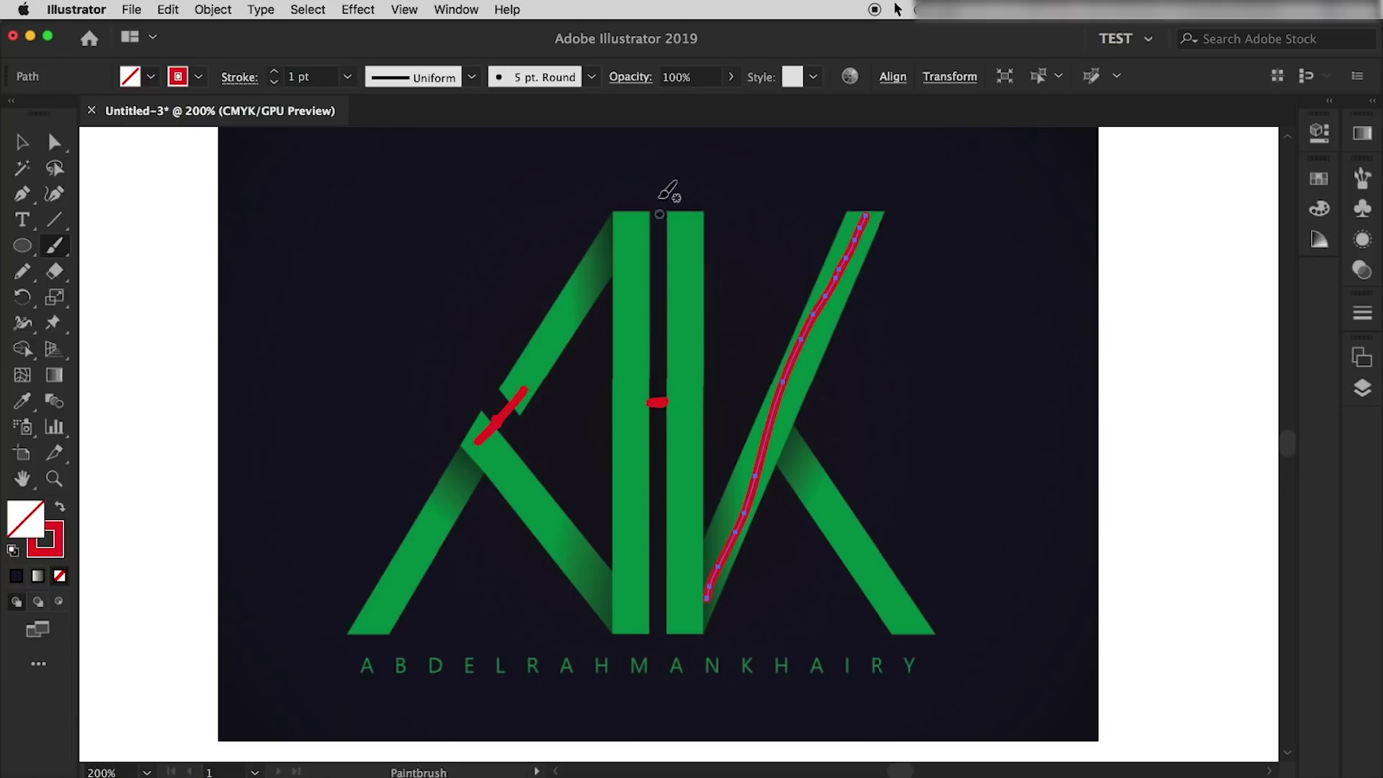
drag(632, 219, 393, 587)
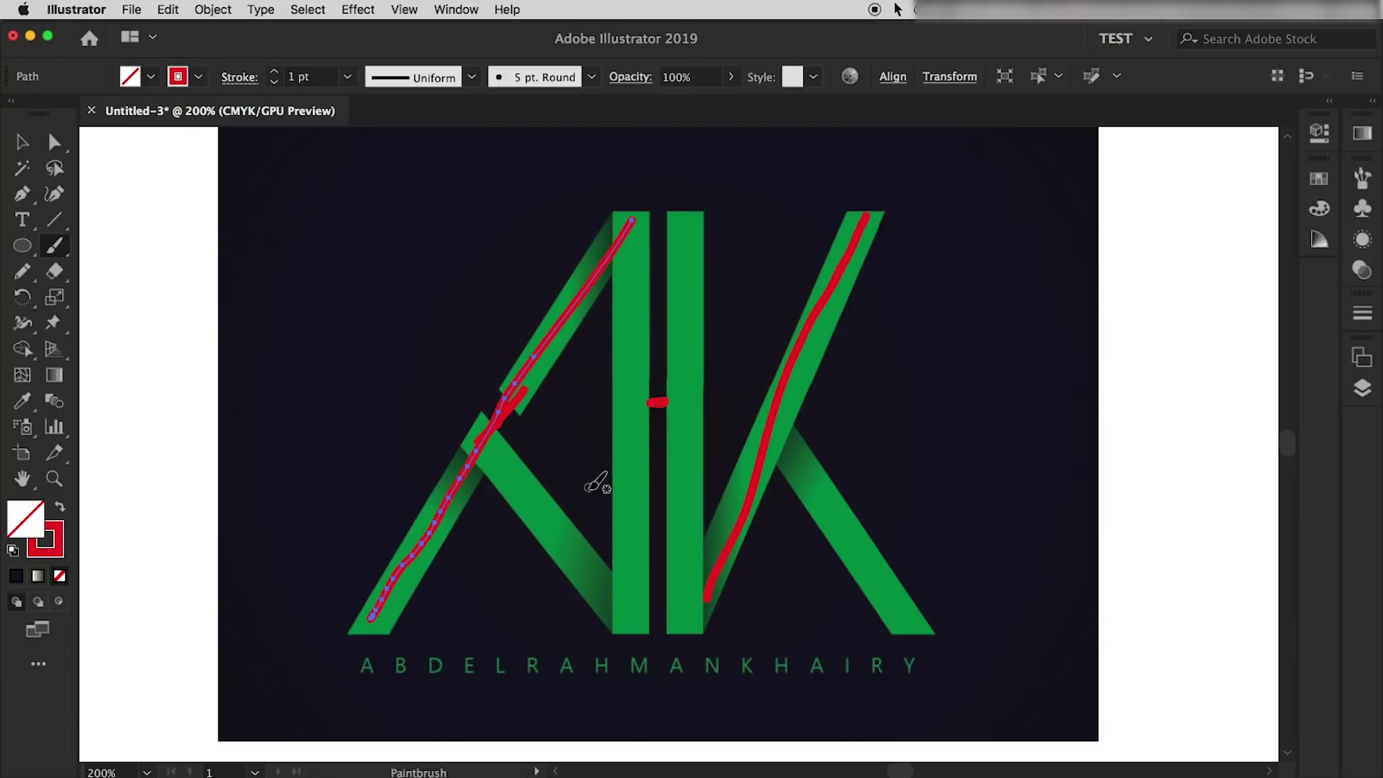
drag(499, 473, 589, 593)
drag(792, 463, 883, 567)
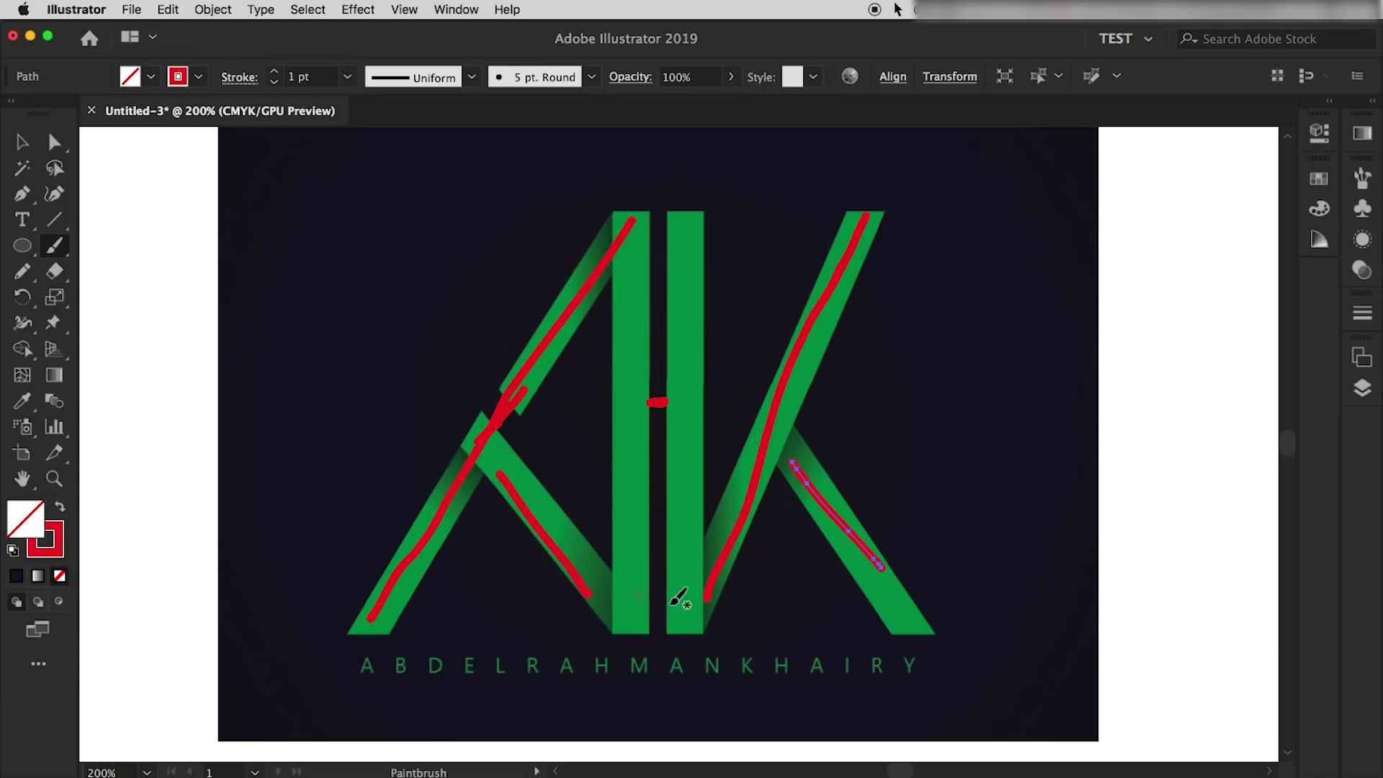
Mark the caption's start and end in red, then marquee-select all the red marker strokes.
scroll(690, 571, down, 1)
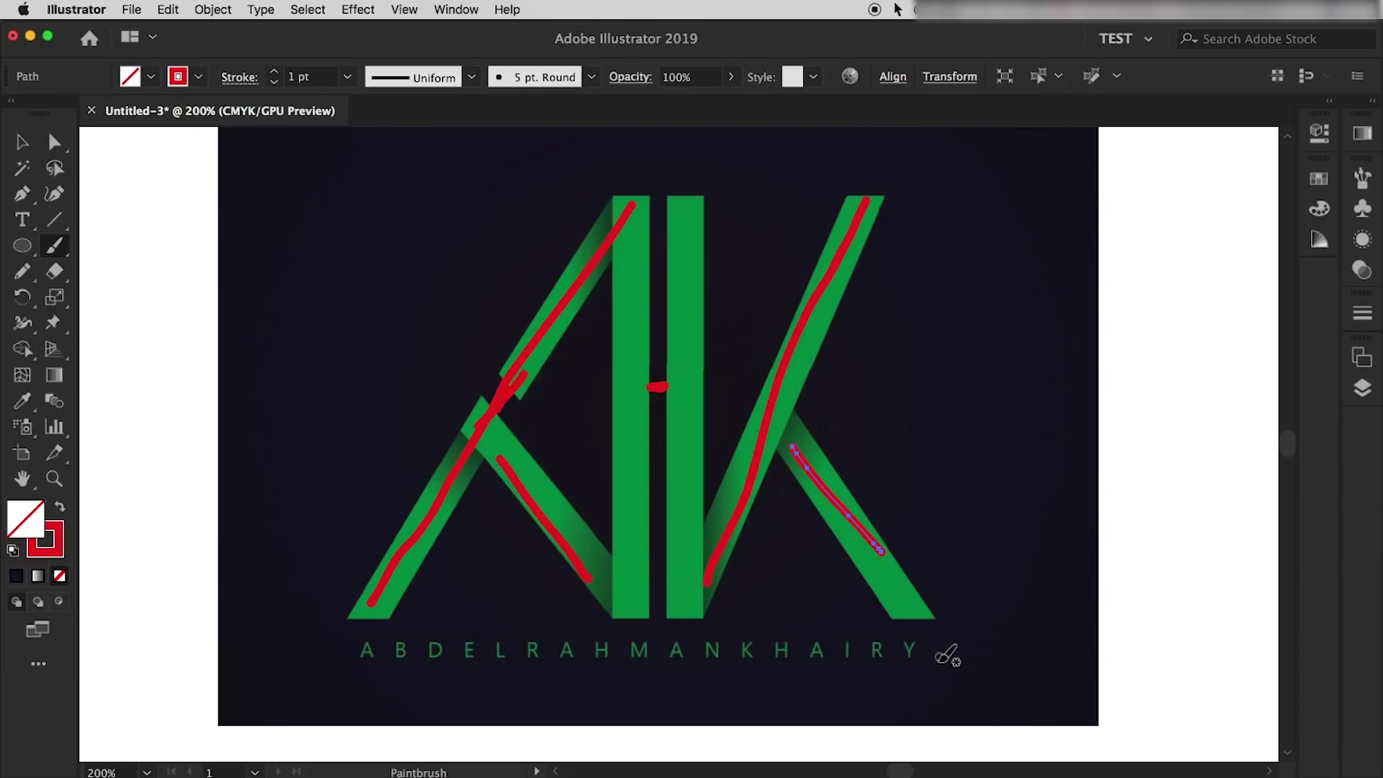
drag(345, 645, 346, 663)
drag(939, 630, 945, 657)
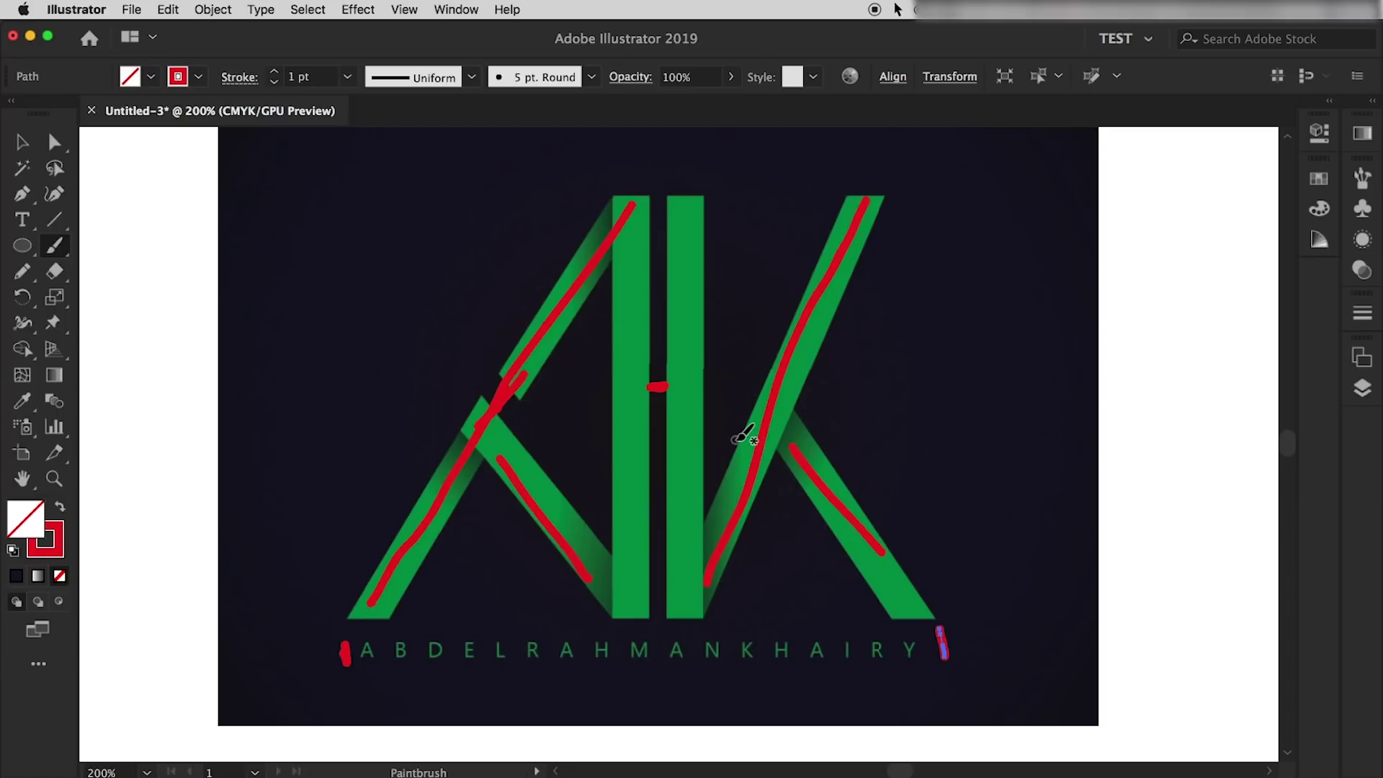
key(v)
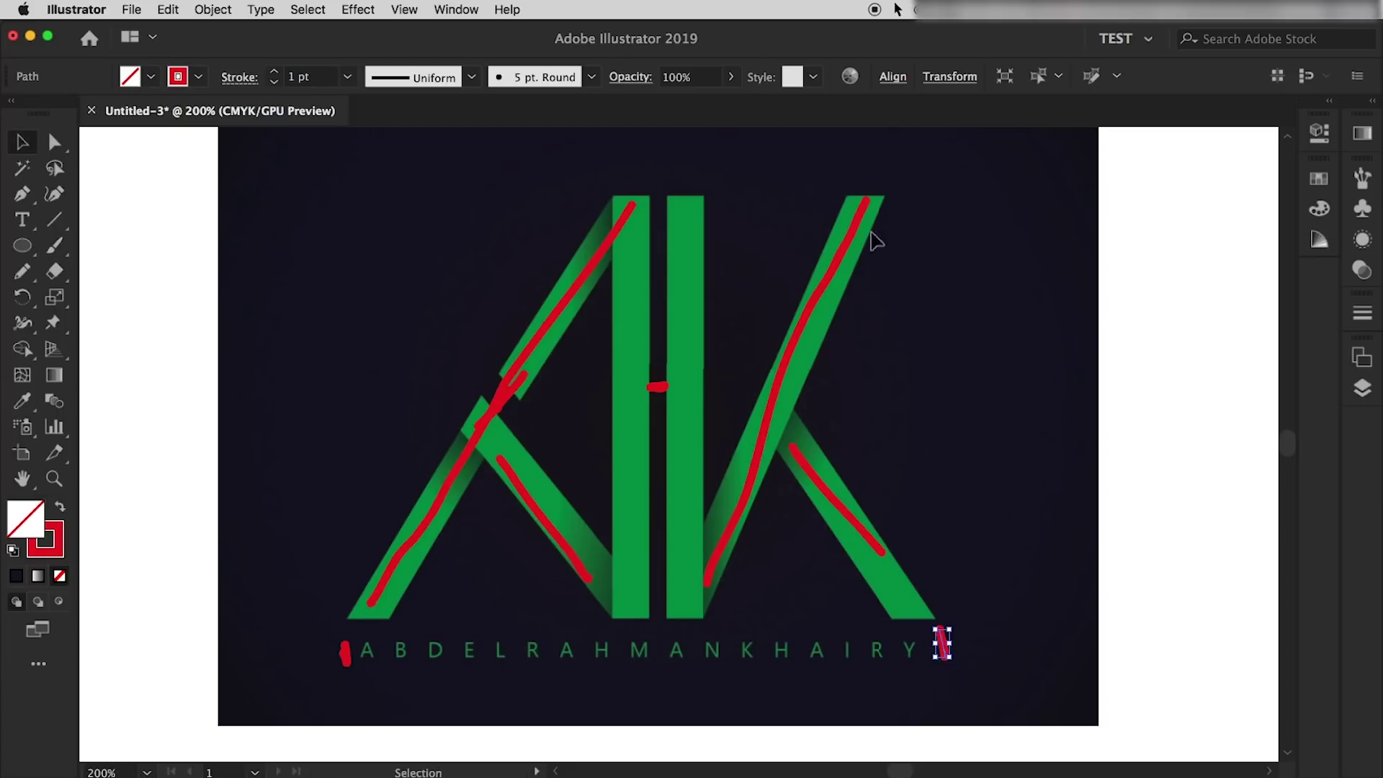
drag(993, 211, 302, 701)
key(Delete)
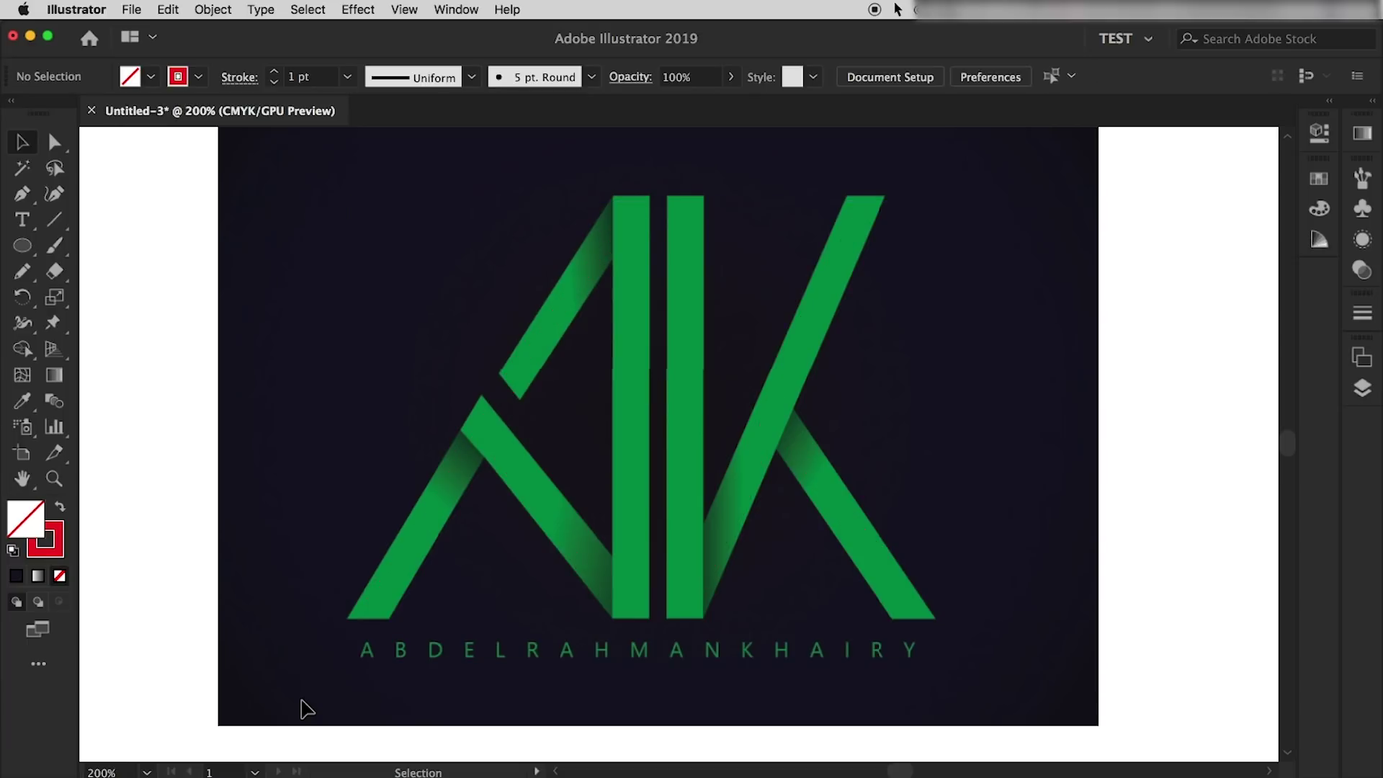
scroll(300, 708, up, 1)
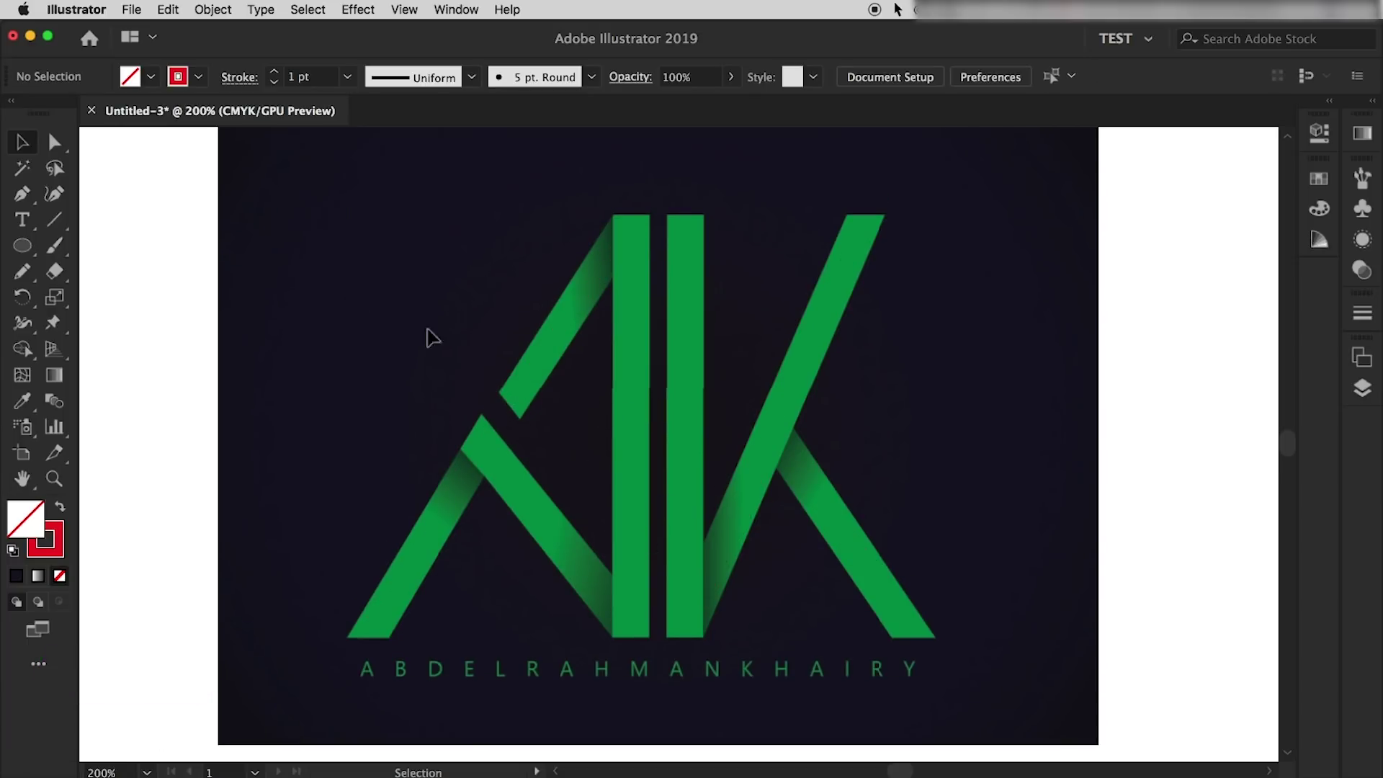
key(b)
drag(484, 441, 479, 452)
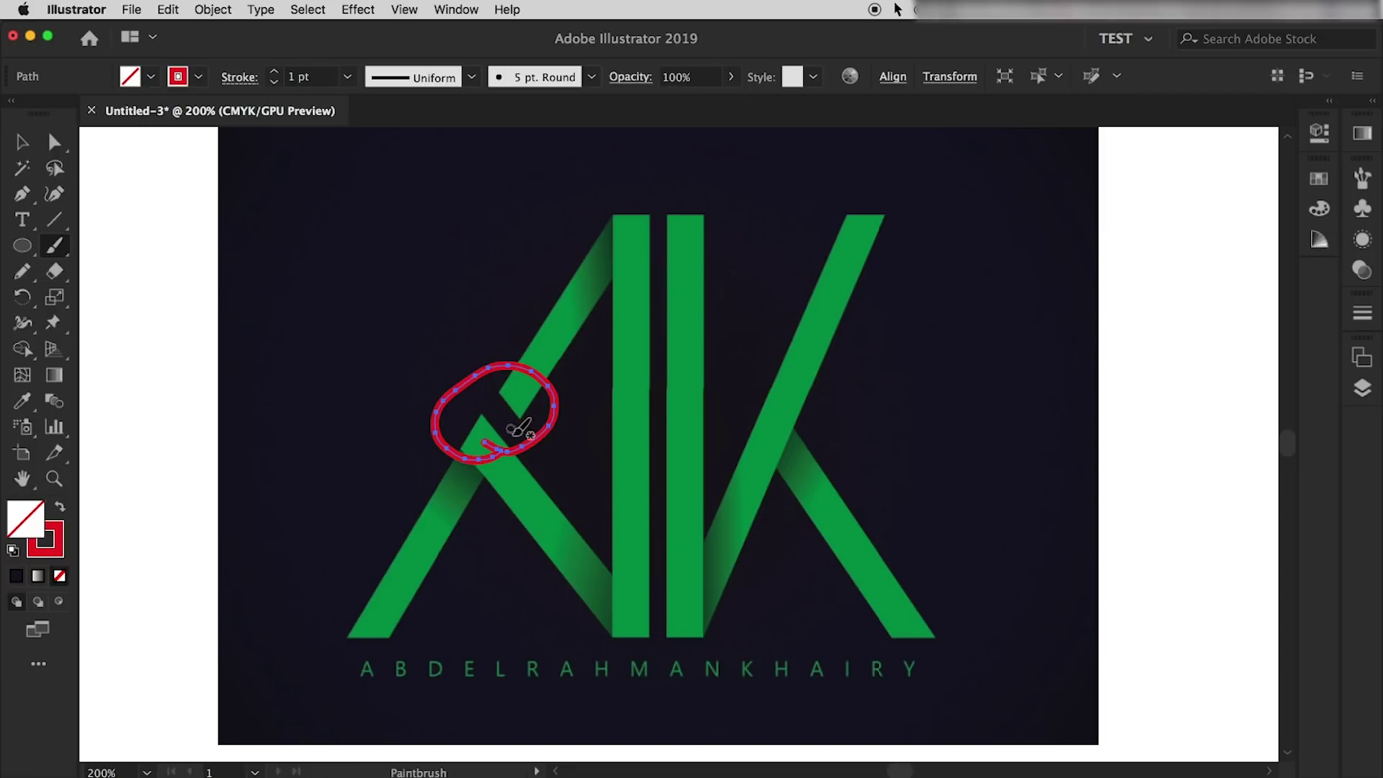
key(ctrl+z)
mouse_move(473, 434)
mouse_down()
mouse_move(488, 451)
mouse_move(879, 209)
mouse_up()
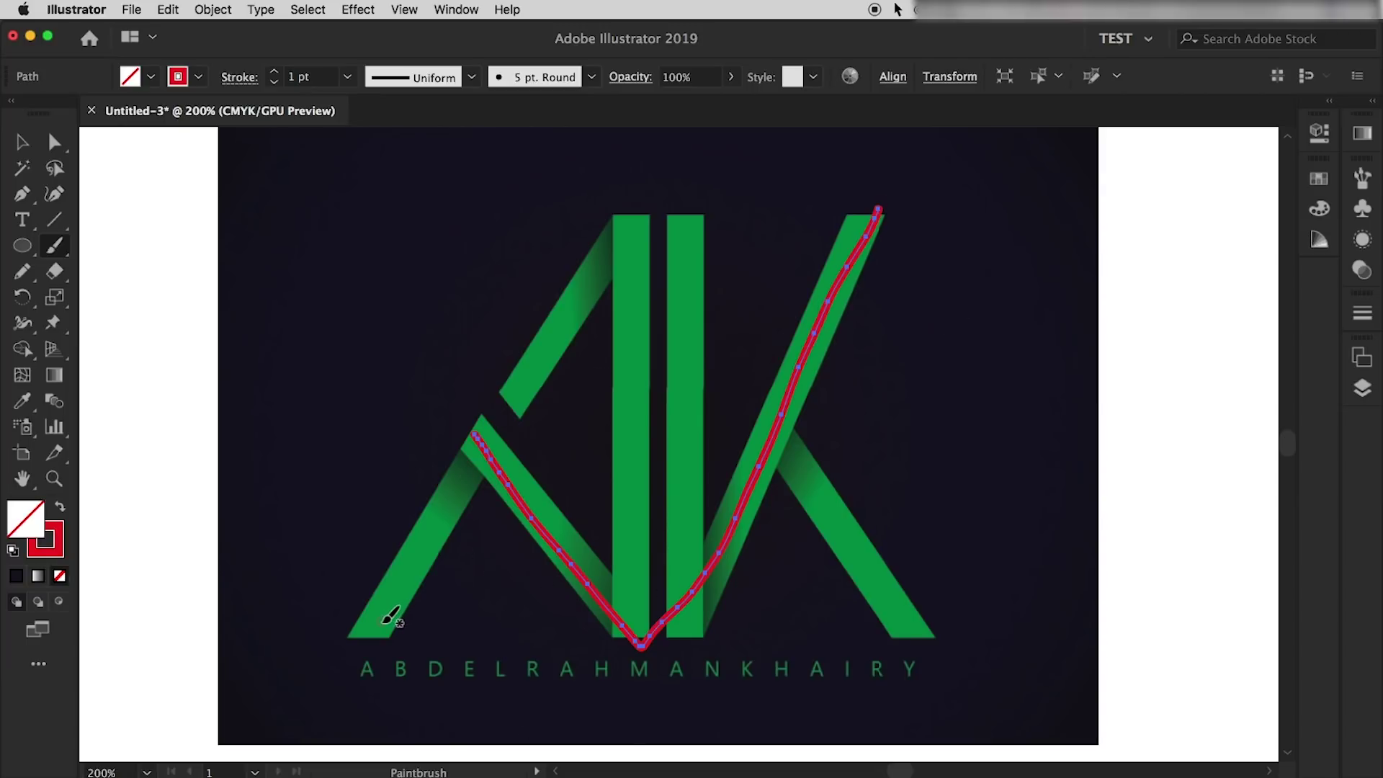
key(ctrl+z)
drag(381, 625, 874, 624)
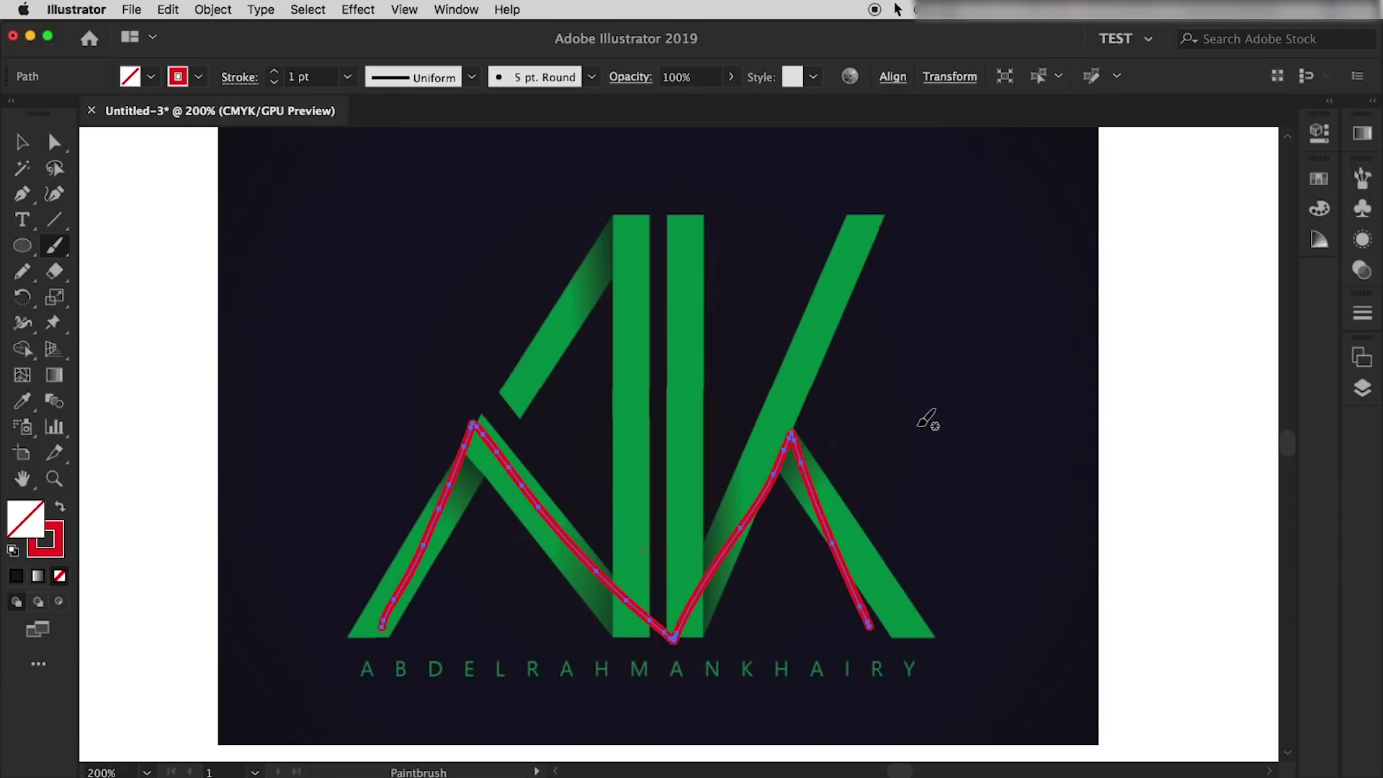
drag(375, 655, 377, 671)
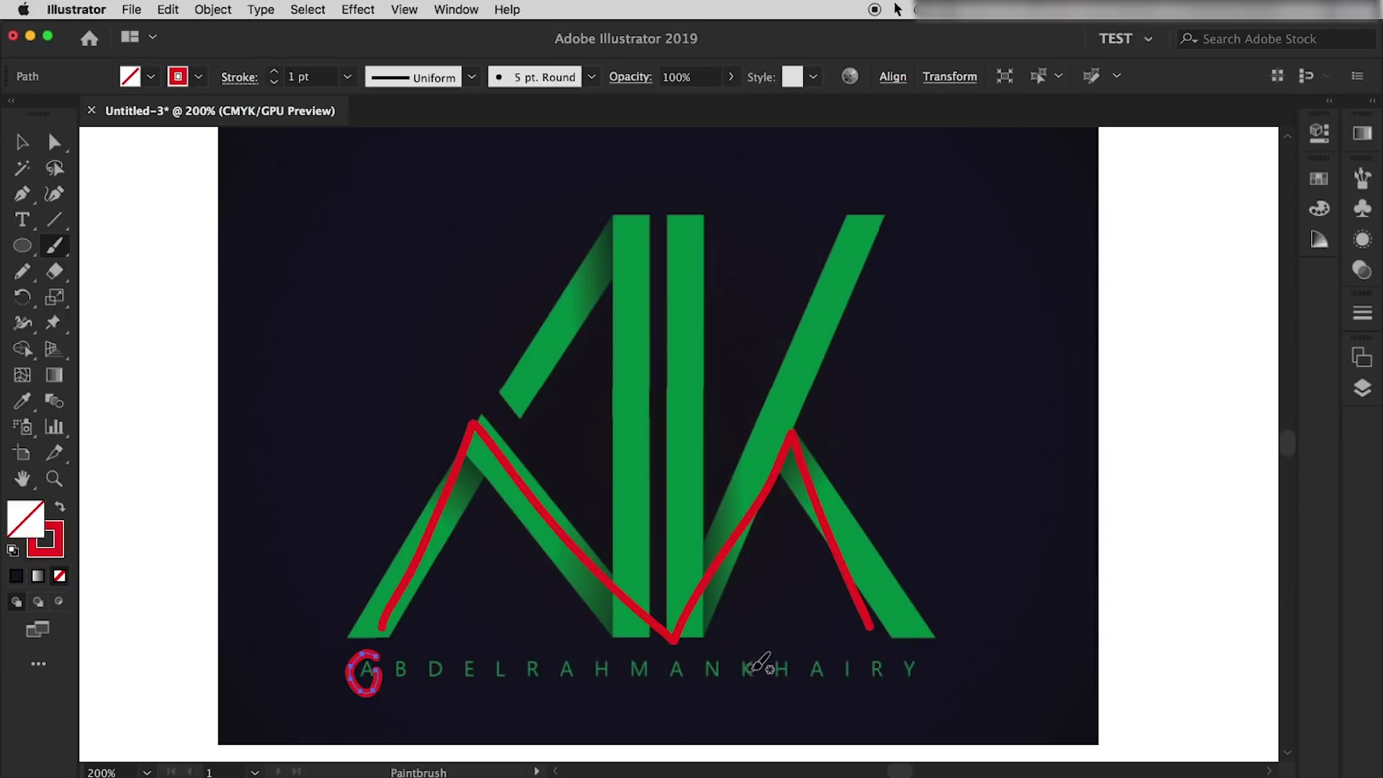
drag(749, 646, 761, 645)
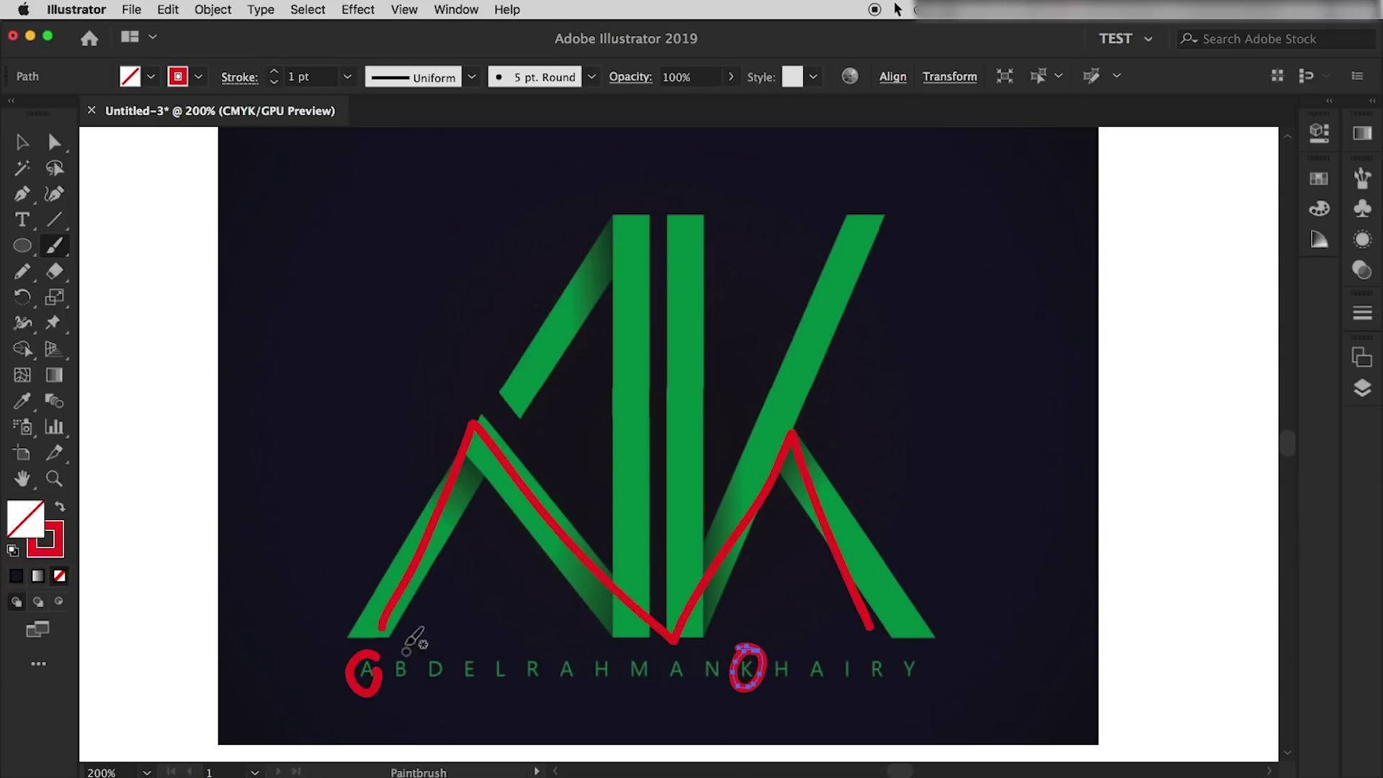
key(ctrl+z)
key(ctrl+z)
key(z)
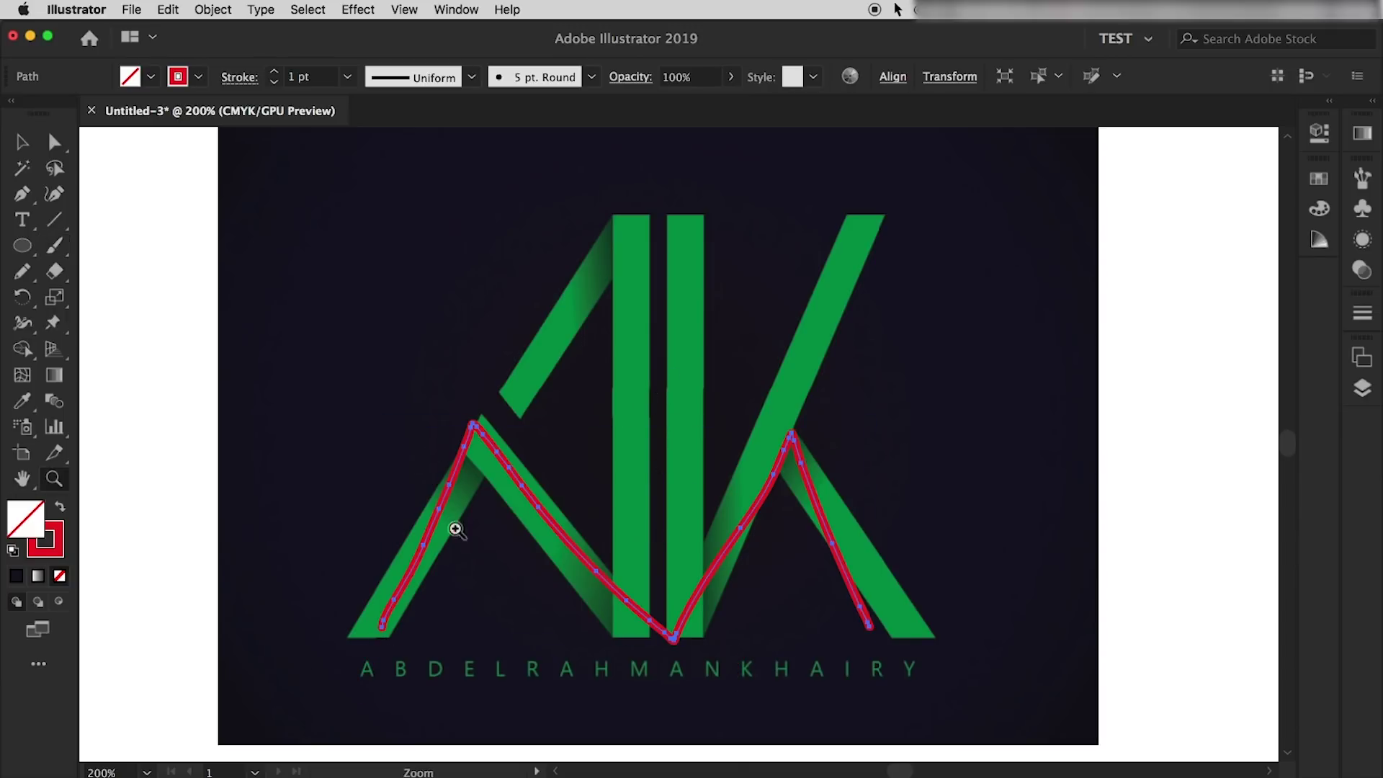
key(ctrl+z)
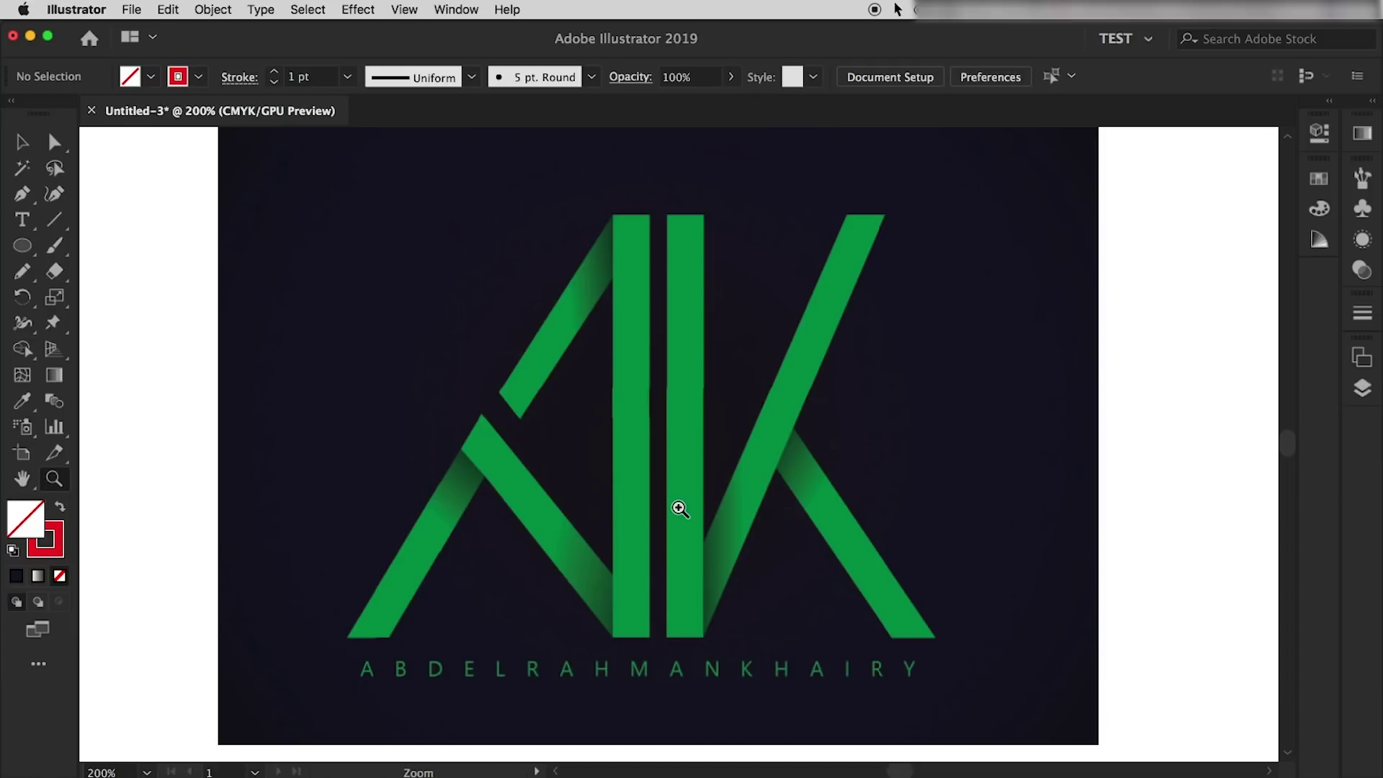
key(b)
drag(472, 430, 854, 193)
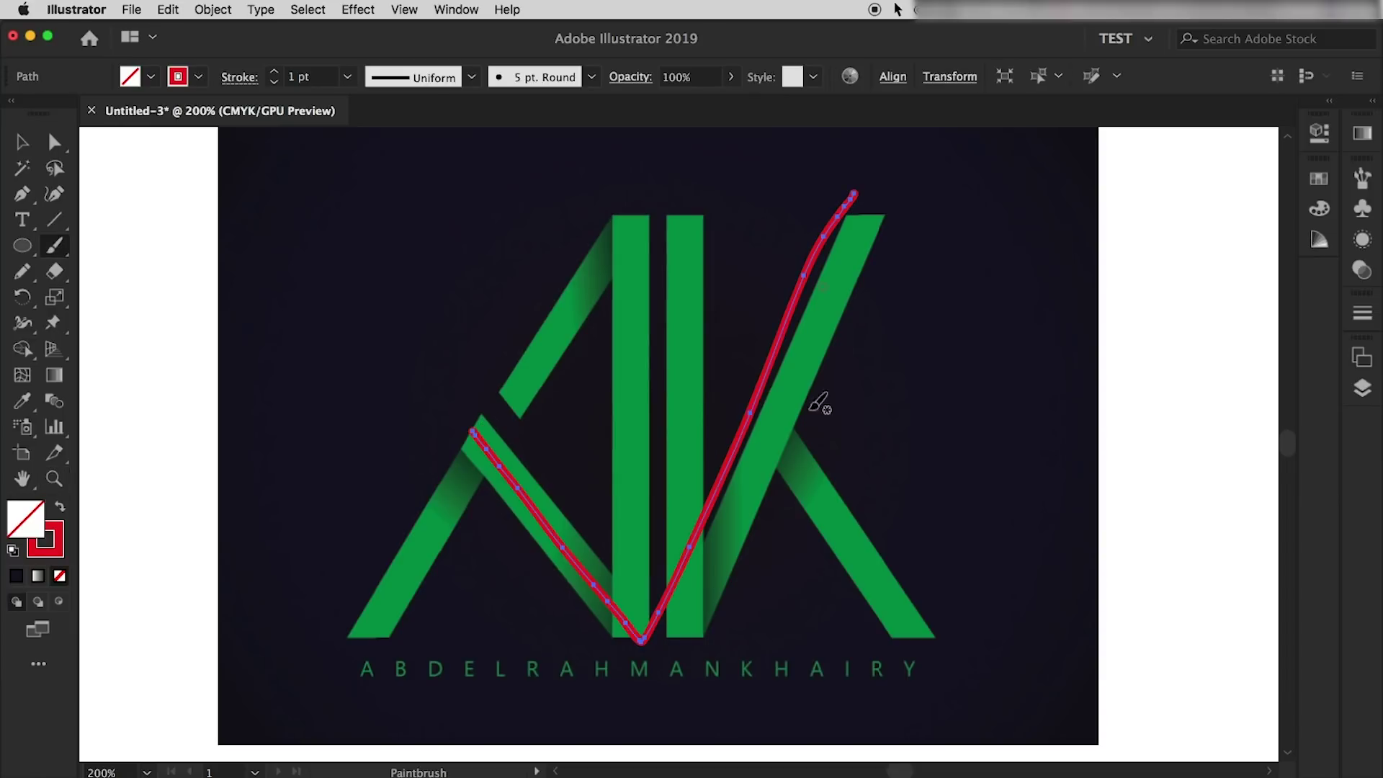
drag(380, 614, 922, 643)
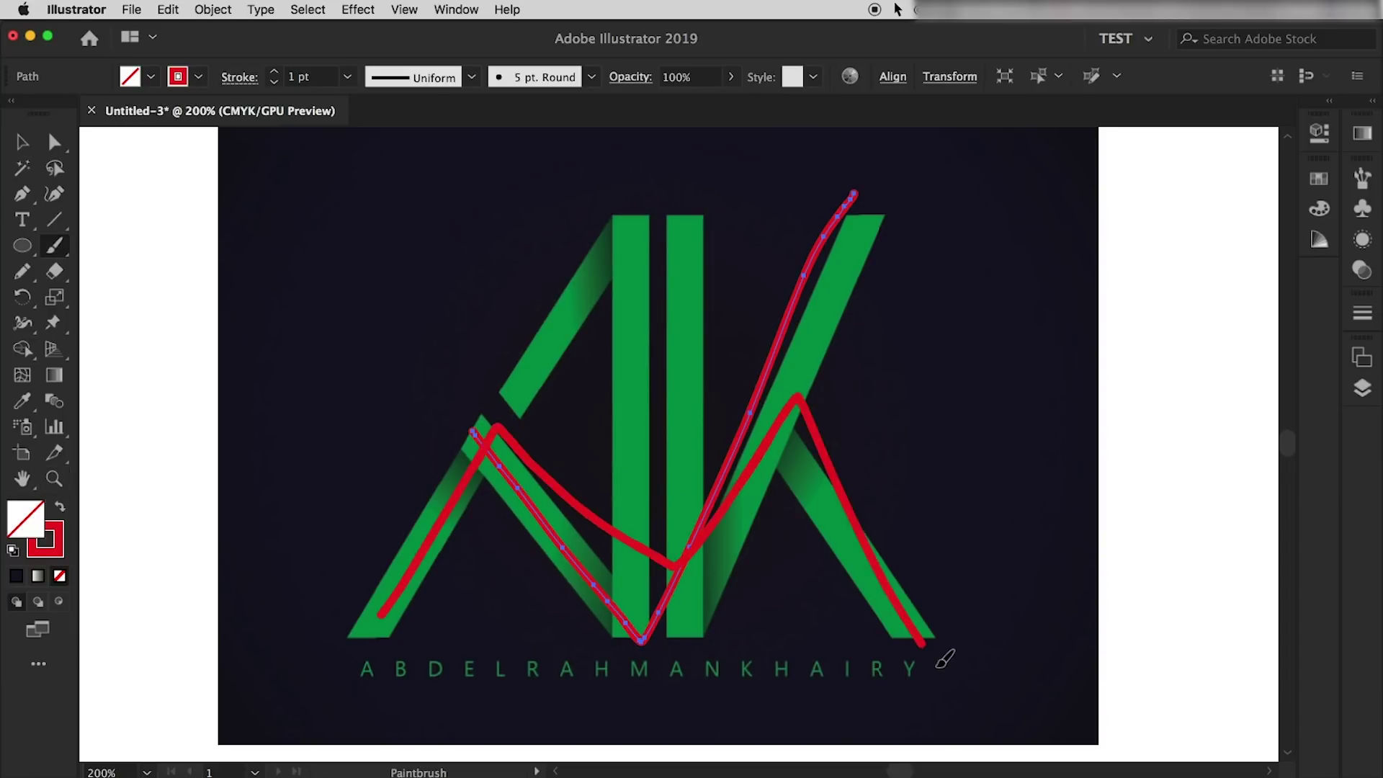
key(ctrl+z)
key(ctrl+z)
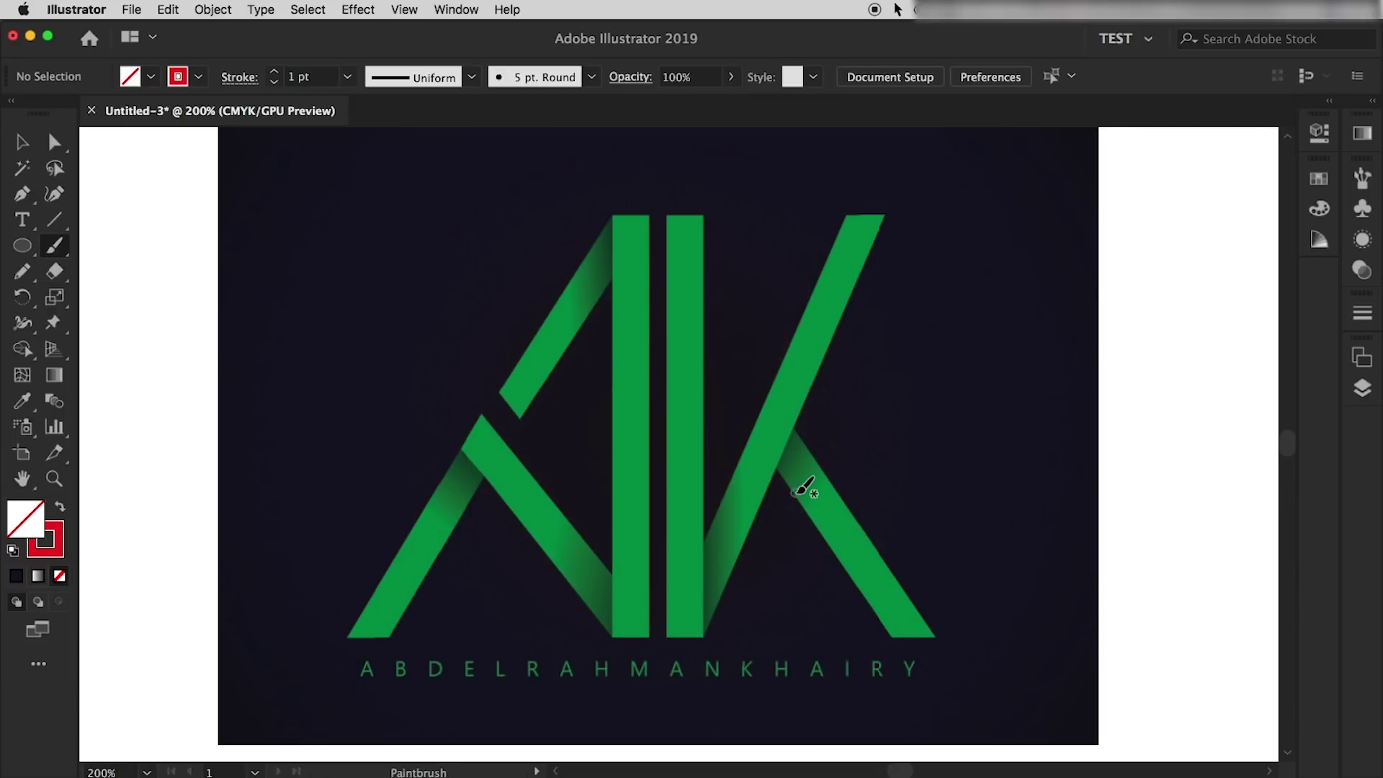
scroll(803, 494, right, 3)
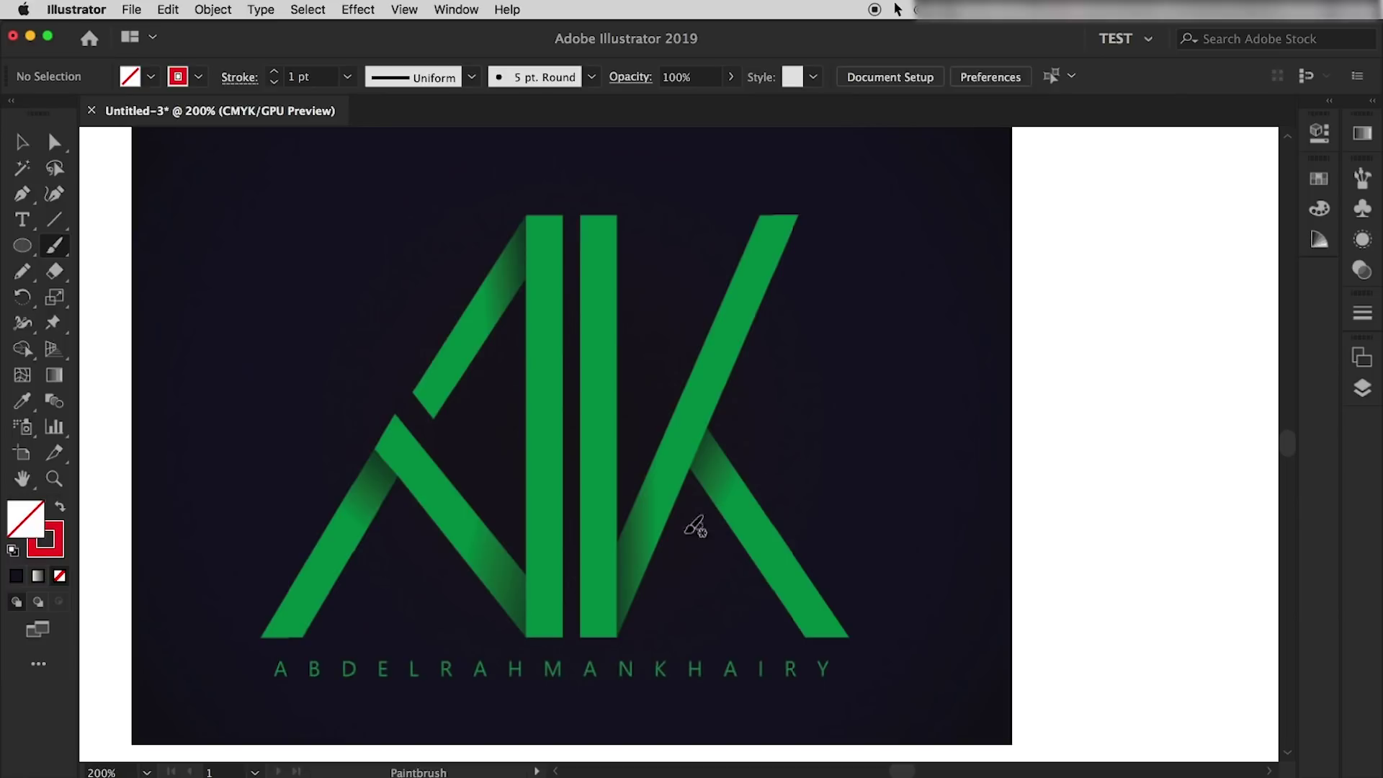
alt+scroll(746, 560, down, 5)
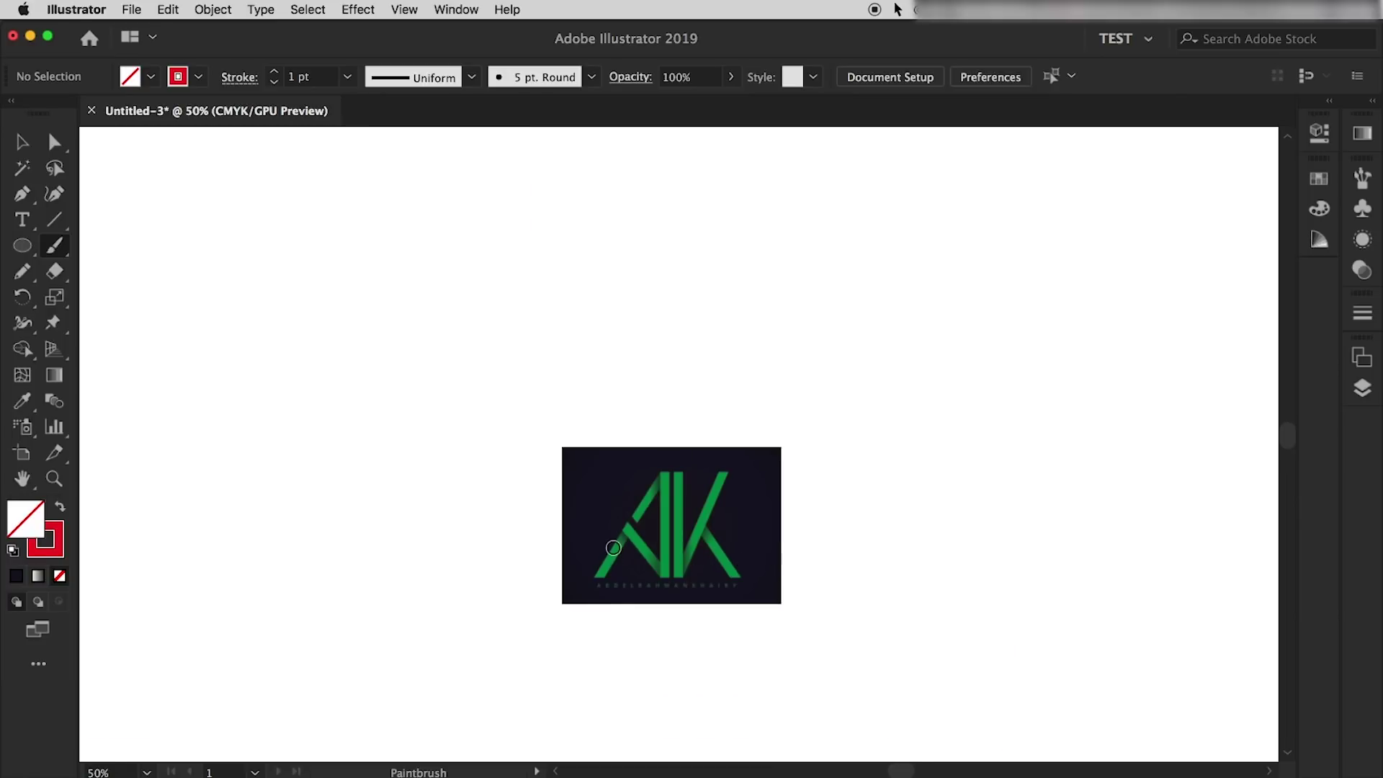
alt+scroll(612, 547, up, 2)
Draw a 23 pt red line along the A's left diagonal and copy it onto the K's diagonal.
drag(643, 561, 343, 461)
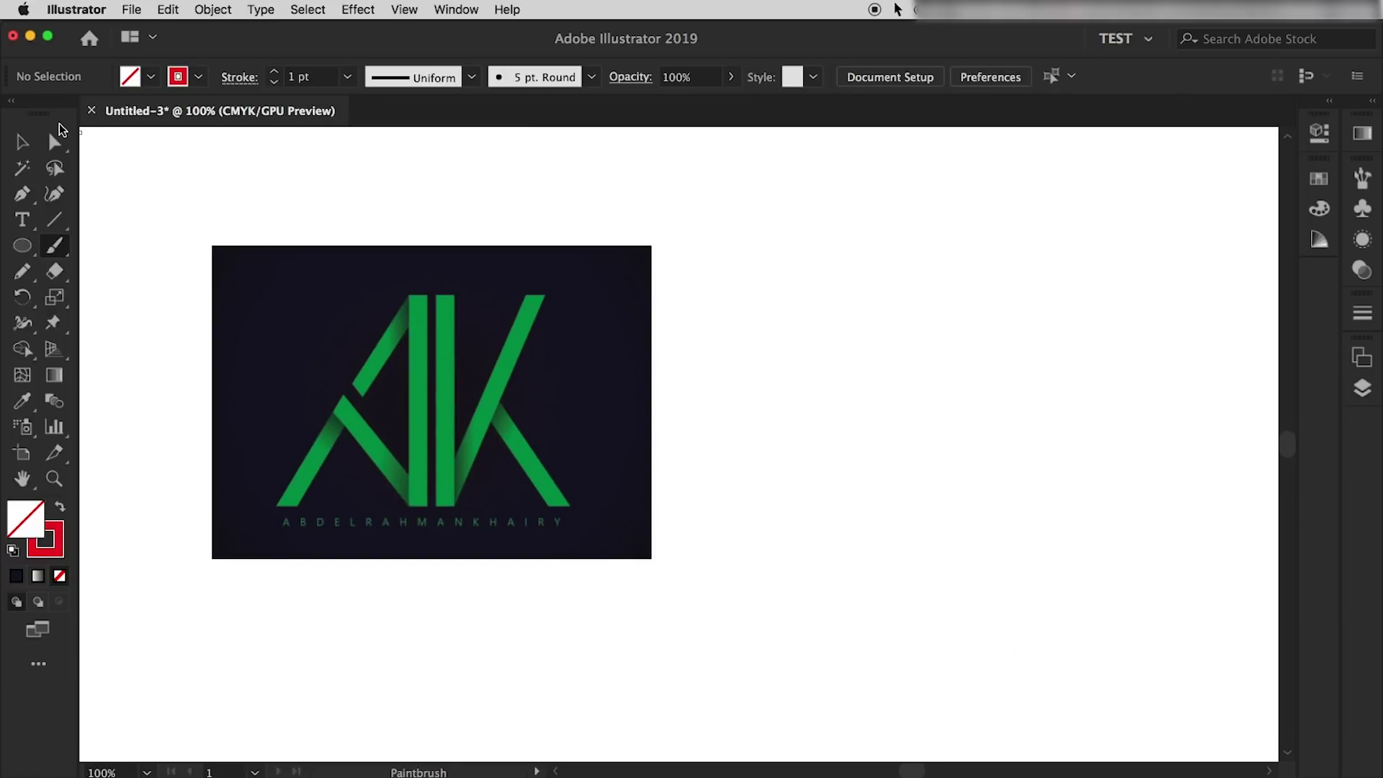
click(21, 143)
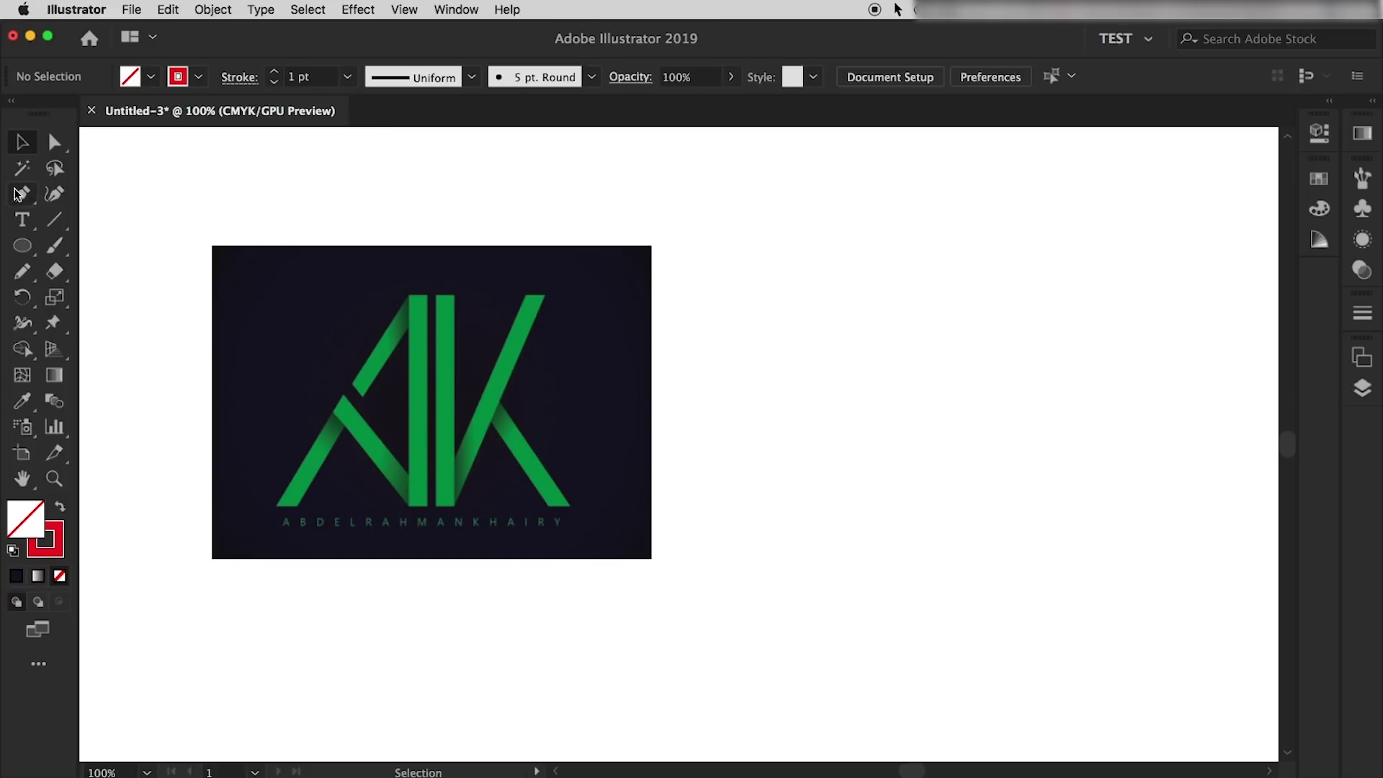
click(55, 221)
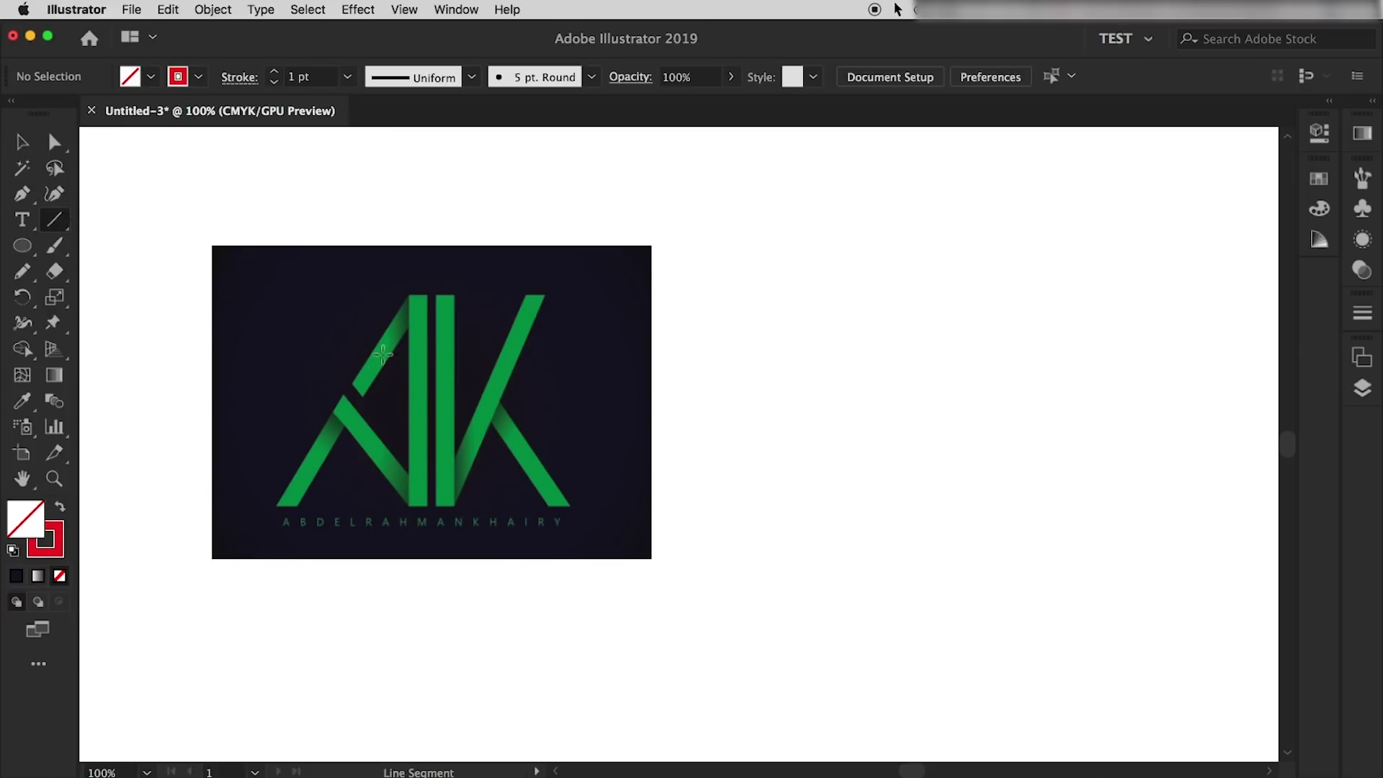
drag(284, 511, 417, 294)
drag(424, 287, 424, 283)
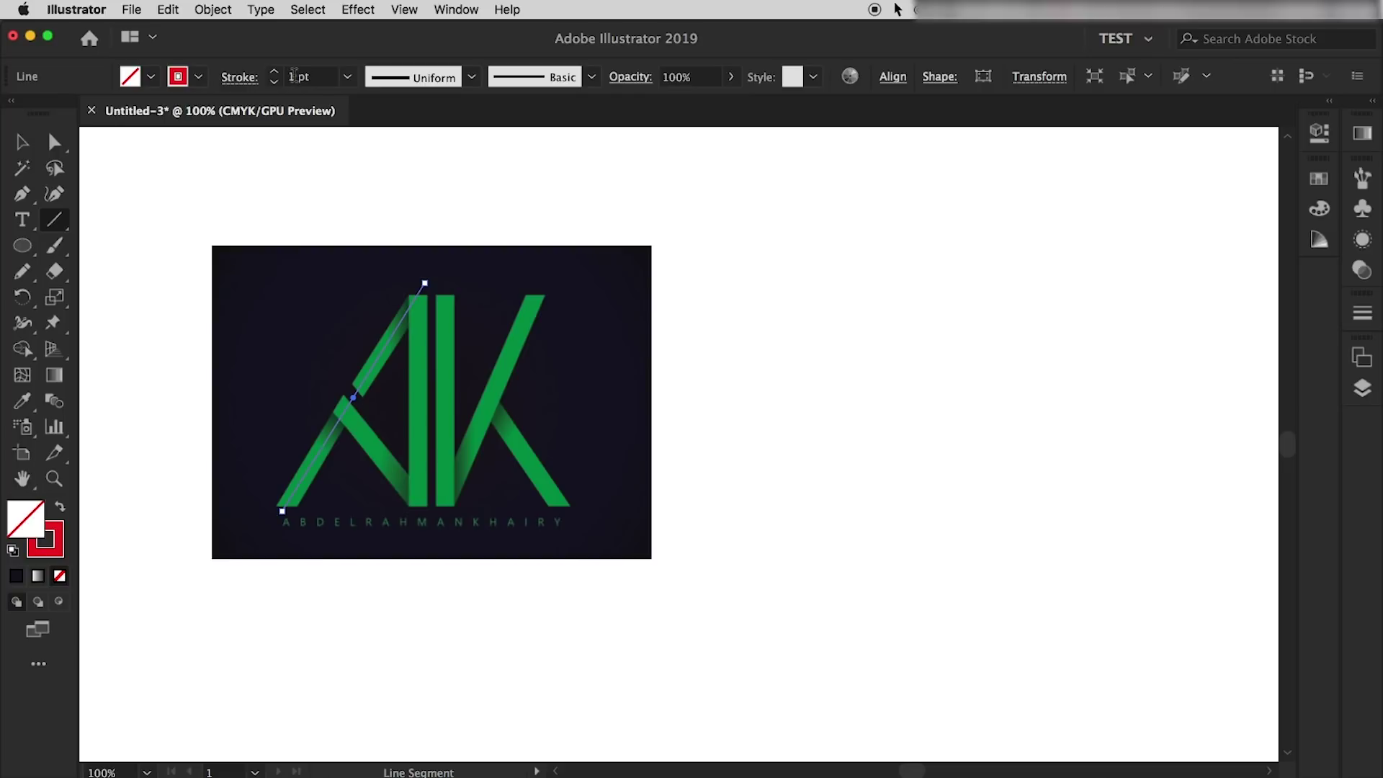
double_click(294, 75)
text(23)
key(Tab)
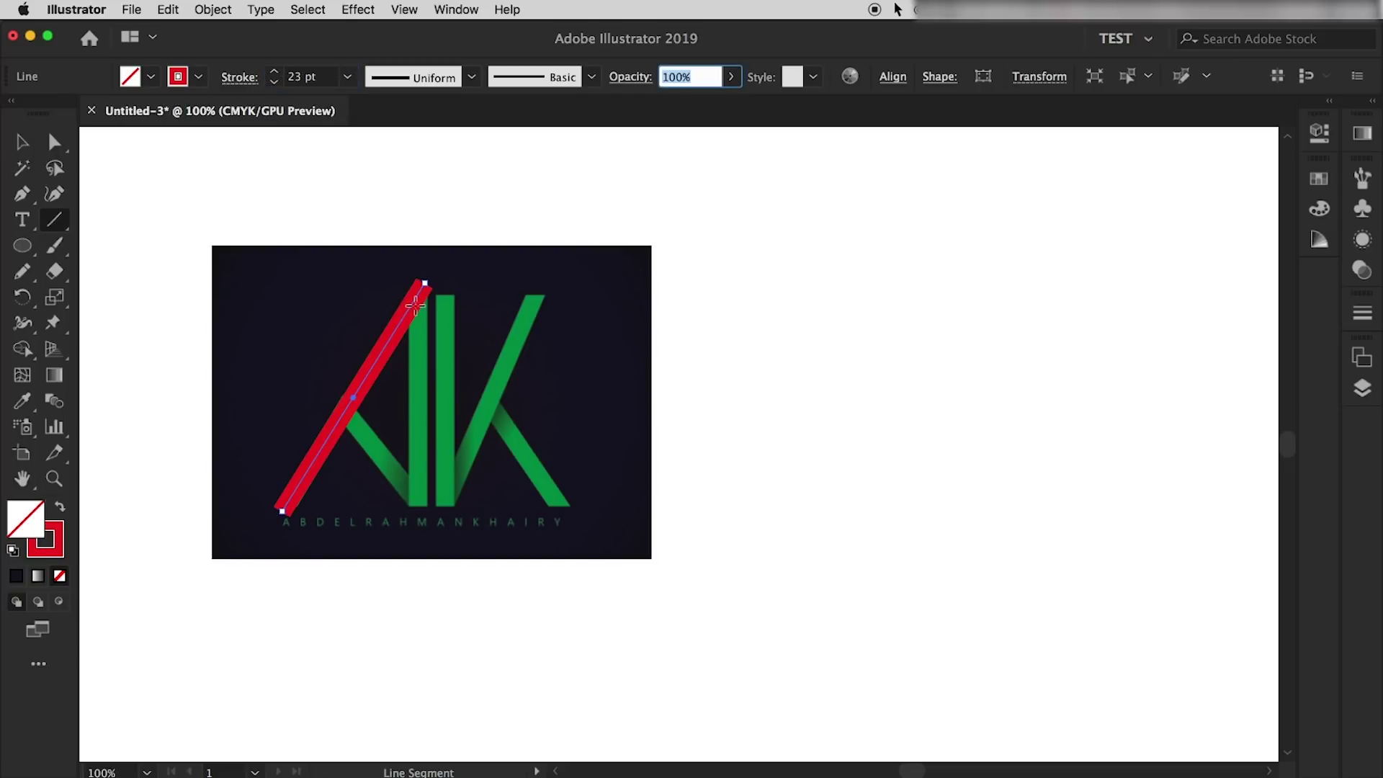
key(v)
mouse_move(355, 397)
mouse_down()
mouse_move(480, 396)
mouse_move(512, 410)
mouse_up()
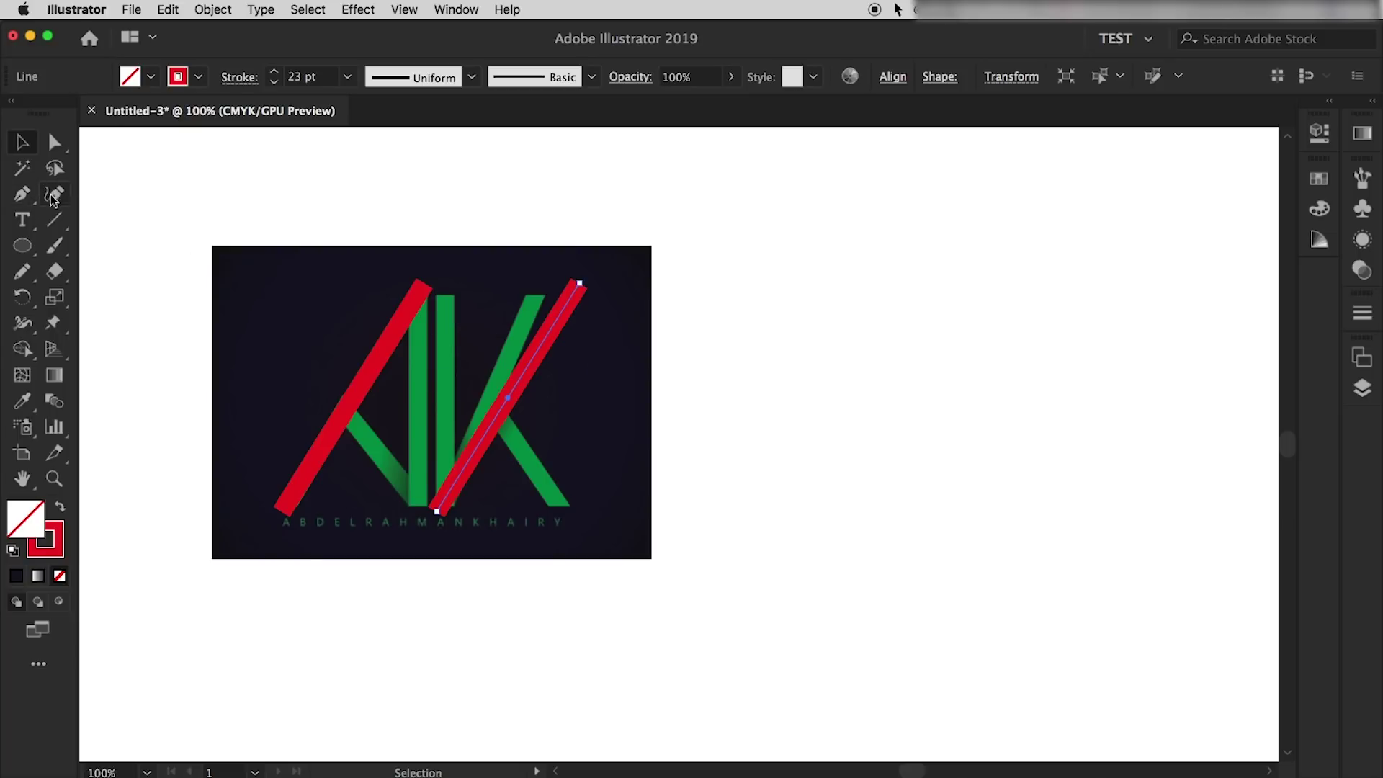
Add red lines for the stem and the A's right leg, duplicating the diagonal onto the K's leg.
click(54, 220)
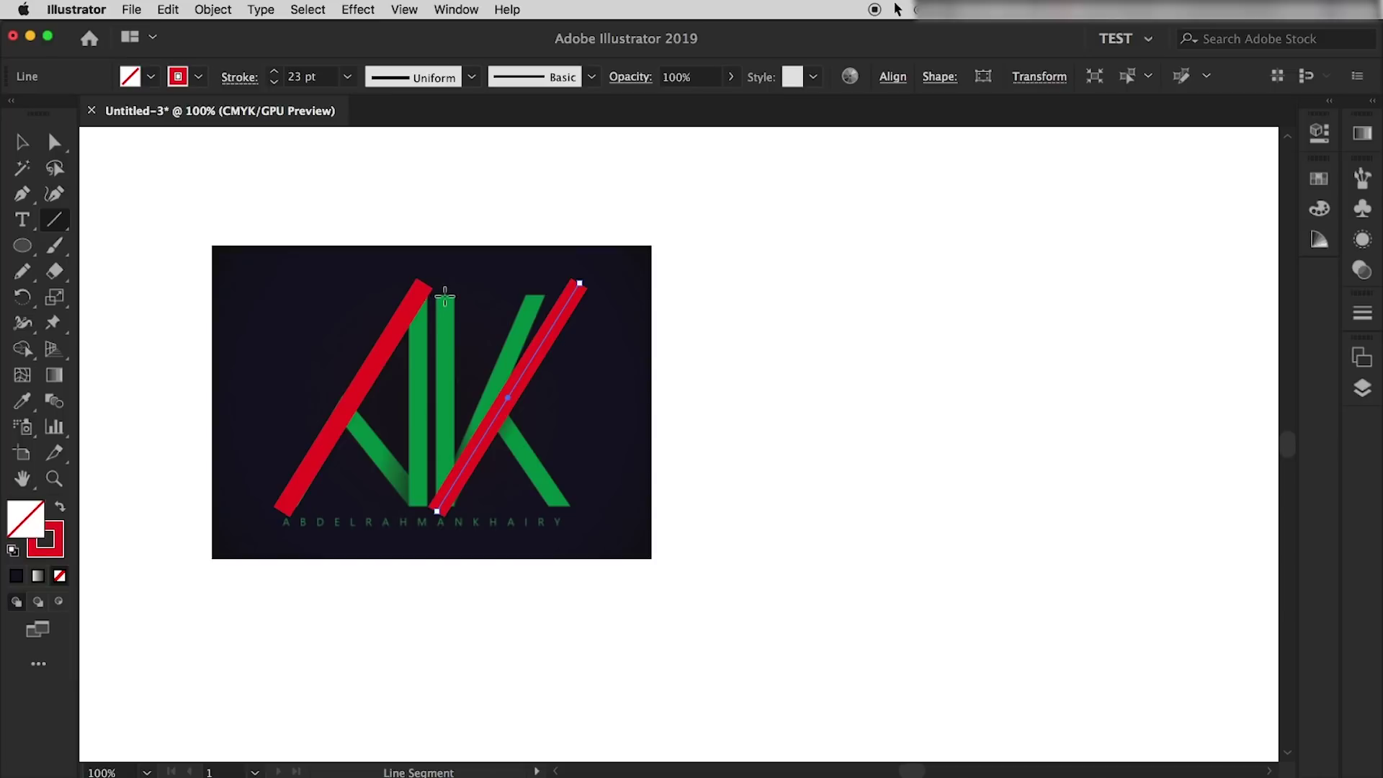
drag(445, 296, 446, 512)
drag(419, 291, 424, 374)
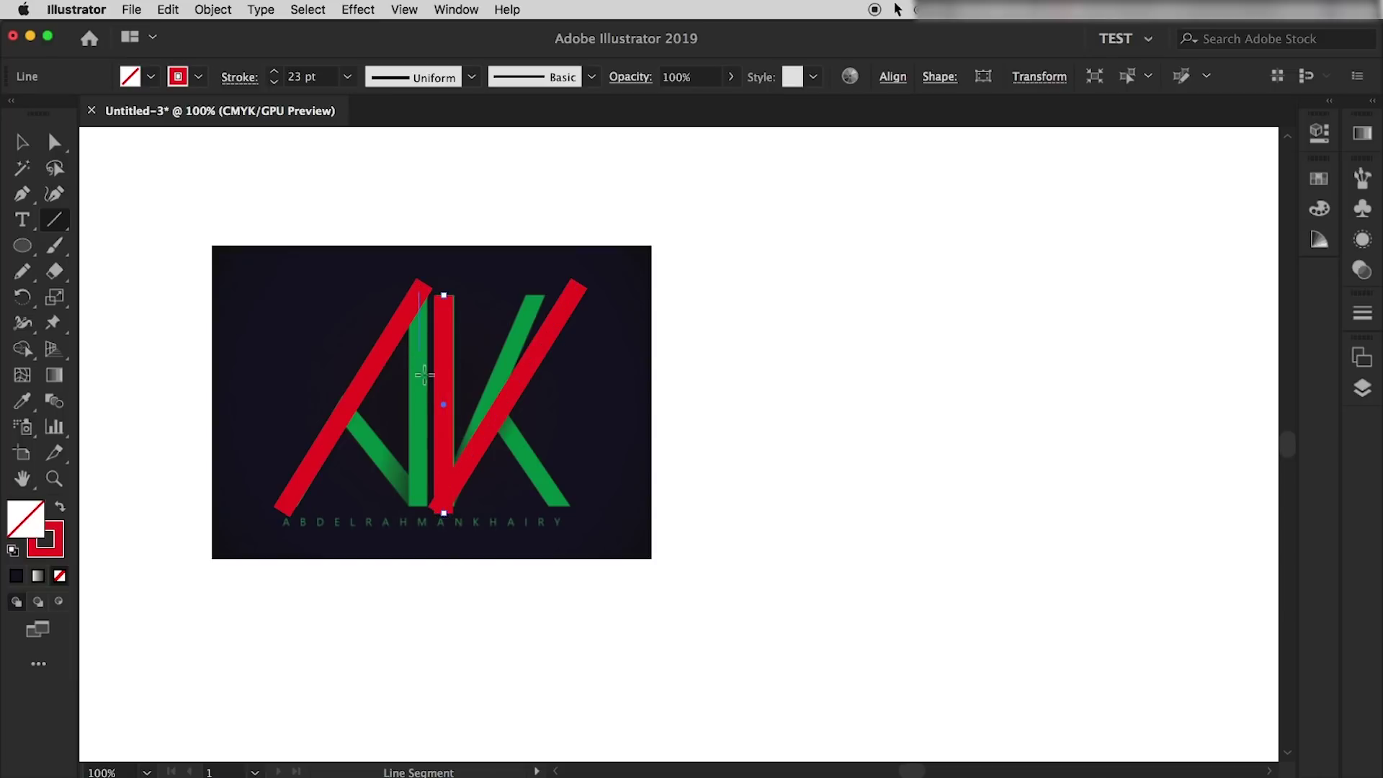
drag(418, 490, 419, 508)
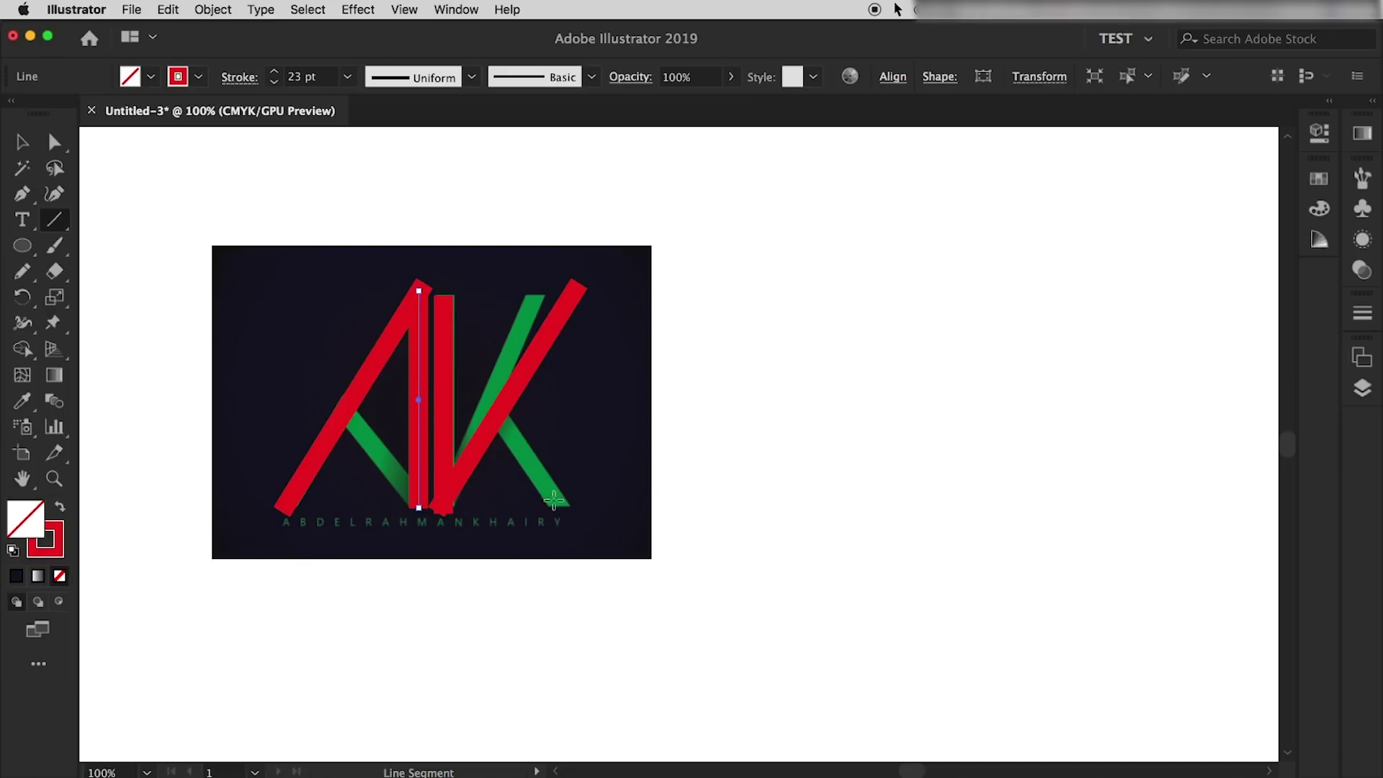
drag(344, 411, 431, 520)
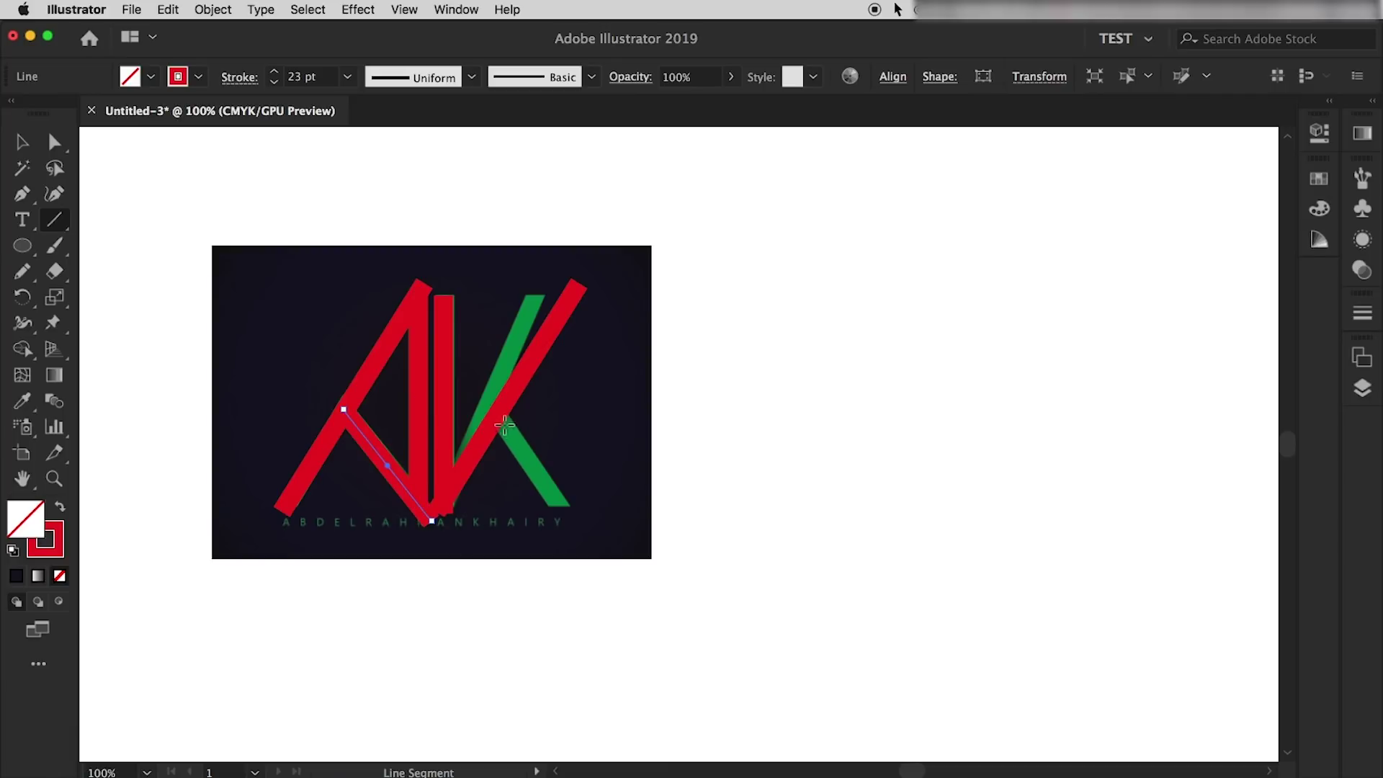
drag(566, 516, 509, 434)
key(v)
drag(425, 485, 568, 485)
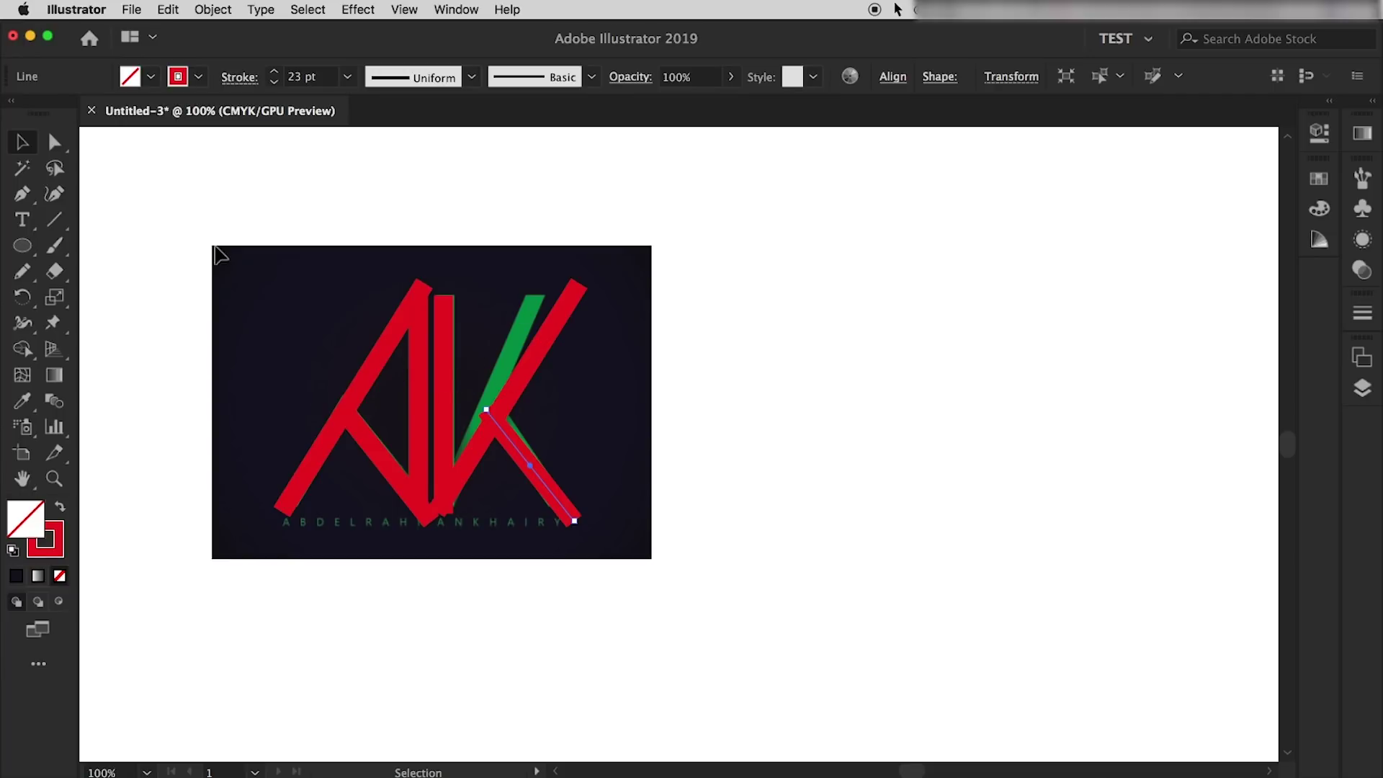
click(346, 340)
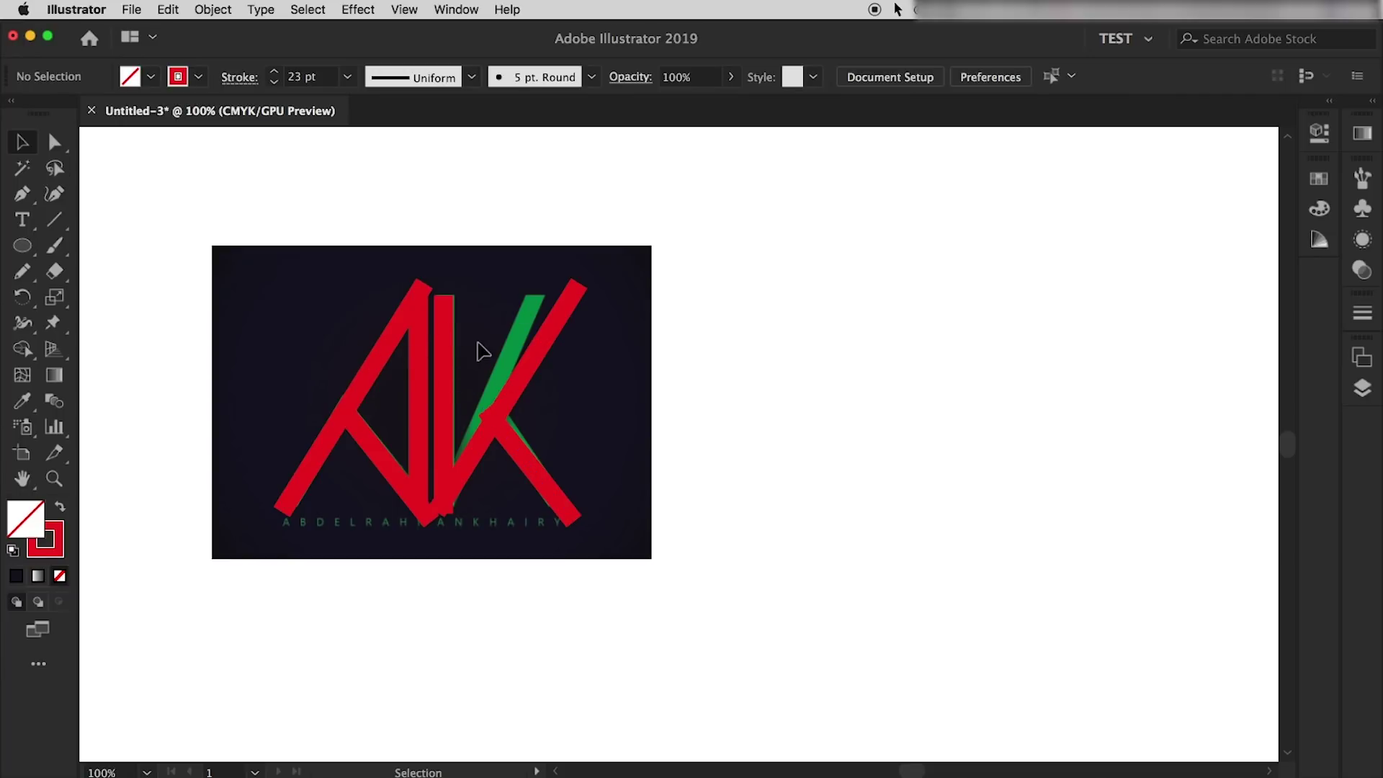
click(444, 317)
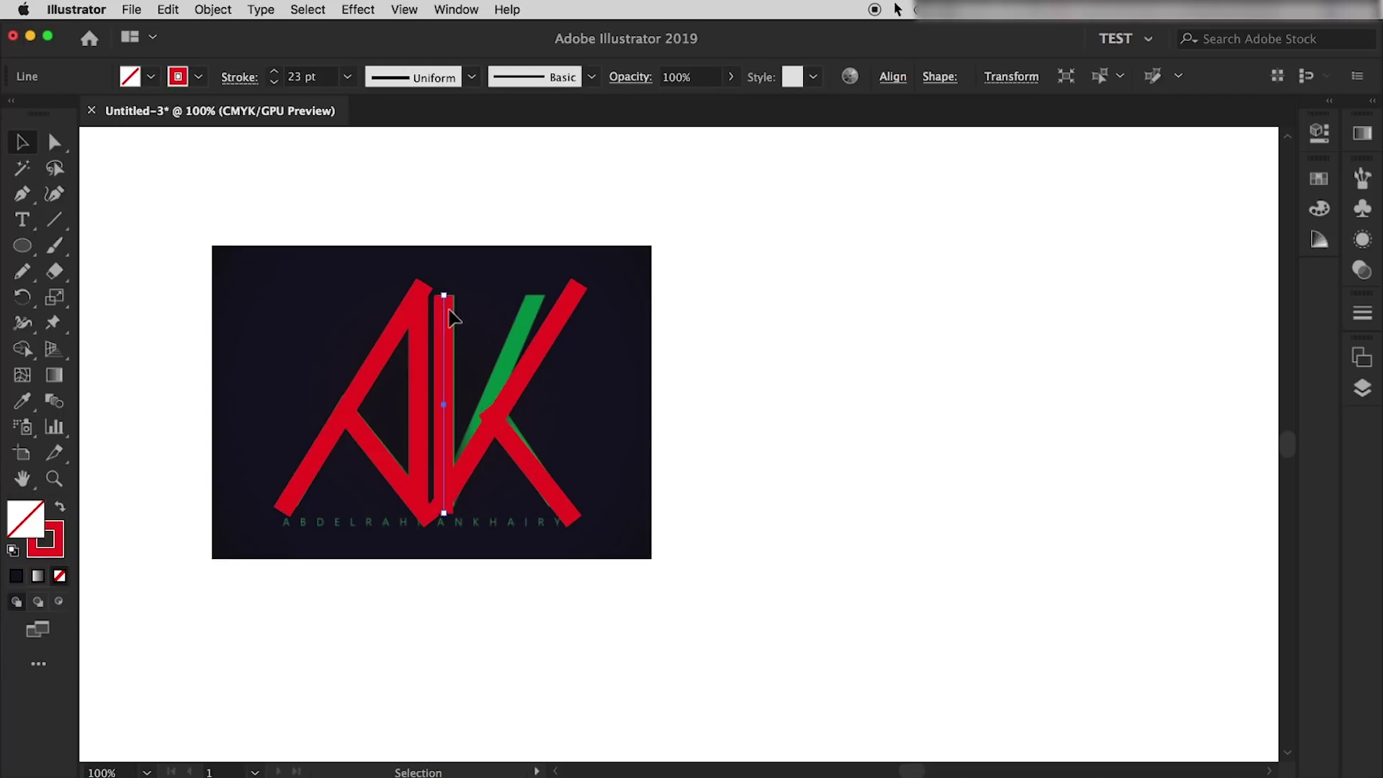
click(657, 333)
Select the red AK strokes beside the reference and apply Object > Path > Outline Stroke.
scroll(336, 489, left, 3)
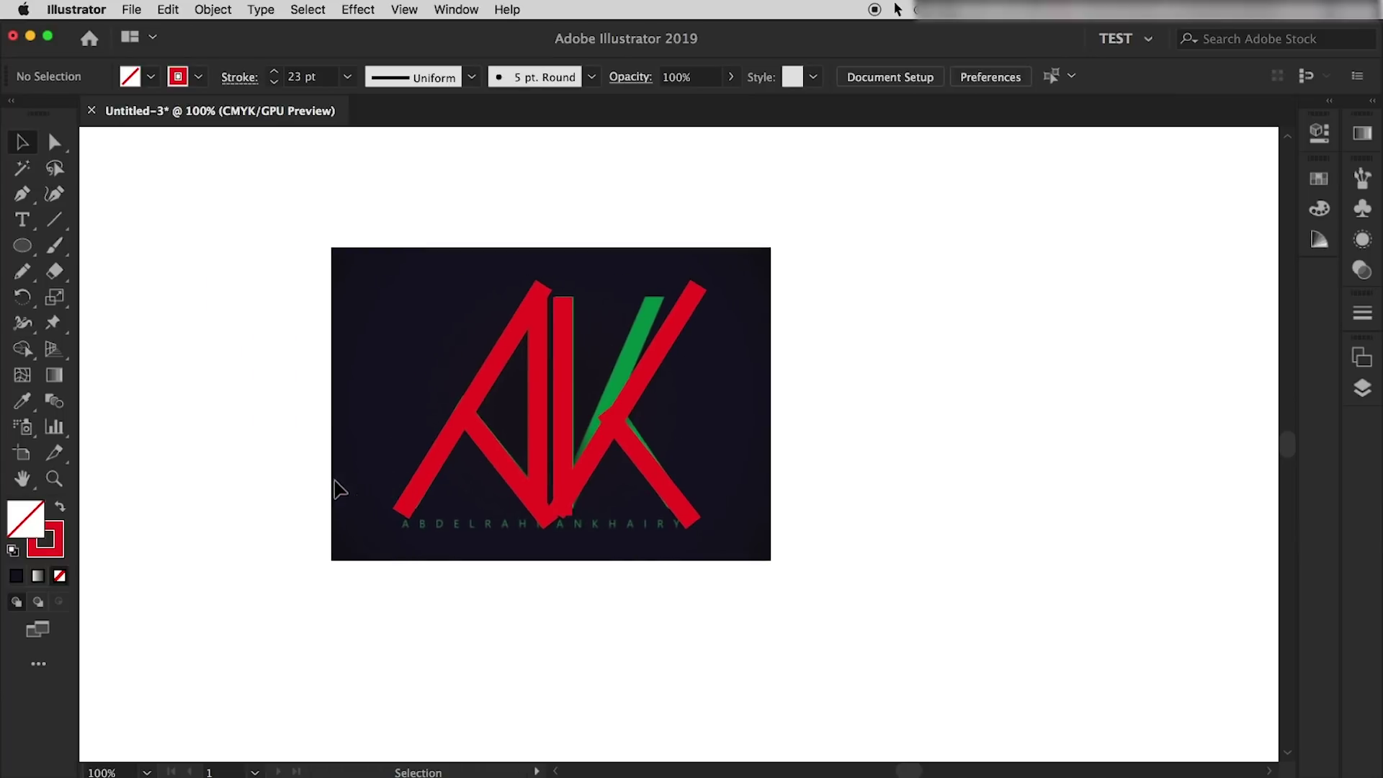
drag(213, 271, 386, 324)
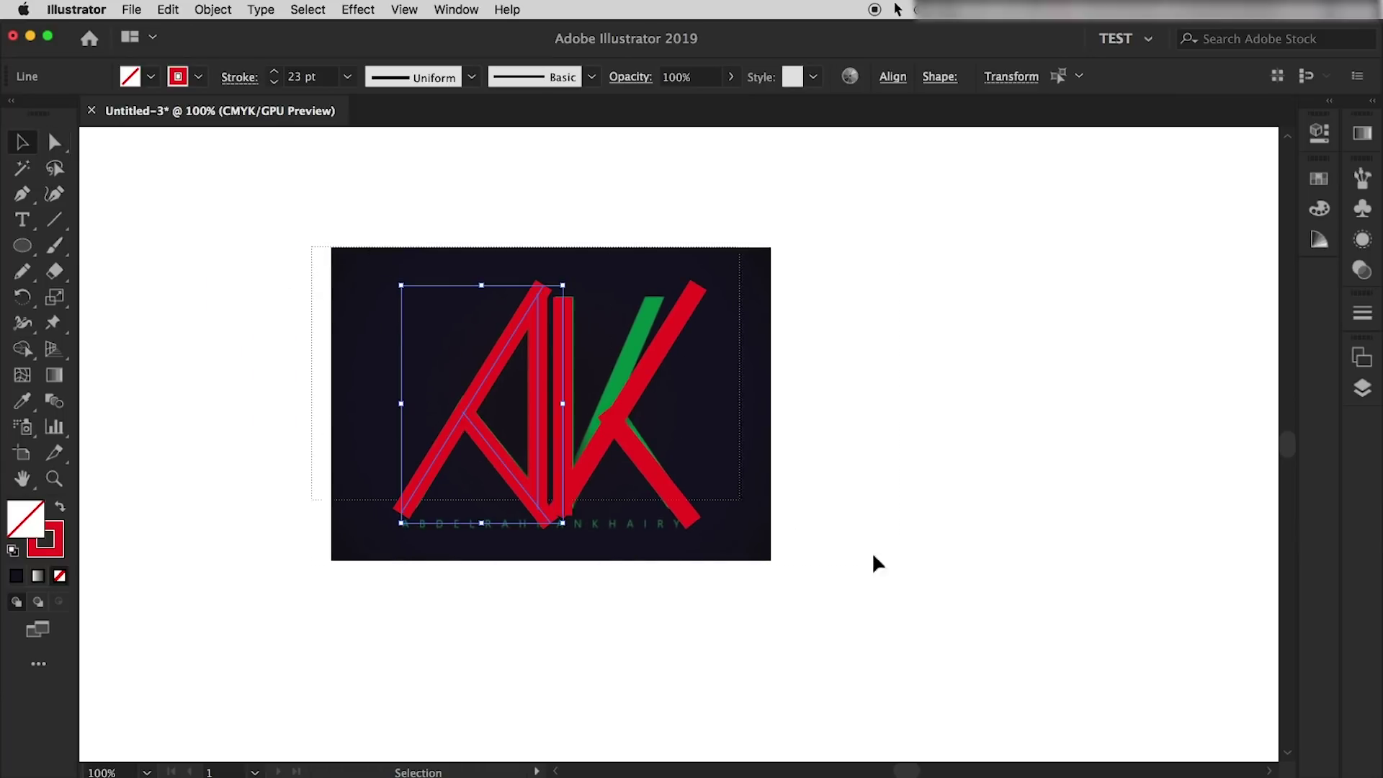
key(ctrl+a)
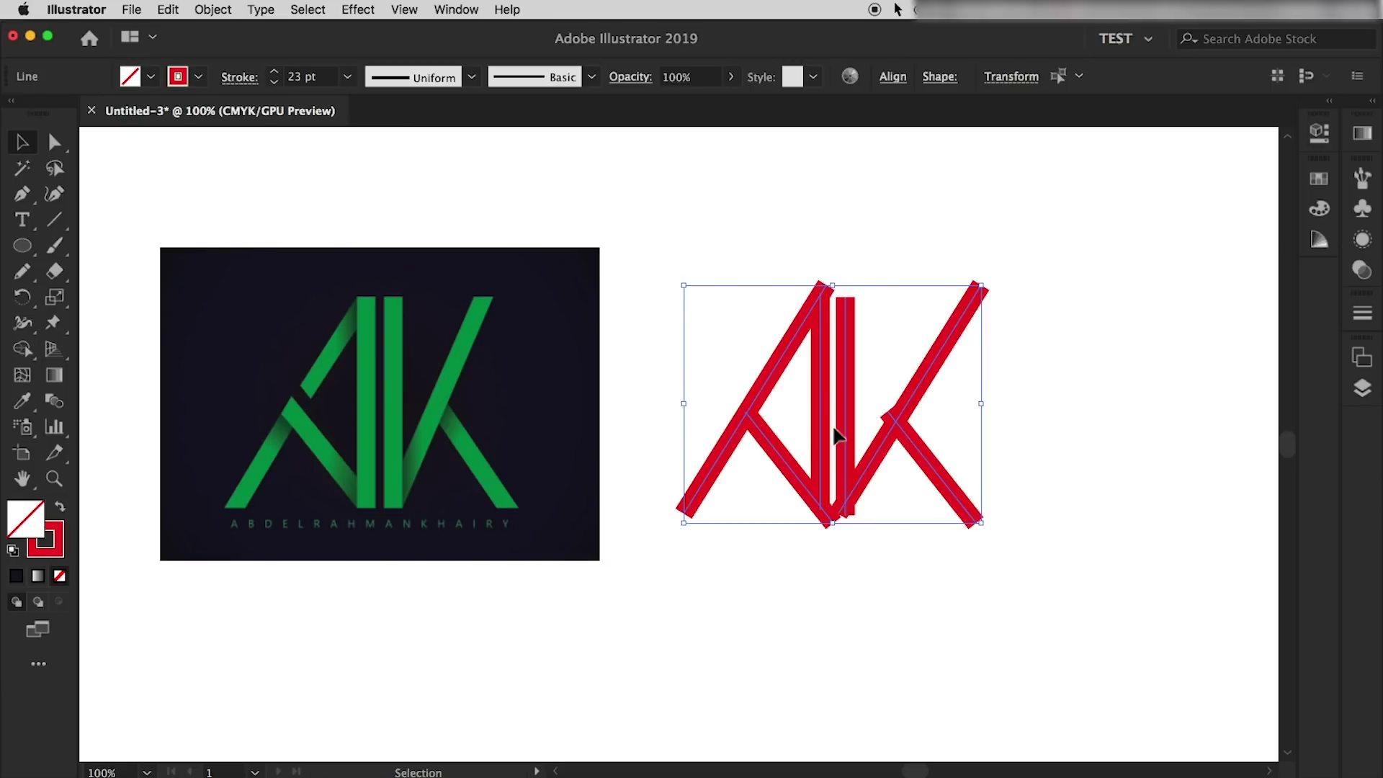
click(1056, 468)
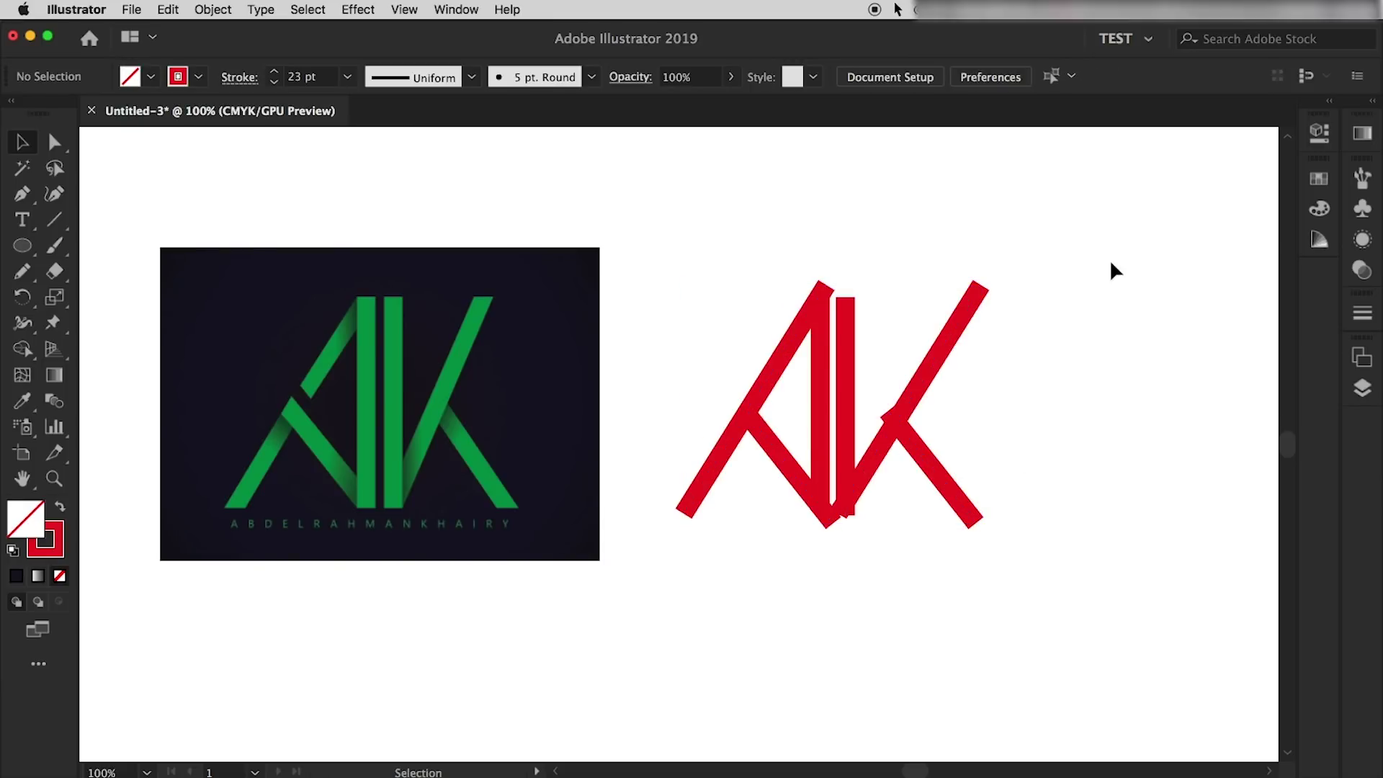
drag(1111, 258, 710, 588)
click(216, 9)
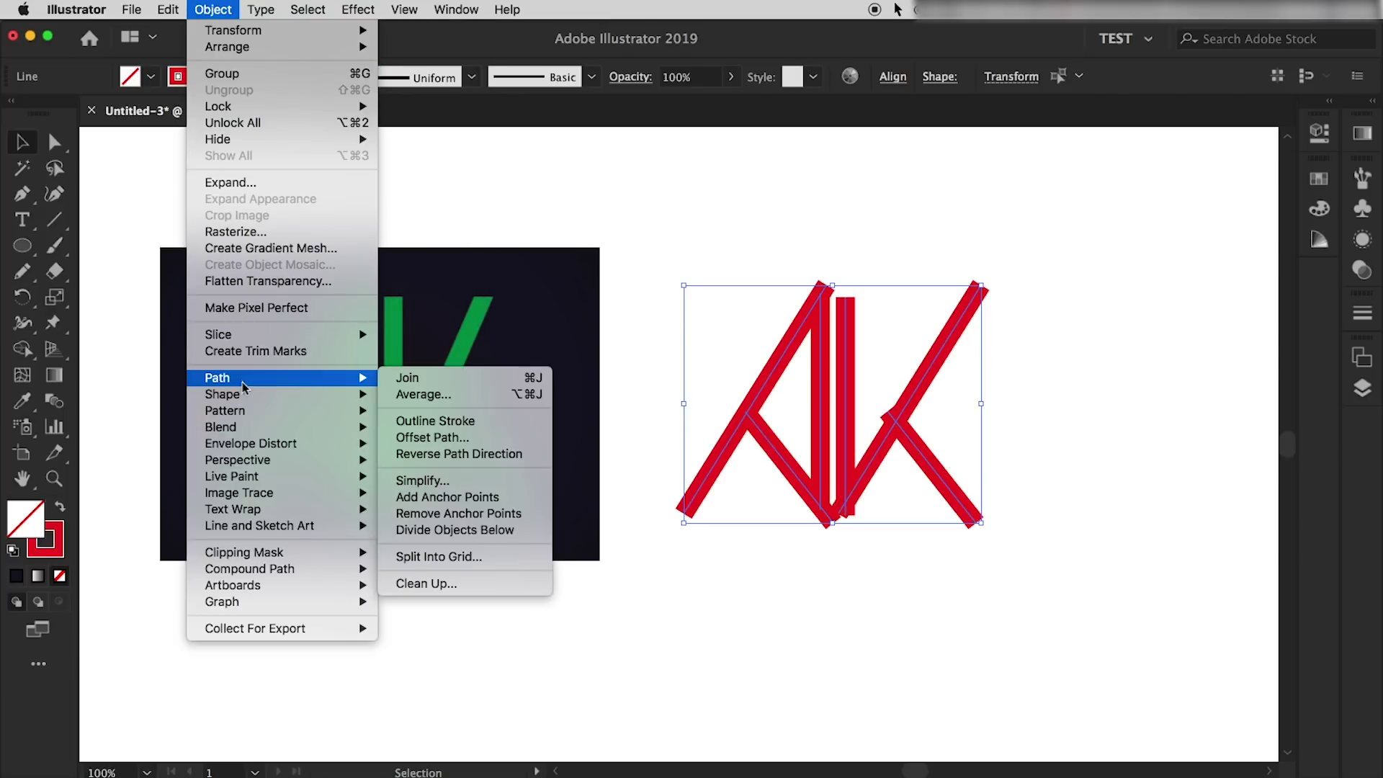
click(464, 430)
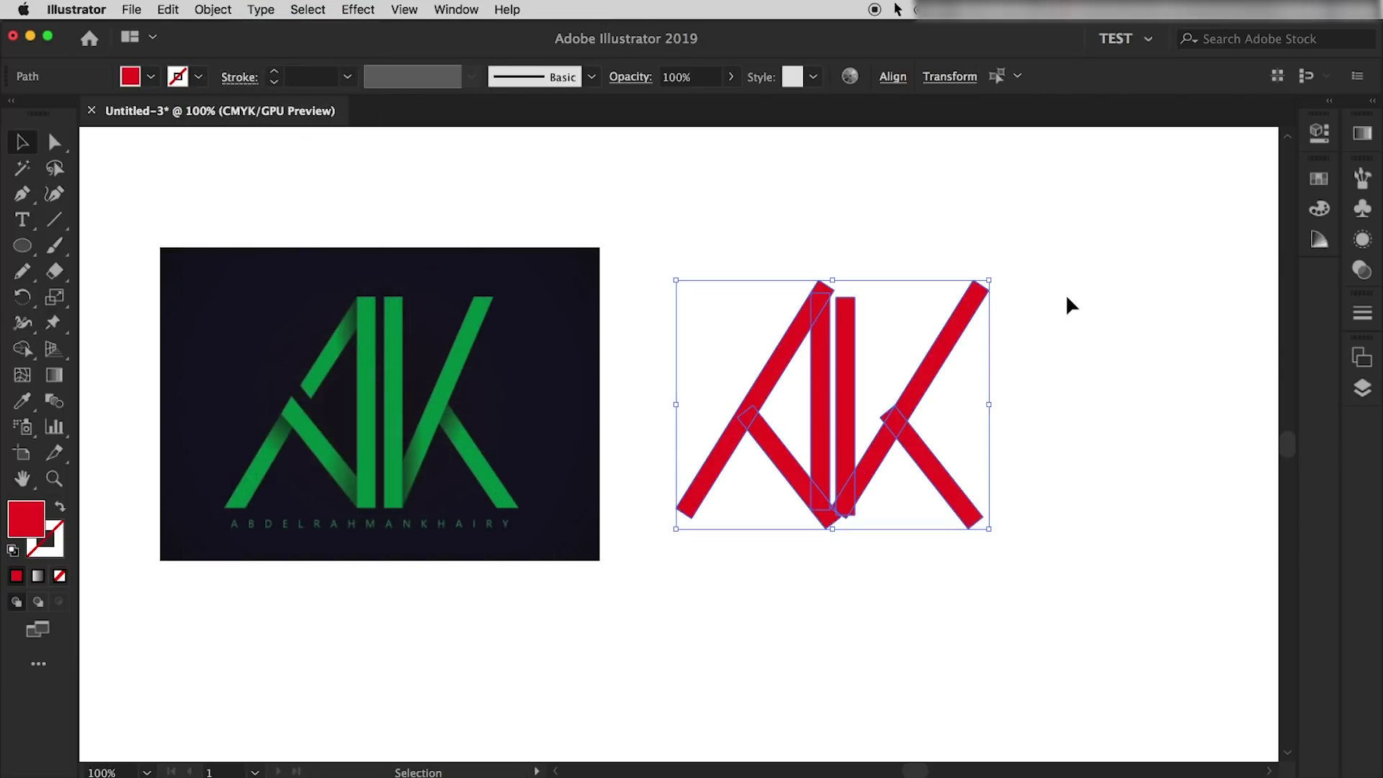
click(1076, 298)
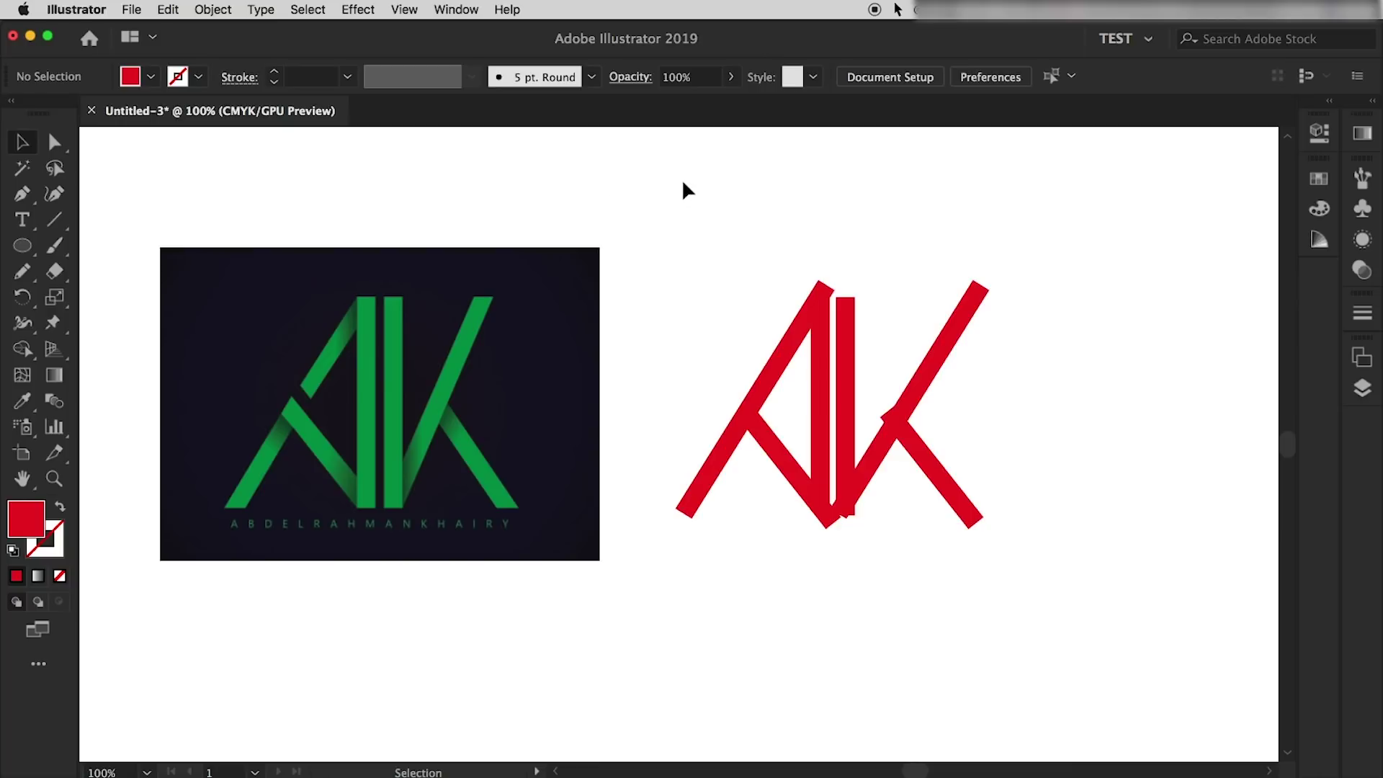
Show the rulers and place horizontal guides at the letters' top and baseline.
key(super+r)
drag(833, 137, 836, 308)
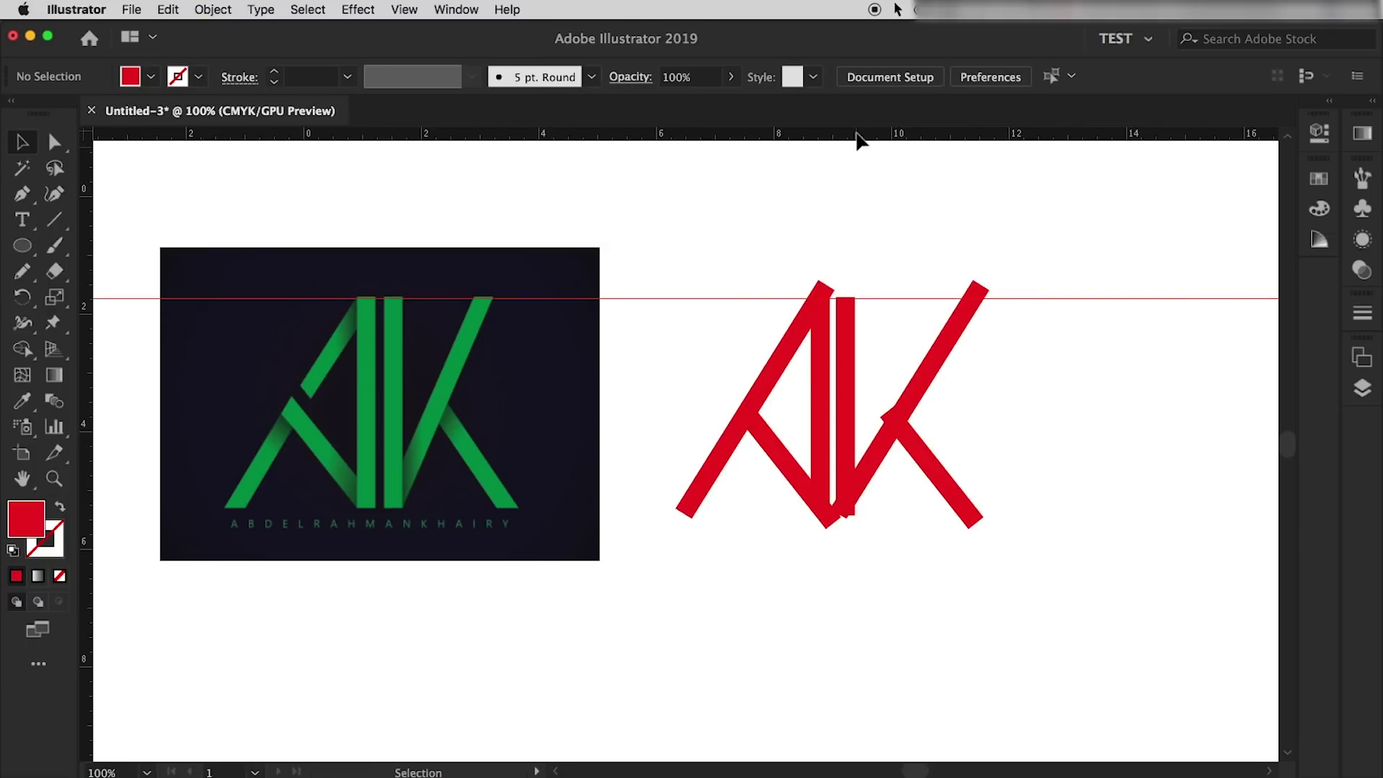
drag(857, 140, 884, 522)
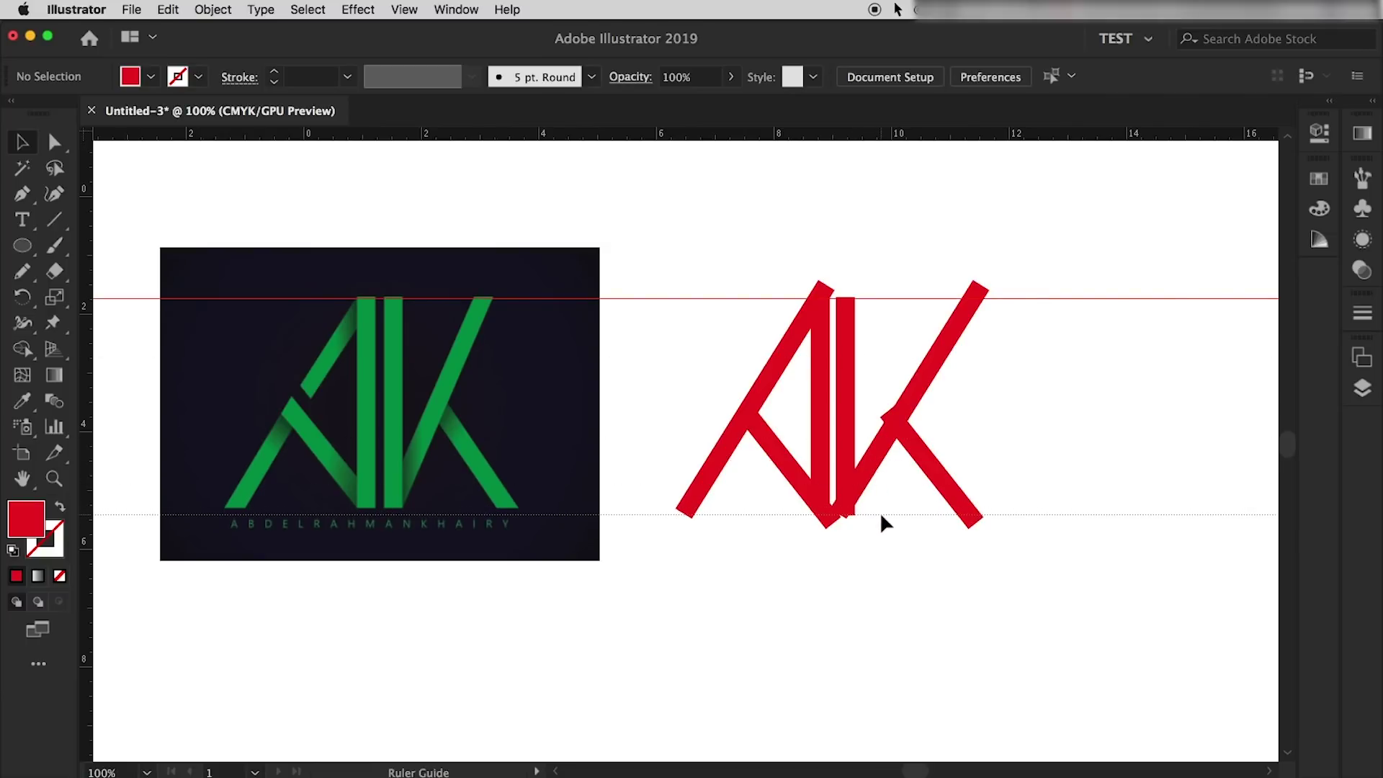
drag(881, 512, 881, 513)
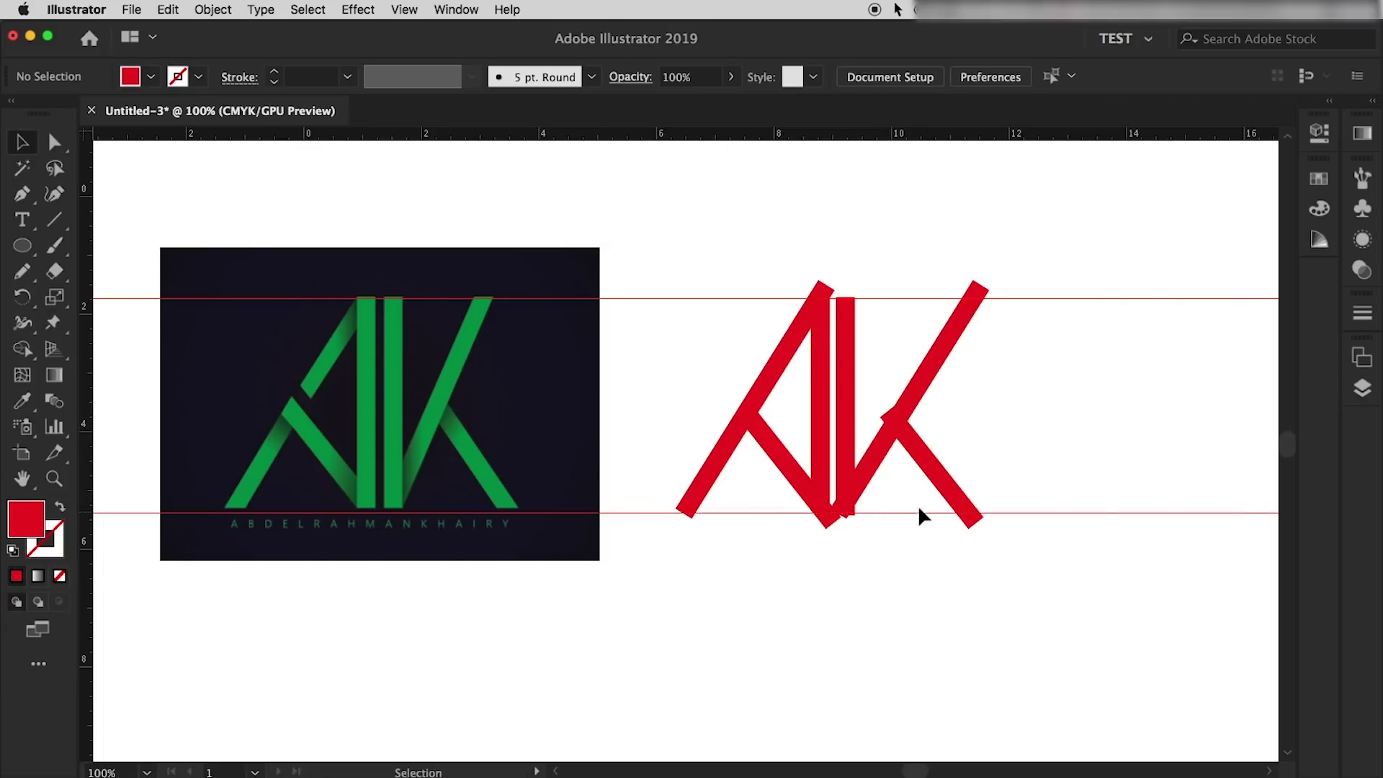
Draw red rectangles overlapping the letters' tops and extending below their baseline.
drag(32, 248, 101, 240)
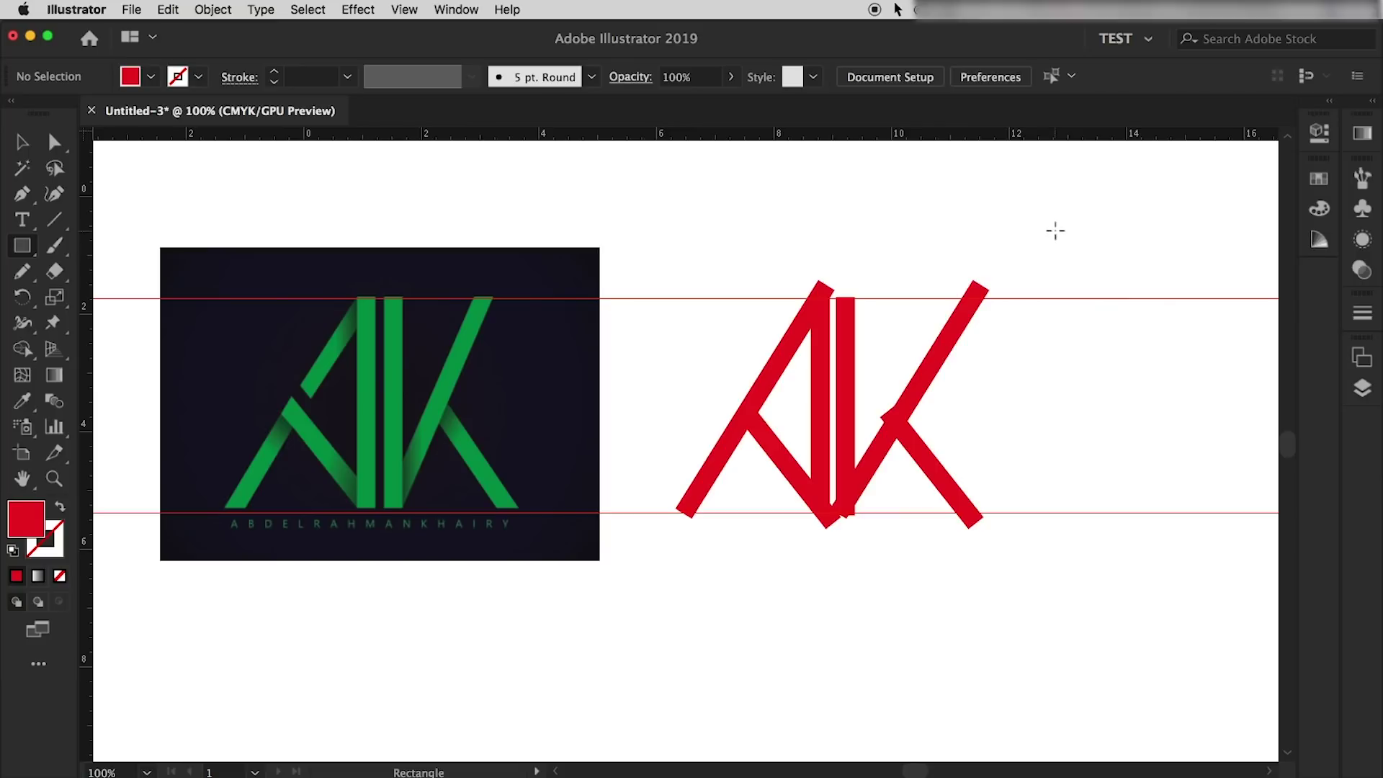
drag(1055, 230, 676, 297)
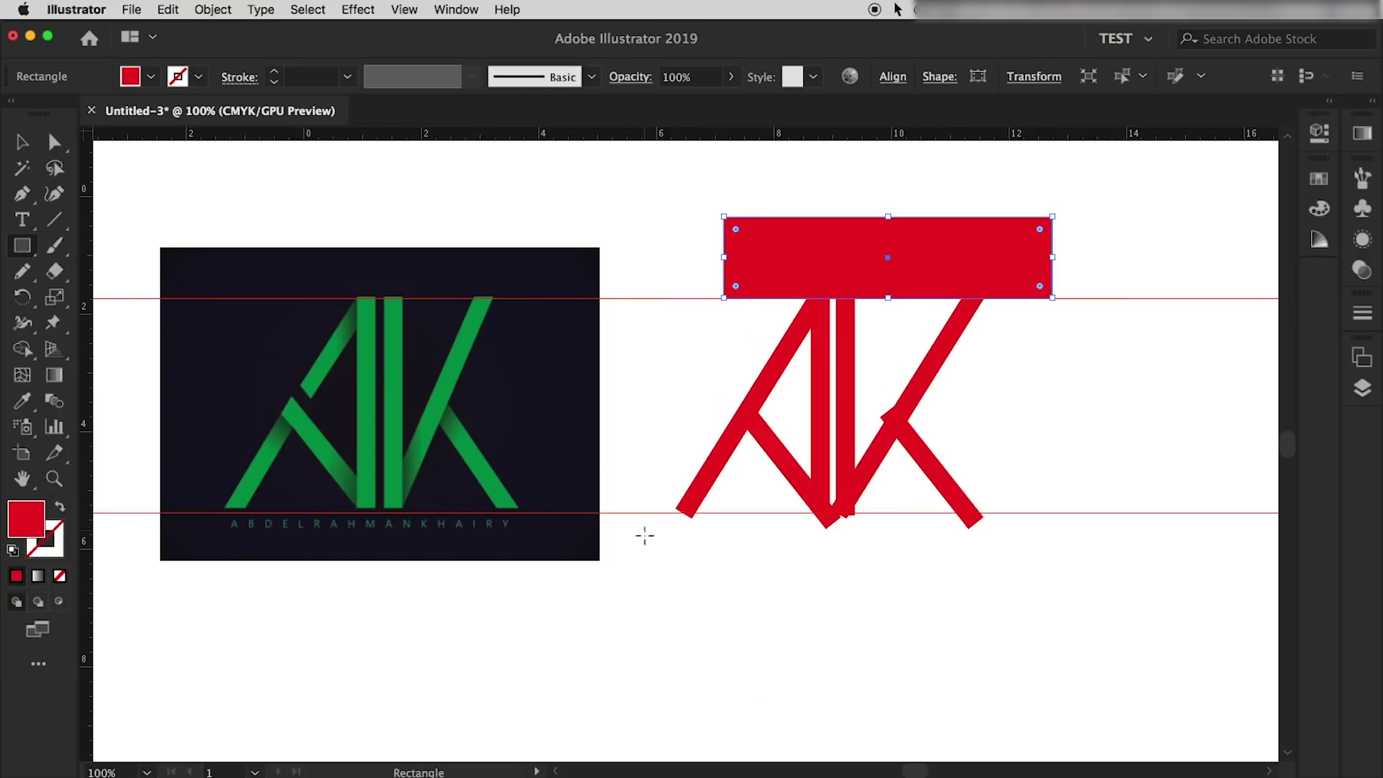
drag(636, 578, 1069, 513)
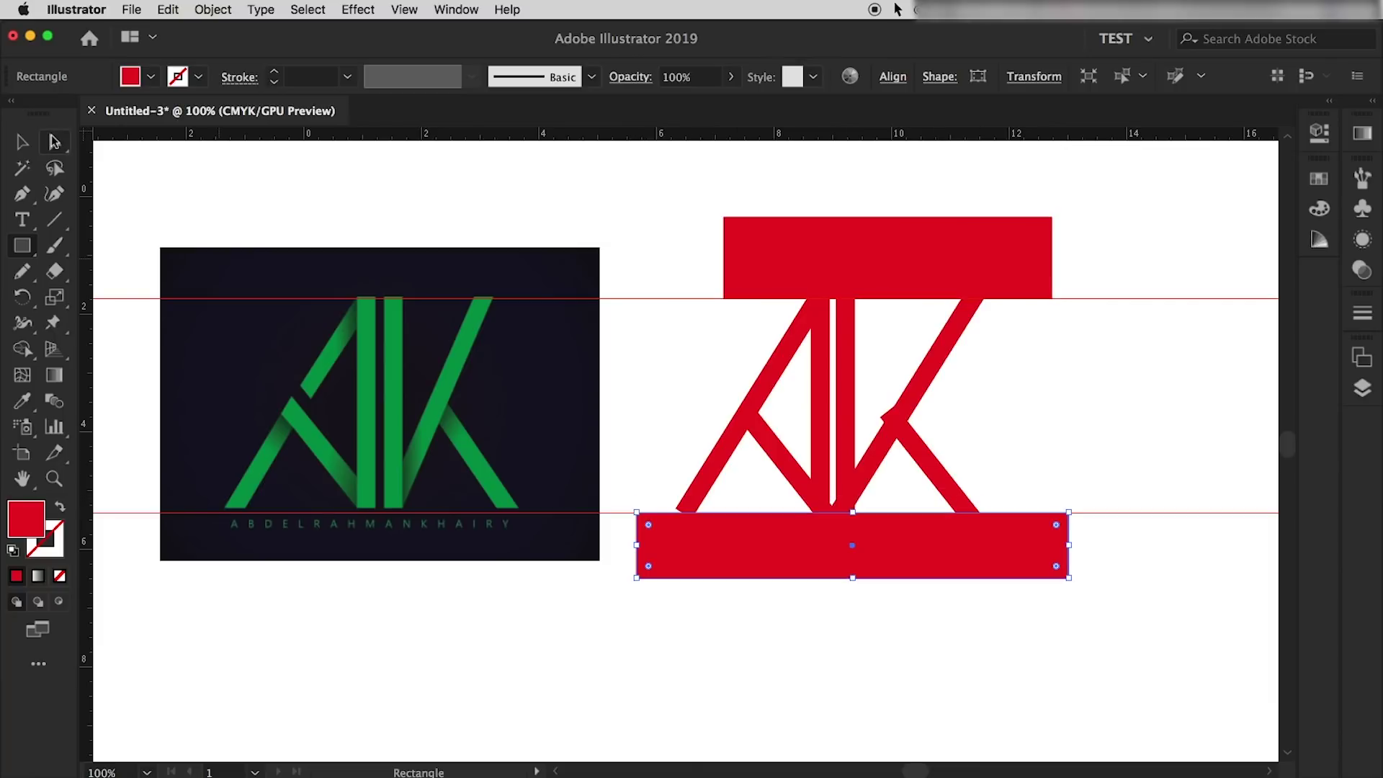
Select all the AK letter shapes together with both red blocks.
key(a)
click(697, 501)
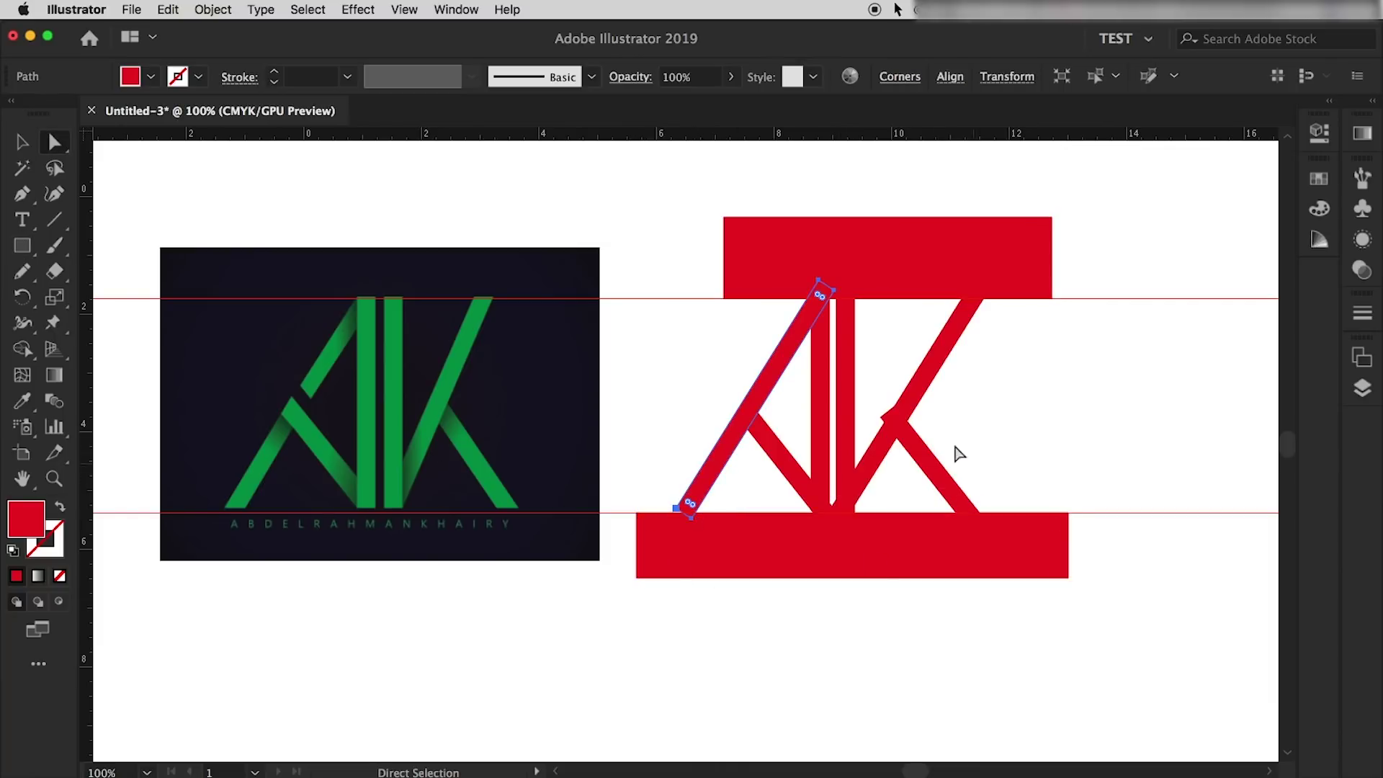
scroll(682, 519, up, 4)
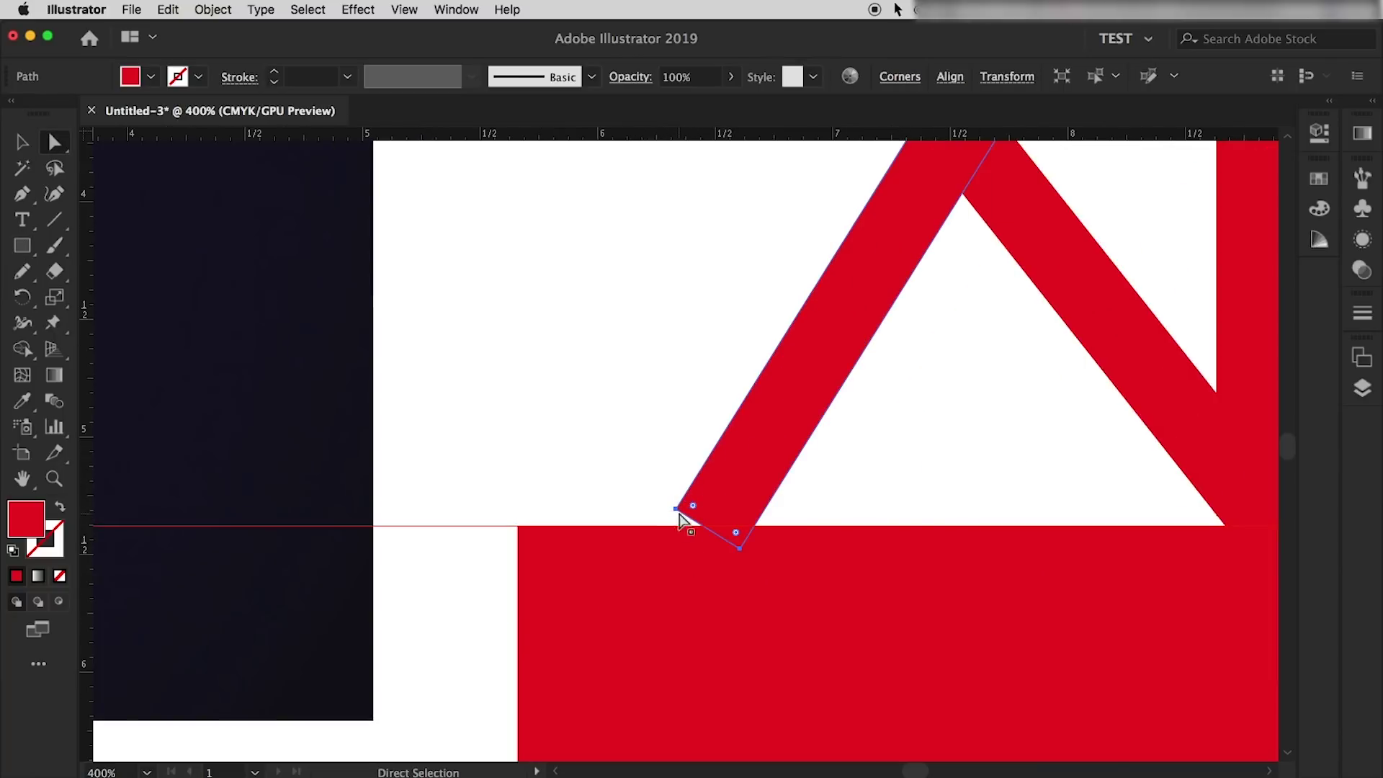
drag(1198, 228, 675, 674)
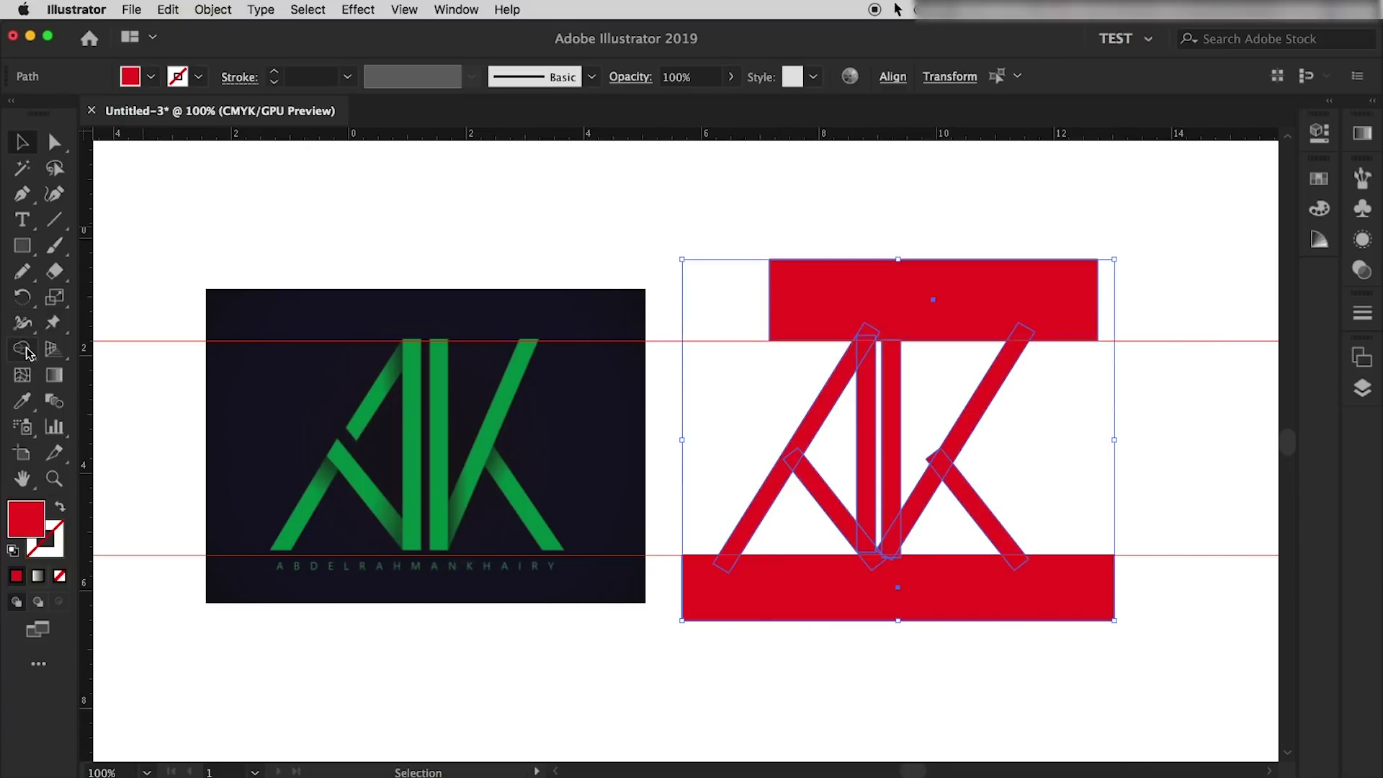
Shape Builder-delete the top and bottom blocks, overhanging ends and the stray corner piece.
click(27, 352)
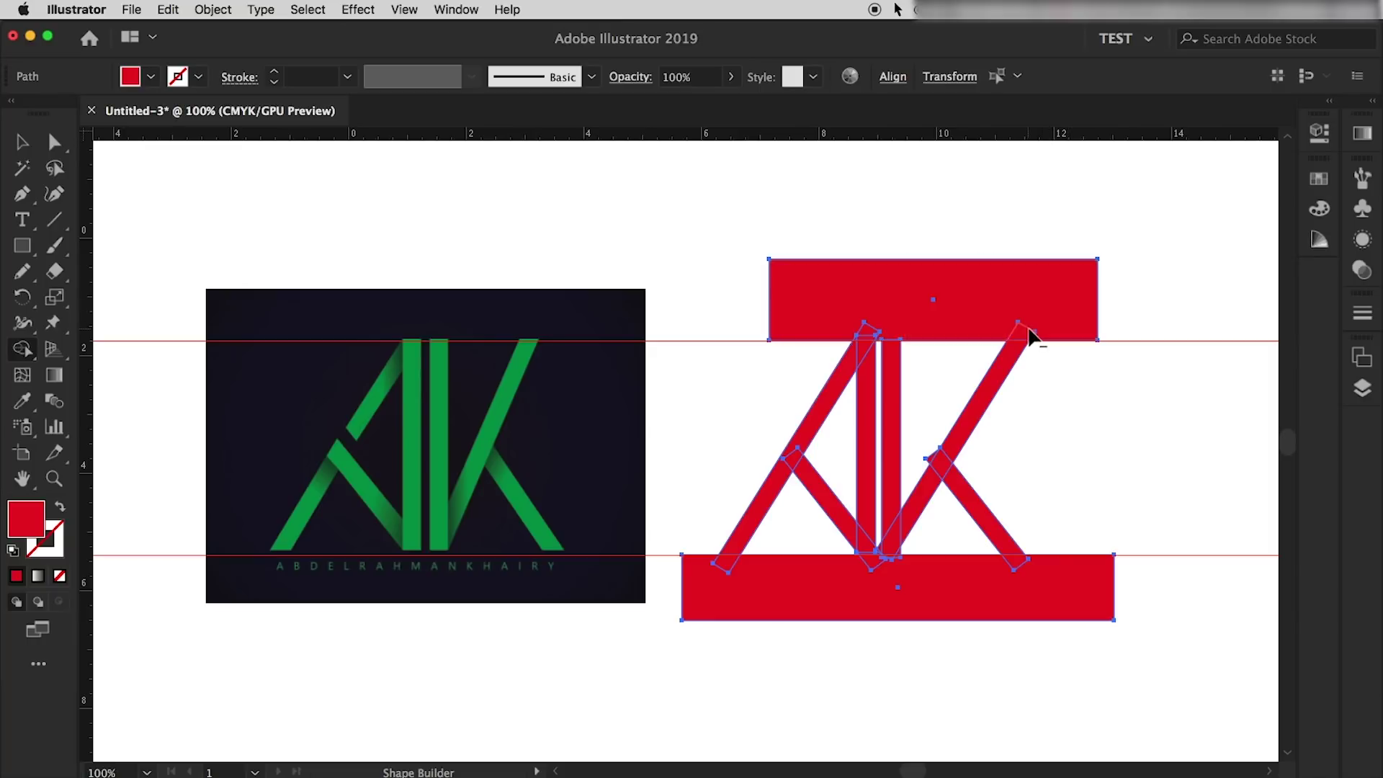
drag(1120, 325, 841, 343)
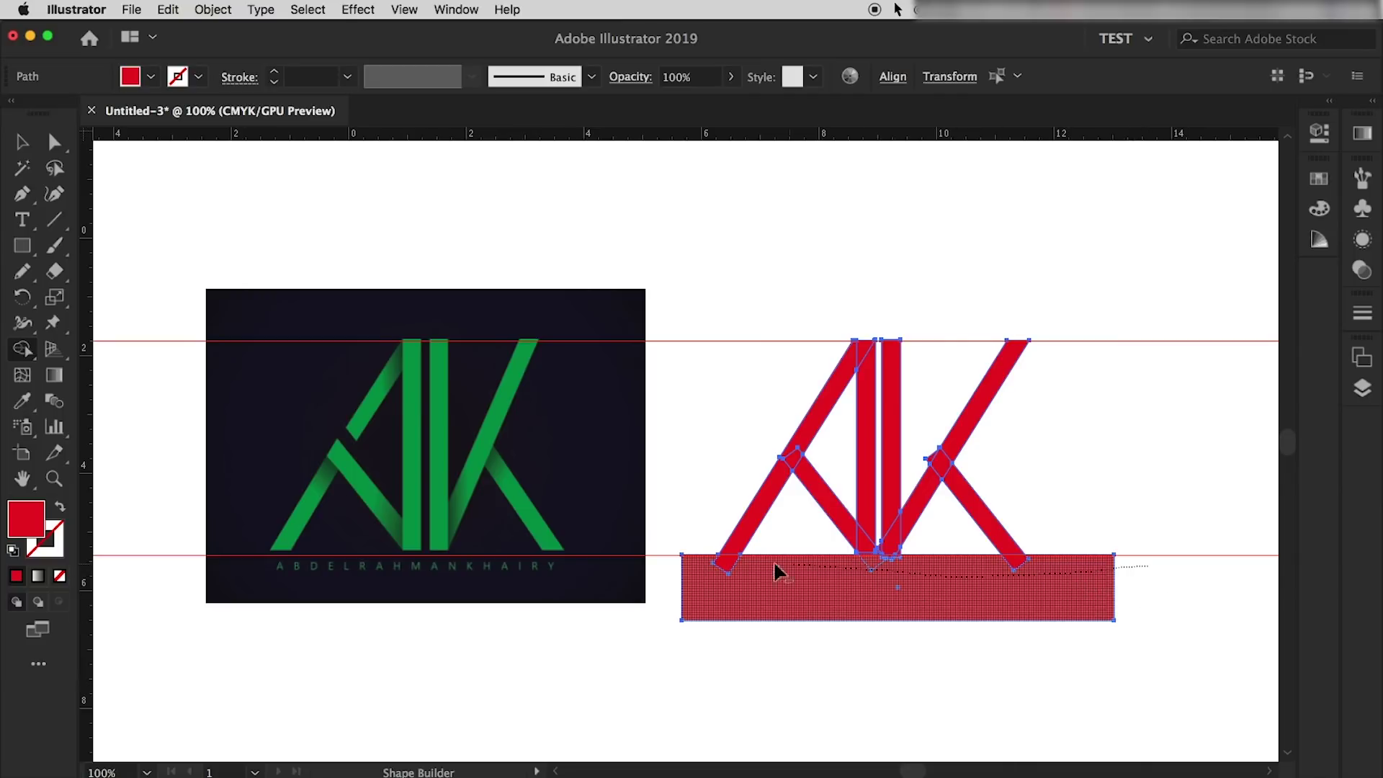
drag(969, 577, 712, 587)
scroll(885, 557, up, 5)
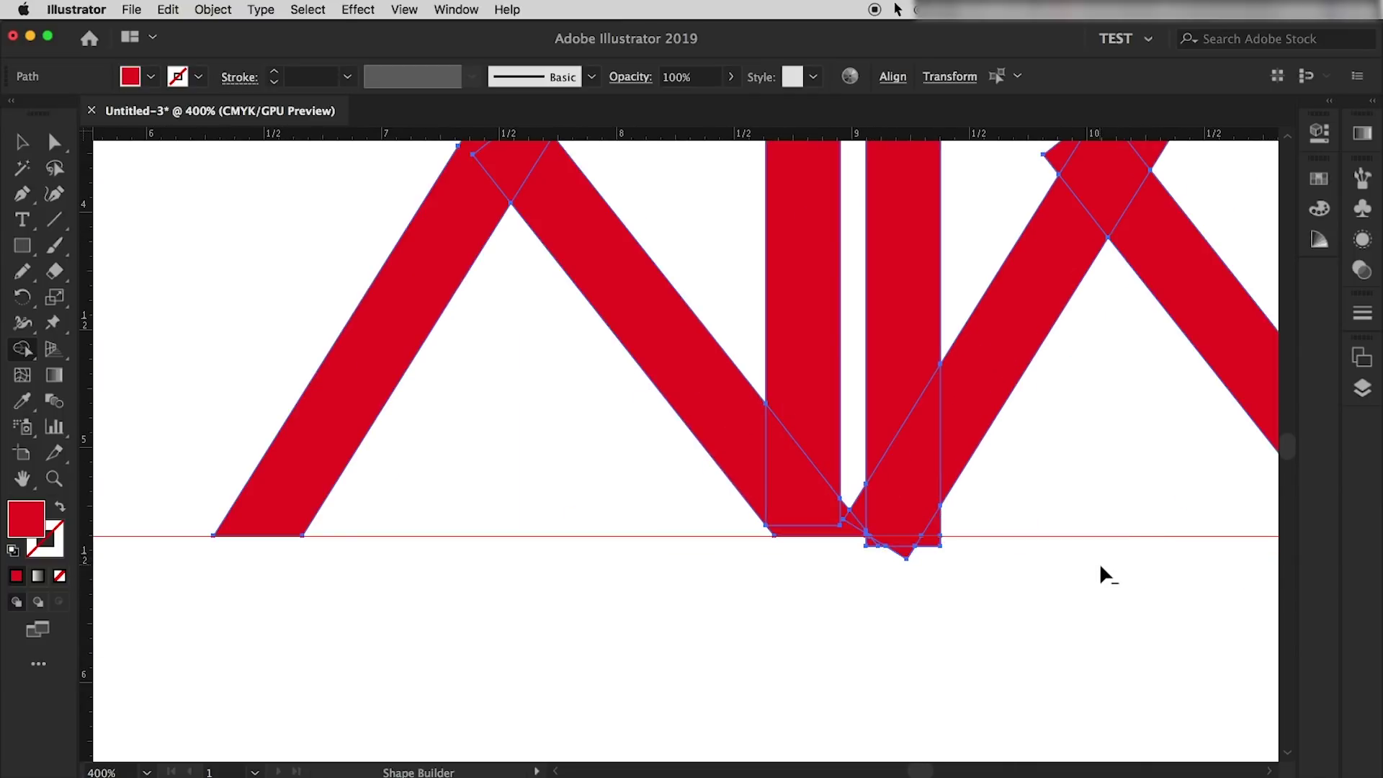
scroll(1099, 563, down, 3)
alt+click(1199, 564)
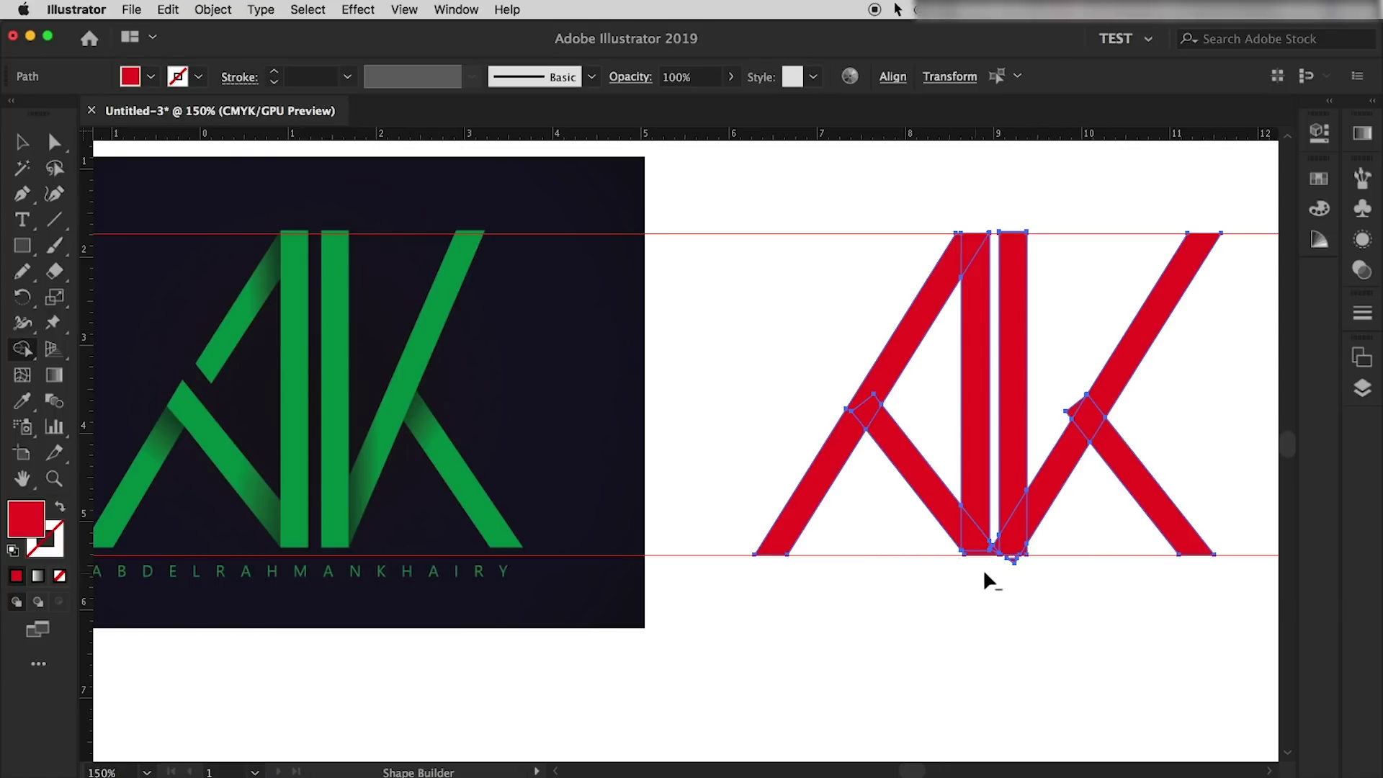
scroll(1013, 559, up, 3)
scroll(1012, 559, up, 2)
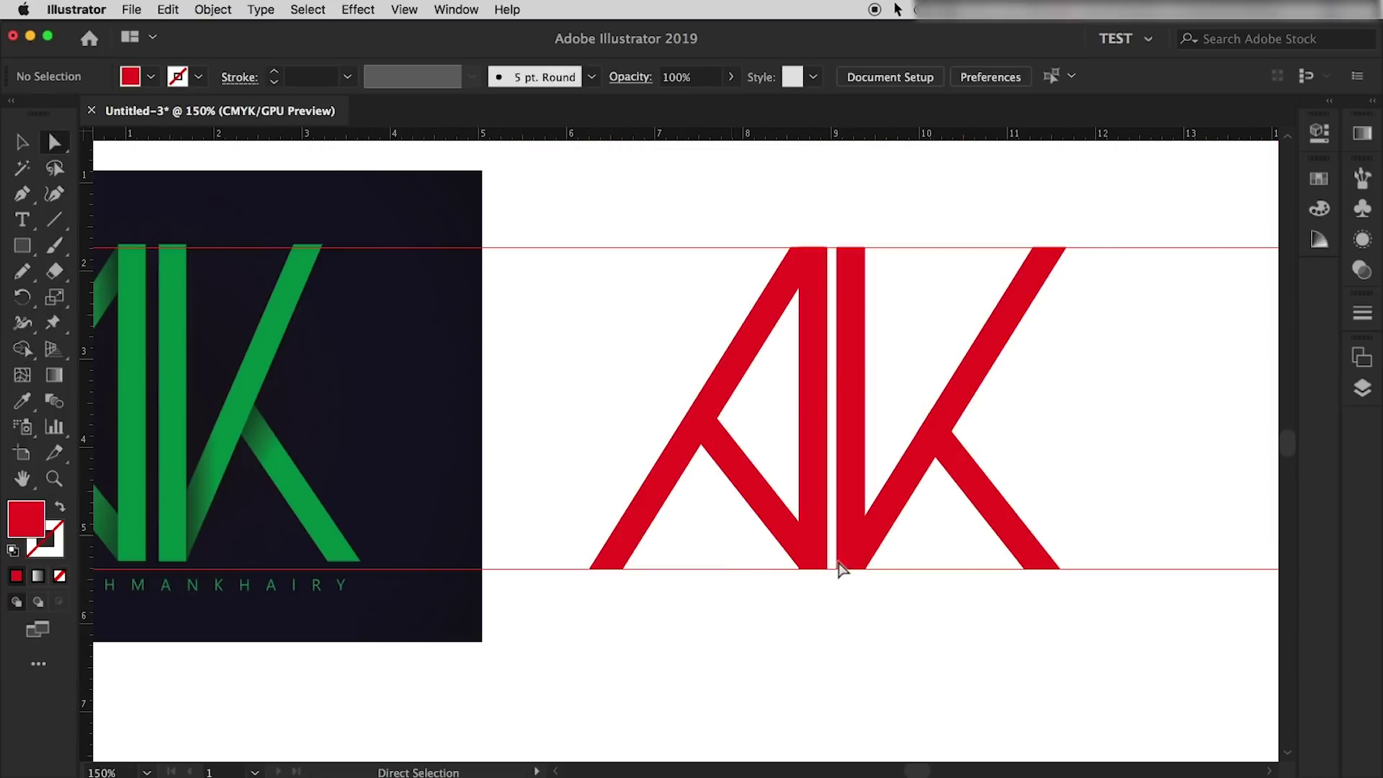
click(22, 142)
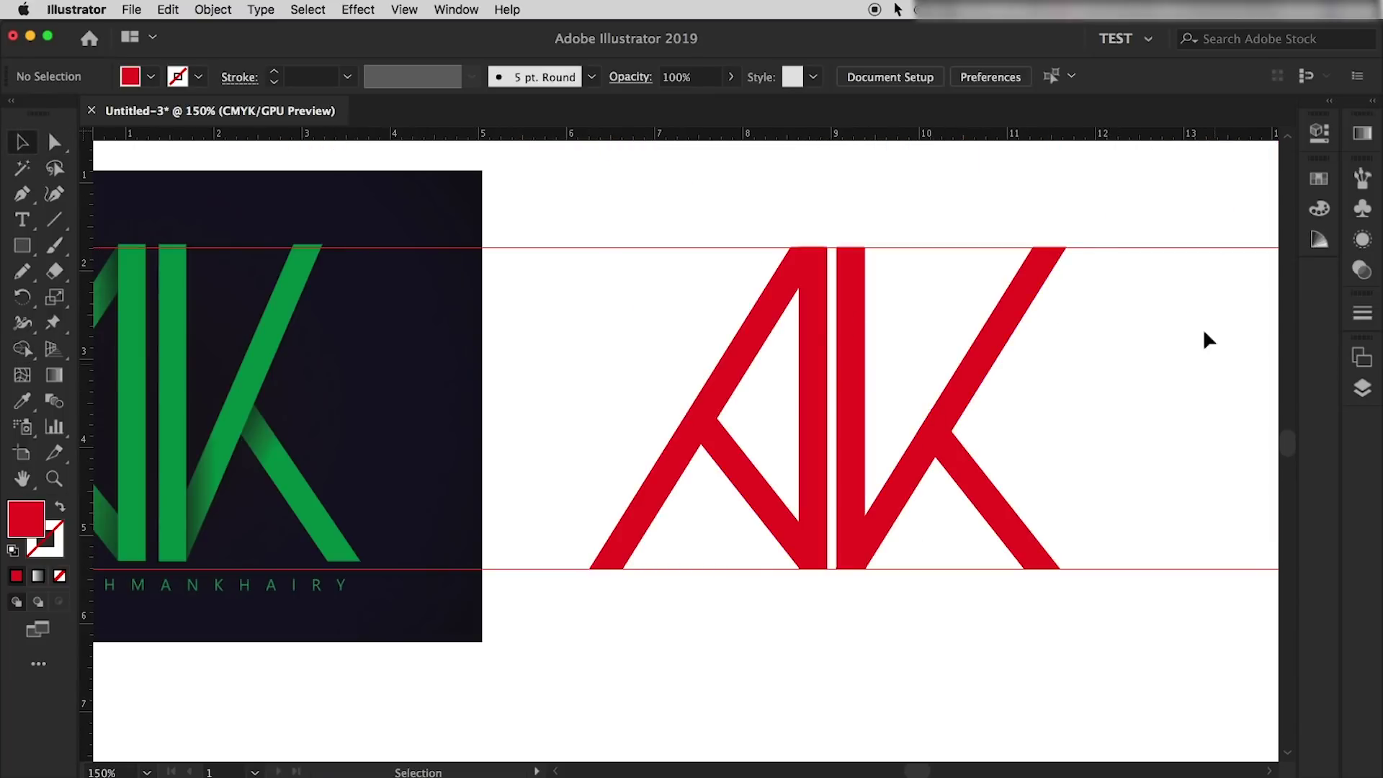
drag(1182, 192, 544, 716)
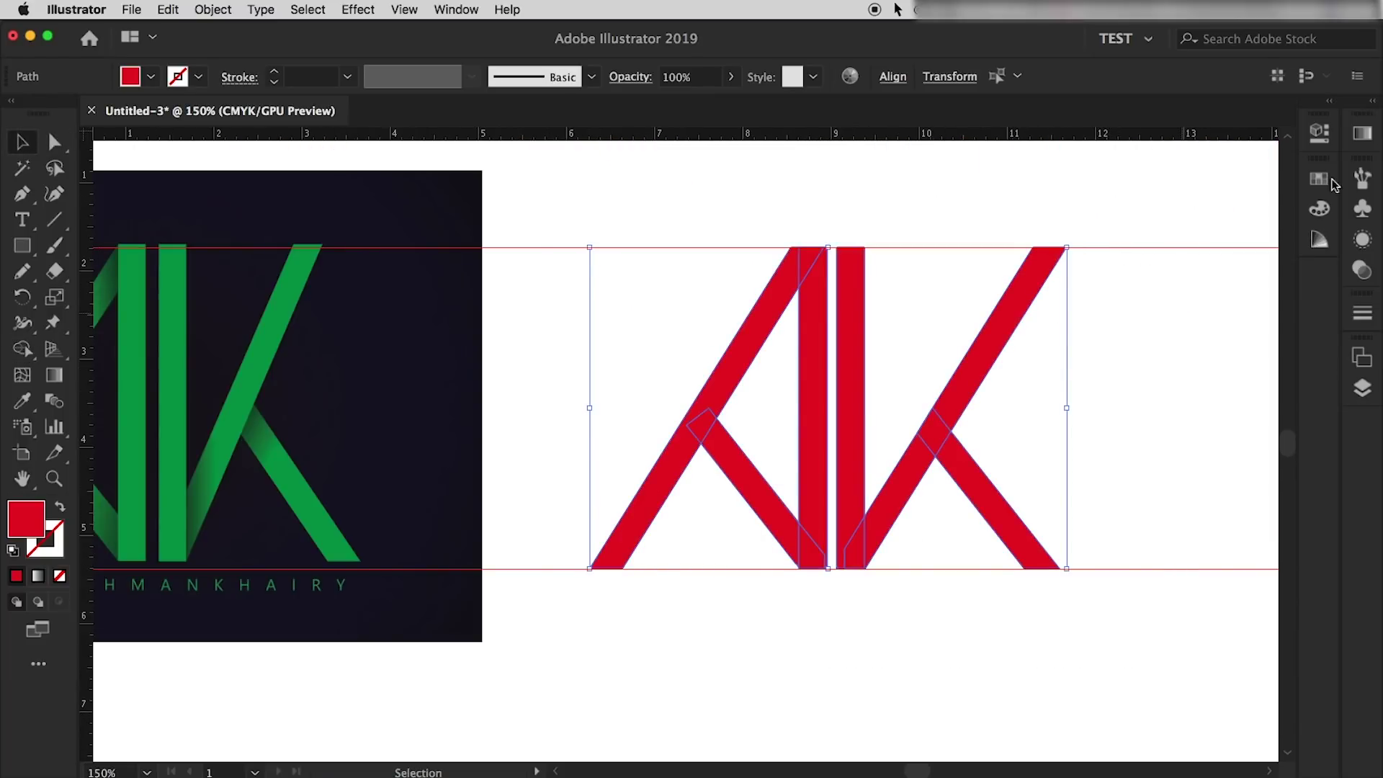
click(1319, 133)
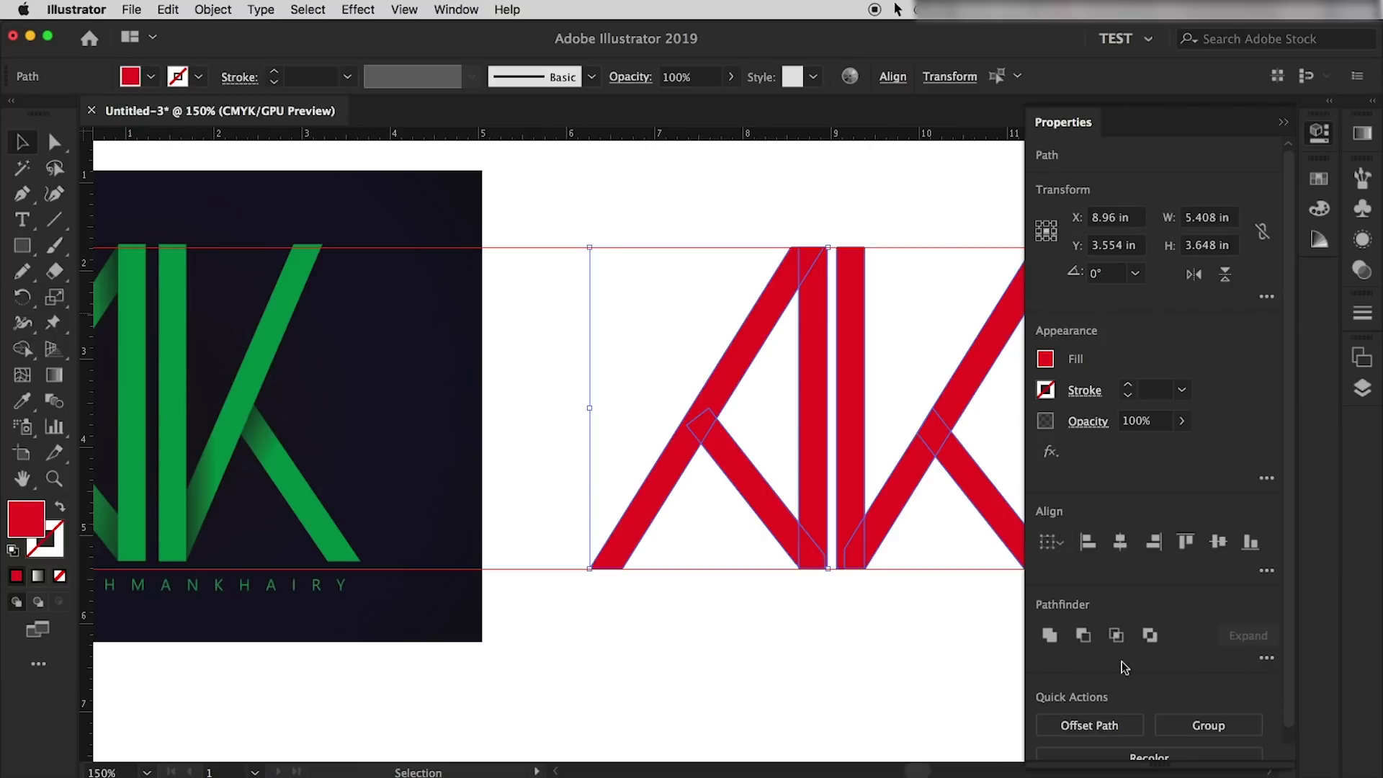
click(1050, 637)
click(834, 652)
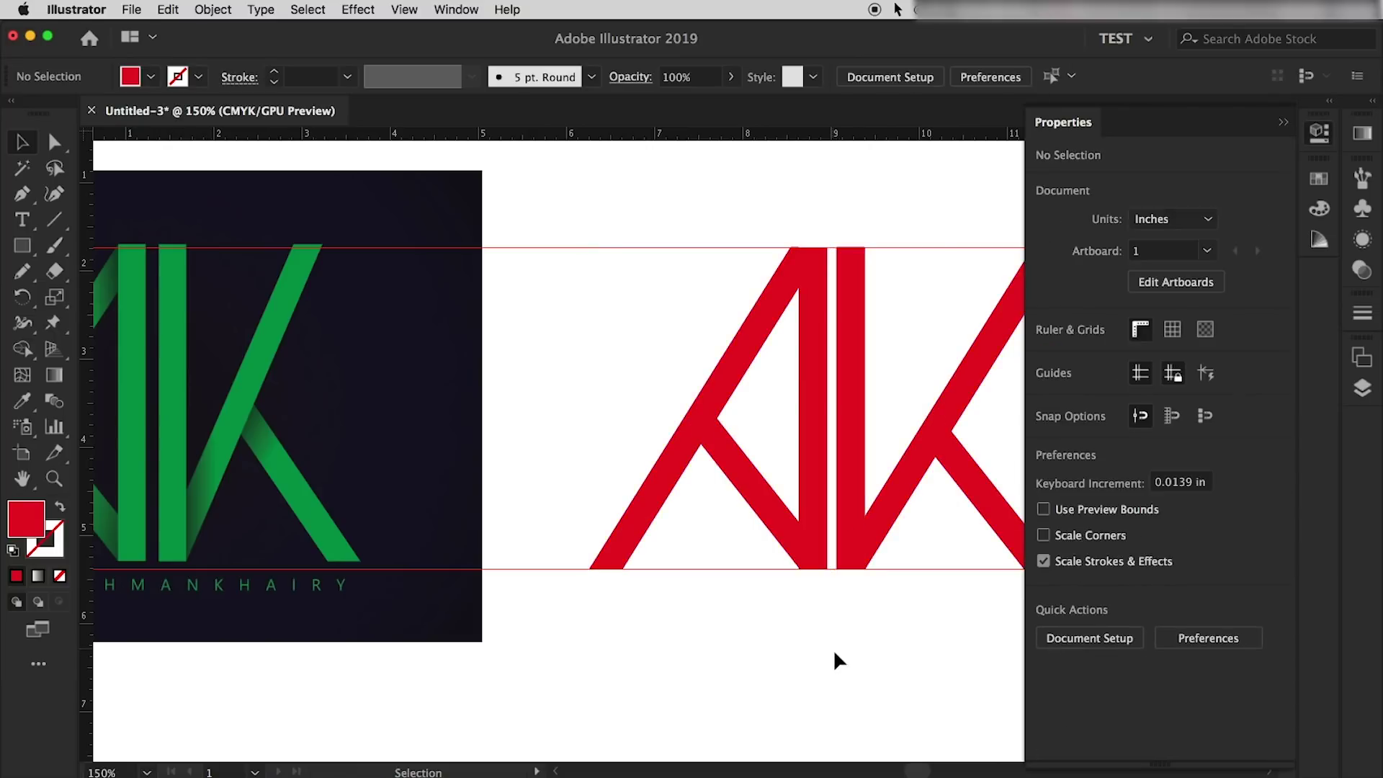
scroll(842, 666, right, 3)
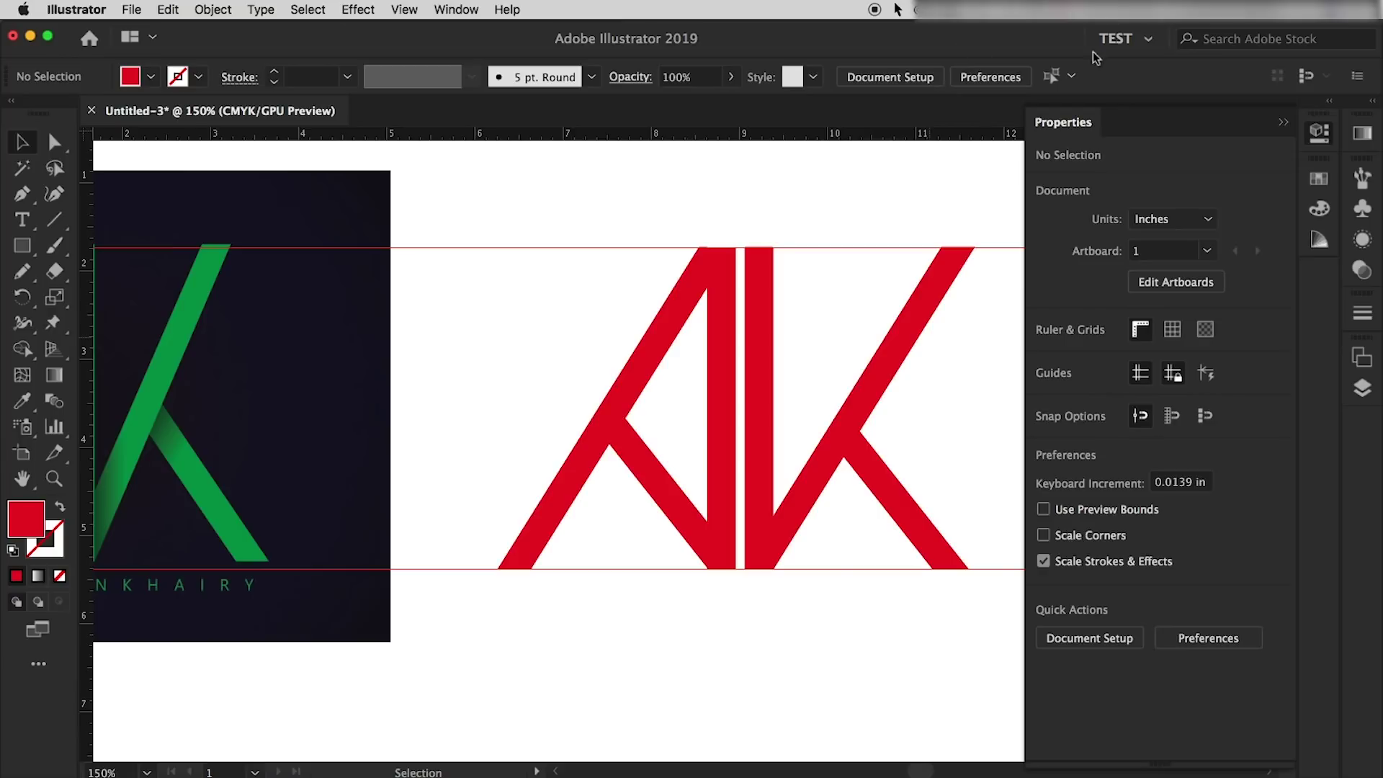
click(1283, 122)
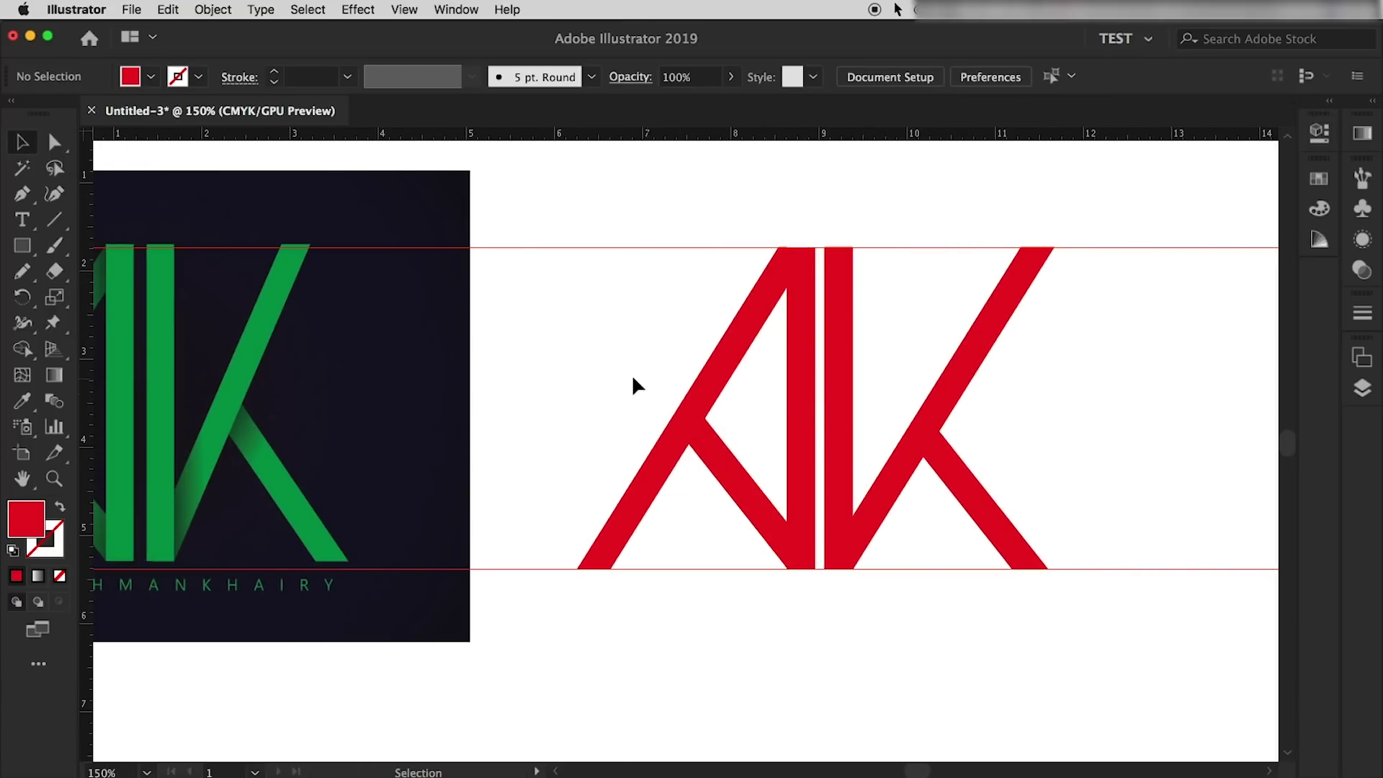
drag(624, 353, 1135, 465)
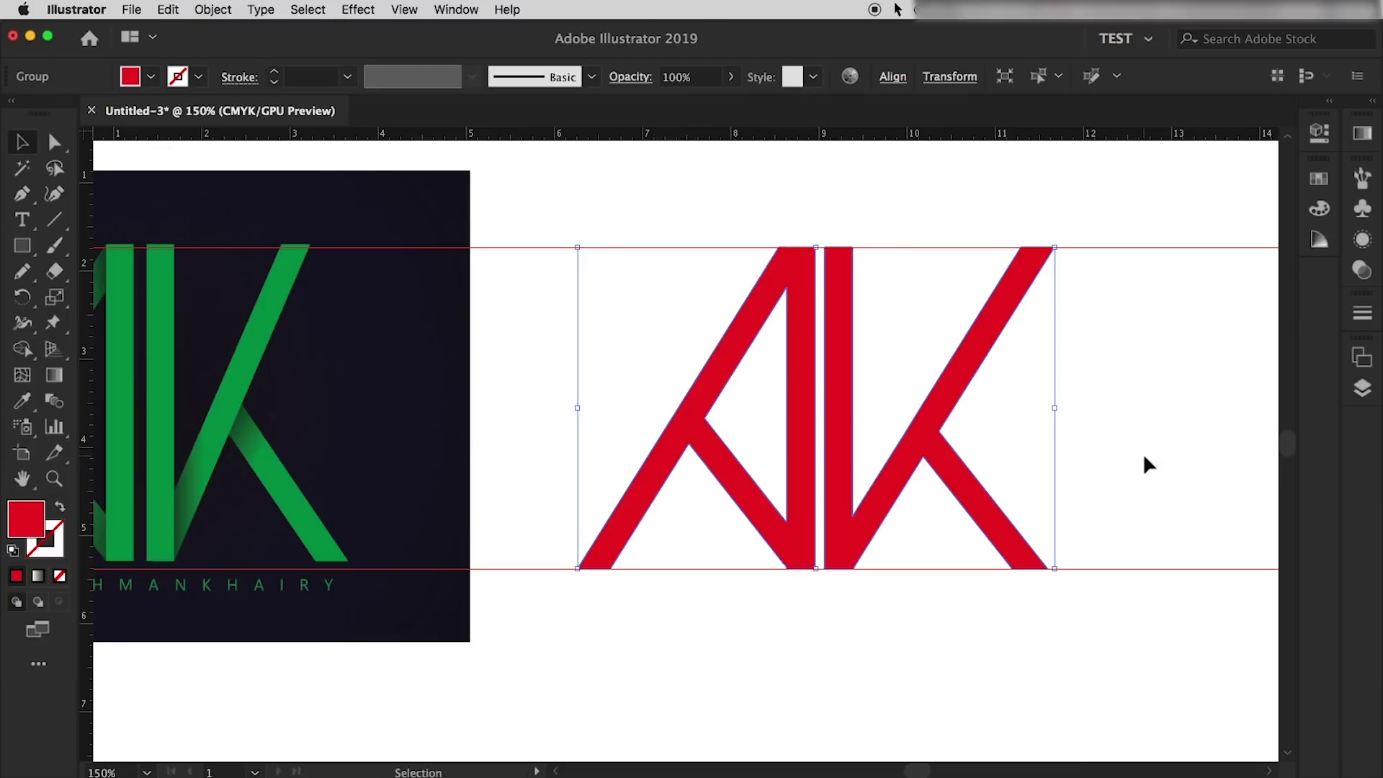
click(1142, 455)
scroll(886, 513, left, 5)
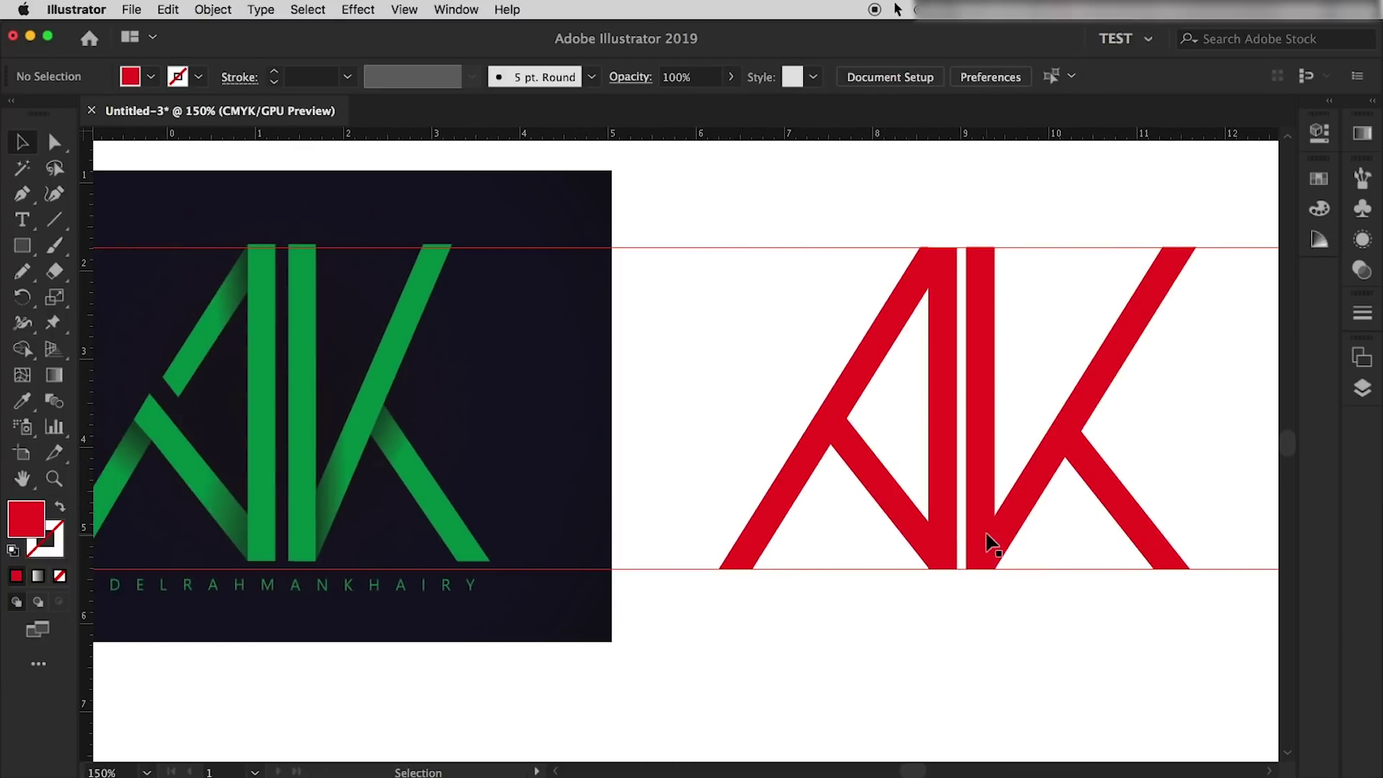
scroll(923, 538, right, 3)
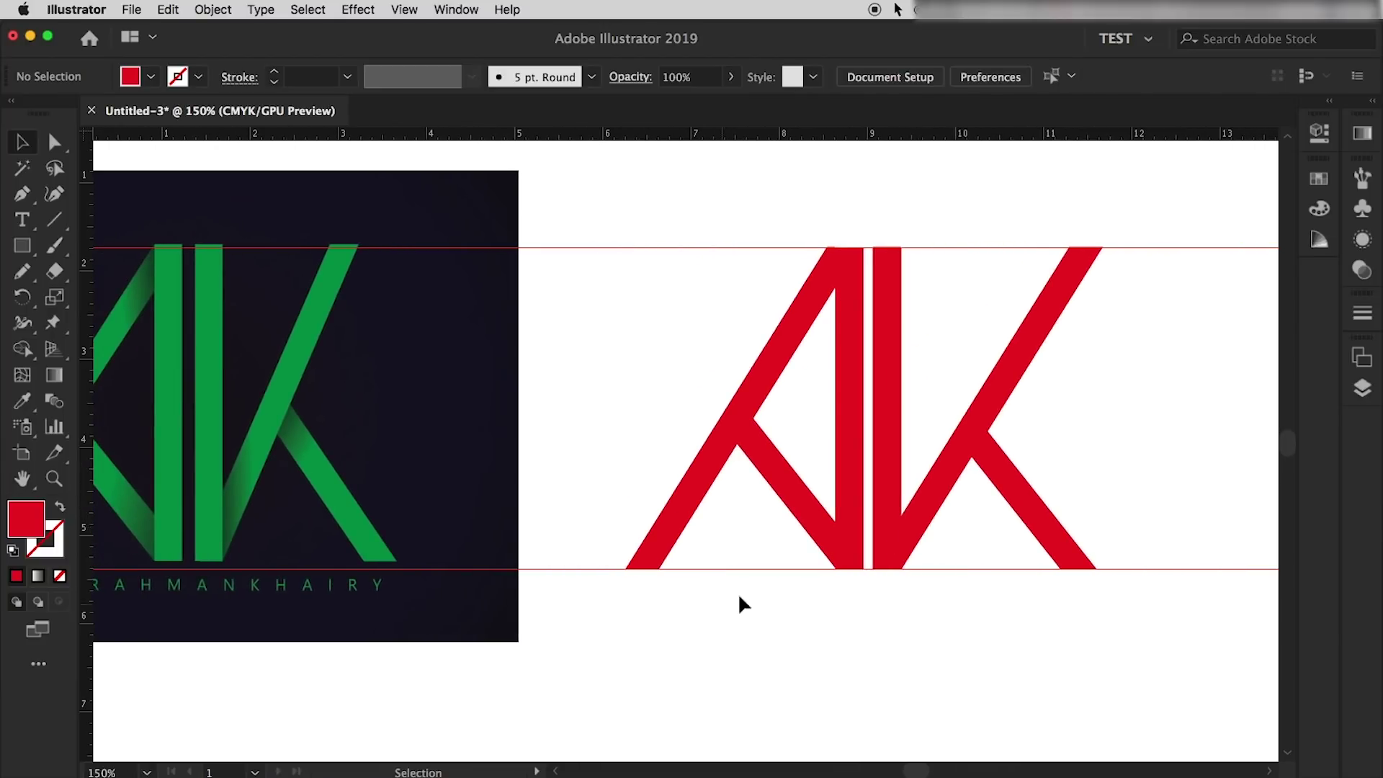
scroll(825, 585, left, 3)
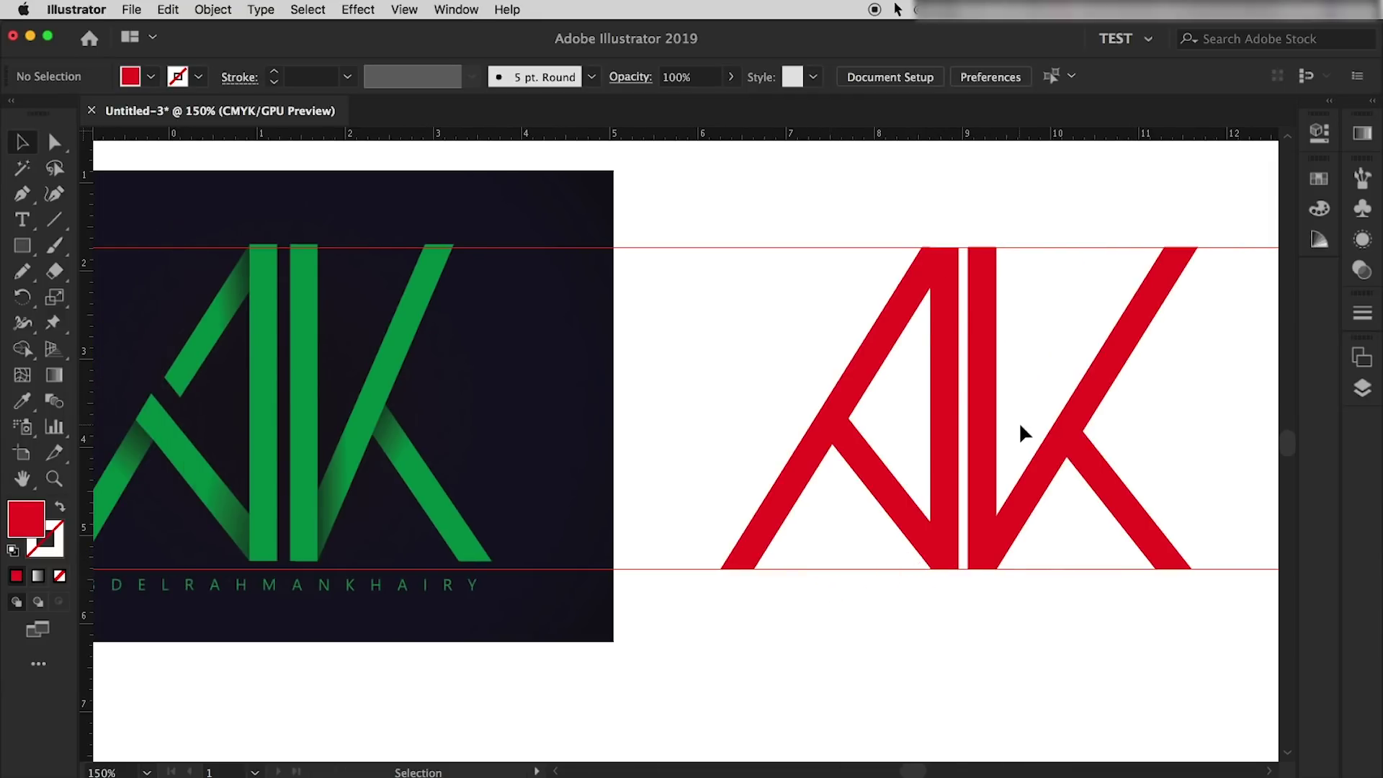
scroll(1022, 482, right, 3)
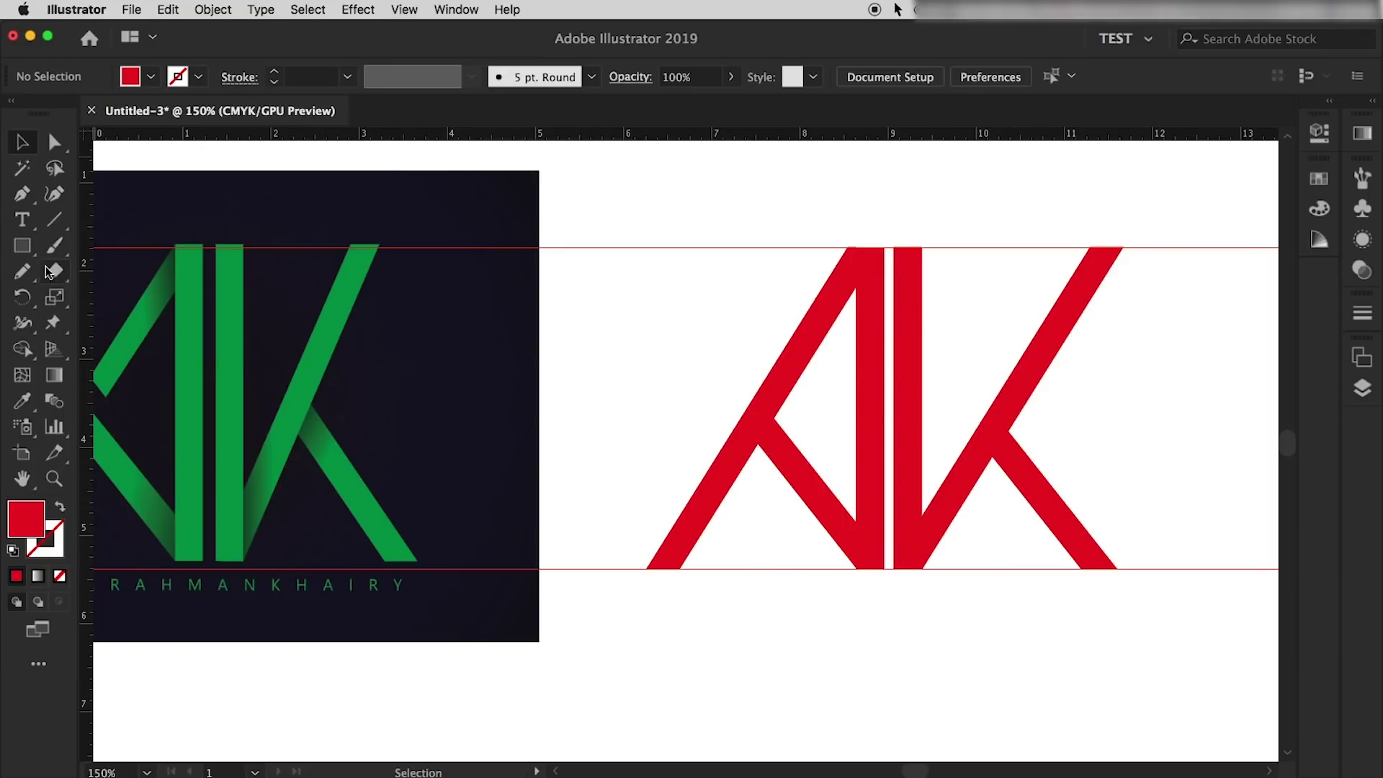
Pen-trace a closed four-point shape over the K's lower leg, starting at the junction.
click(20, 196)
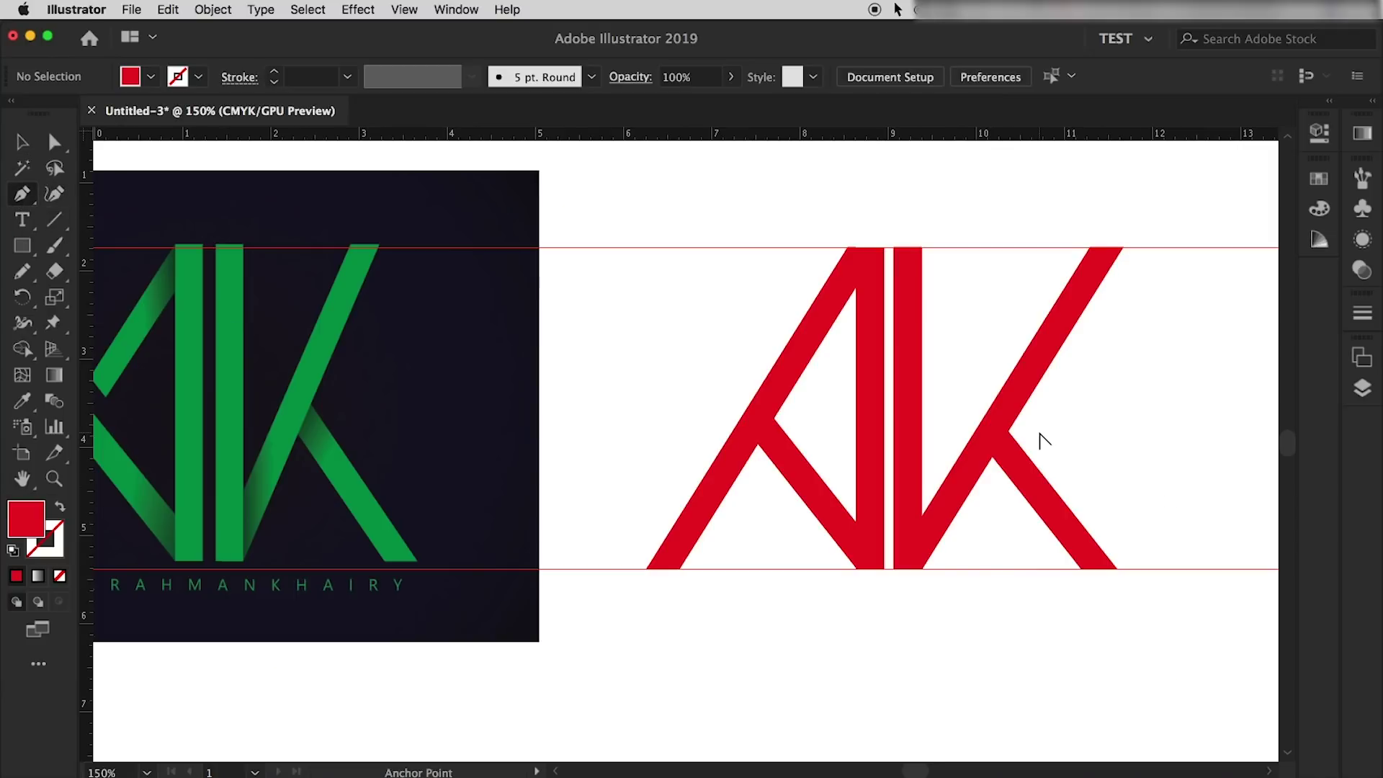
scroll(1040, 438, up, 2)
click(977, 431)
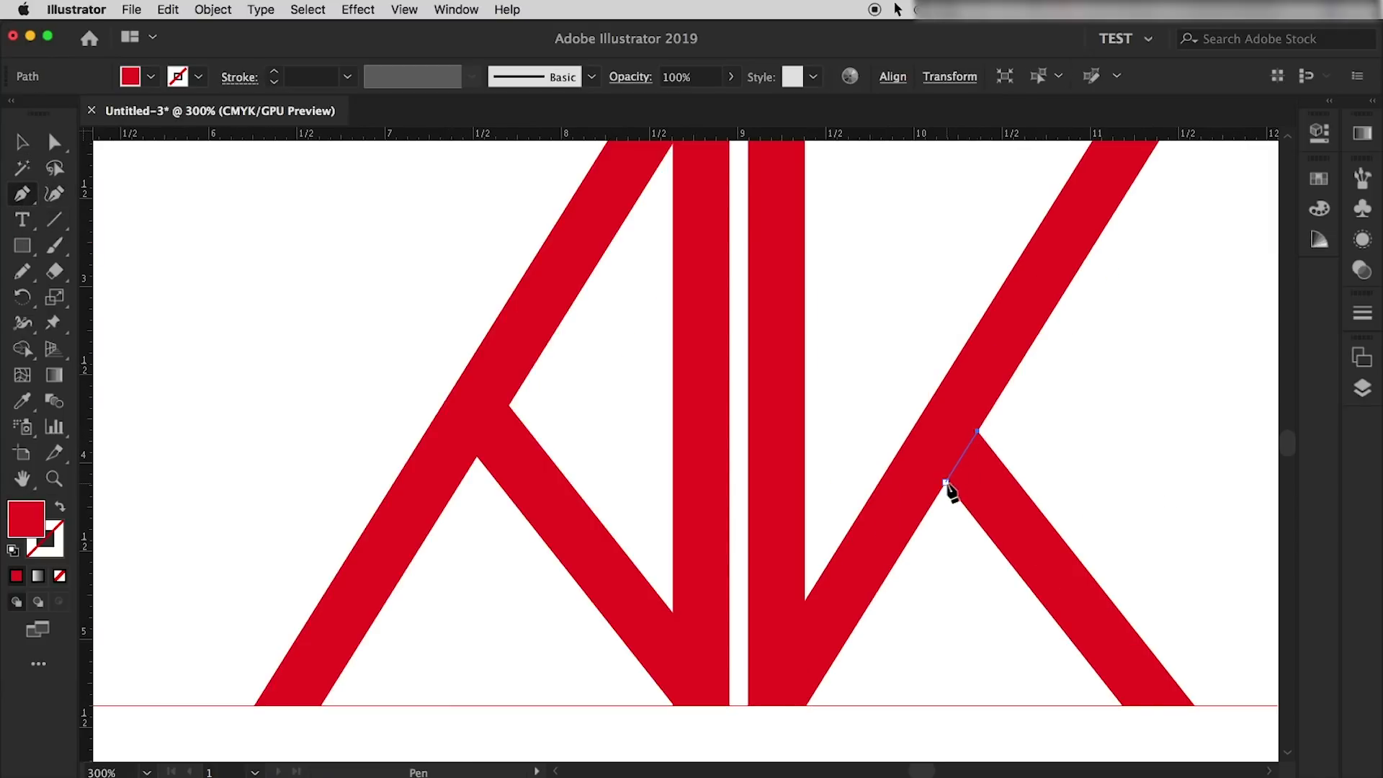
click(945, 481)
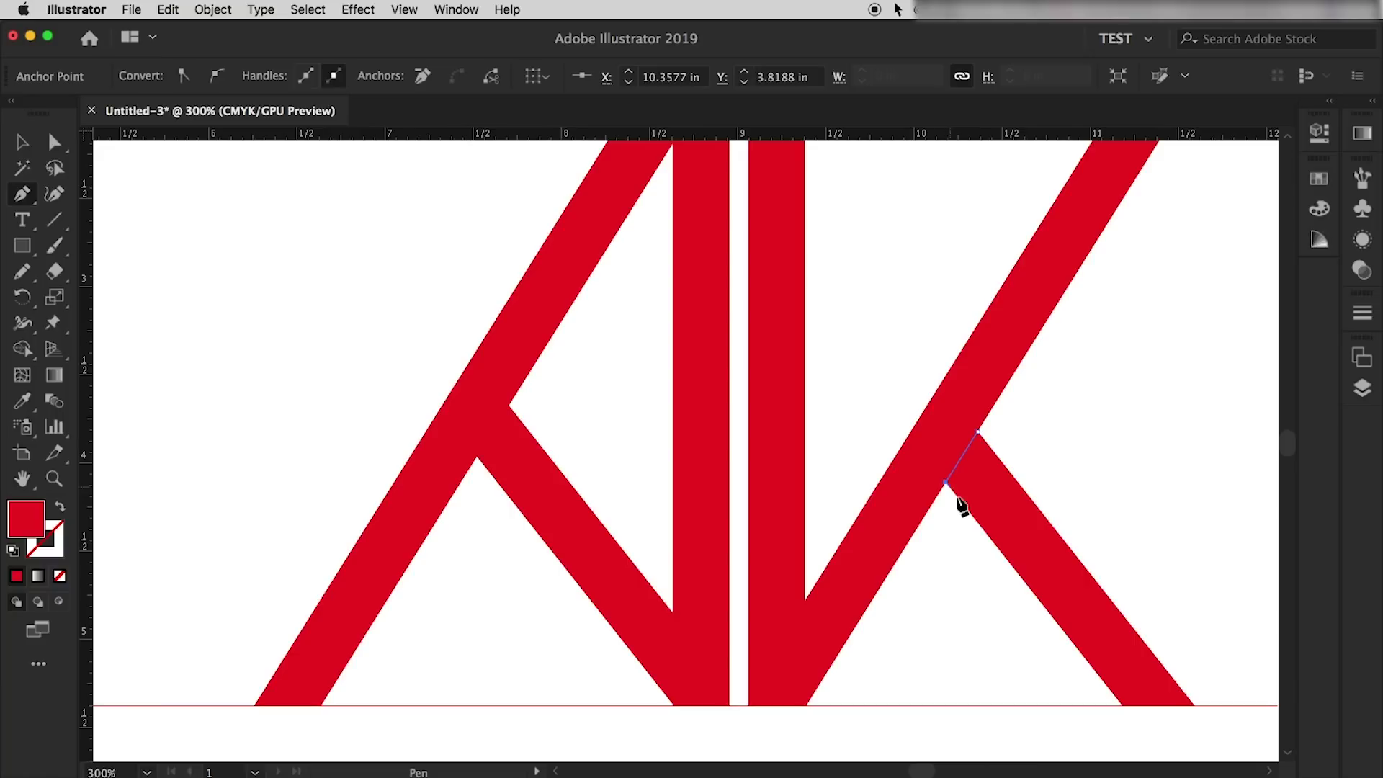
click(1092, 666)
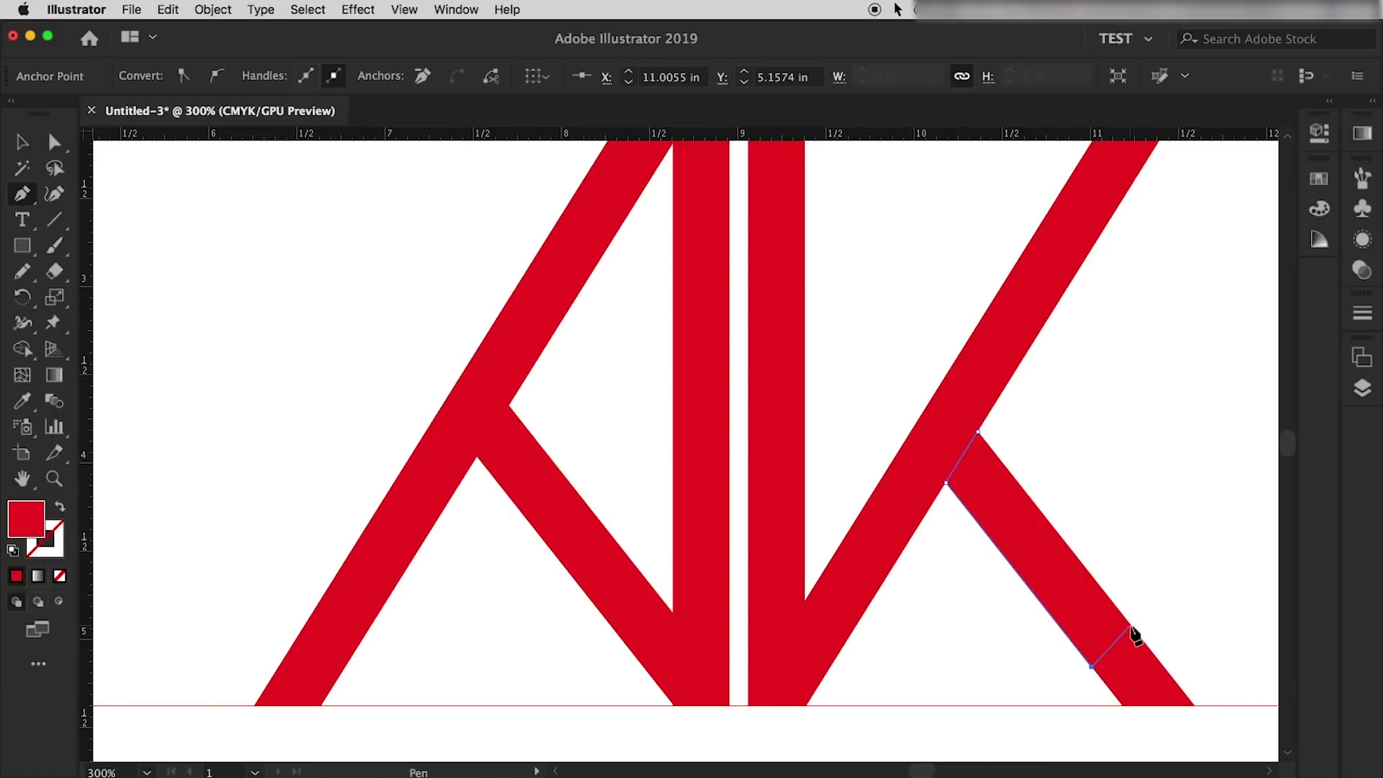
click(1131, 626)
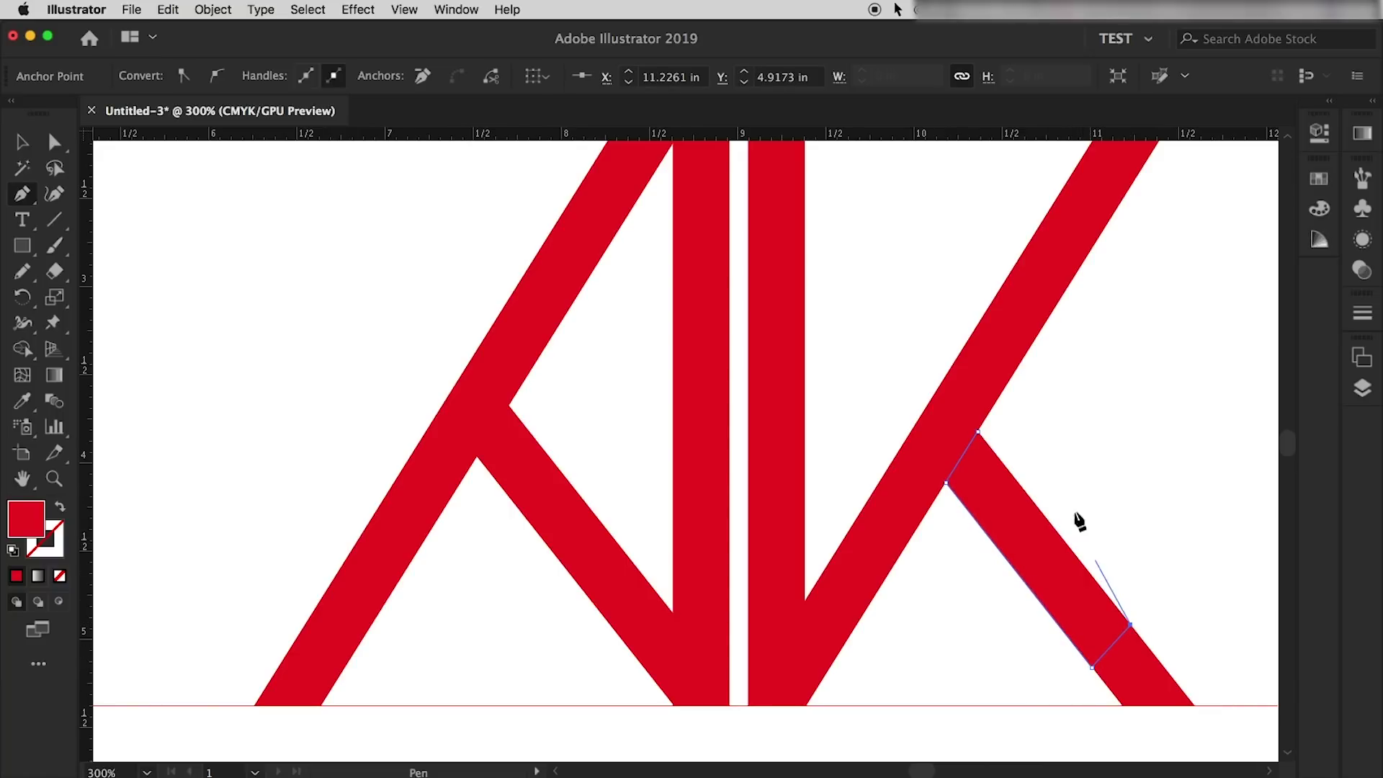
click(977, 430)
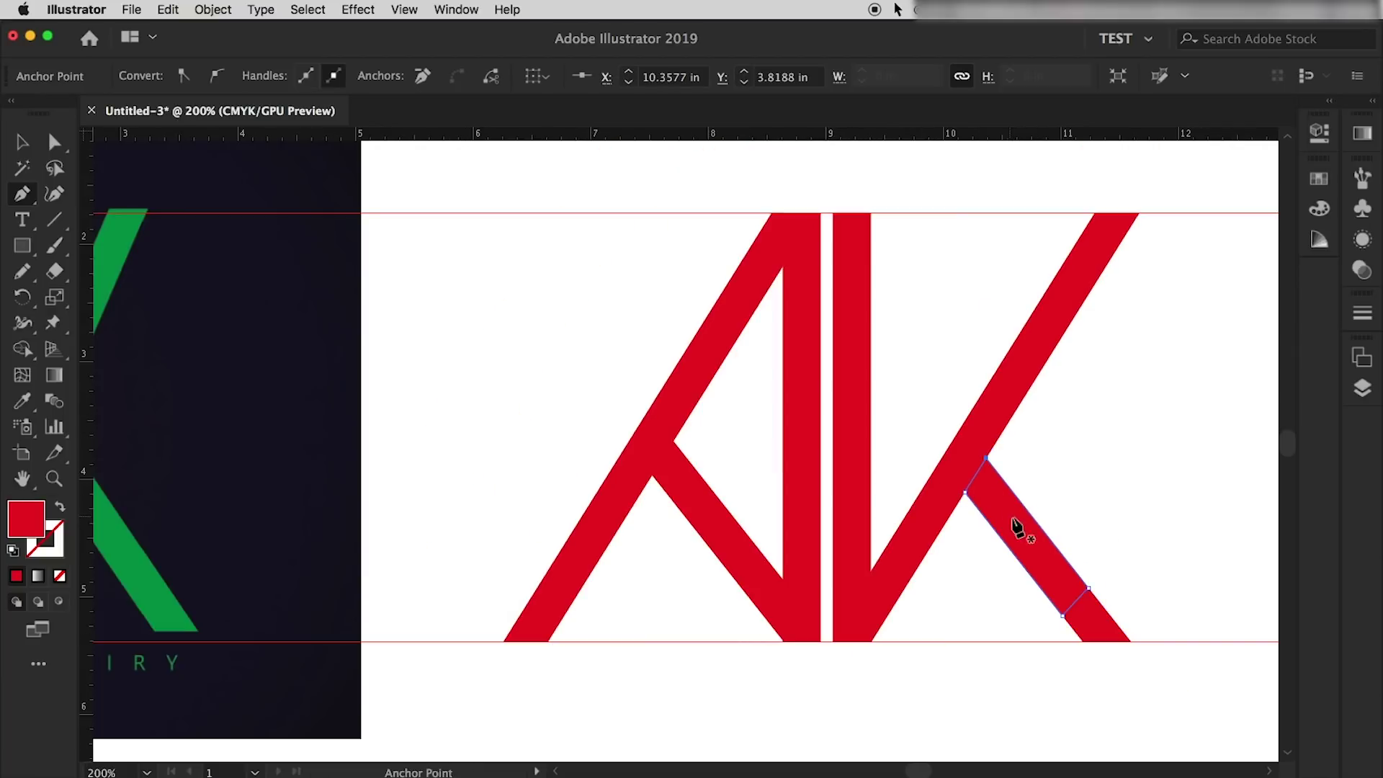
scroll(1016, 525, down, 2)
Fill the traced piece with a reversed linear gradient running down the K's leg.
click(1362, 135)
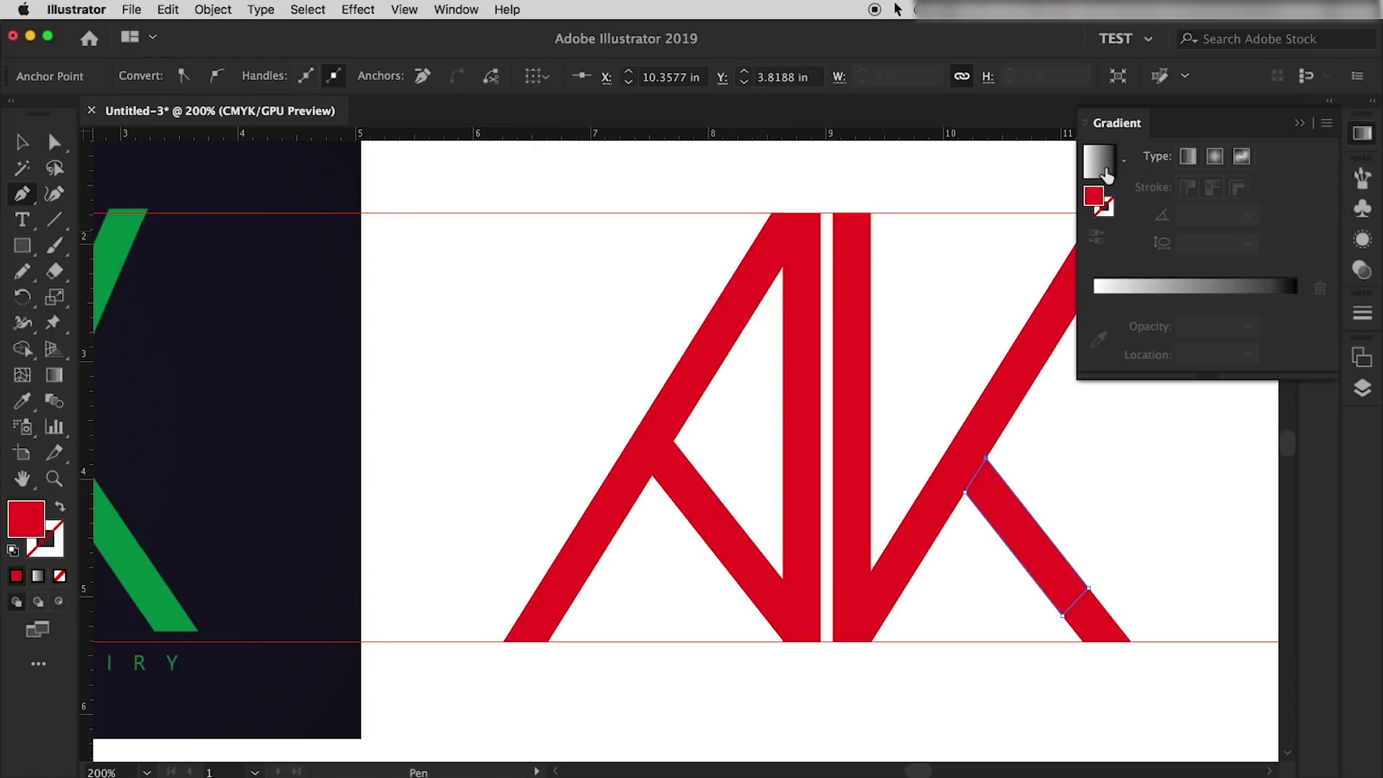
click(1104, 165)
click(1096, 234)
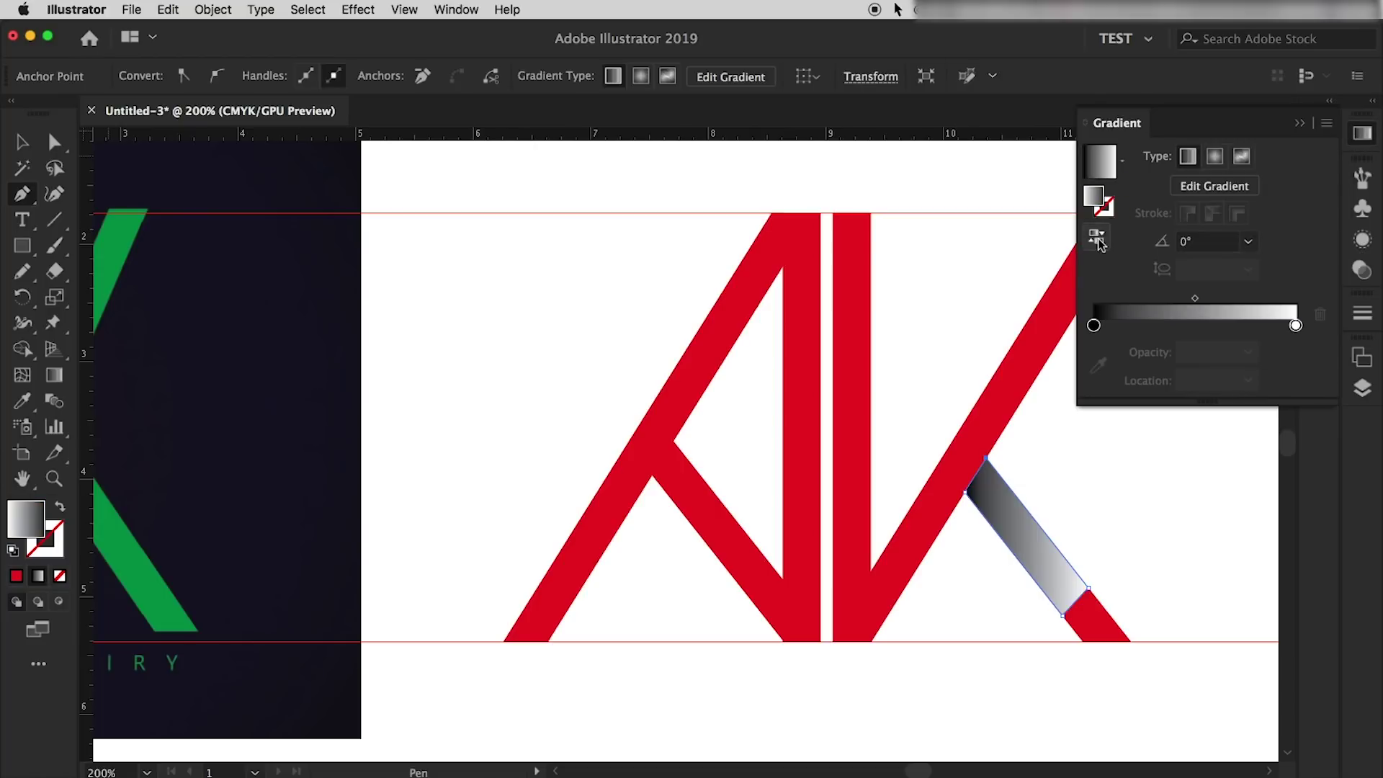
click(1093, 326)
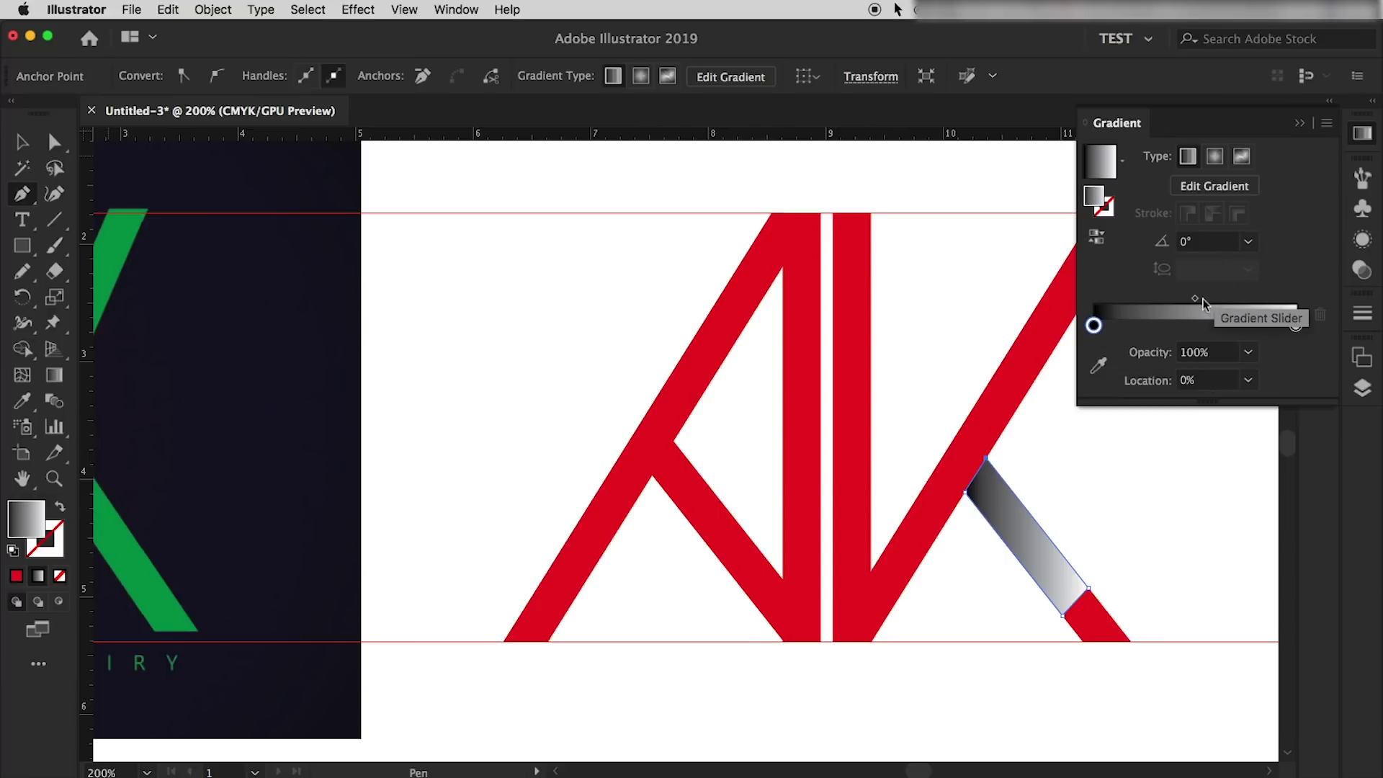
click(55, 376)
drag(979, 476, 1082, 606)
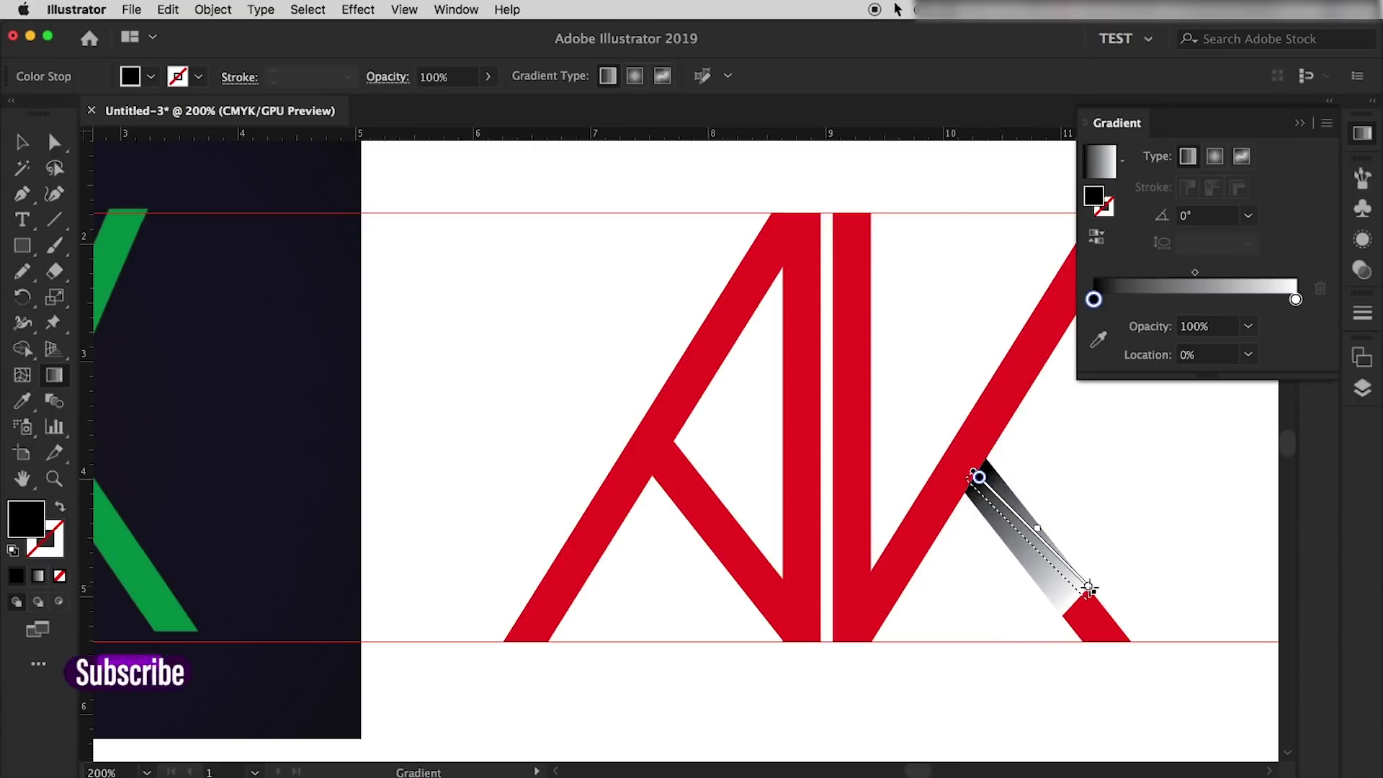
drag(1082, 606, 1086, 600)
Set the gradient's end stop to the logo's red, sampled from the artwork.
click(1295, 299)
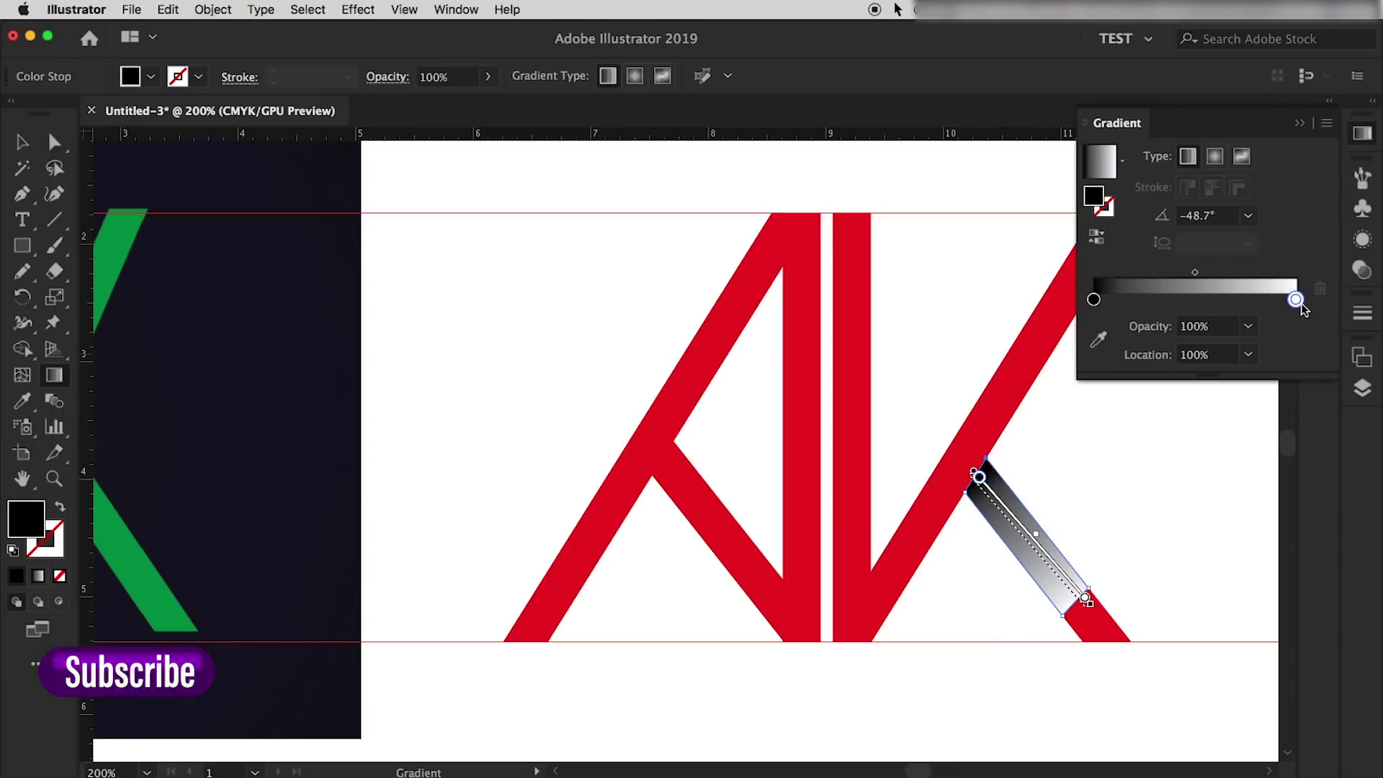
click(1248, 327)
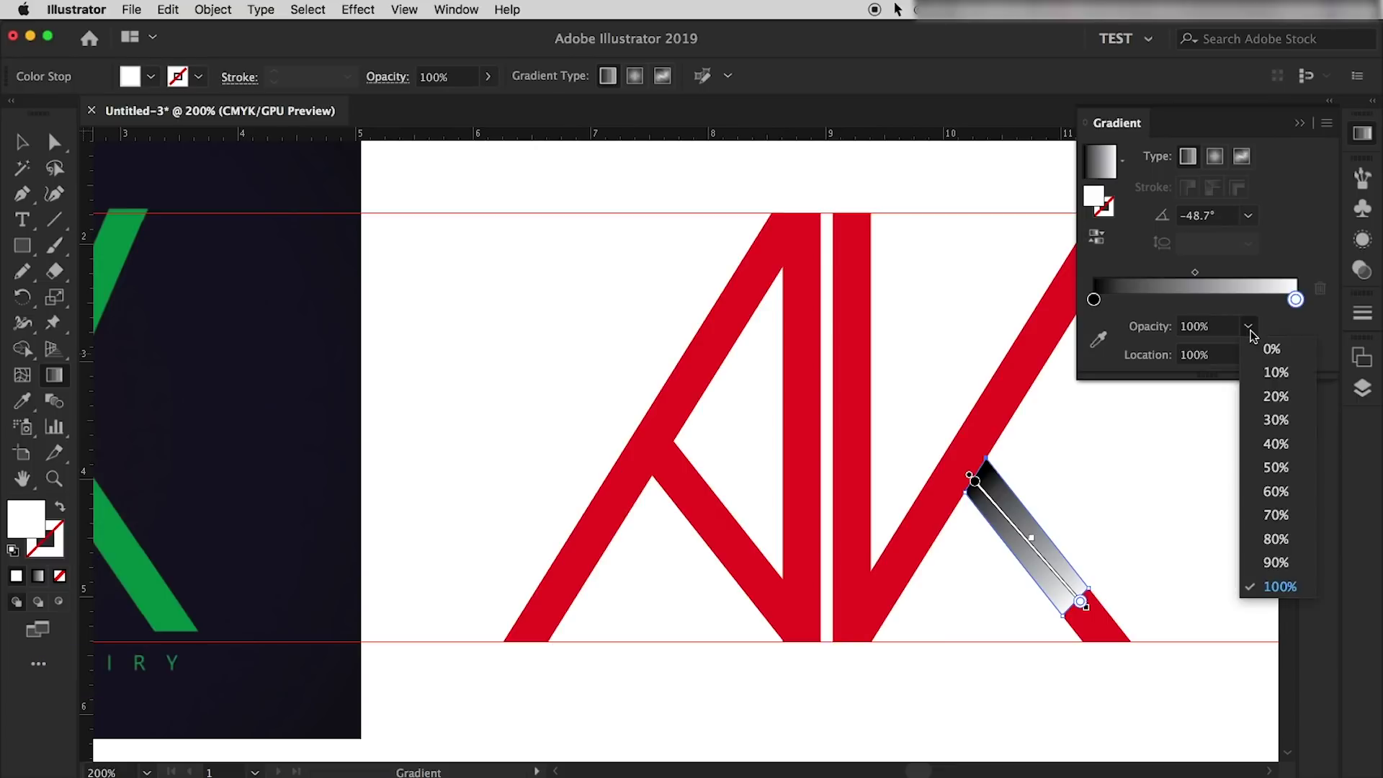
click(1269, 345)
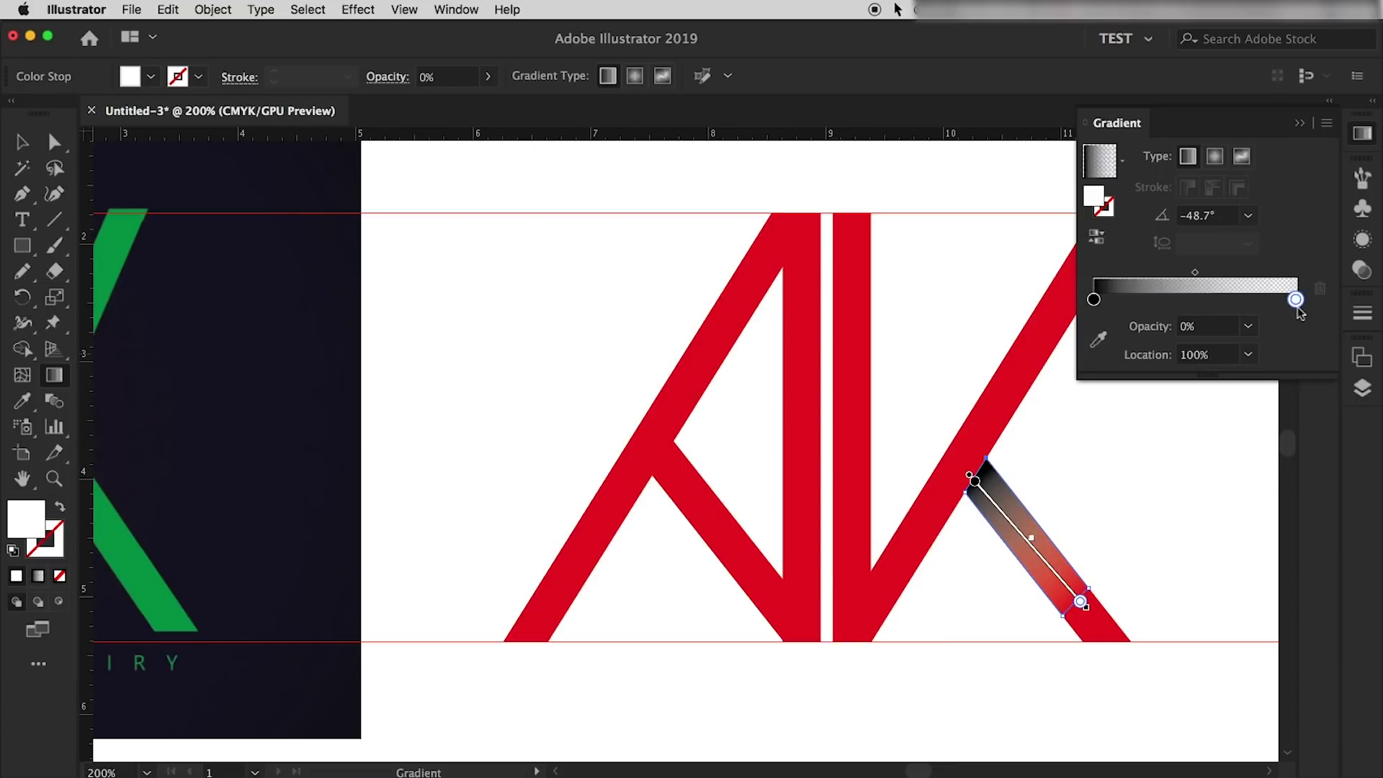
double_click(1296, 300)
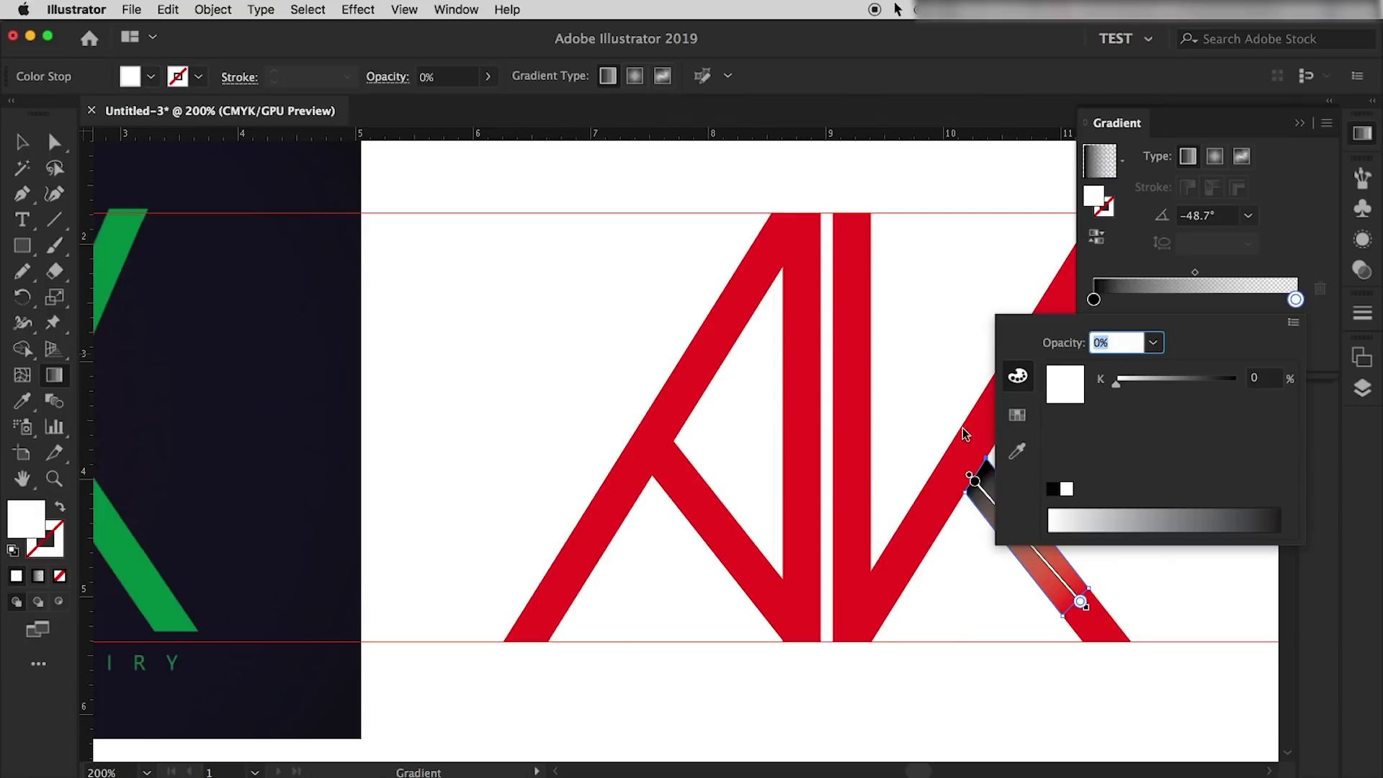
click(1020, 453)
click(914, 540)
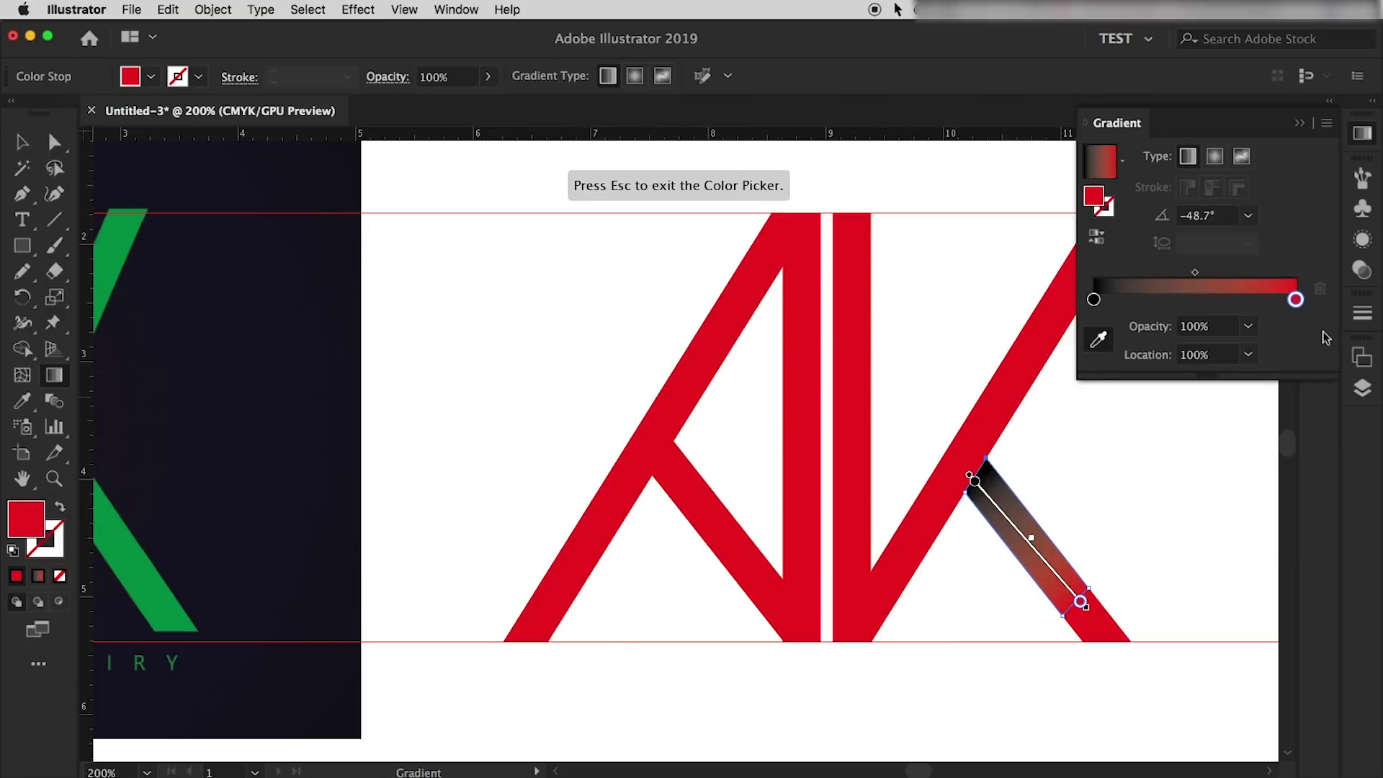
Make the gradient's start stop a darker crimson.
double_click(1093, 300)
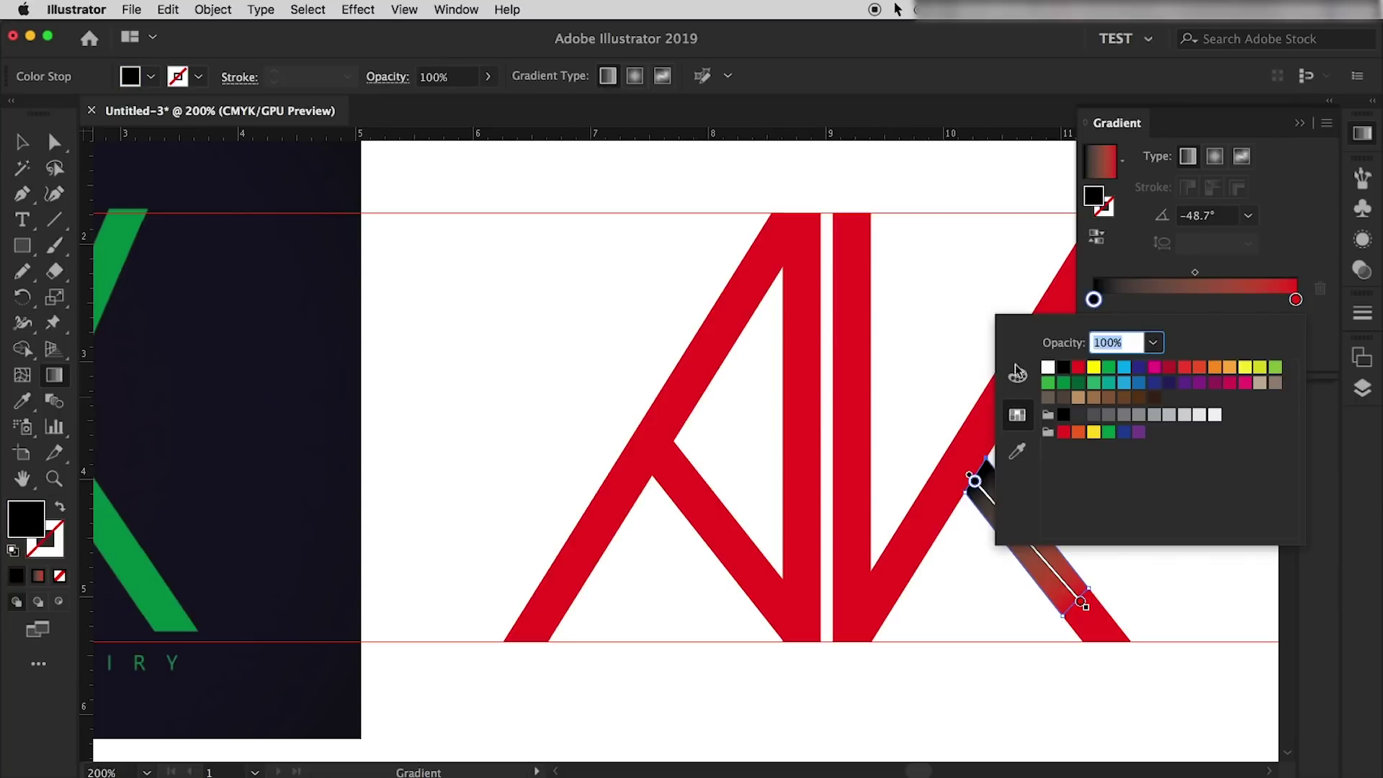
click(1169, 368)
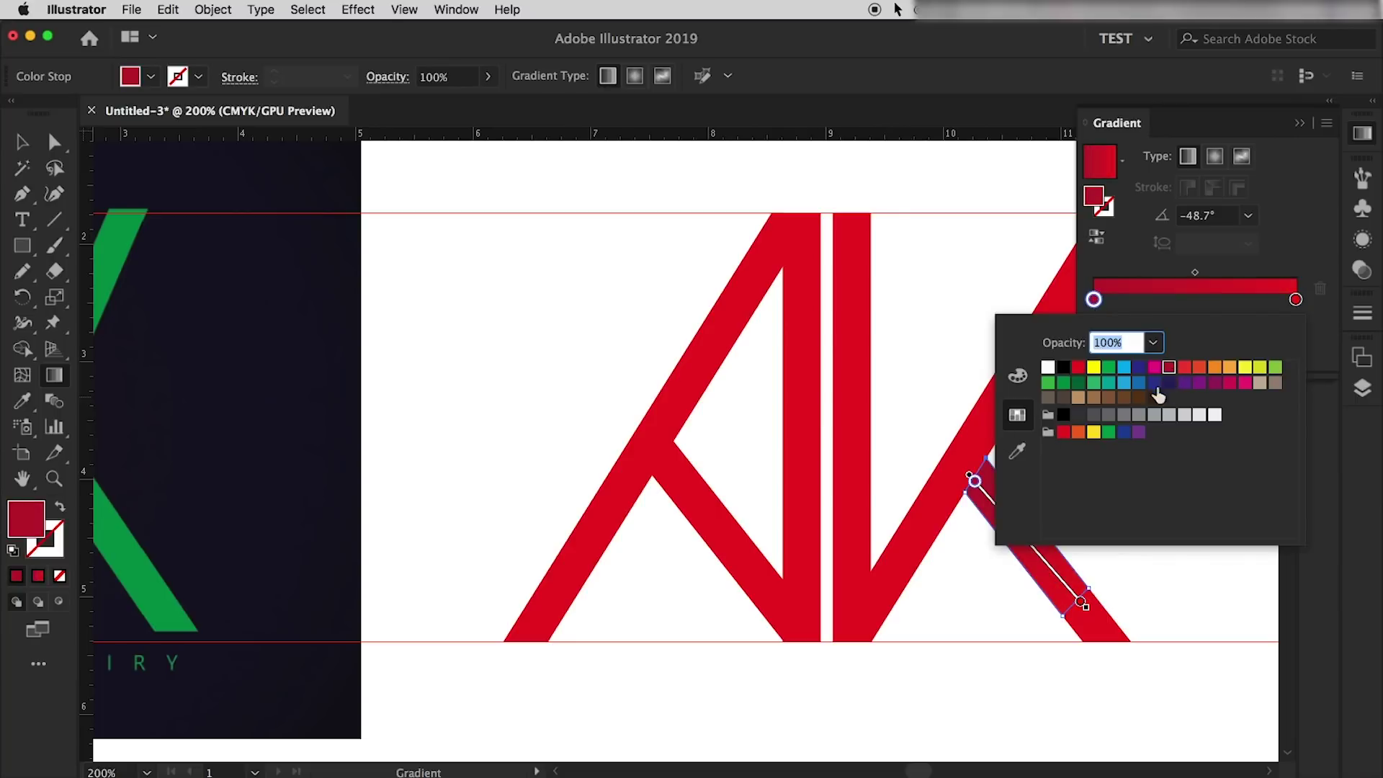
click(1017, 378)
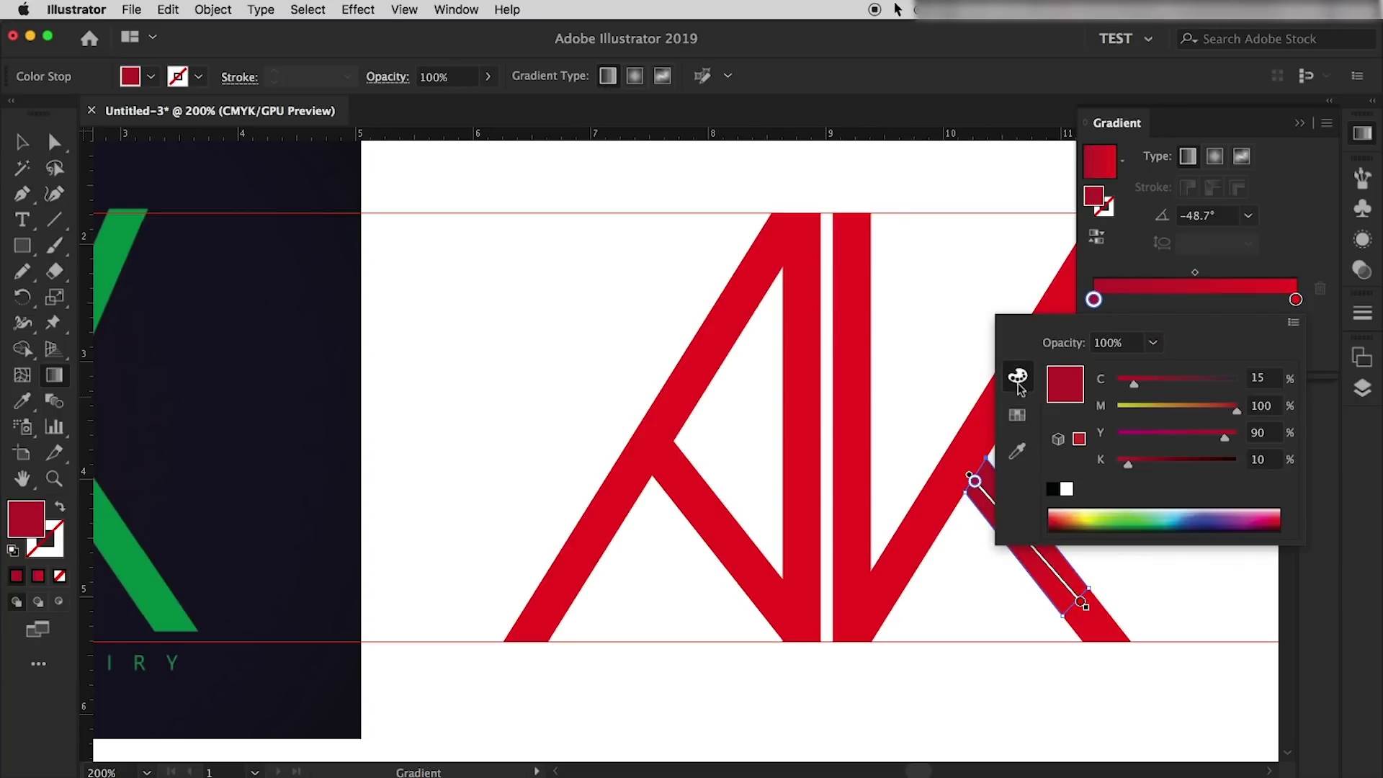
drag(1131, 468, 1178, 465)
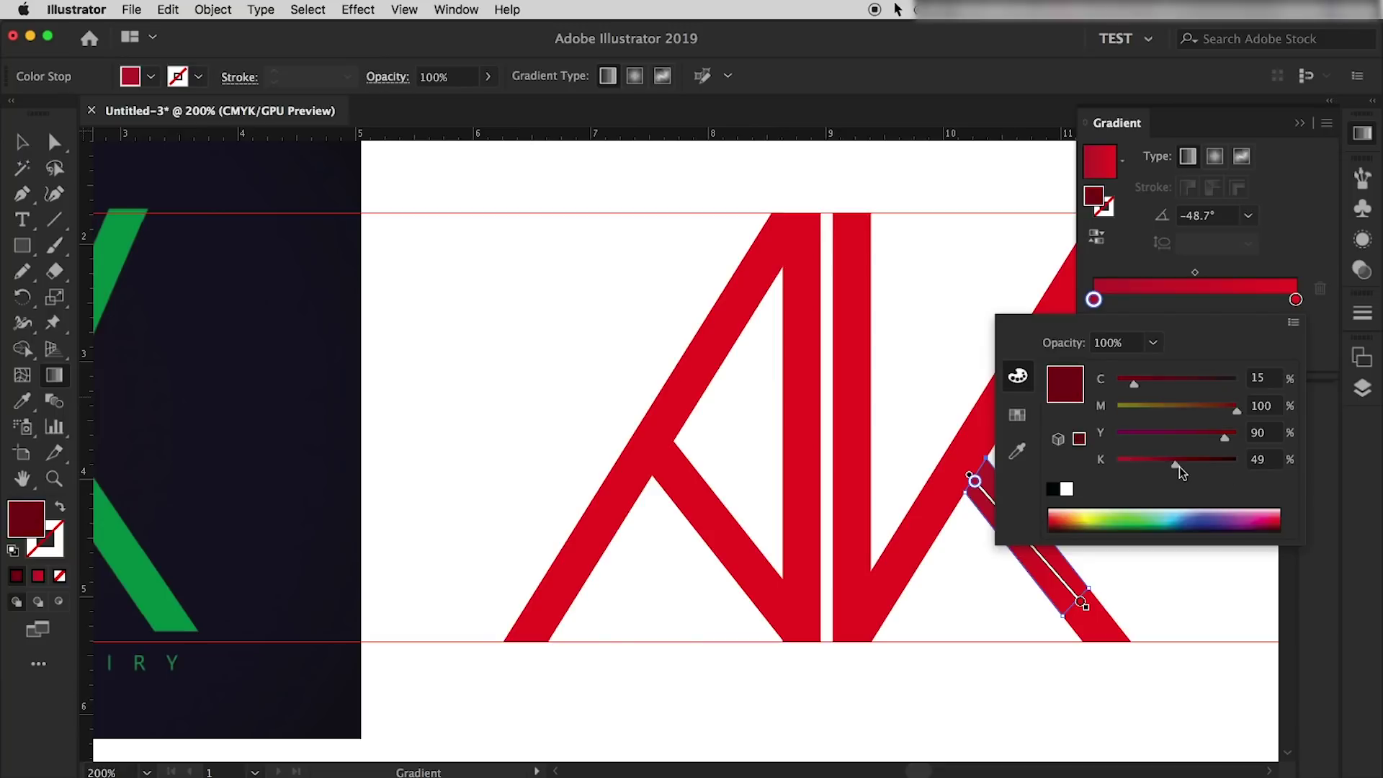
click(1318, 329)
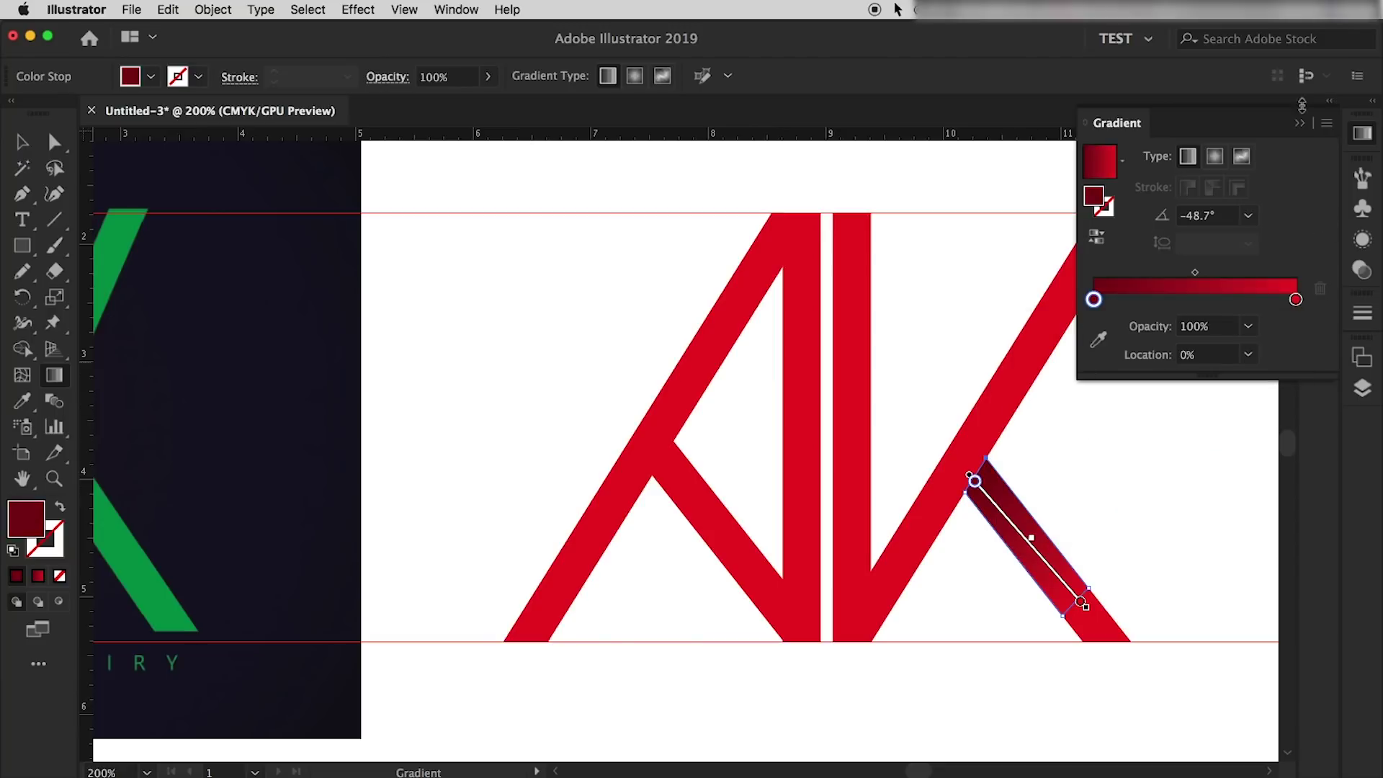
Close the Gradient panel, deselect, and review the shaded leg piece.
click(1299, 123)
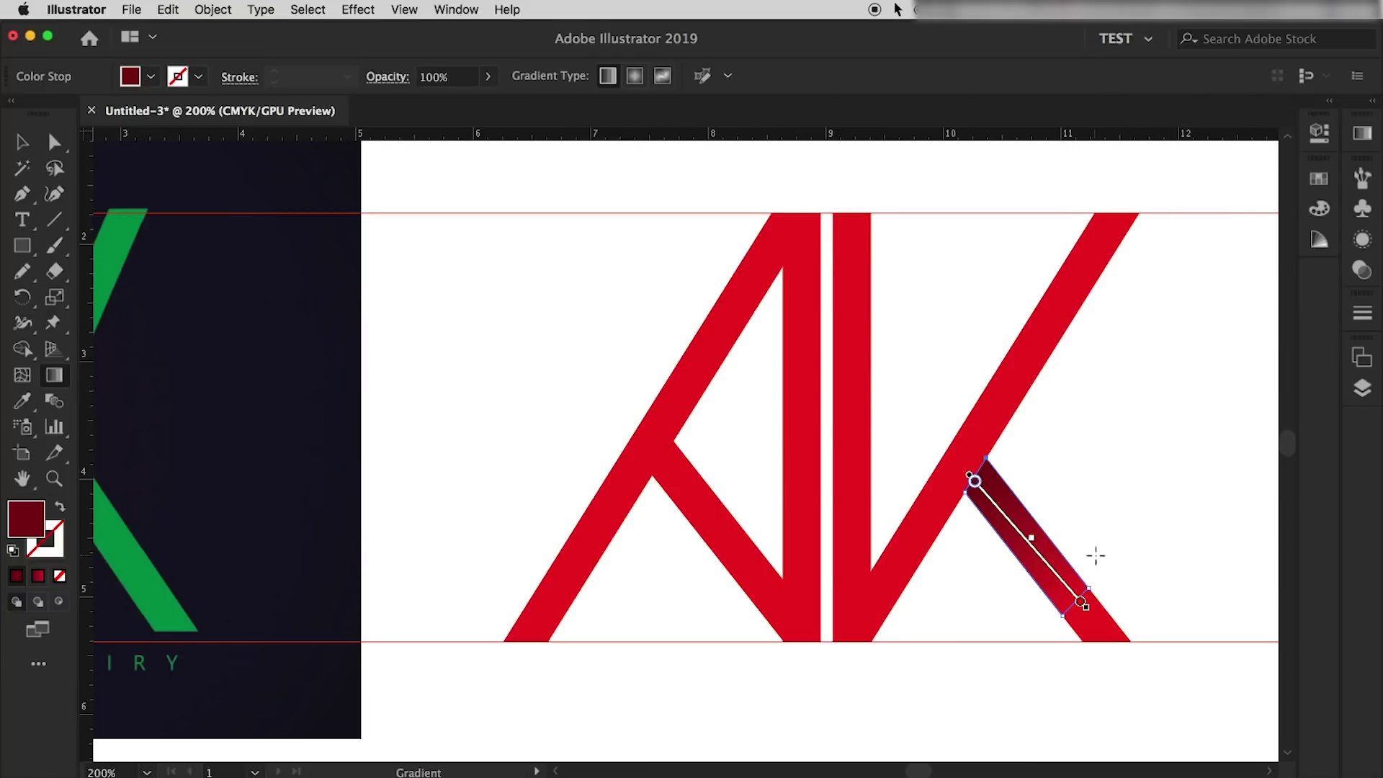
key(v)
click(1124, 533)
key(g)
scroll(1102, 613, right, 3)
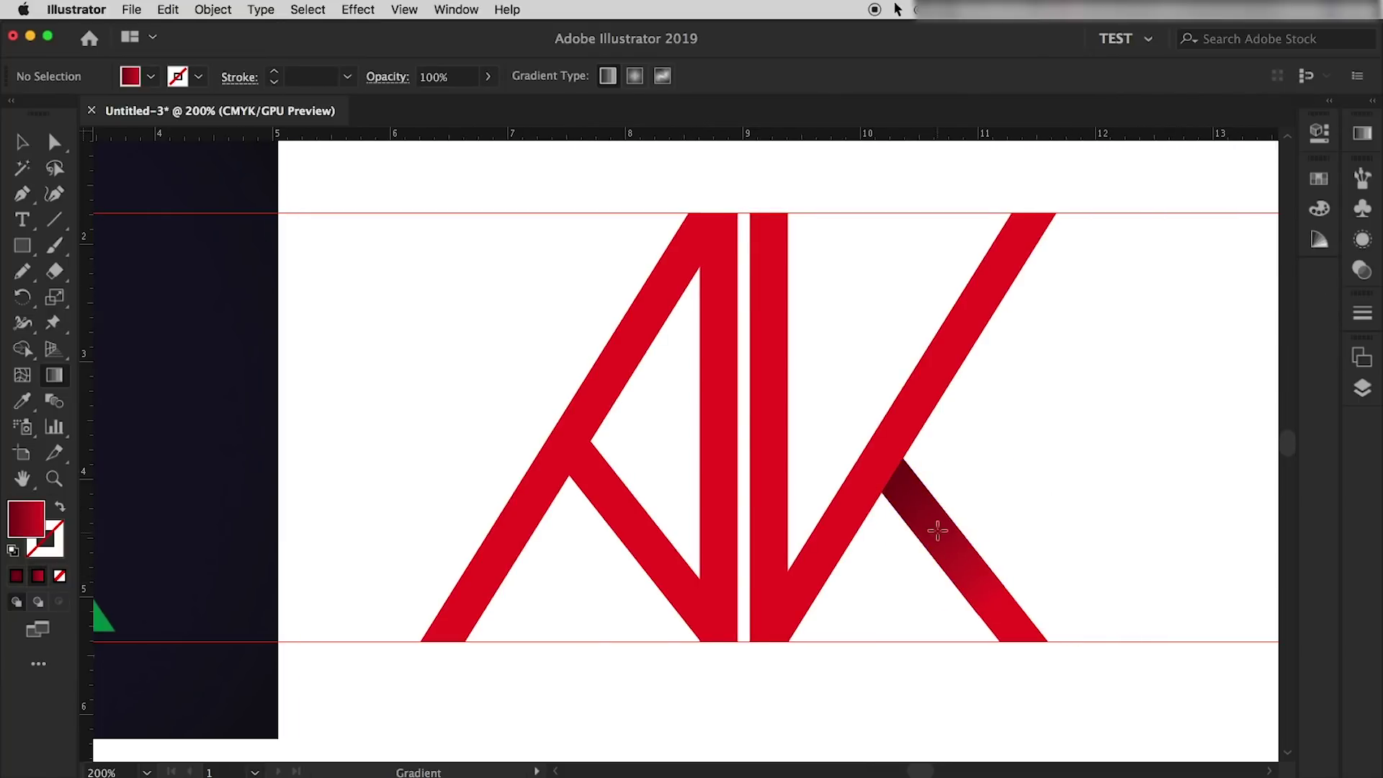
scroll(916, 505, left, 3)
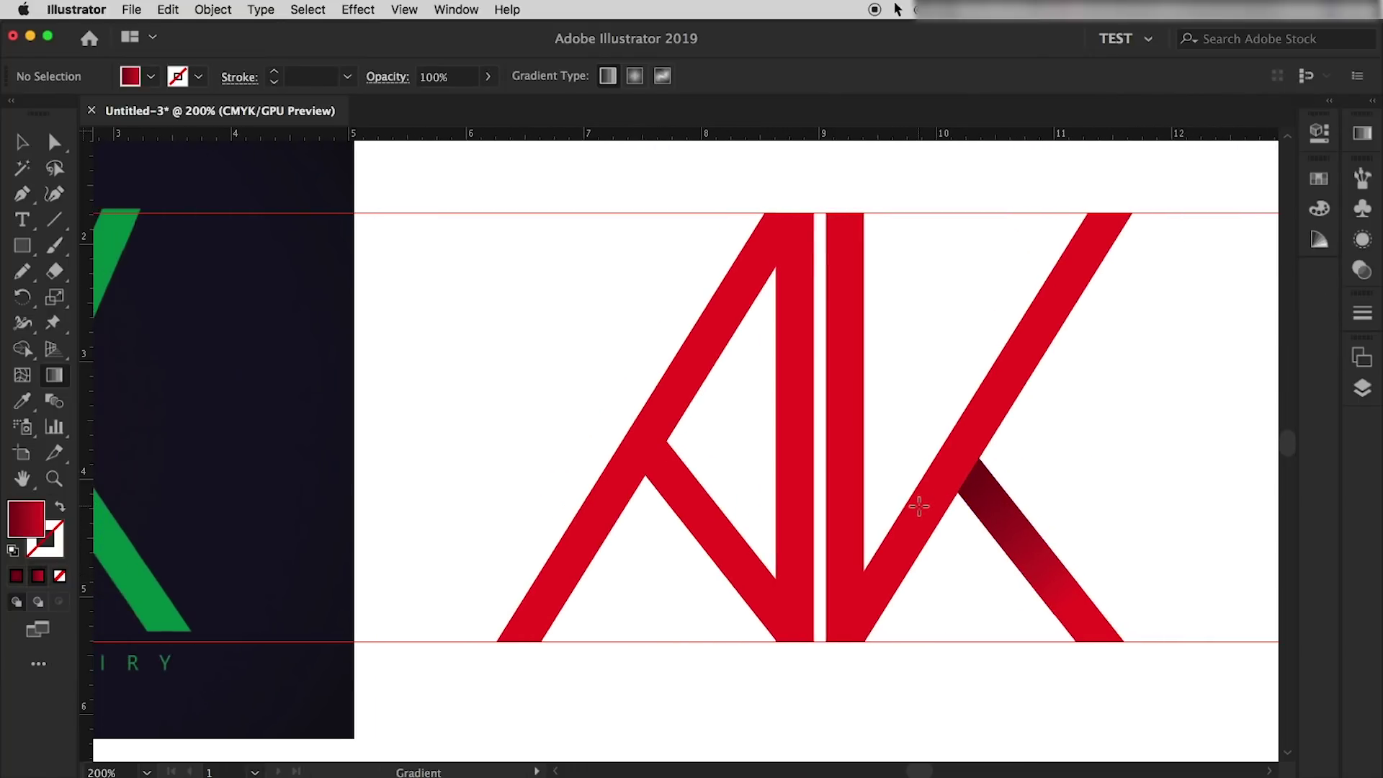
scroll(918, 507, down, 3)
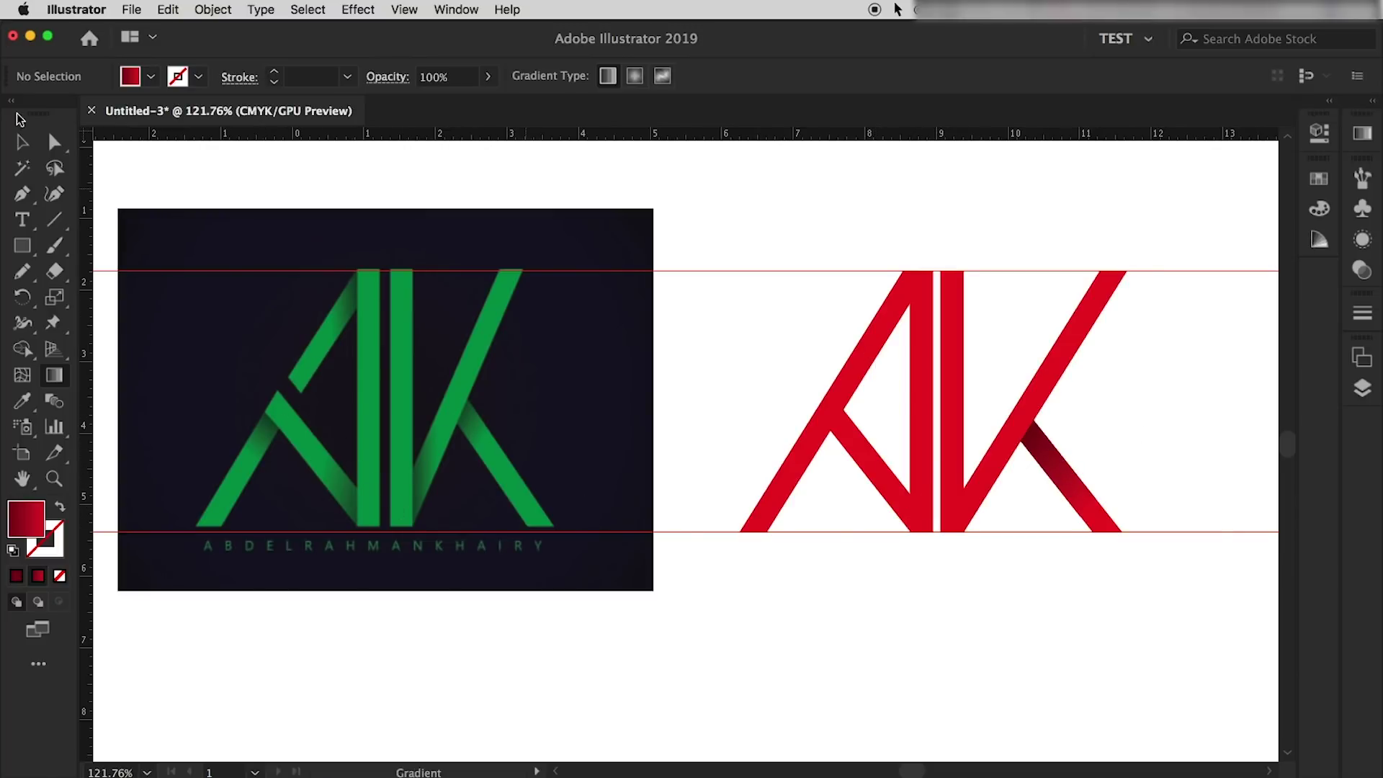
click(21, 142)
Duplicate the K's shaded leg piece and reshape the copy against the K's upper diagonal.
click(1061, 464)
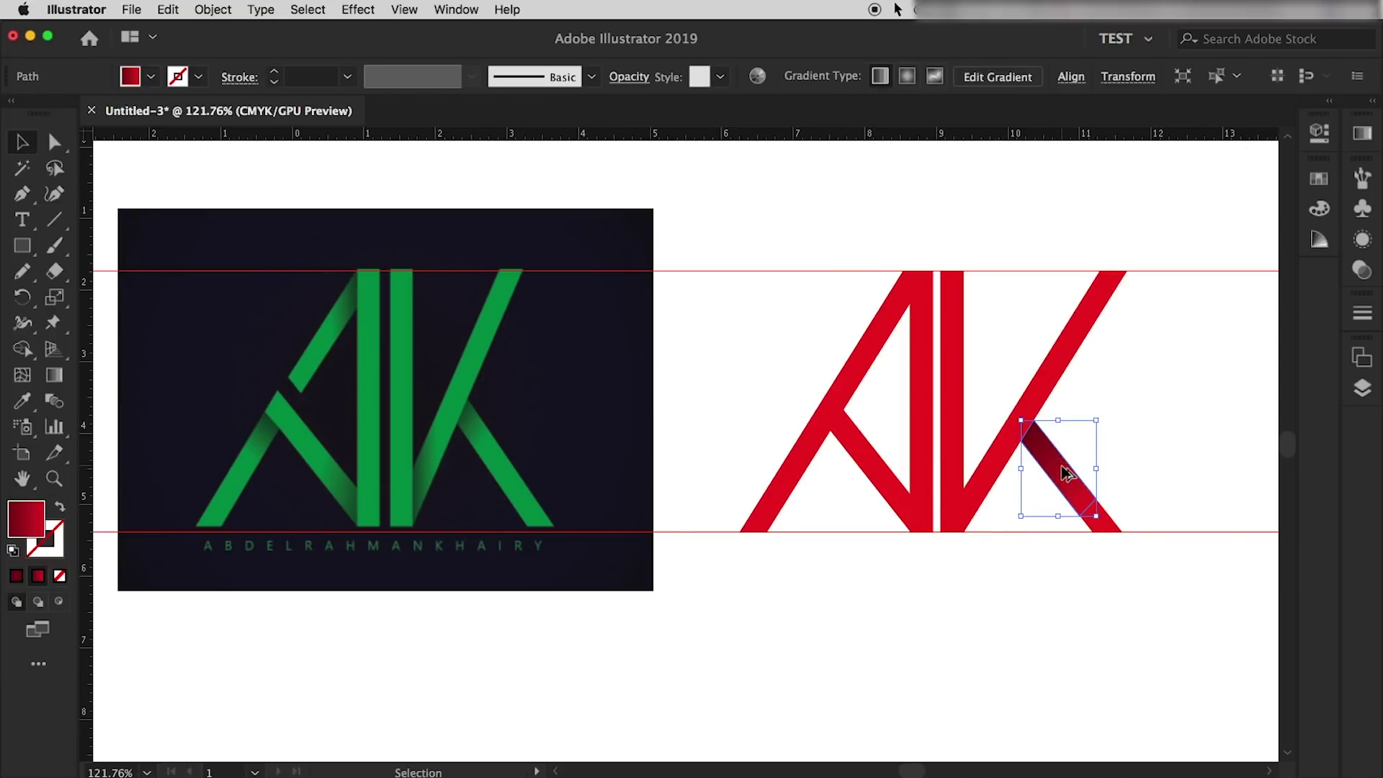
mouse_move(1067, 471)
mouse_down()
mouse_move(1002, 556)
mouse_move(1073, 436)
mouse_up()
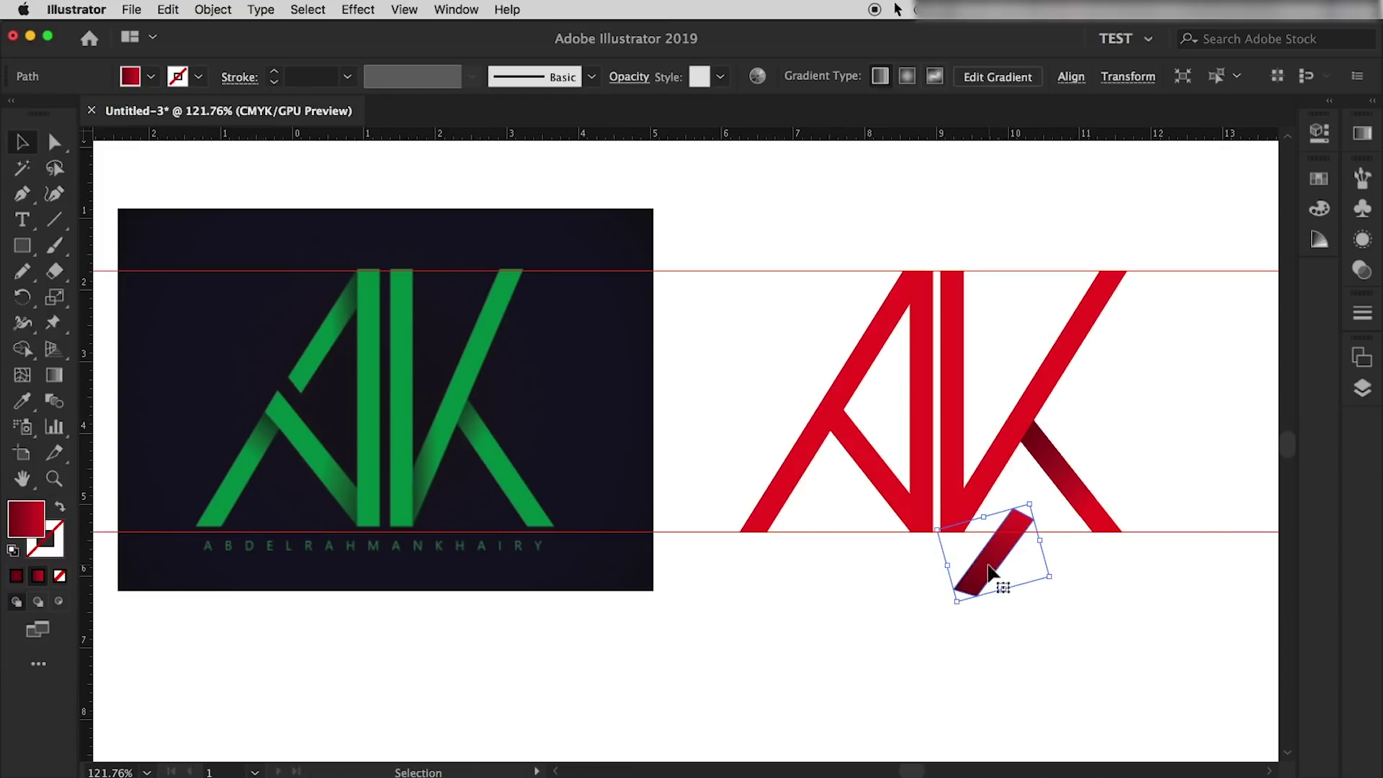
drag(990, 572, 986, 488)
key(ctrl+plus)
key(ctrl+plus)
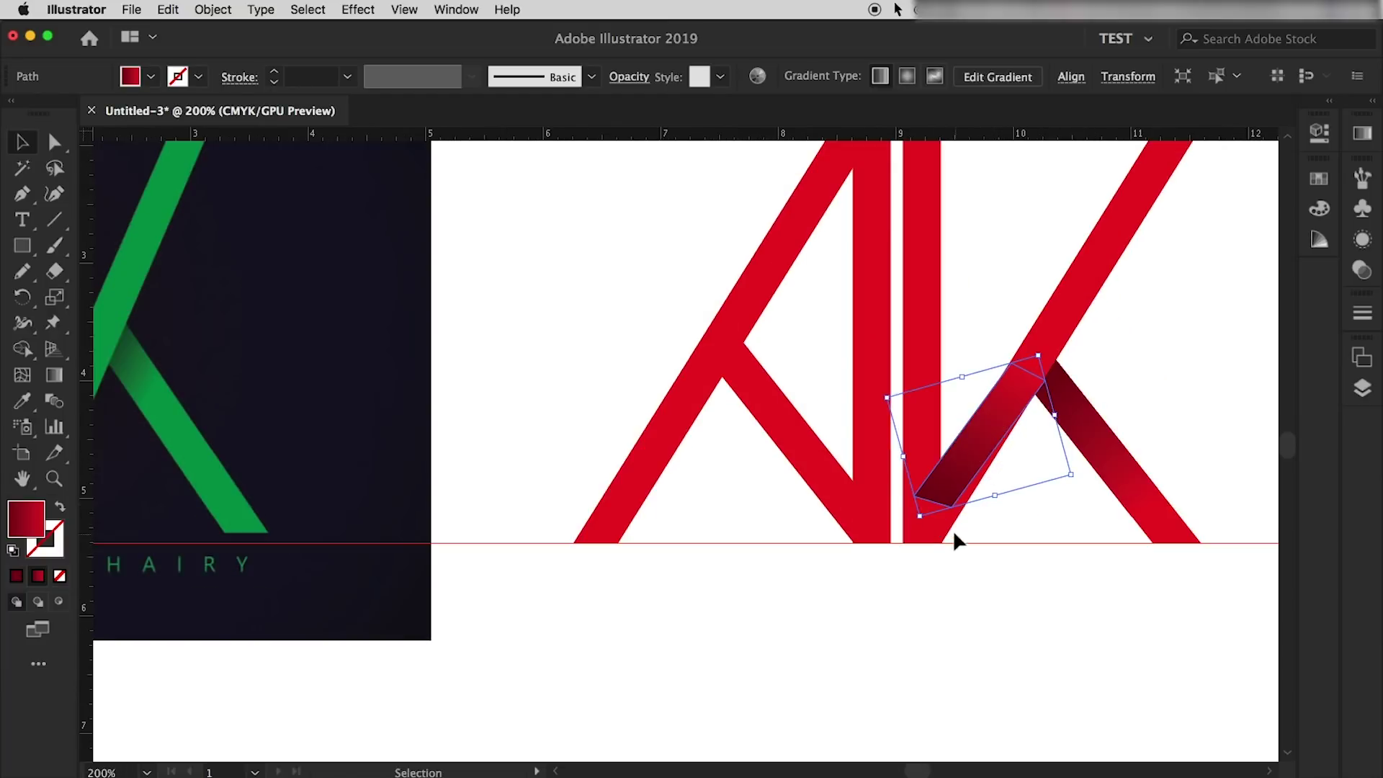
key(a)
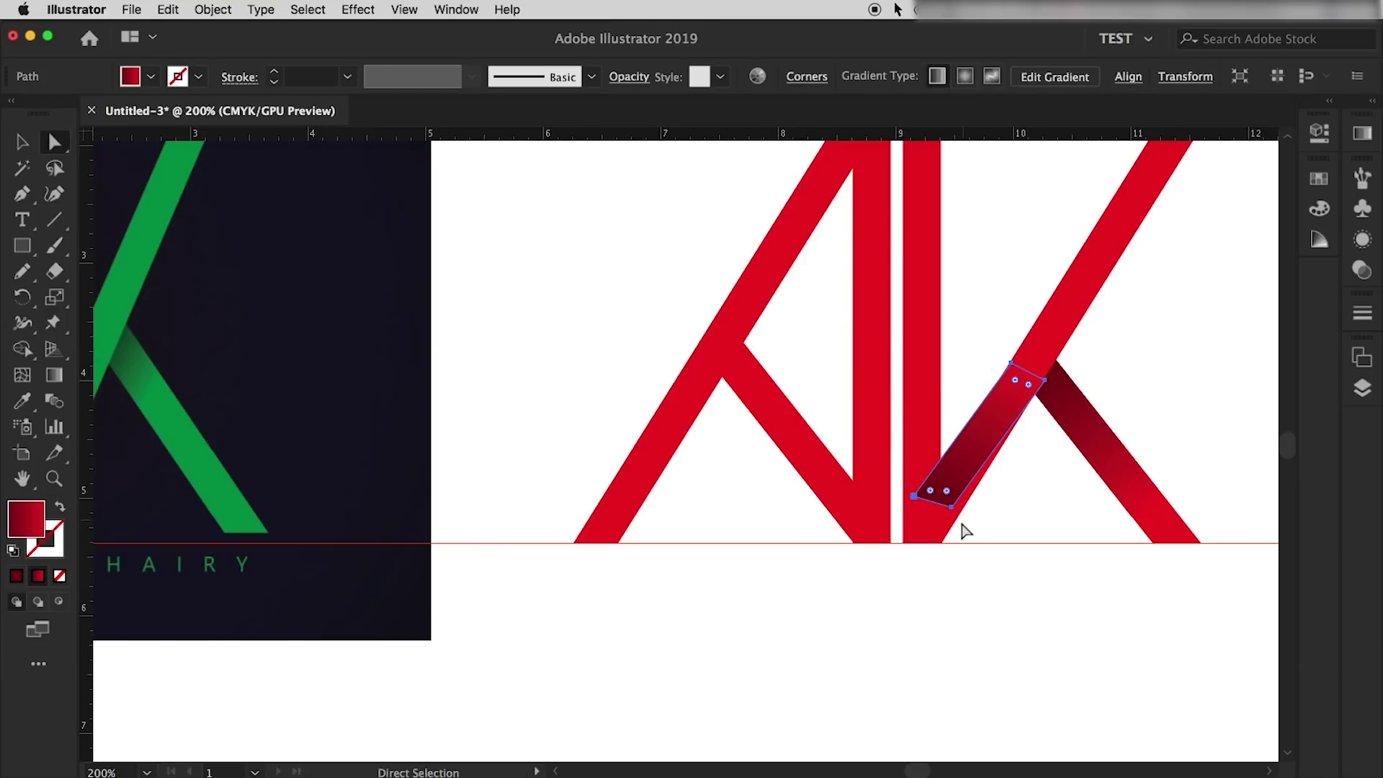
drag(952, 508, 936, 542)
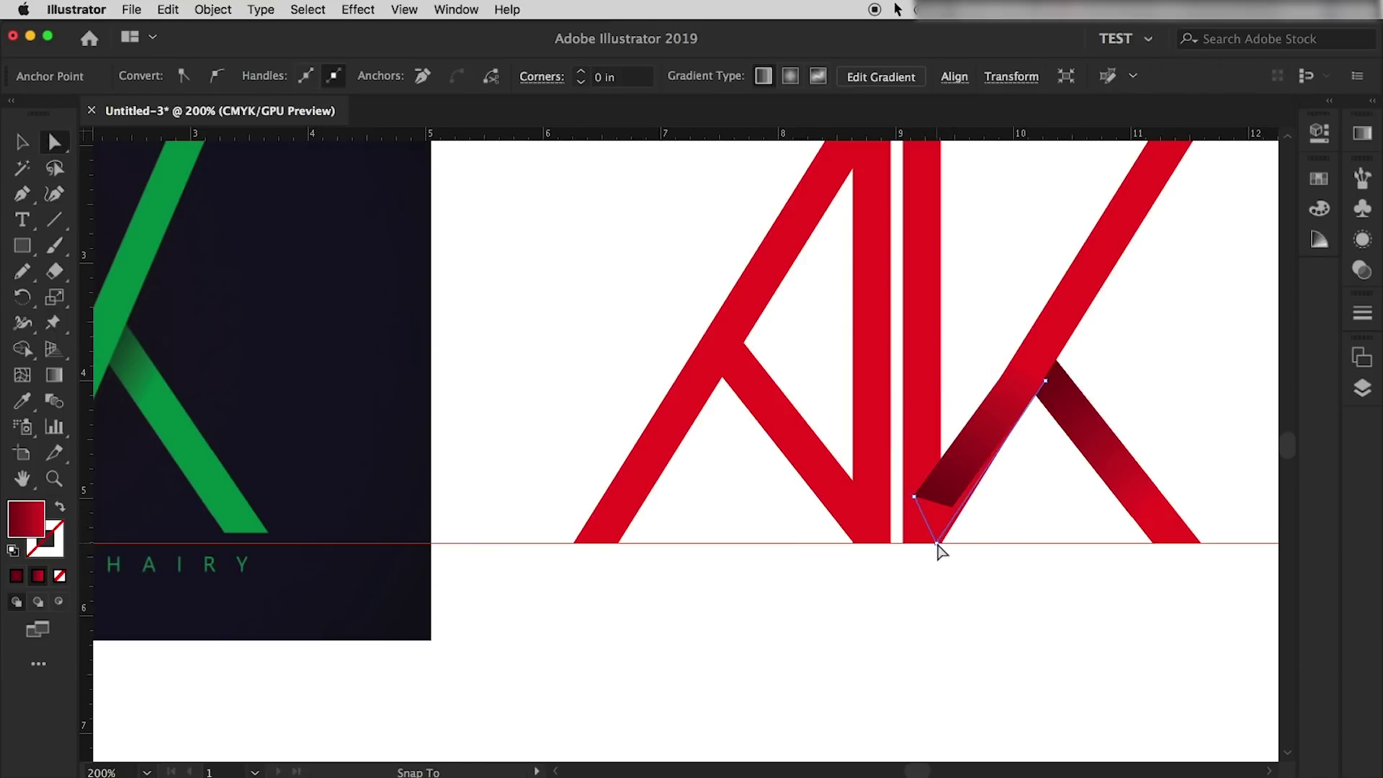
drag(914, 497, 941, 470)
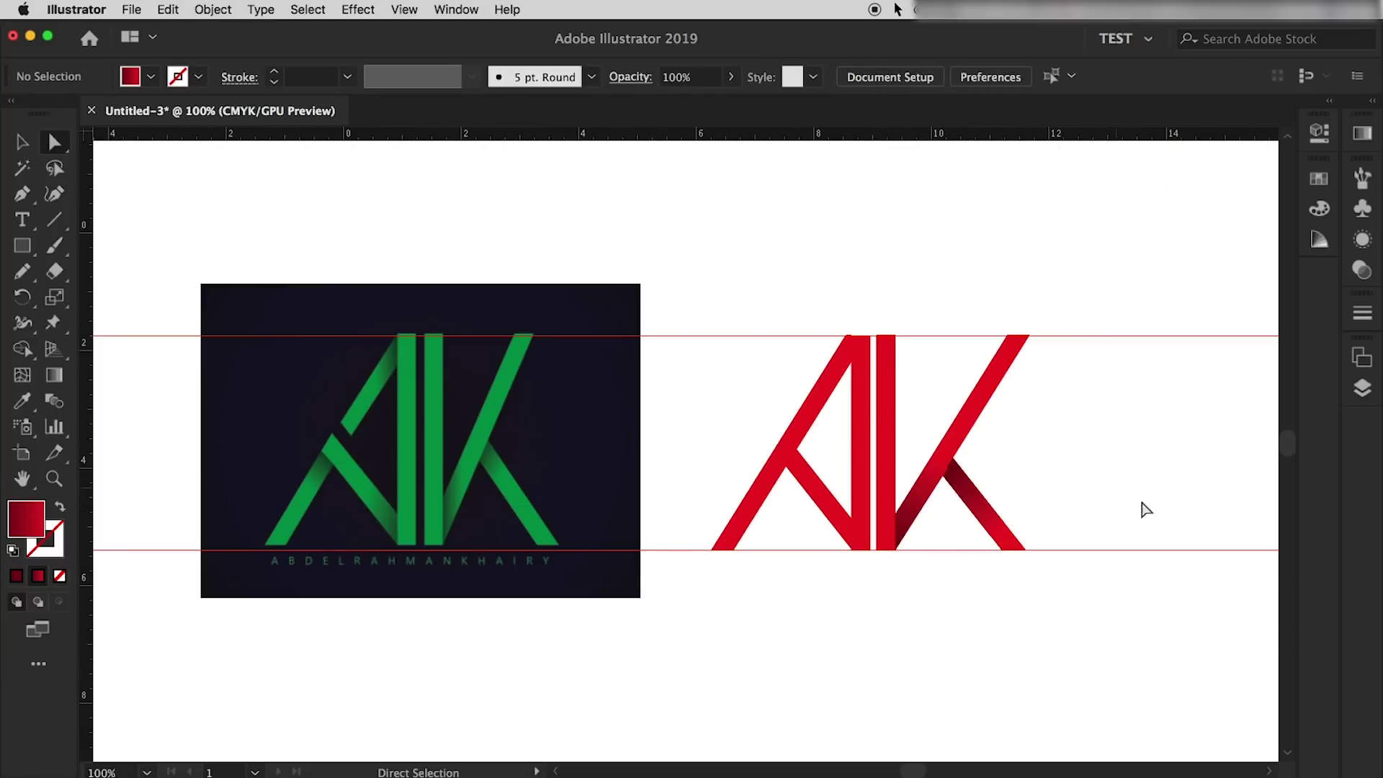
Move the fold piece's top corner anchors so its top edge meets the diagonal.
scroll(963, 488, up, 2)
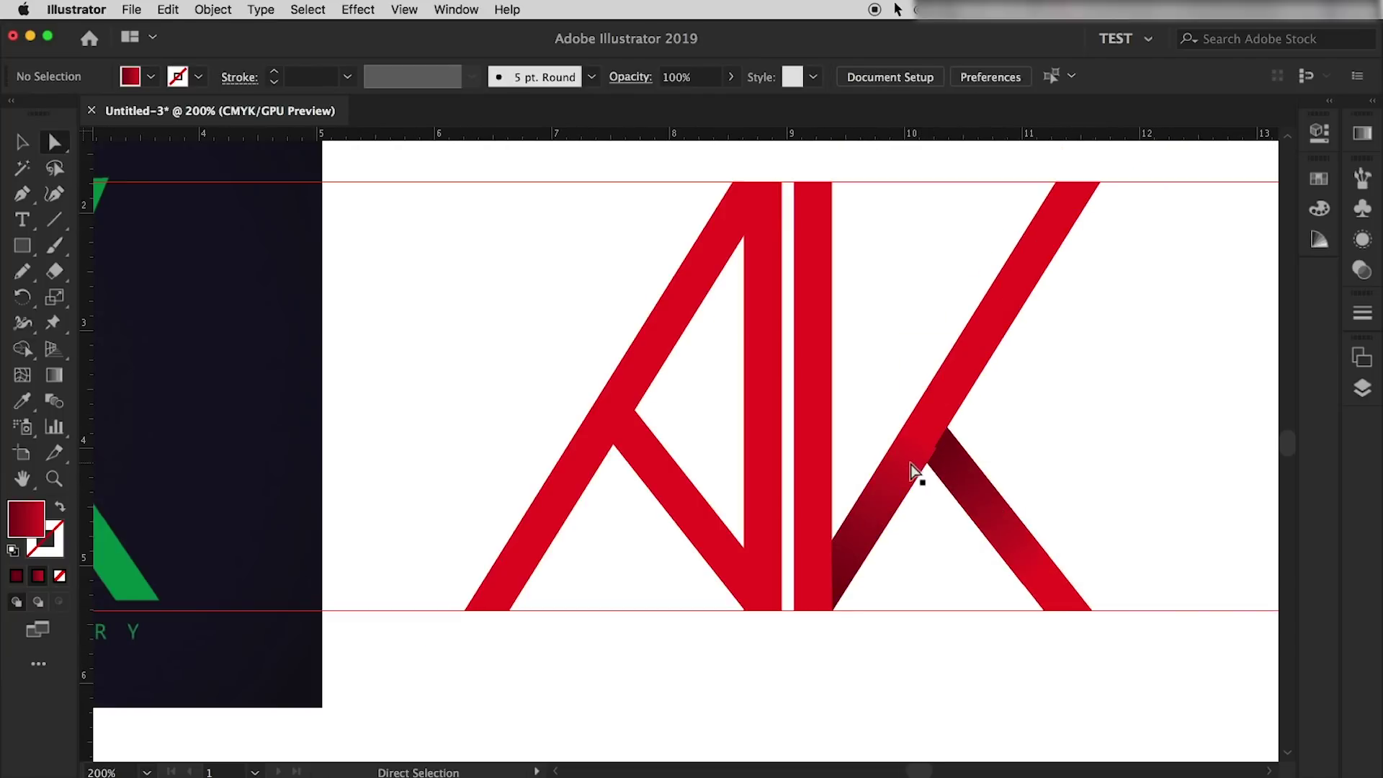
click(920, 476)
click(936, 449)
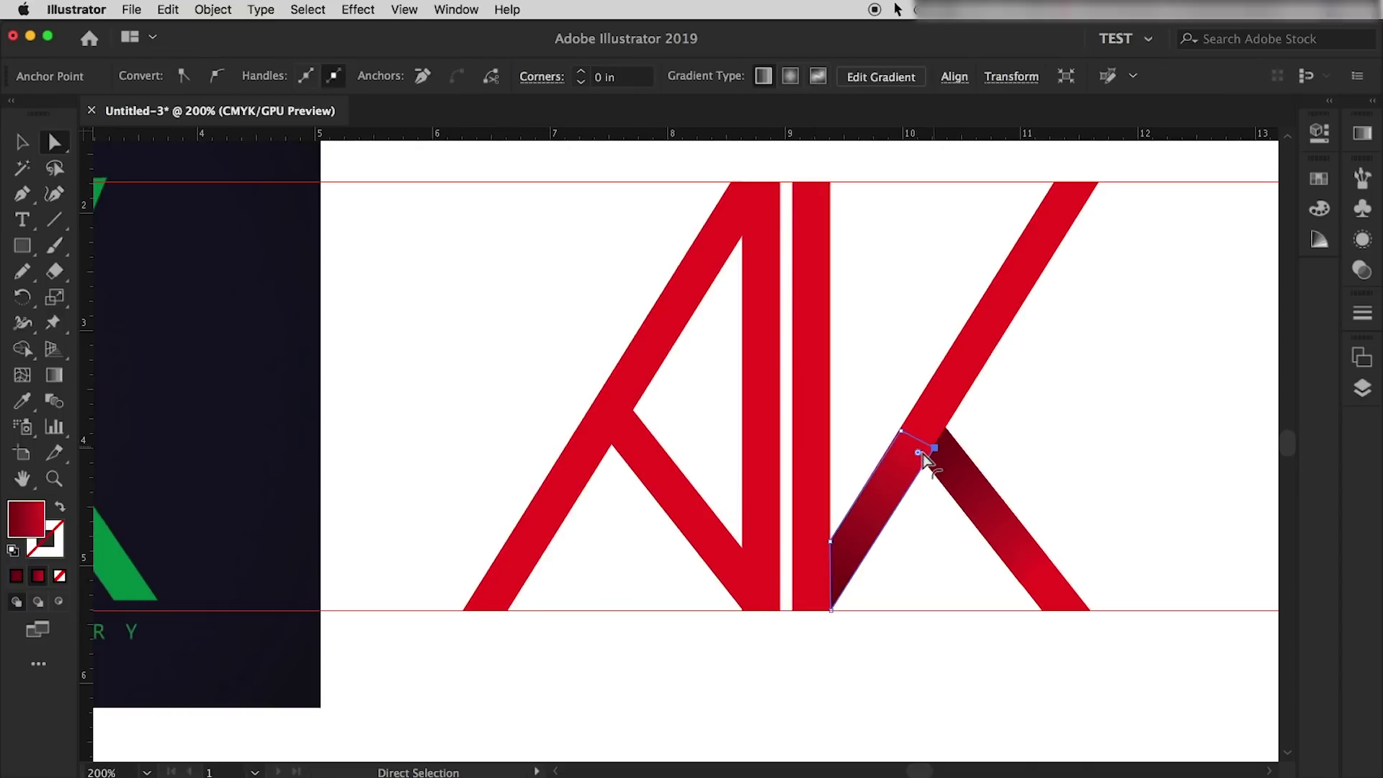
scroll(929, 458, up, 4)
click(839, 361)
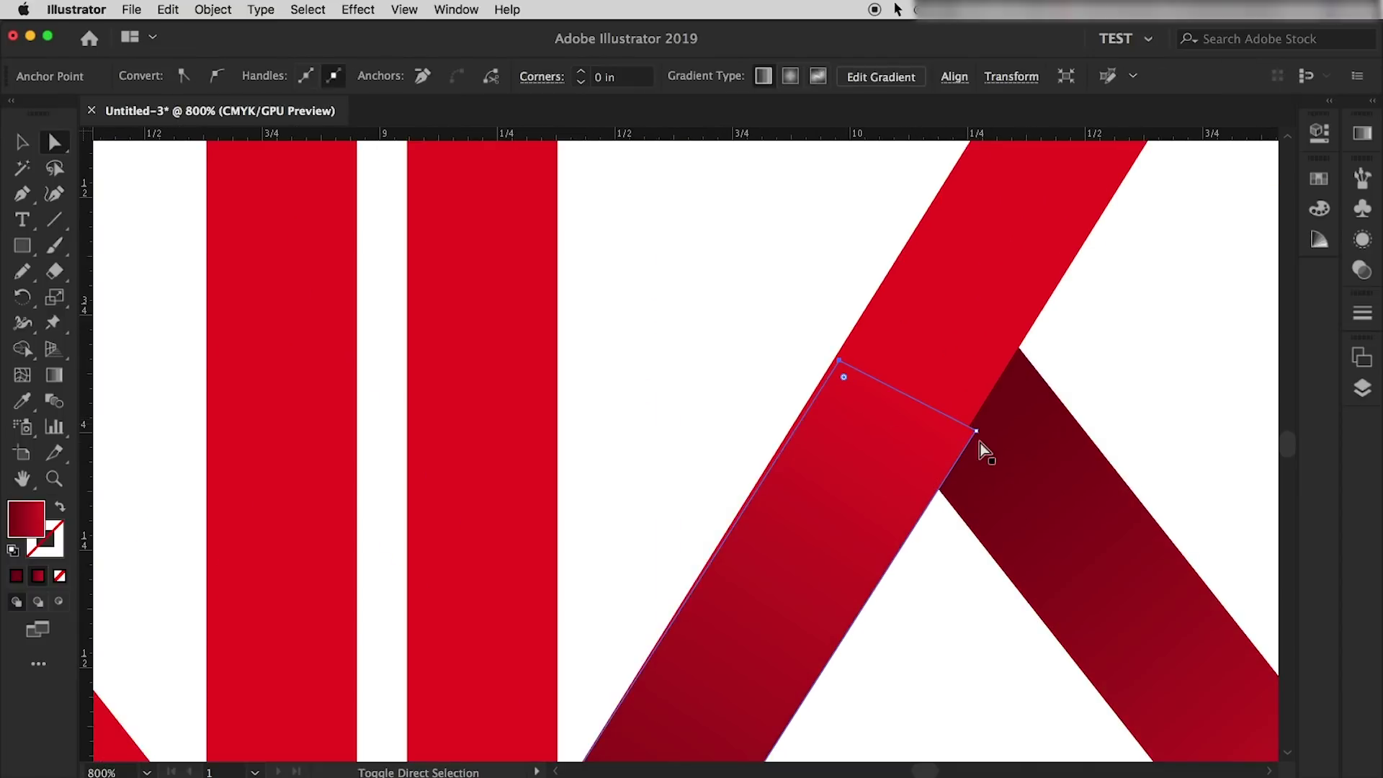
drag(977, 431, 971, 428)
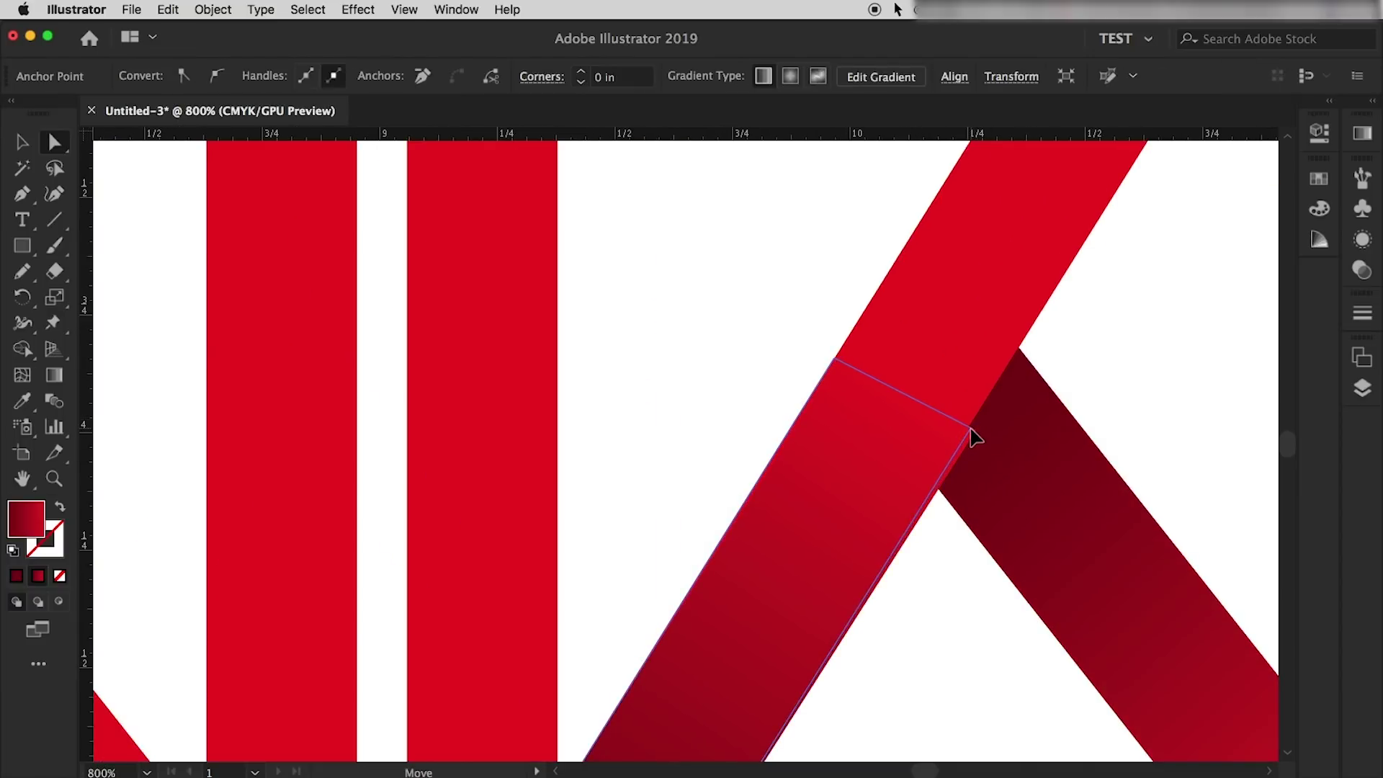
key(super+shift+a)
Pan down to review the shaded K leg.
scroll(1082, 550, down, 2)
scroll(1082, 551, down, 2)
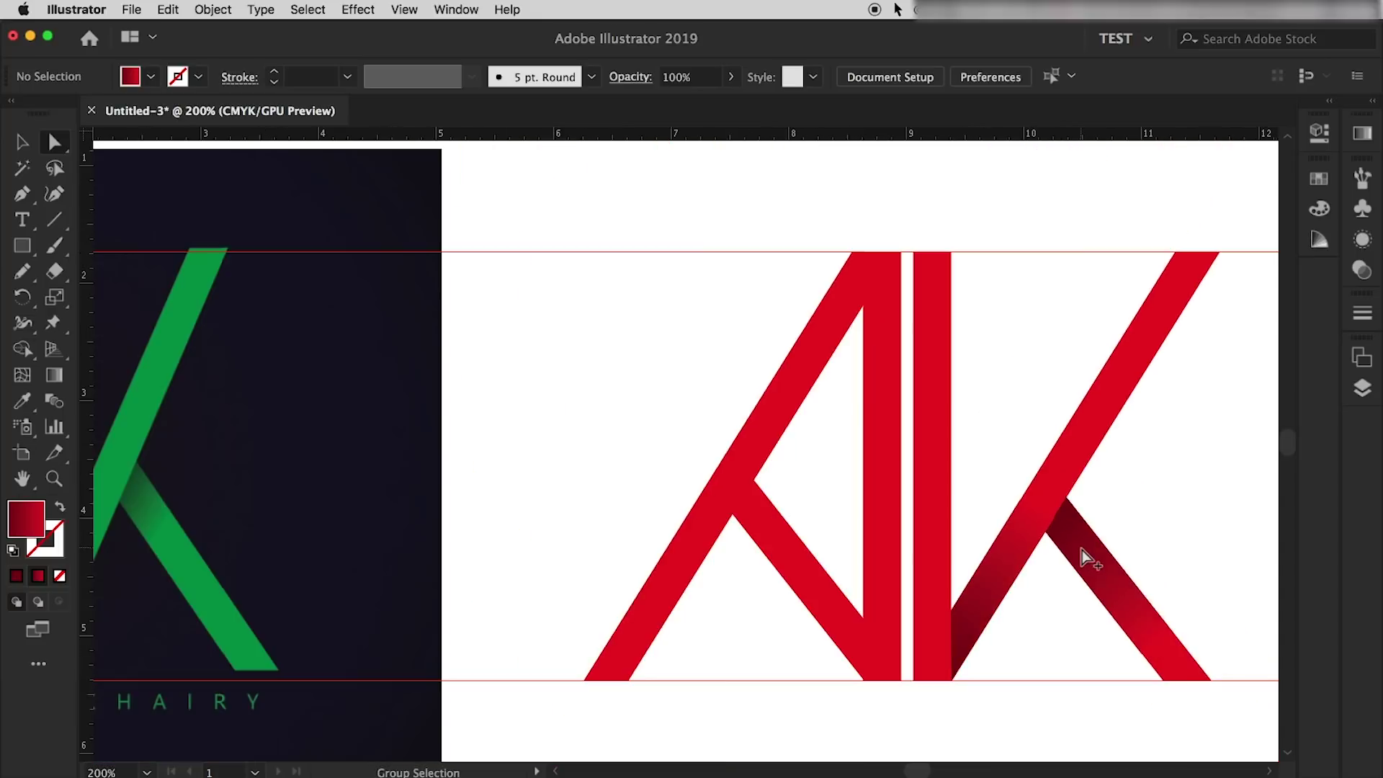
scroll(1088, 556, down, 1)
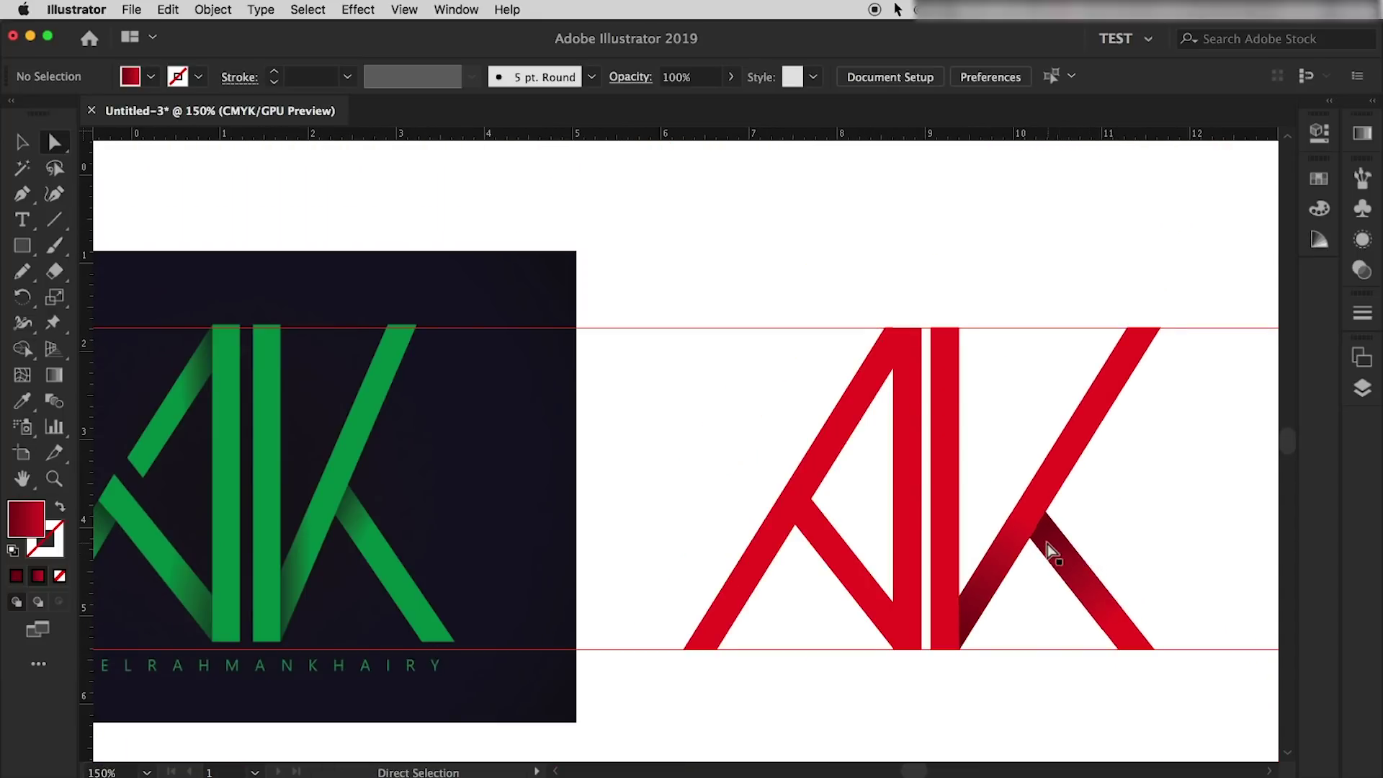
scroll(1047, 544, down, 1)
scroll(1052, 538, right, 2)
scroll(1054, 537, down, 1)
scroll(1056, 536, down, 1)
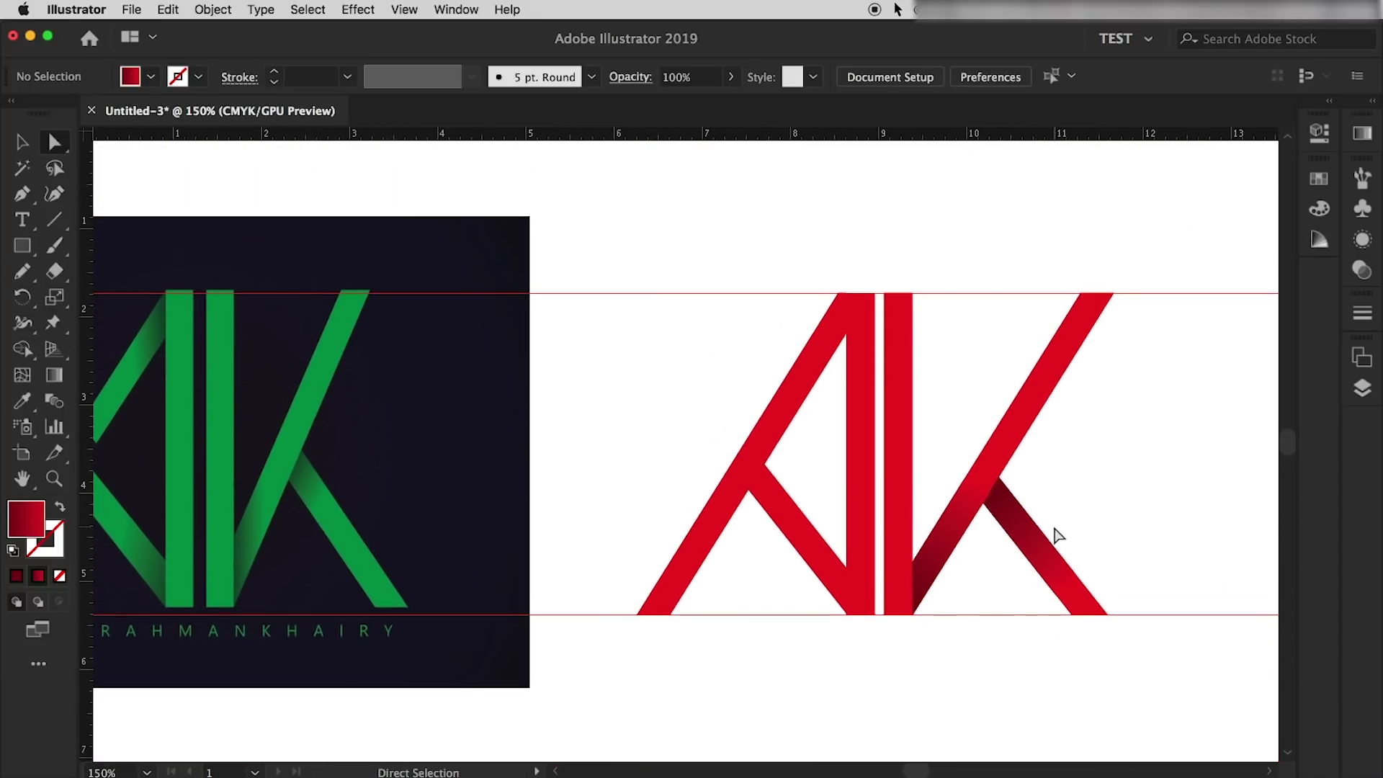
scroll(1056, 534, down, 1)
click(1056, 531)
click(1122, 510)
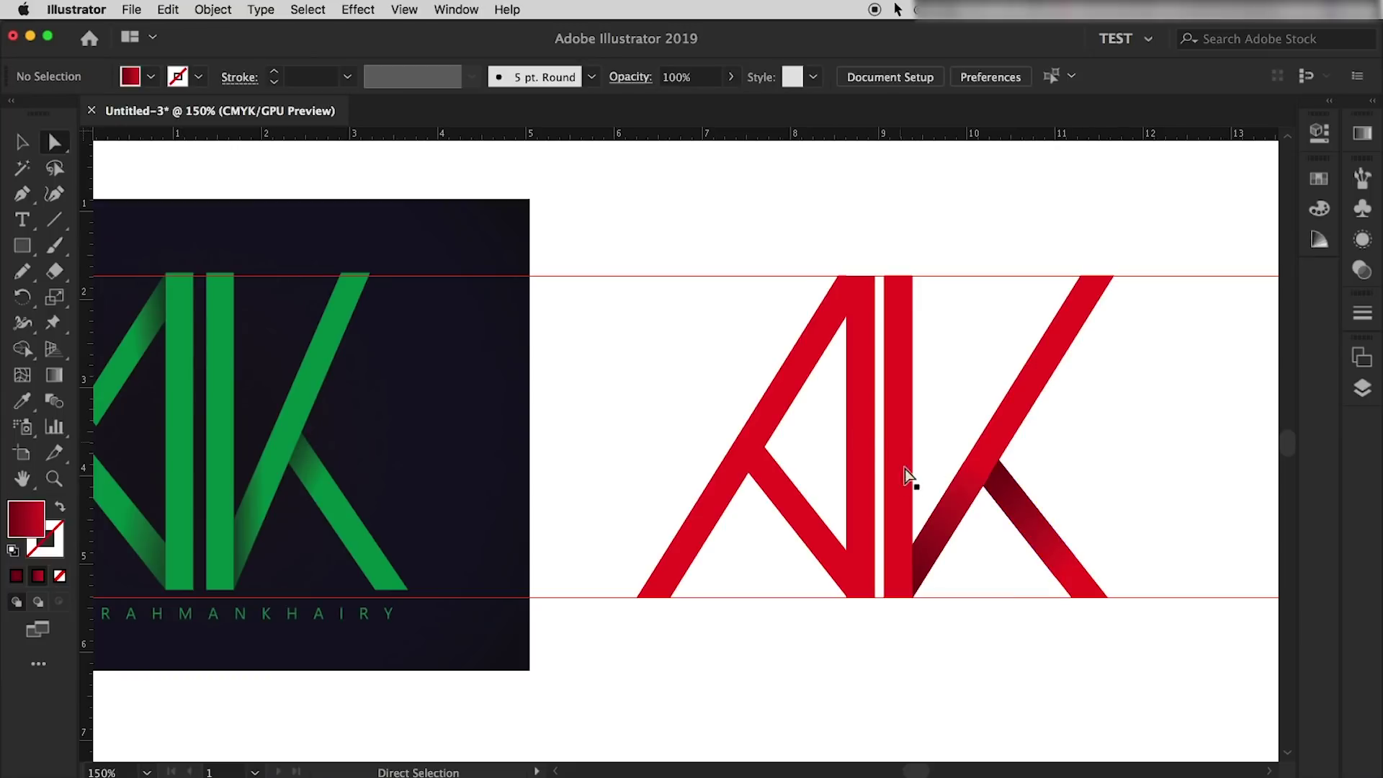
Select all the K's pieces and nudge them two steps right, away from the A.
key(v)
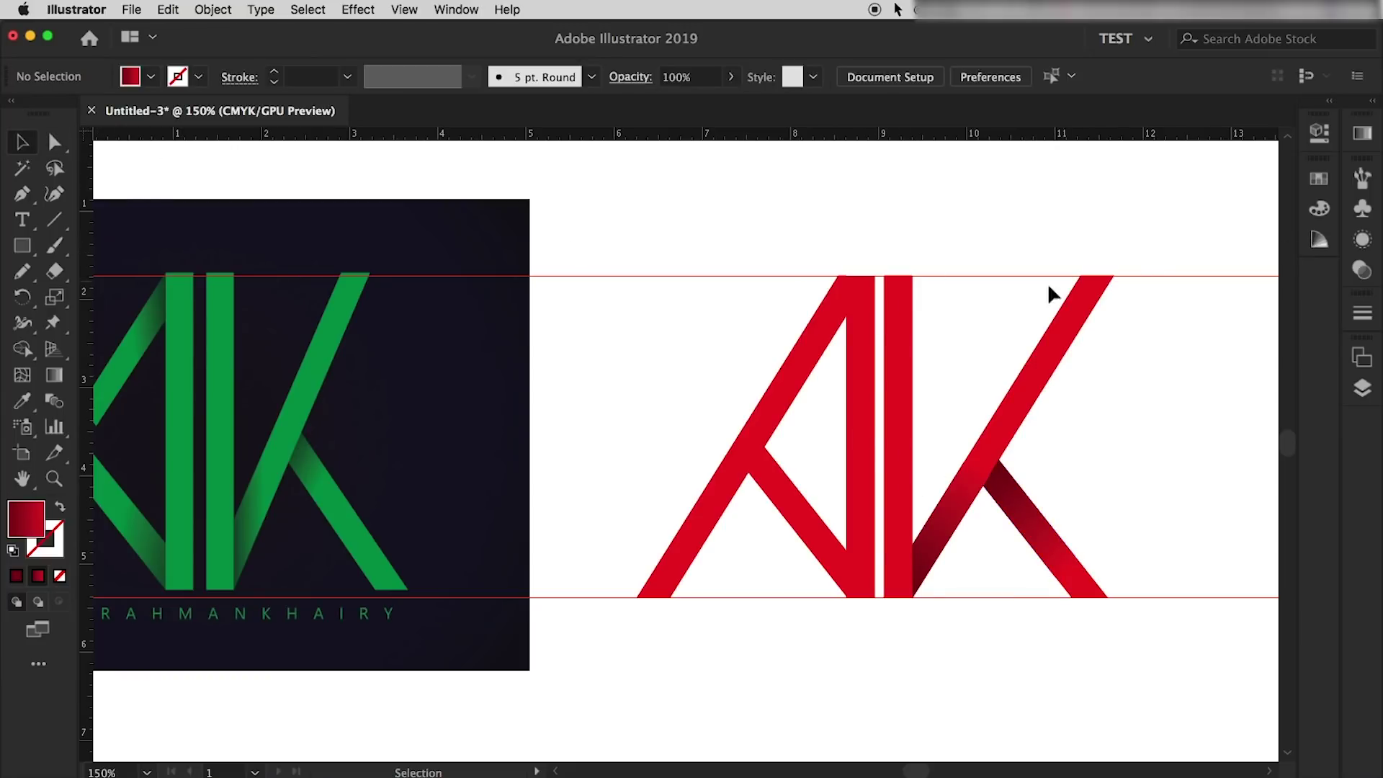
drag(1229, 191, 900, 691)
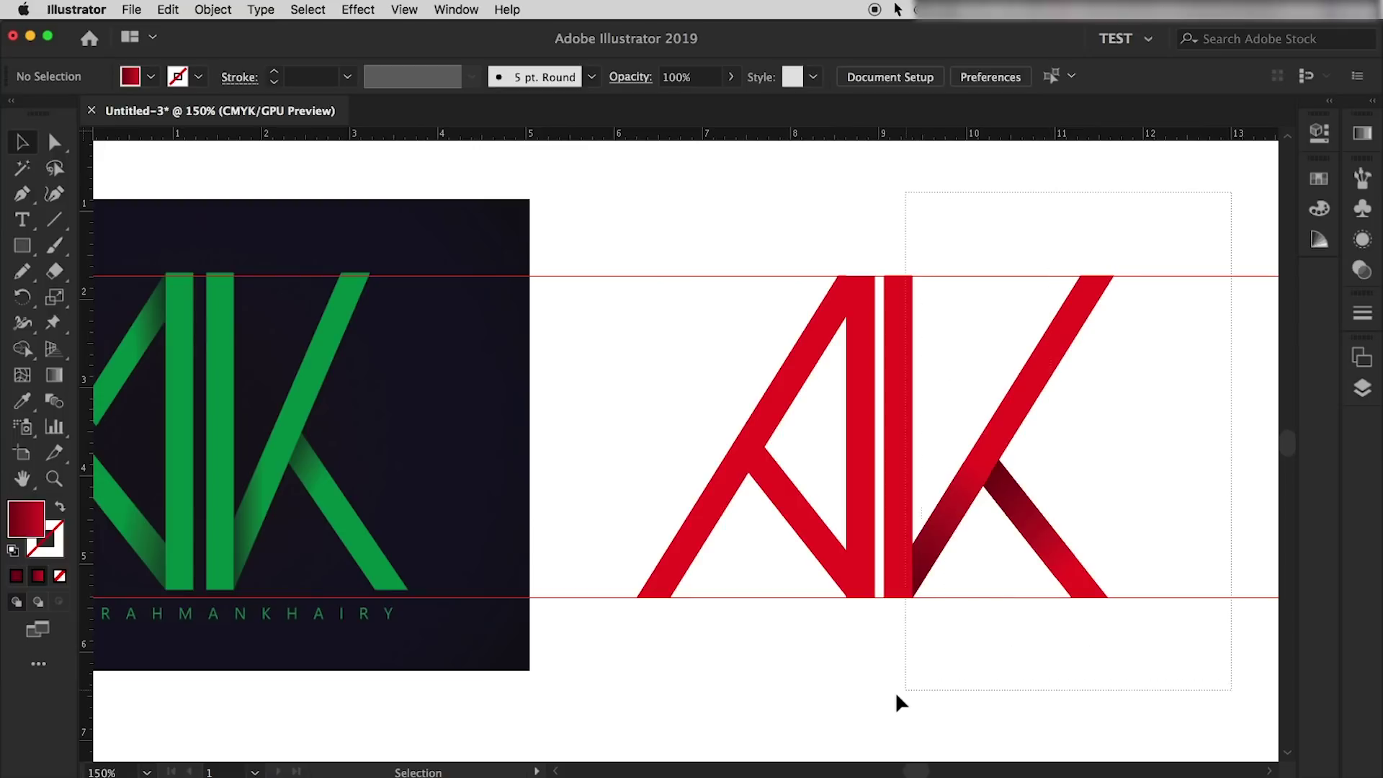
click(973, 672)
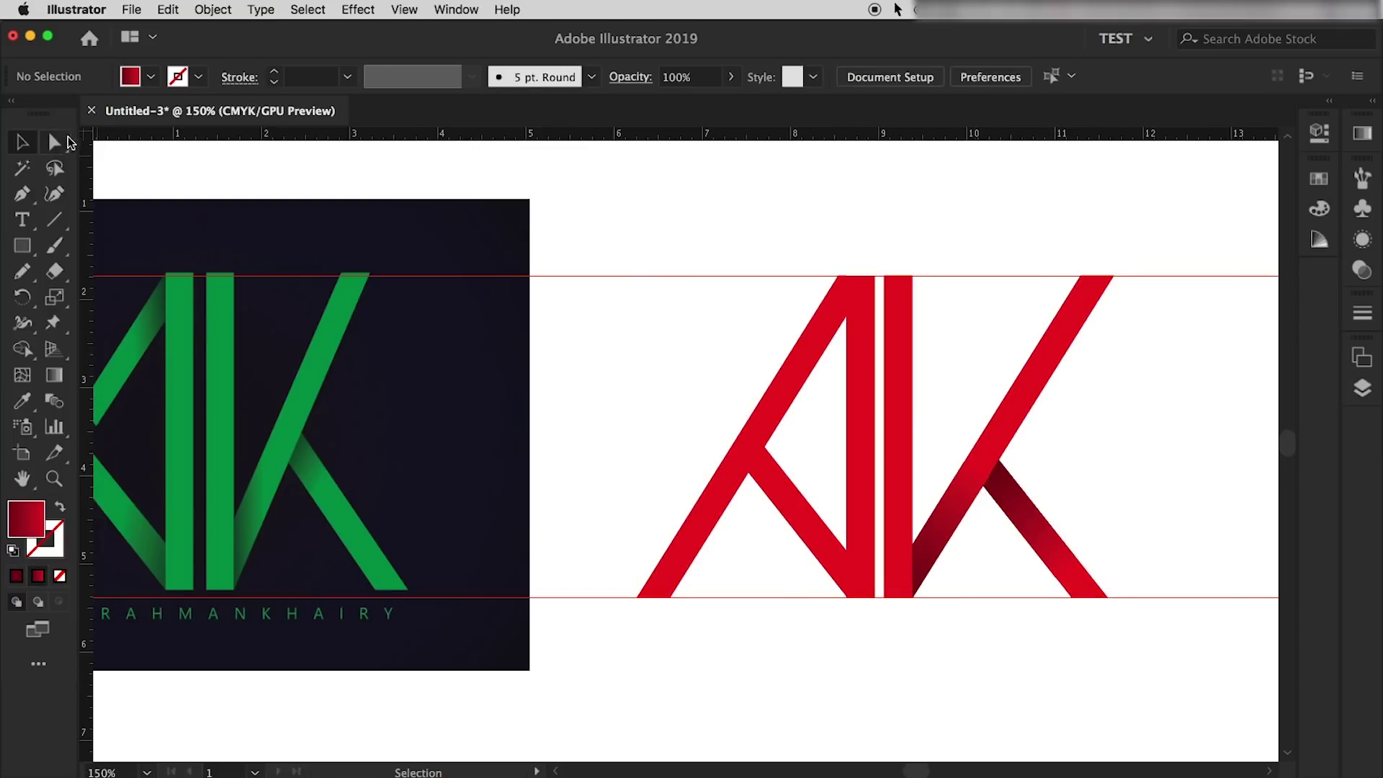
key(a)
drag(1214, 218, 886, 676)
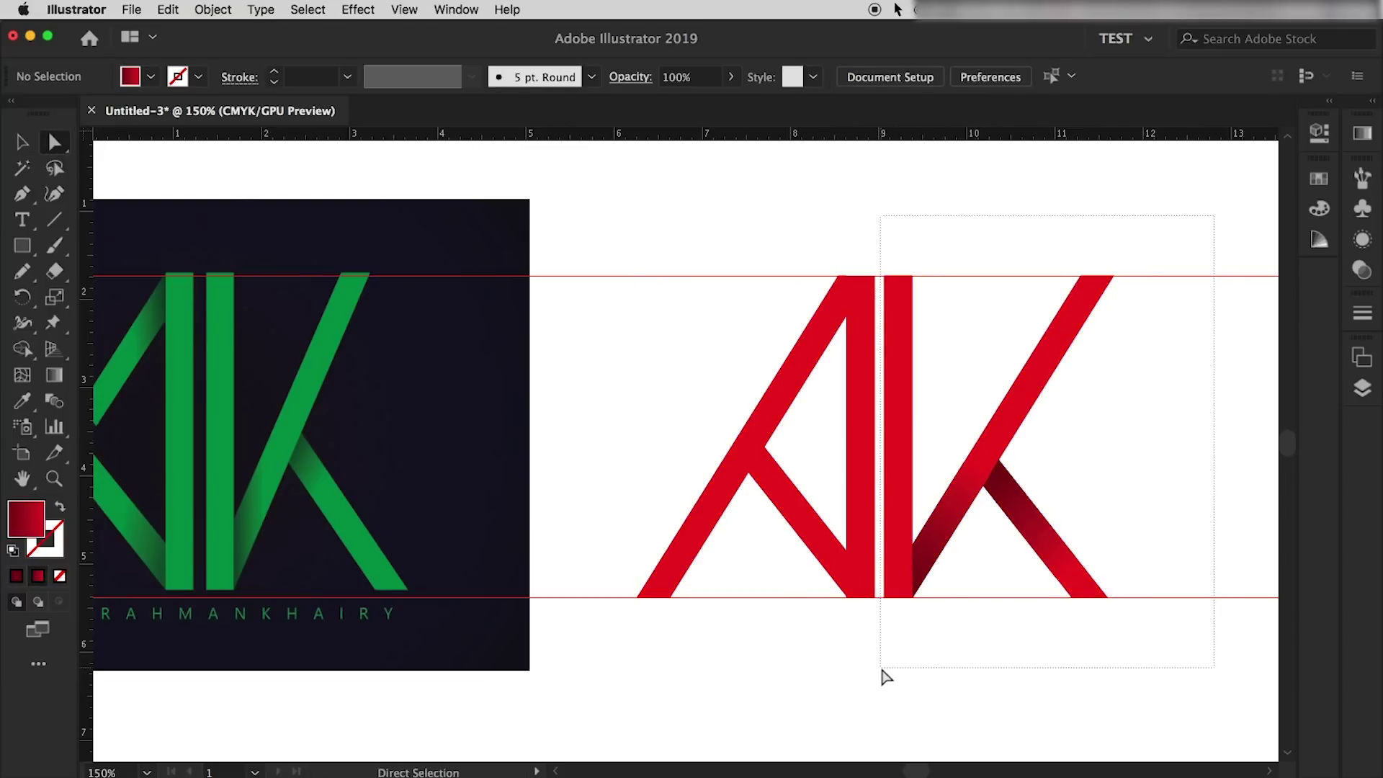
key(Right)
key(Right)
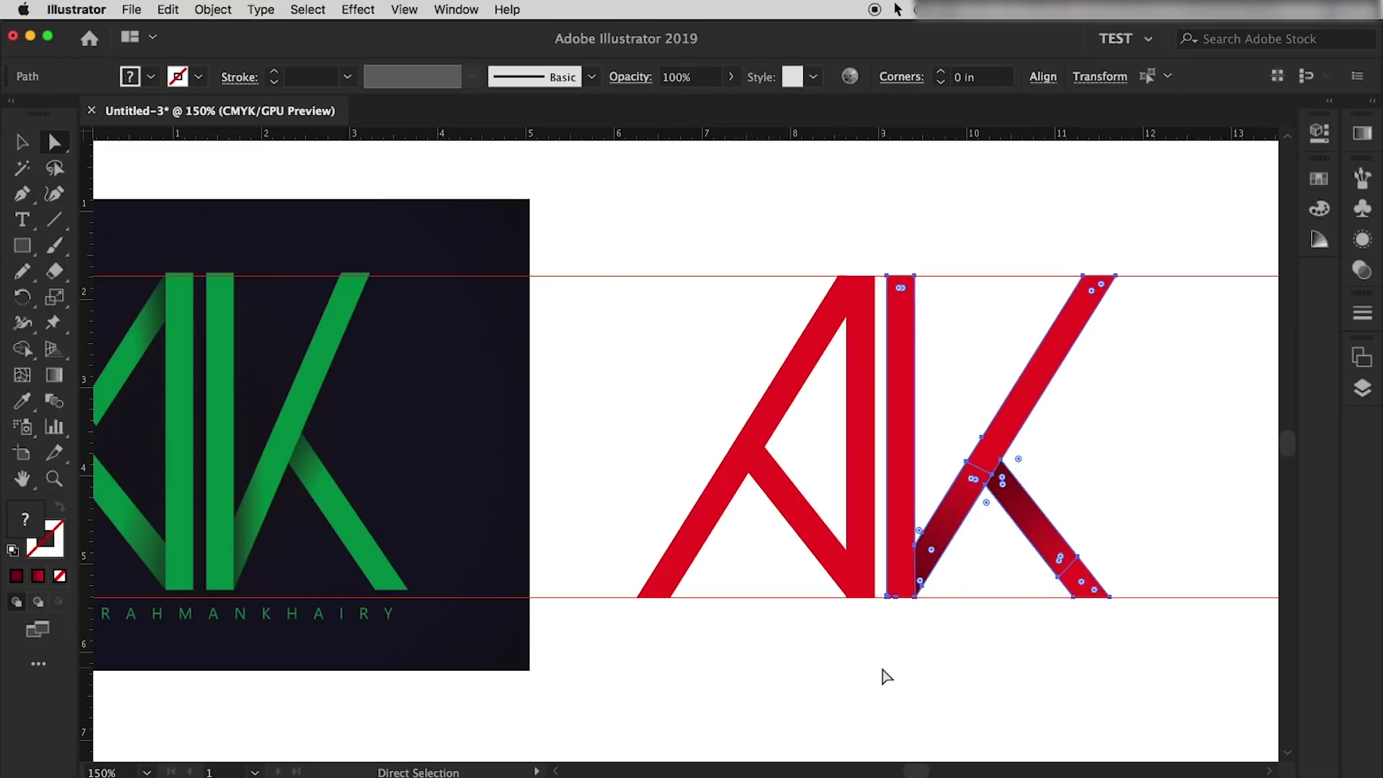
key(Right)
key(Right)
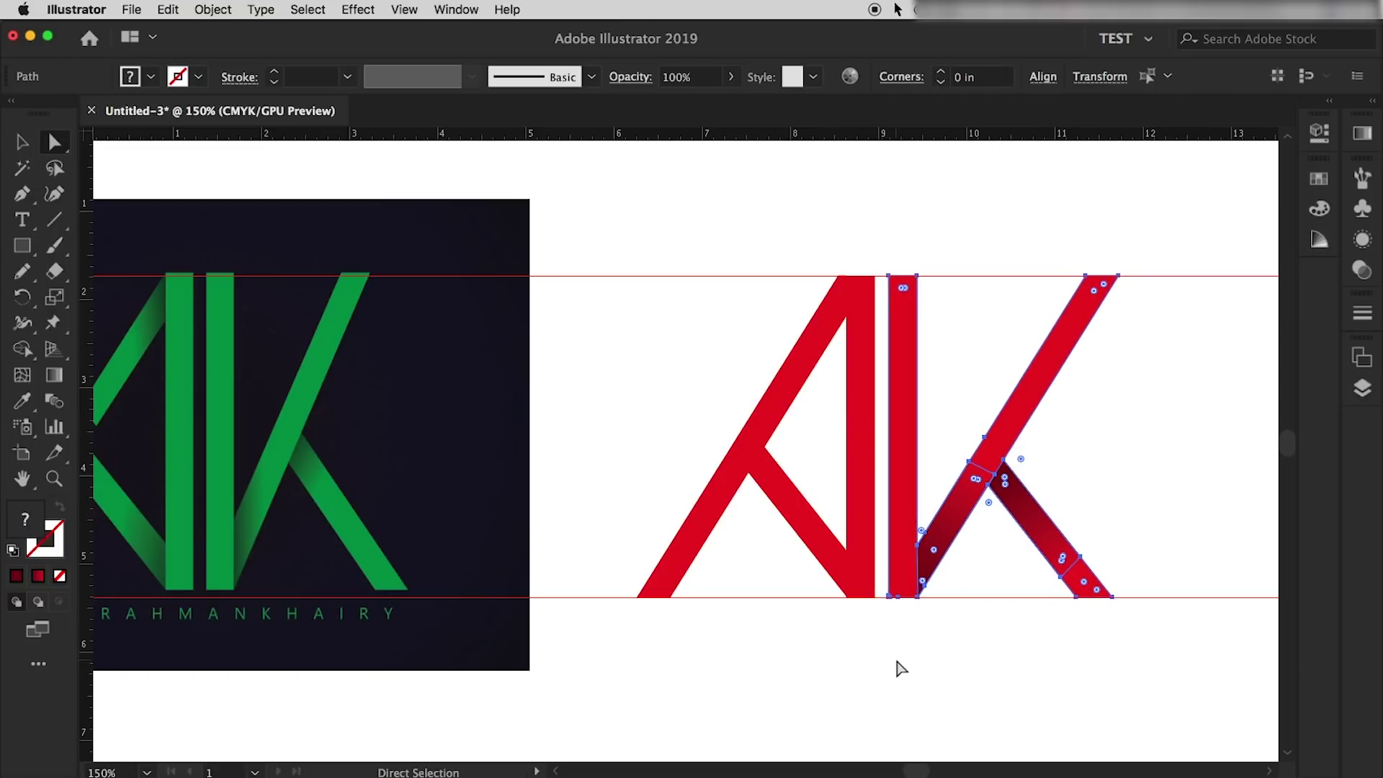
click(898, 664)
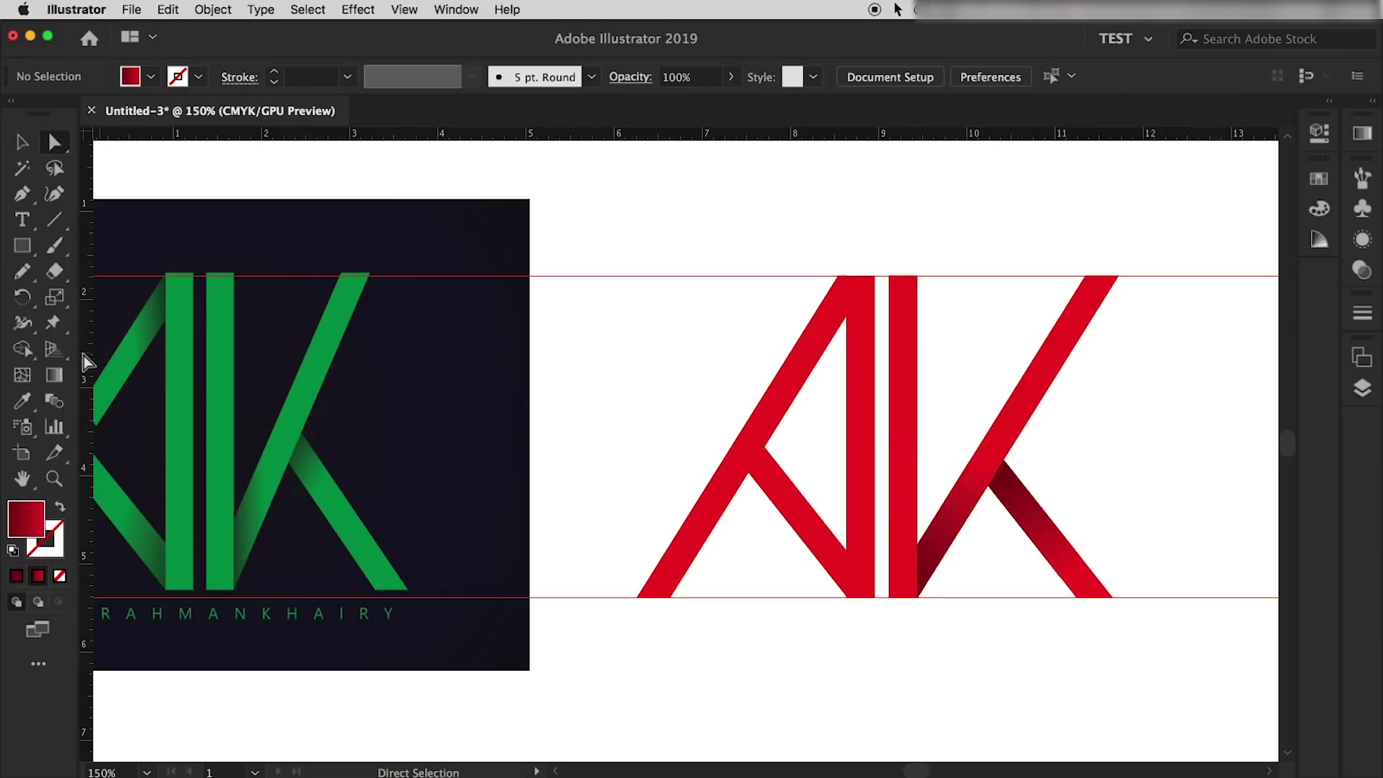
Place two vertical ruler guides at the K stem's left edge and the A's right edge.
drag(87, 360, 892, 374)
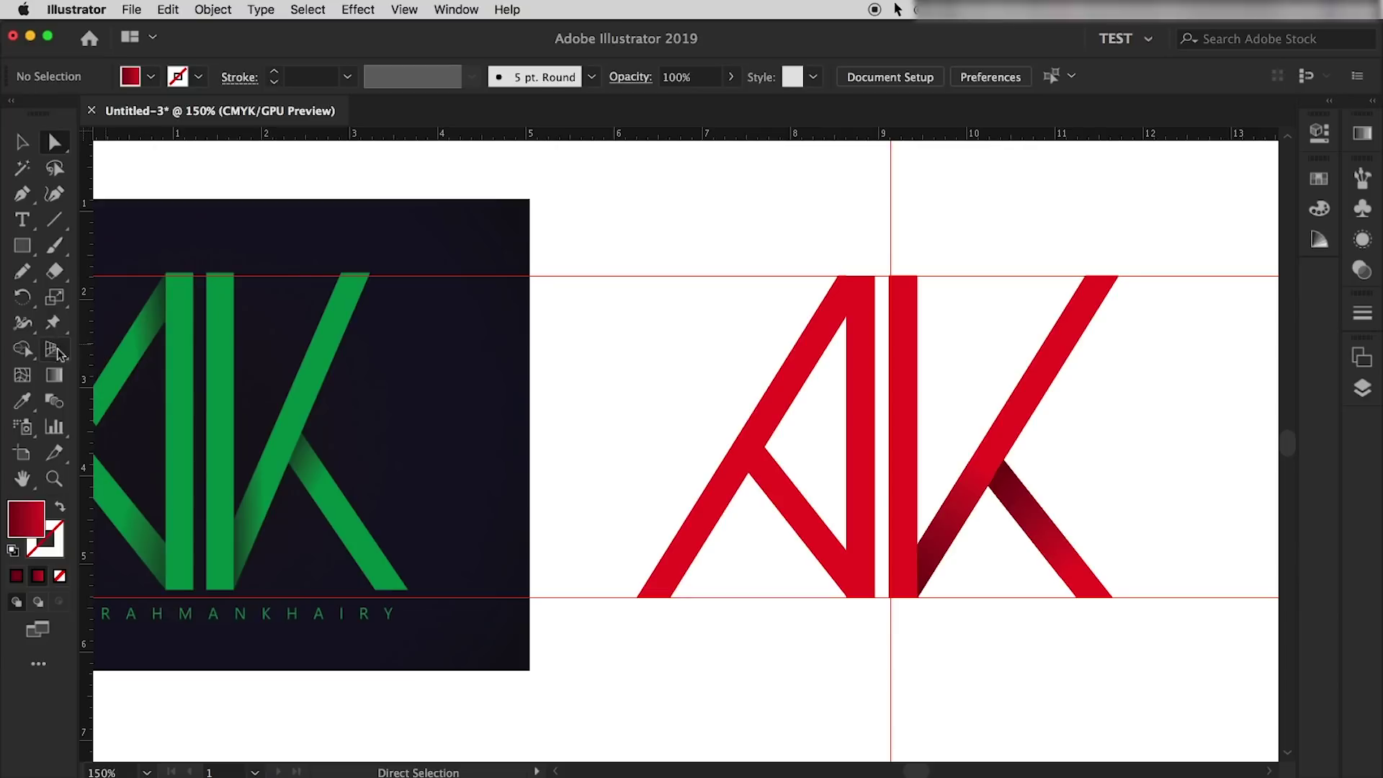
drag(86, 356, 876, 373)
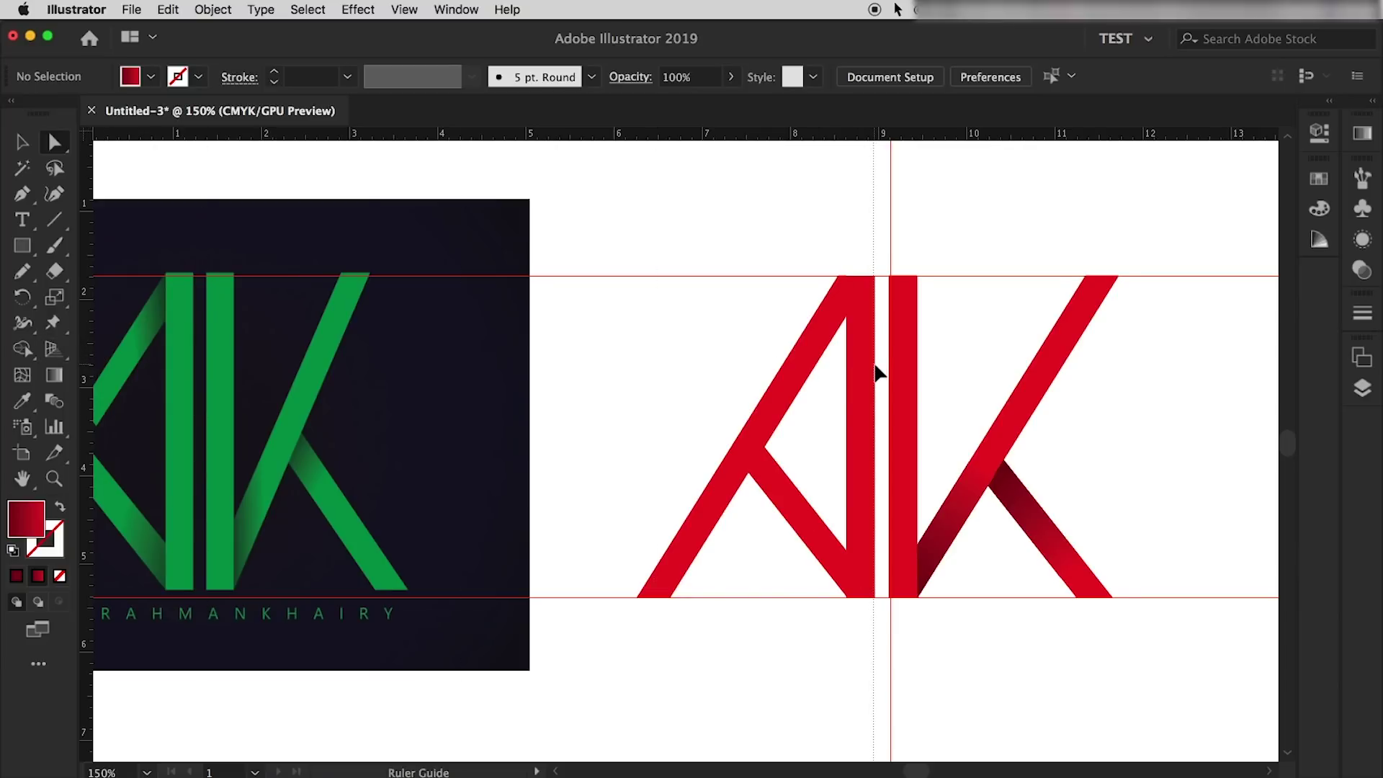
drag(876, 372, 876, 373)
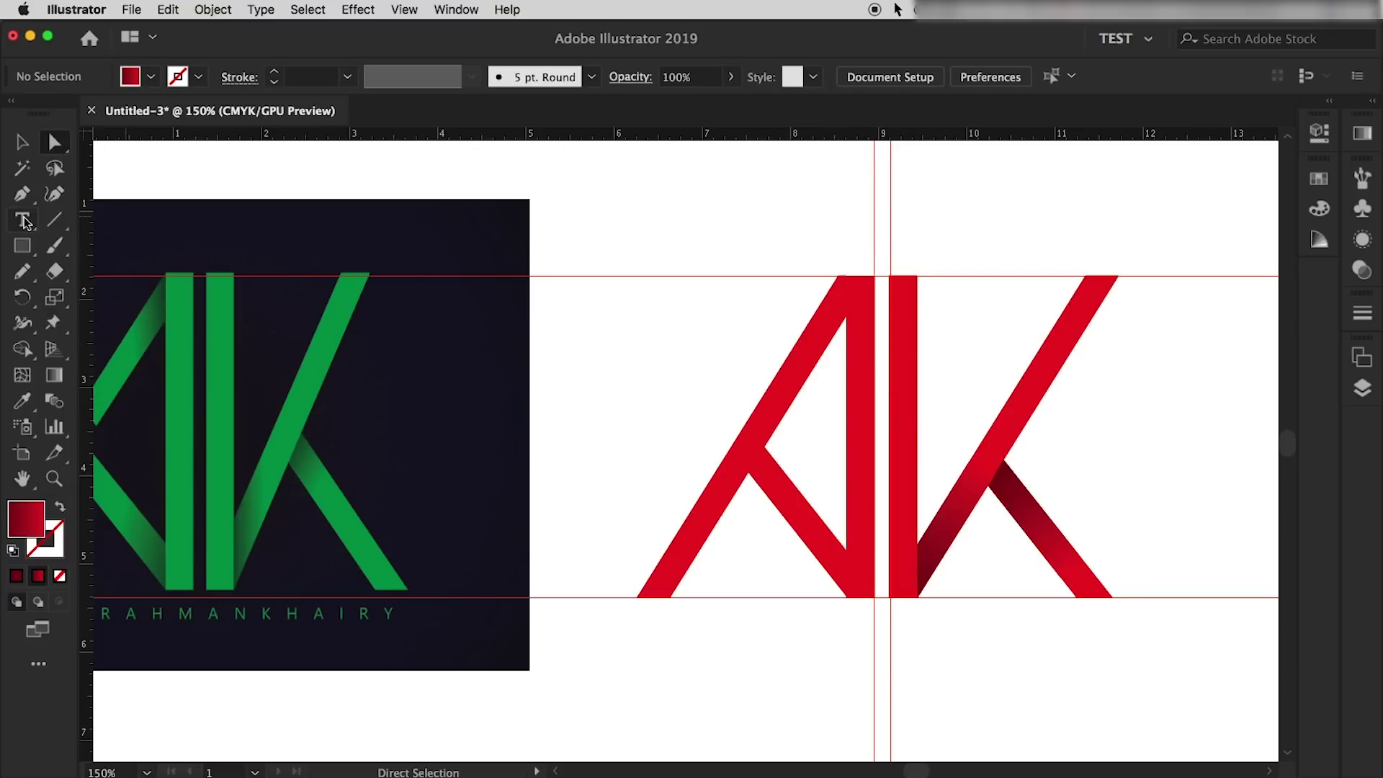
Set the fill to None and the stroke to black.
click(150, 76)
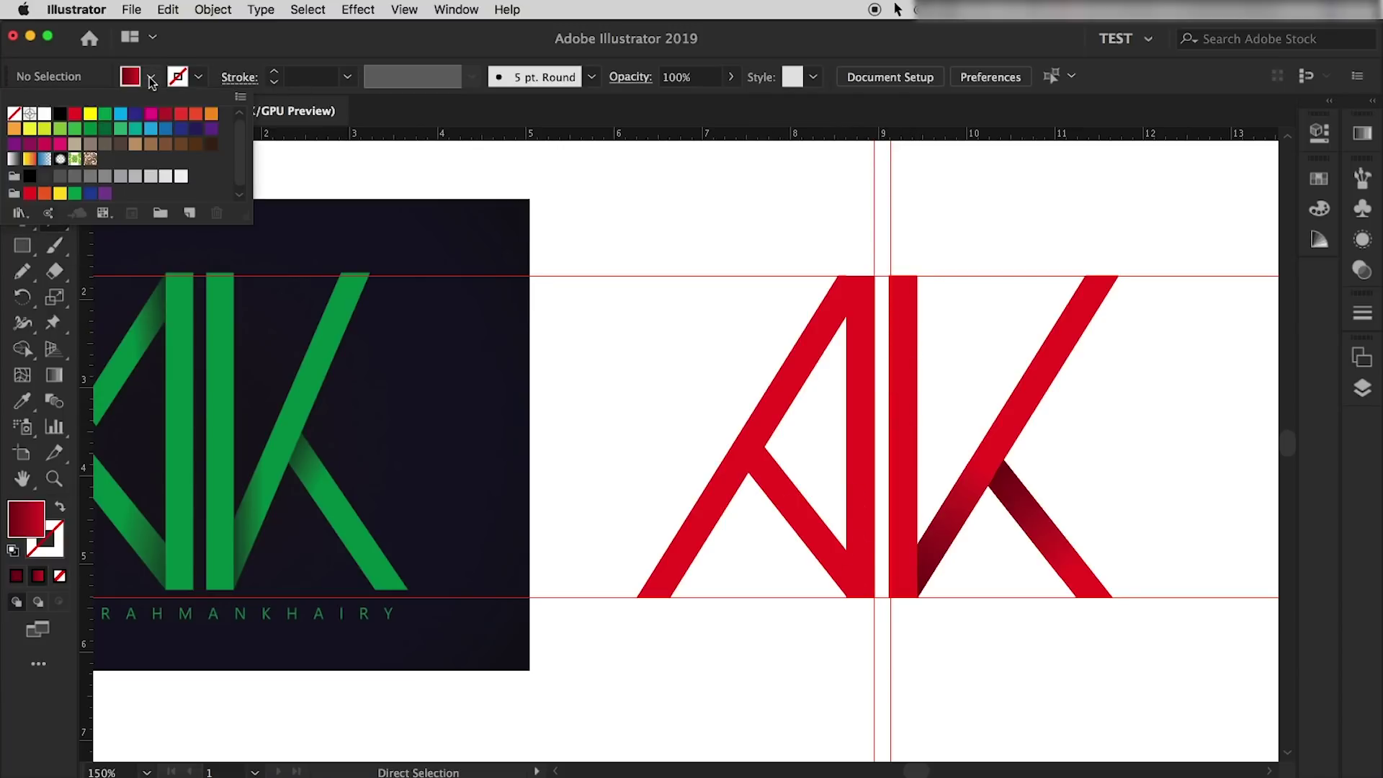
click(14, 113)
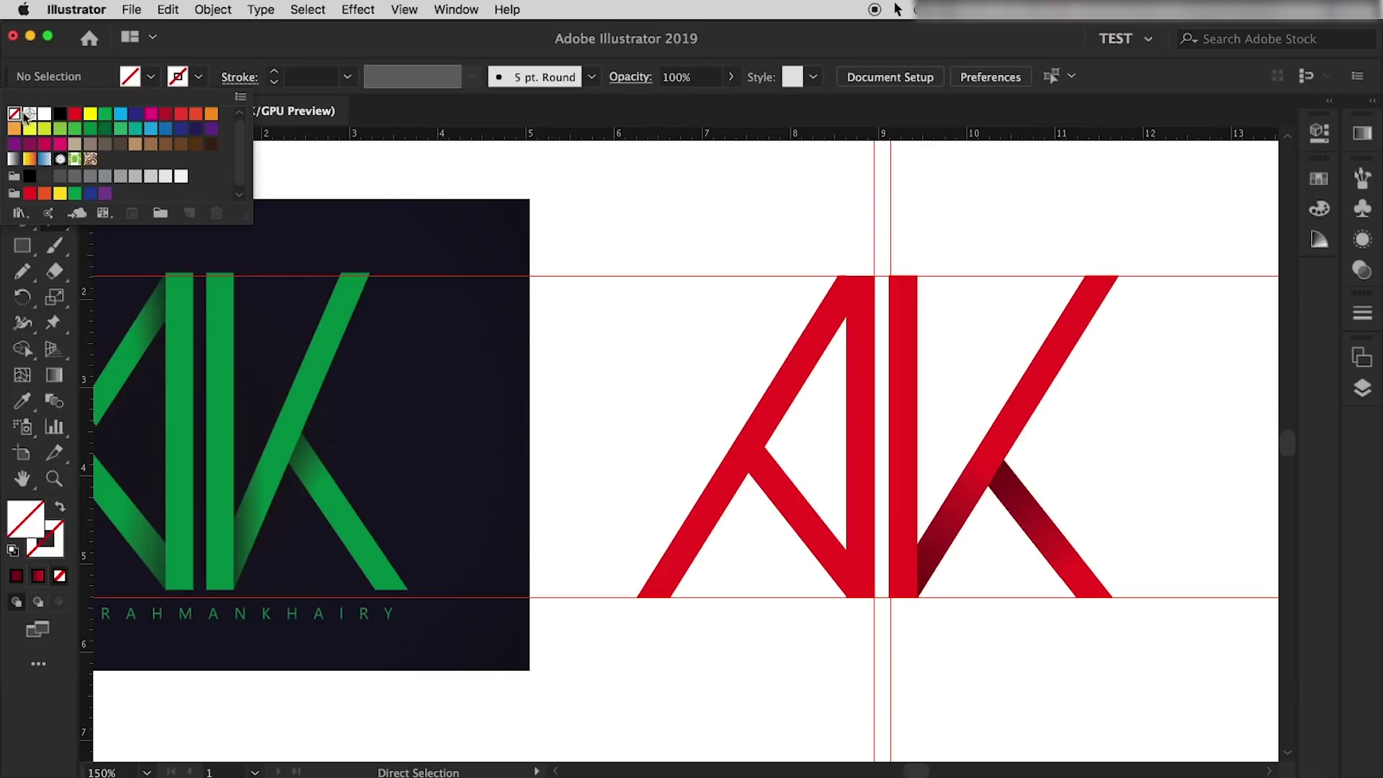
click(200, 77)
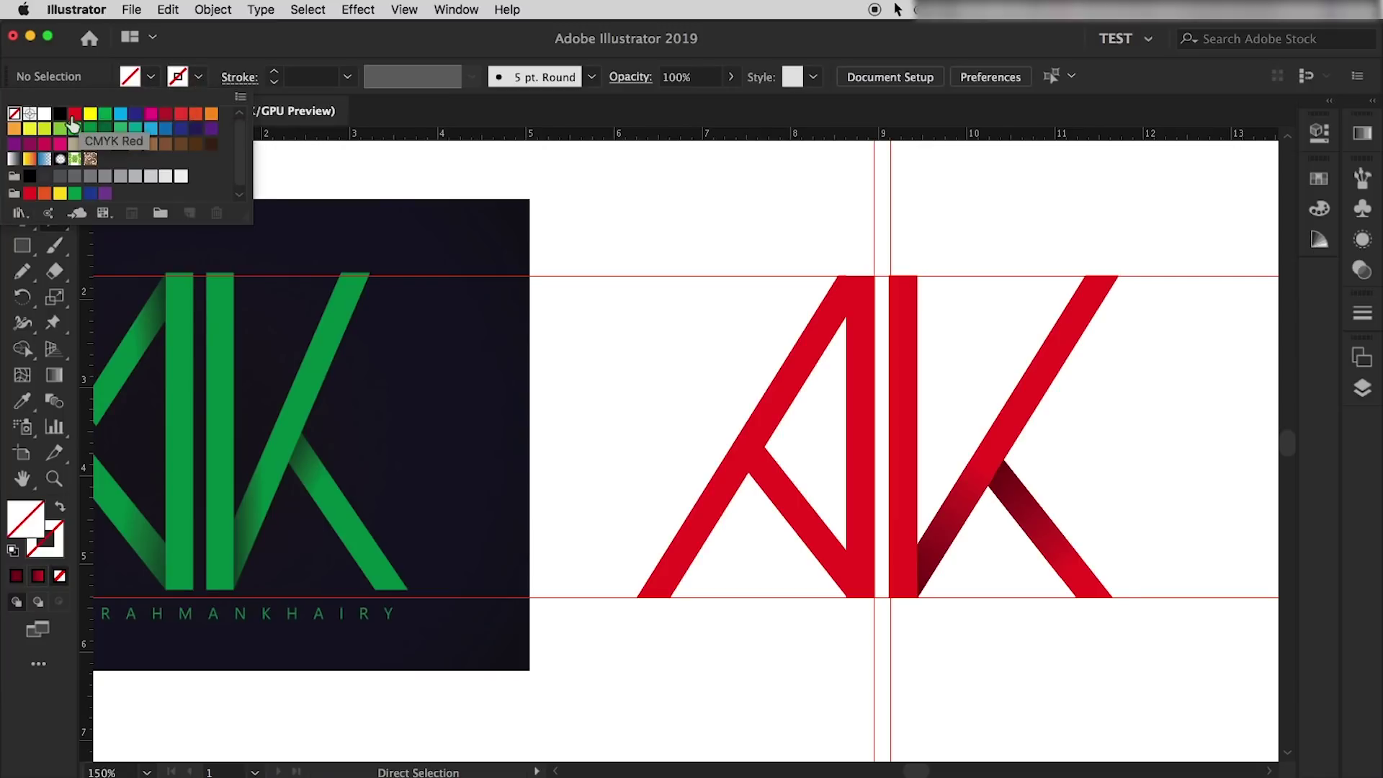
click(60, 113)
click(900, 124)
Draw two thin vertical lines with the Line Segment tool, one along each guide.
key(backslash)
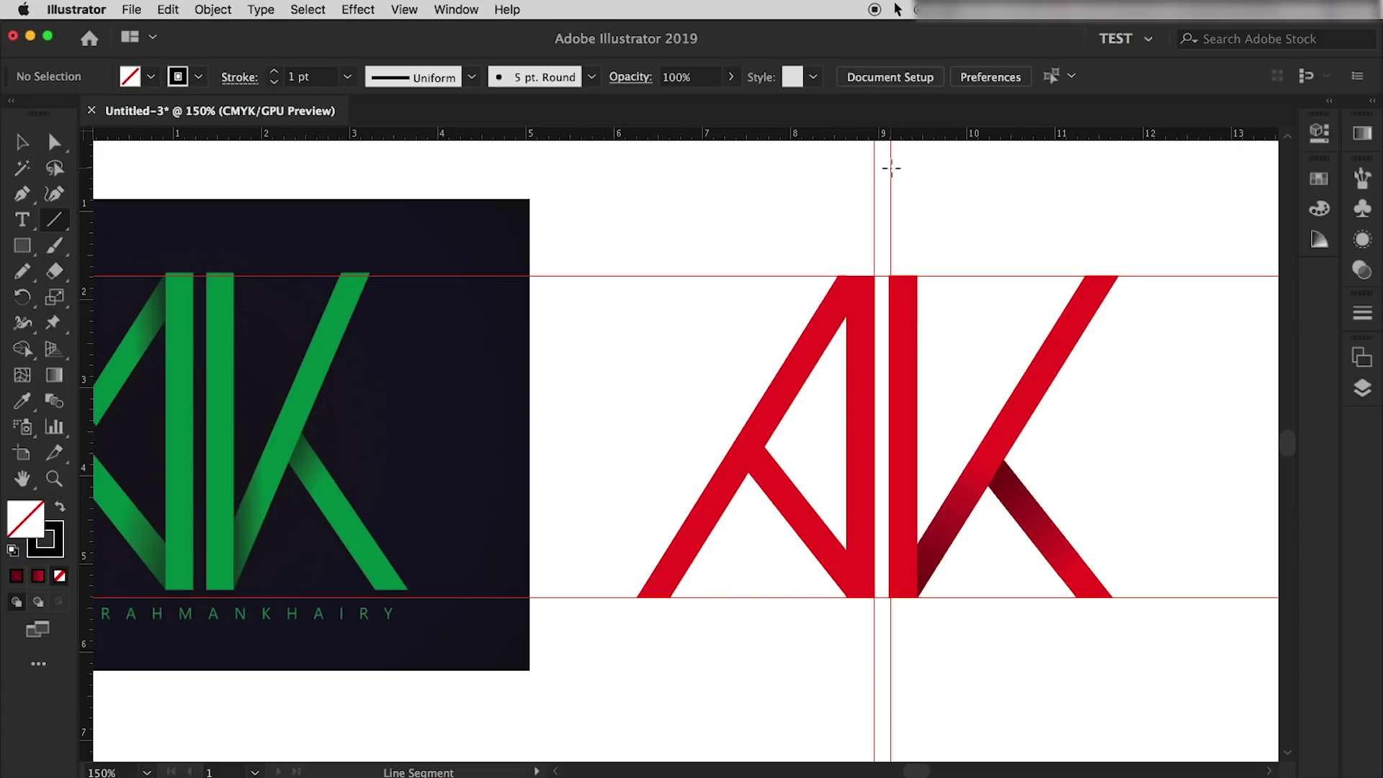
scroll(892, 360, down, 4)
scroll(894, 577, down, 1)
drag(890, 578, 890, 577)
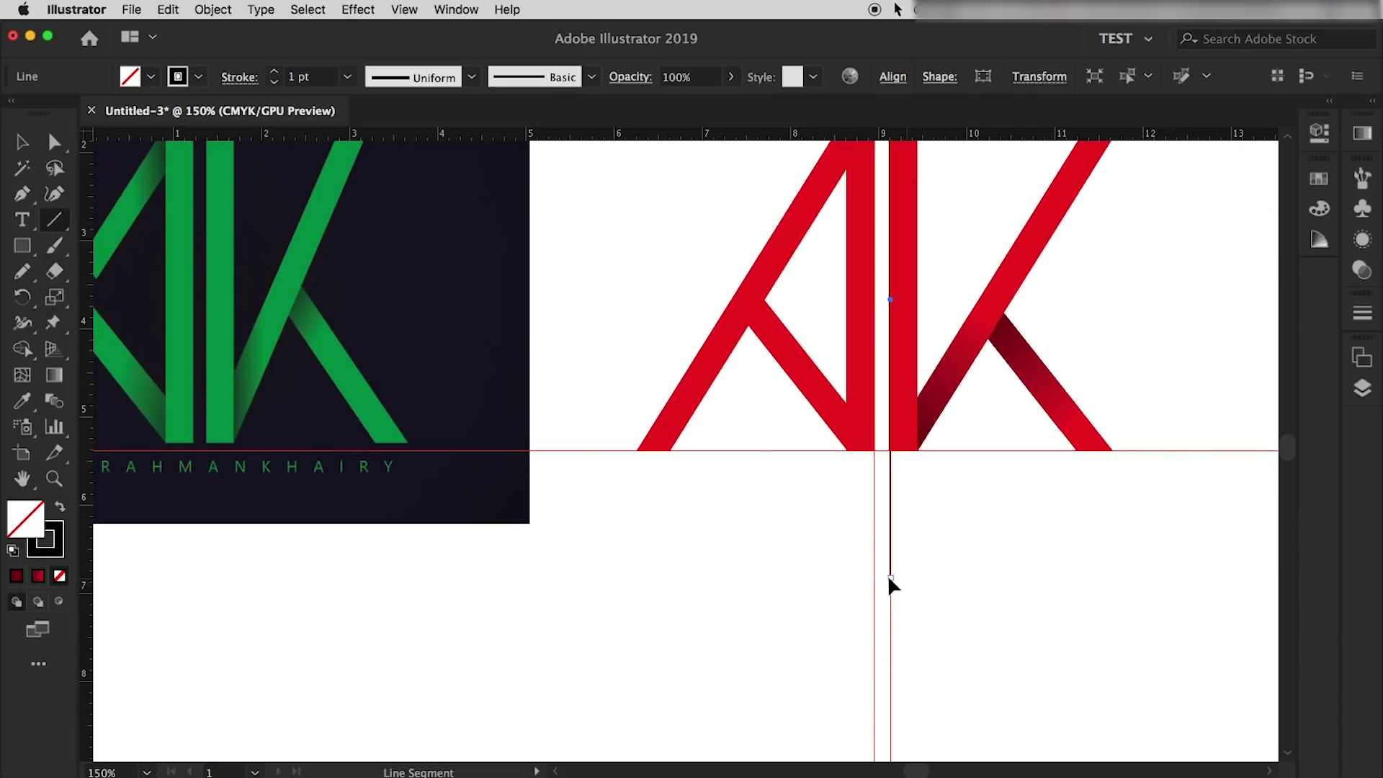
scroll(889, 576, up, 2)
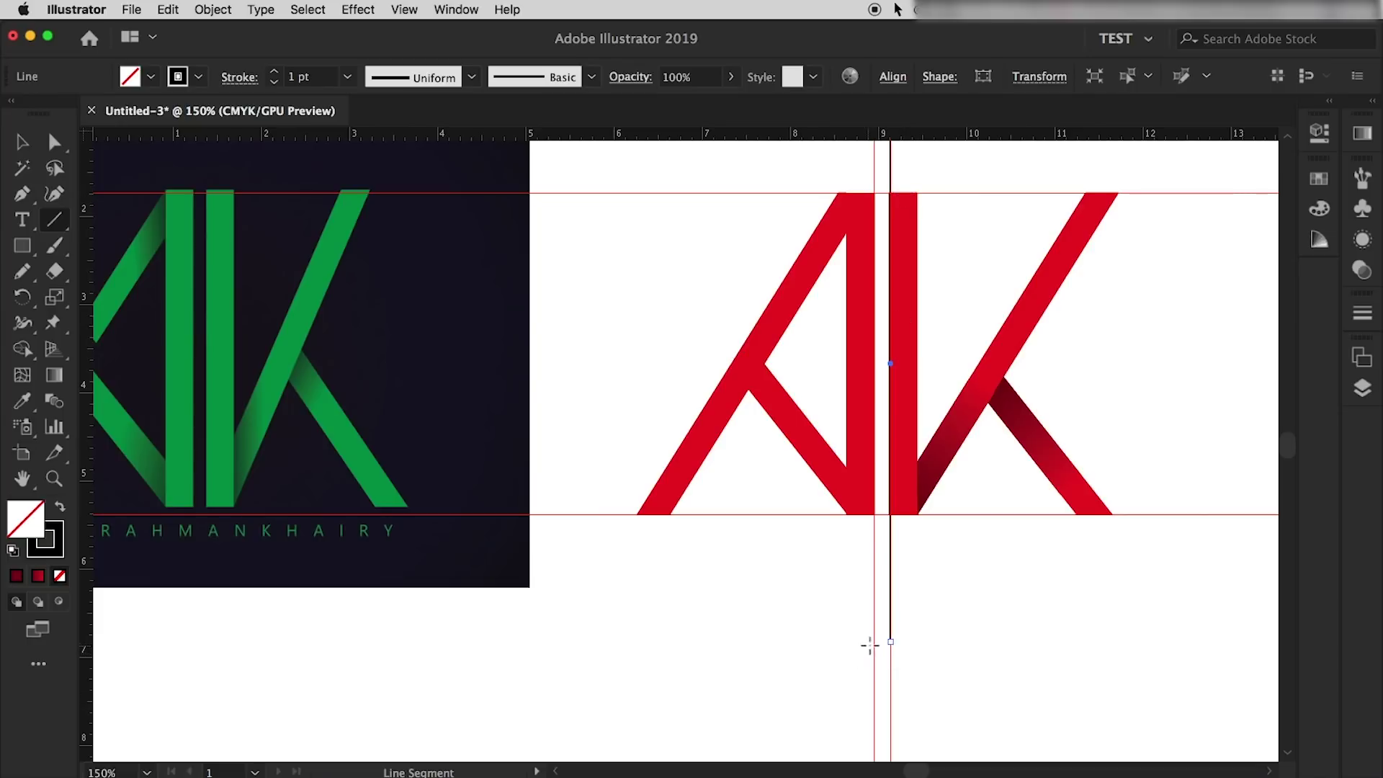
scroll(863, 254, up, 4)
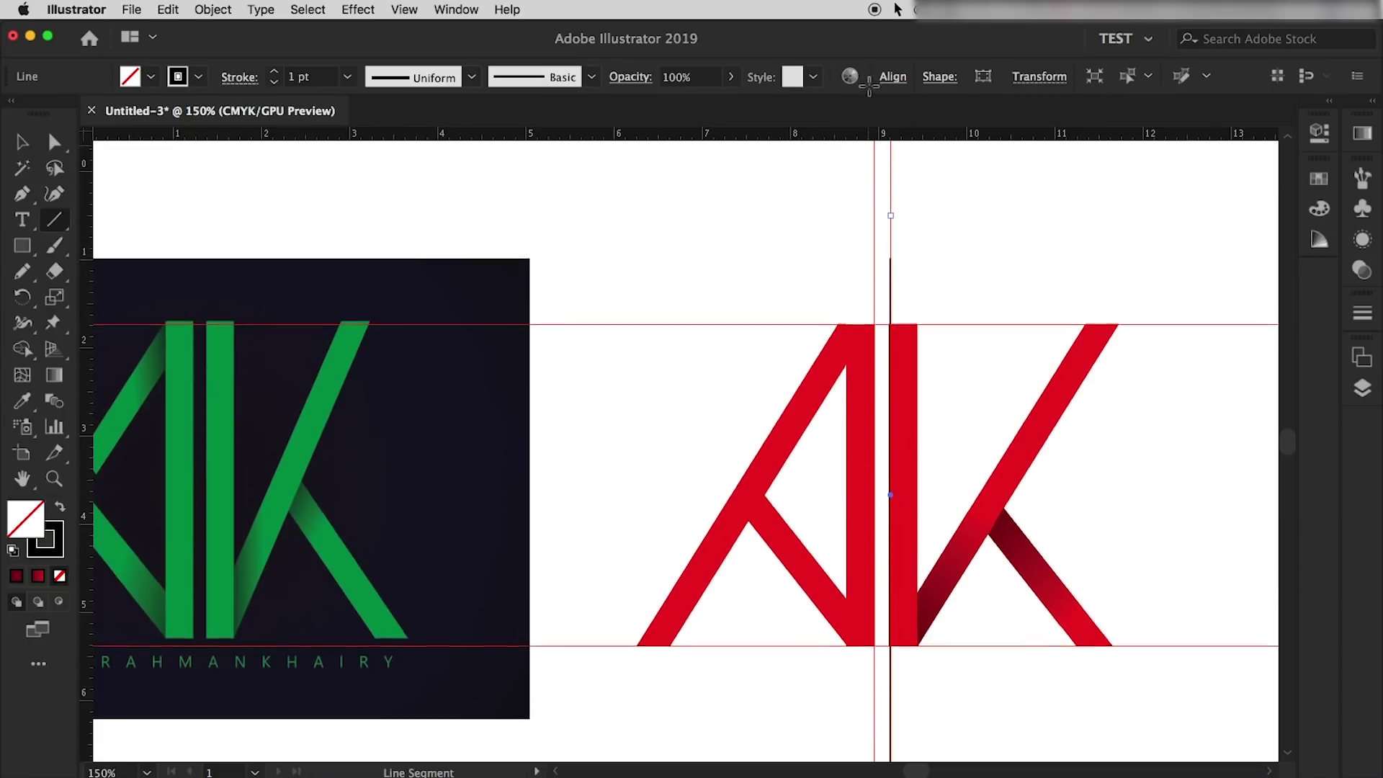
scroll(870, 306, up, 2)
drag(873, 272, 874, 762)
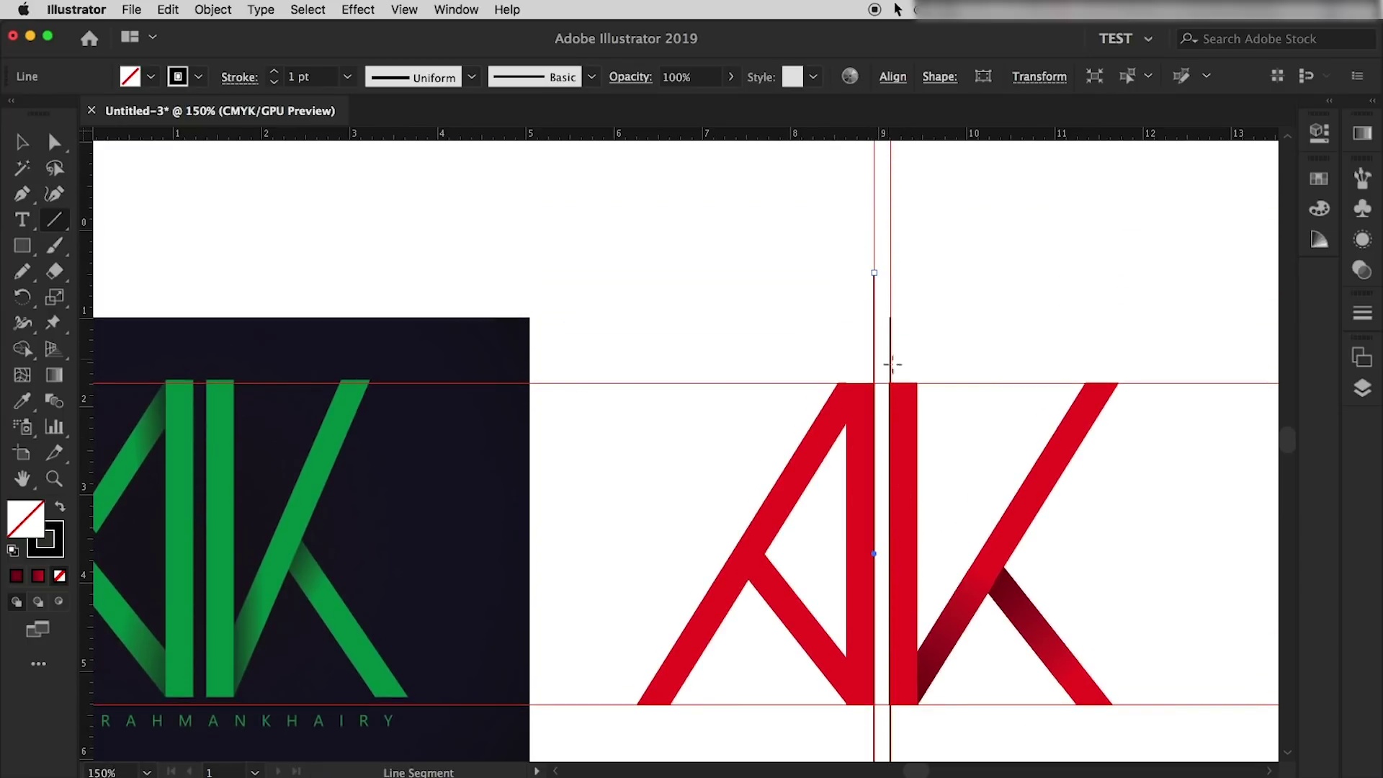
click(22, 142)
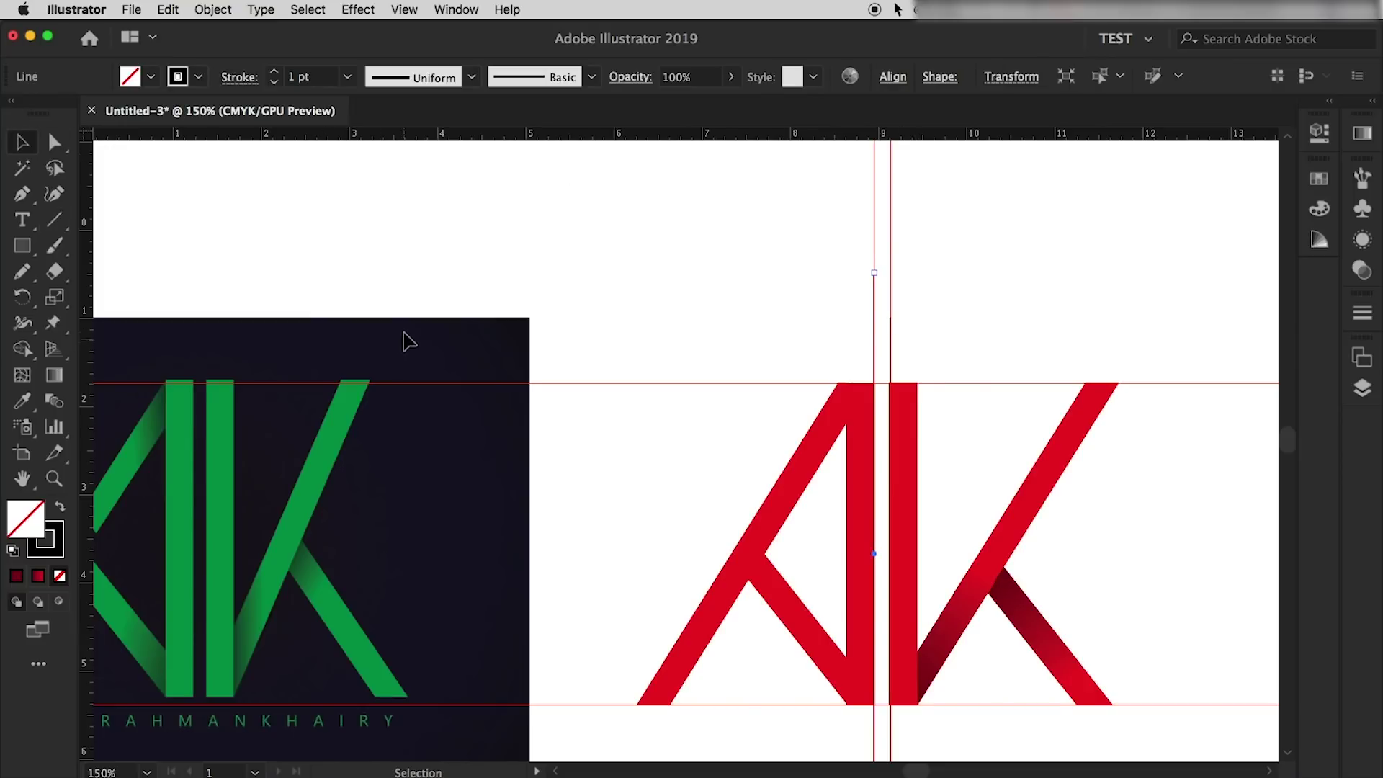
Rotate the two vertical lines into a diagonal and drop them across the A's right leg.
scroll(691, 345, down, 1)
mouse_move(809, 343)
mouse_down()
mouse_move(831, 340)
mouse_move(819, 342)
mouse_up()
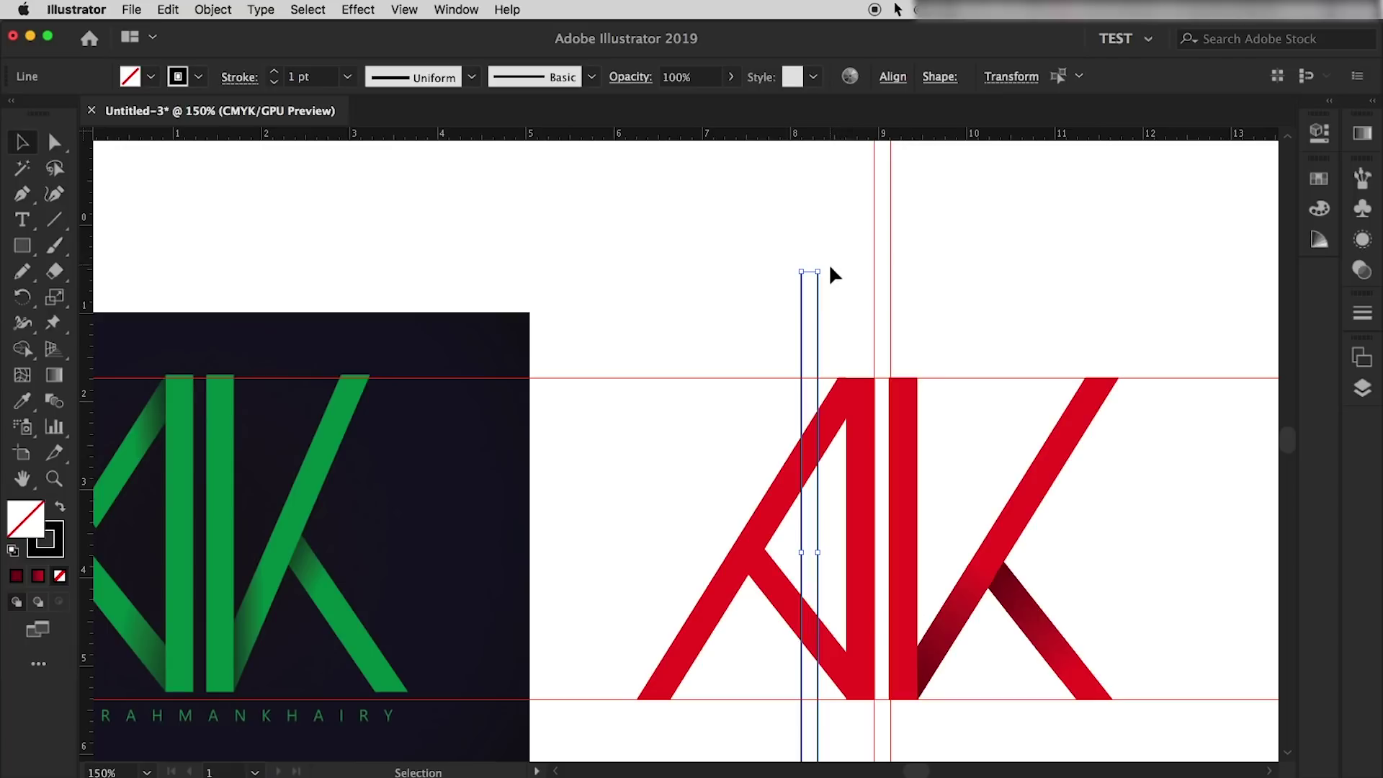
drag(825, 267, 655, 330)
scroll(819, 634, down, 3)
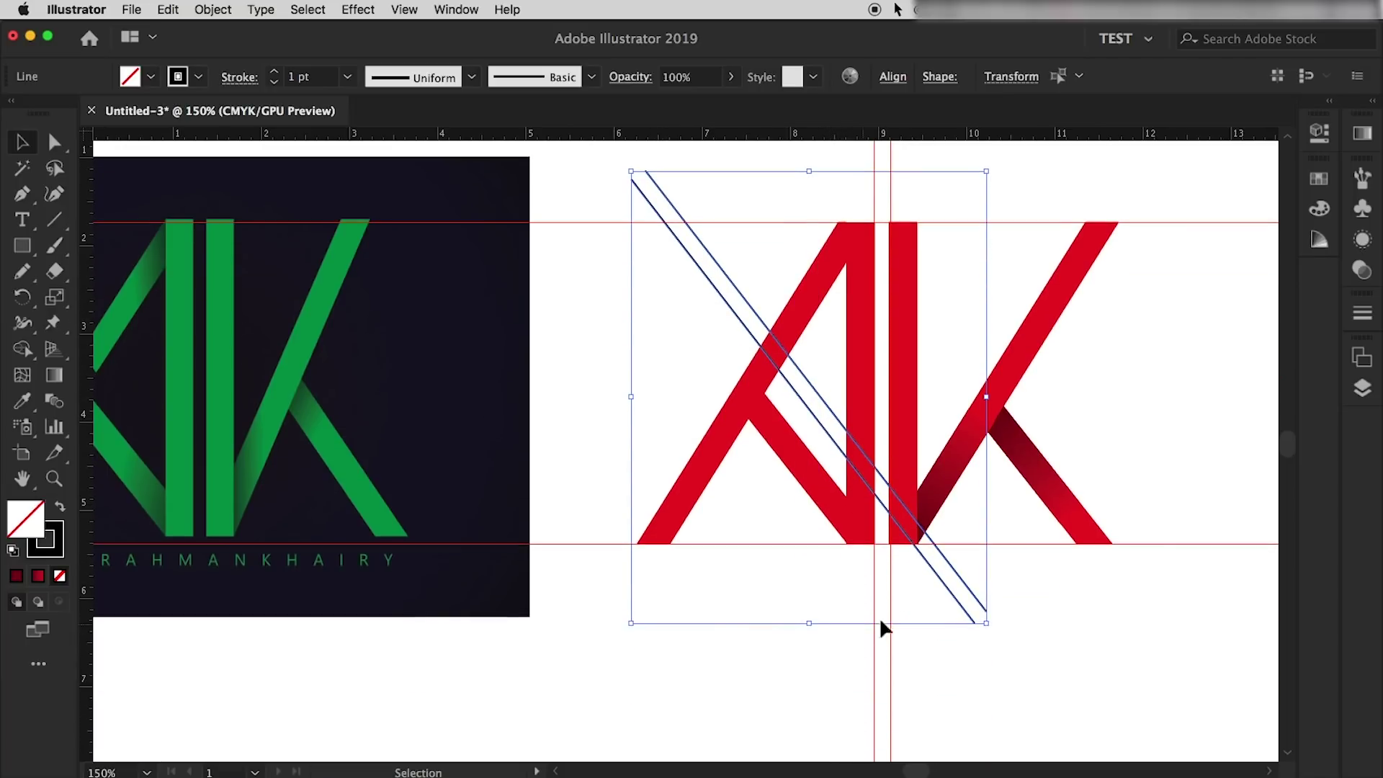
drag(958, 575, 943, 594)
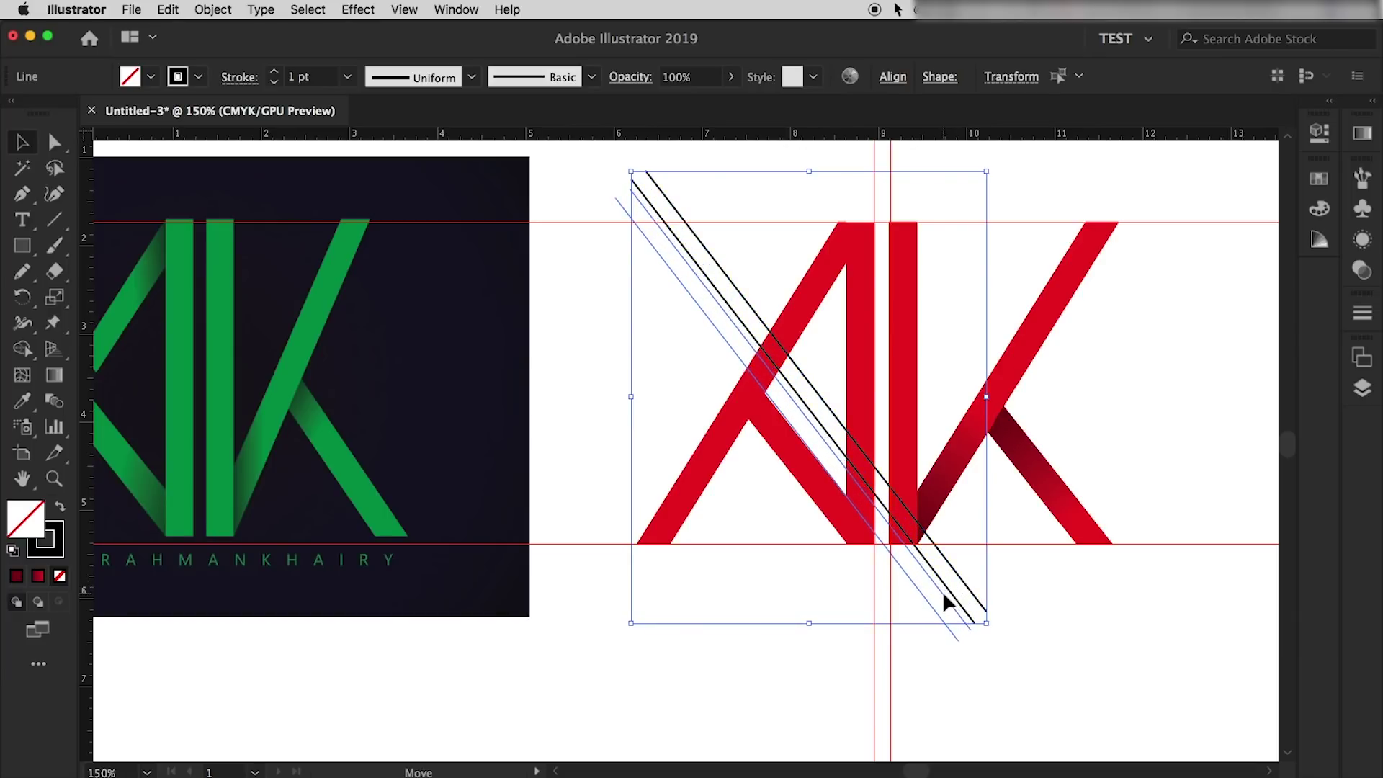
drag(942, 597, 933, 597)
scroll(784, 495, up, 1)
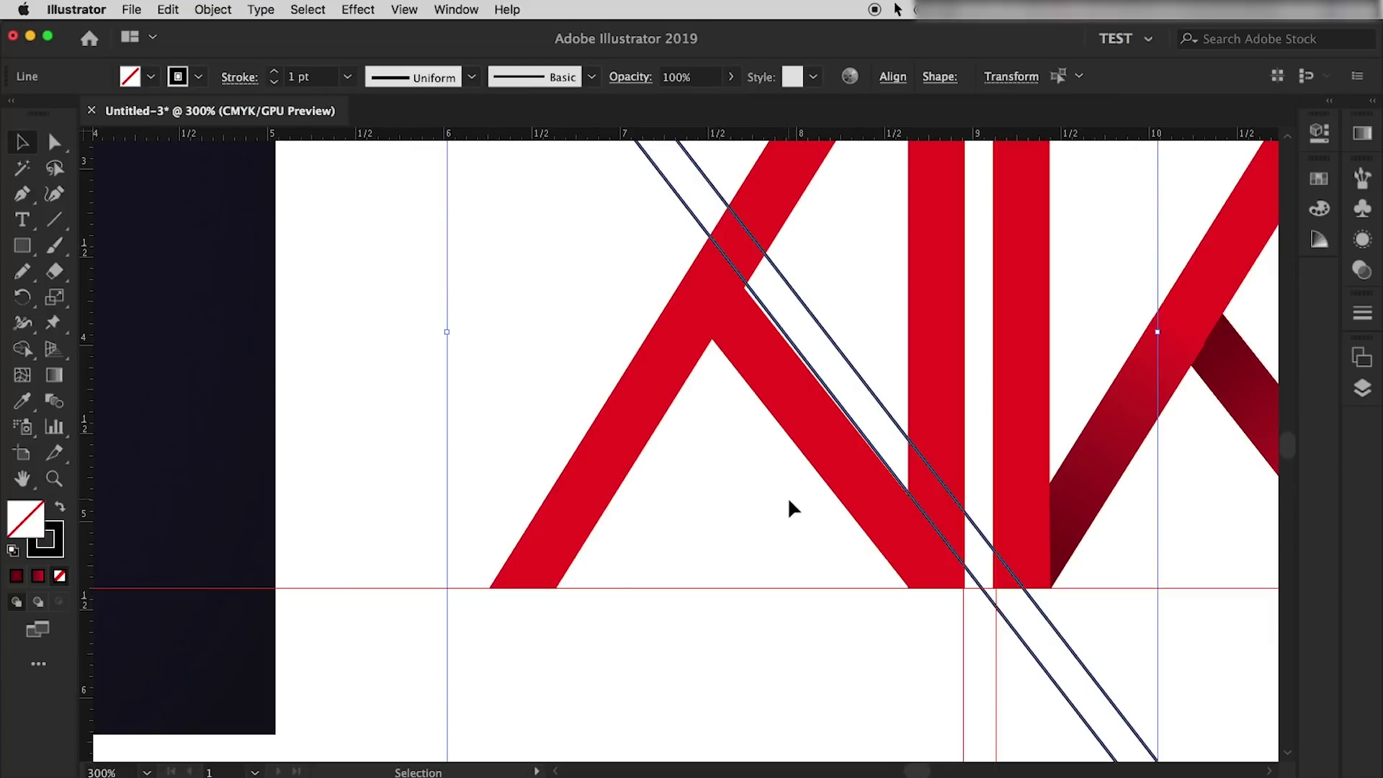
scroll(788, 497, down, 2)
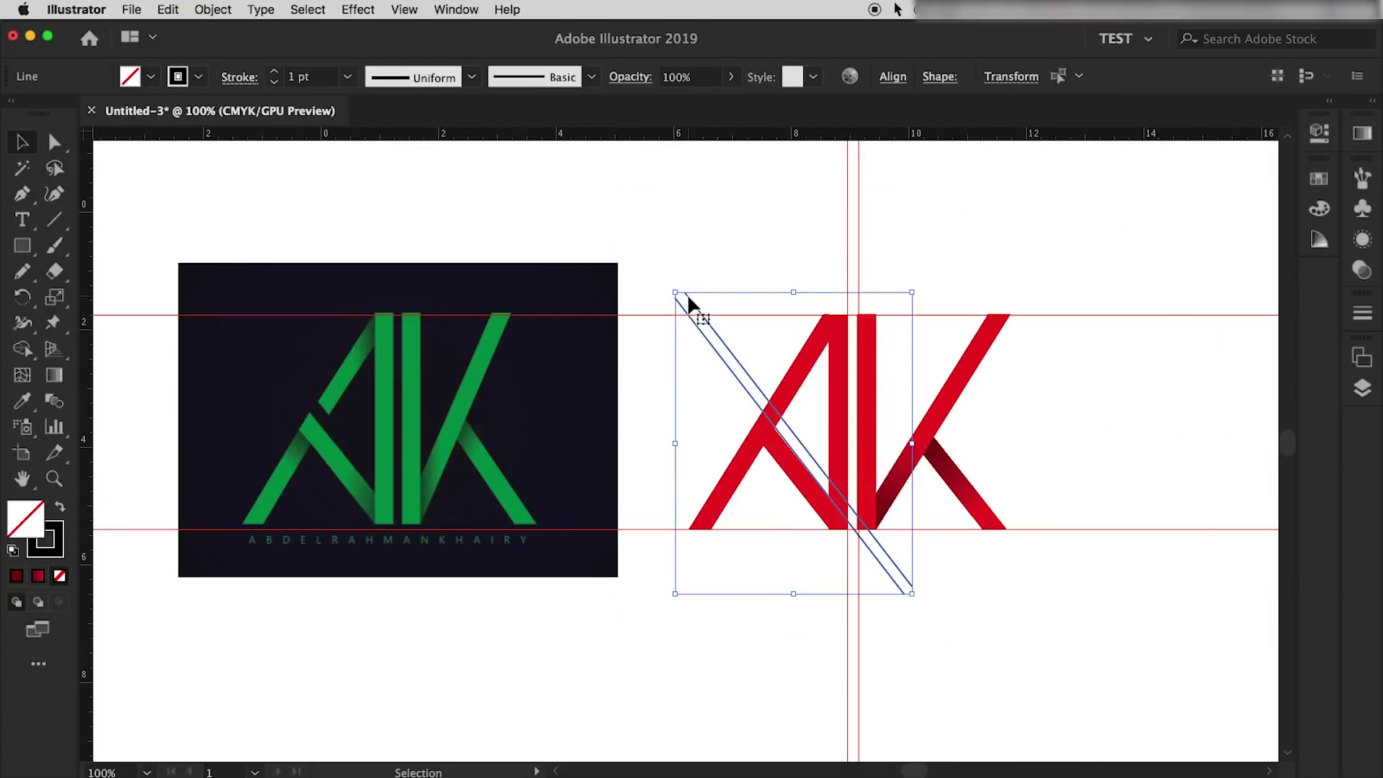
drag(671, 287, 669, 295)
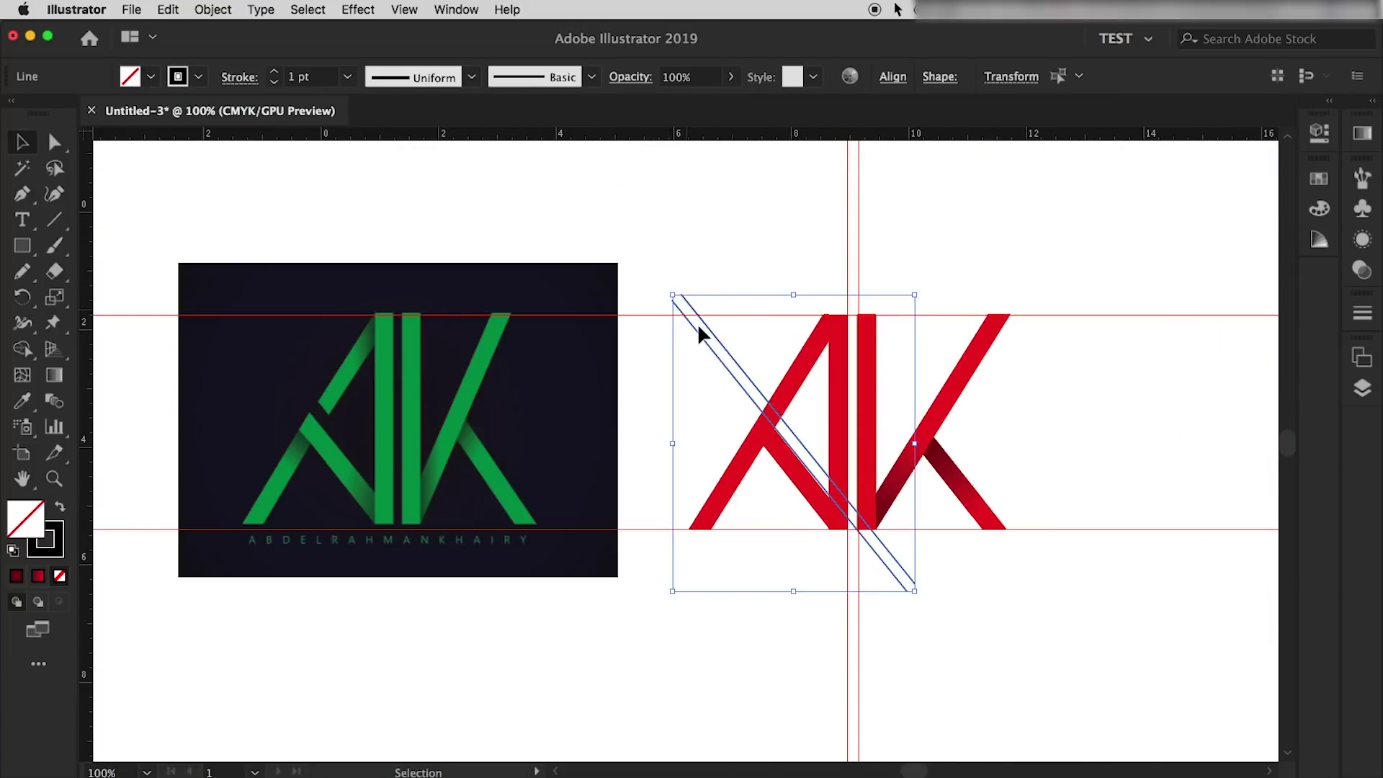
click(23, 296)
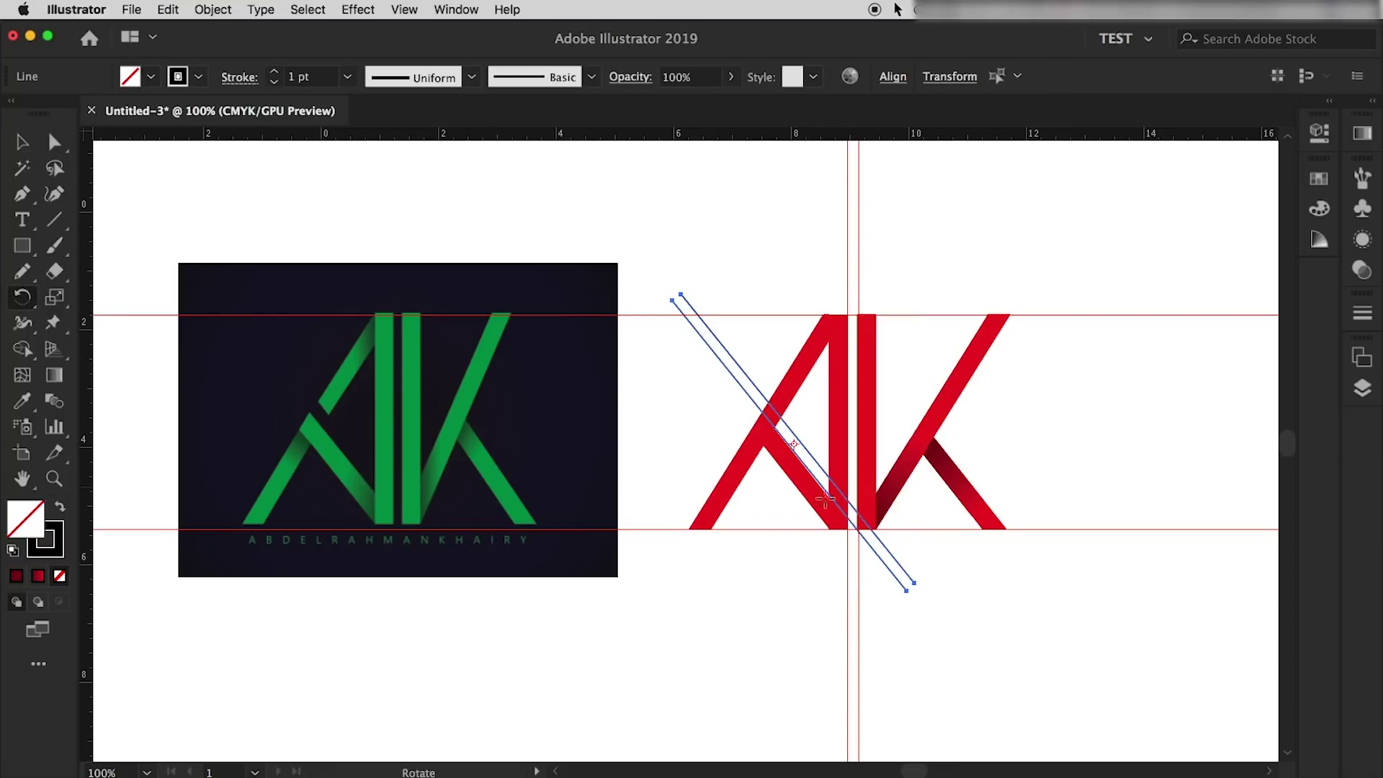
Rotate the two diagonal lines in three small adjustments until they follow the A's right leg.
scroll(781, 443, up, 4)
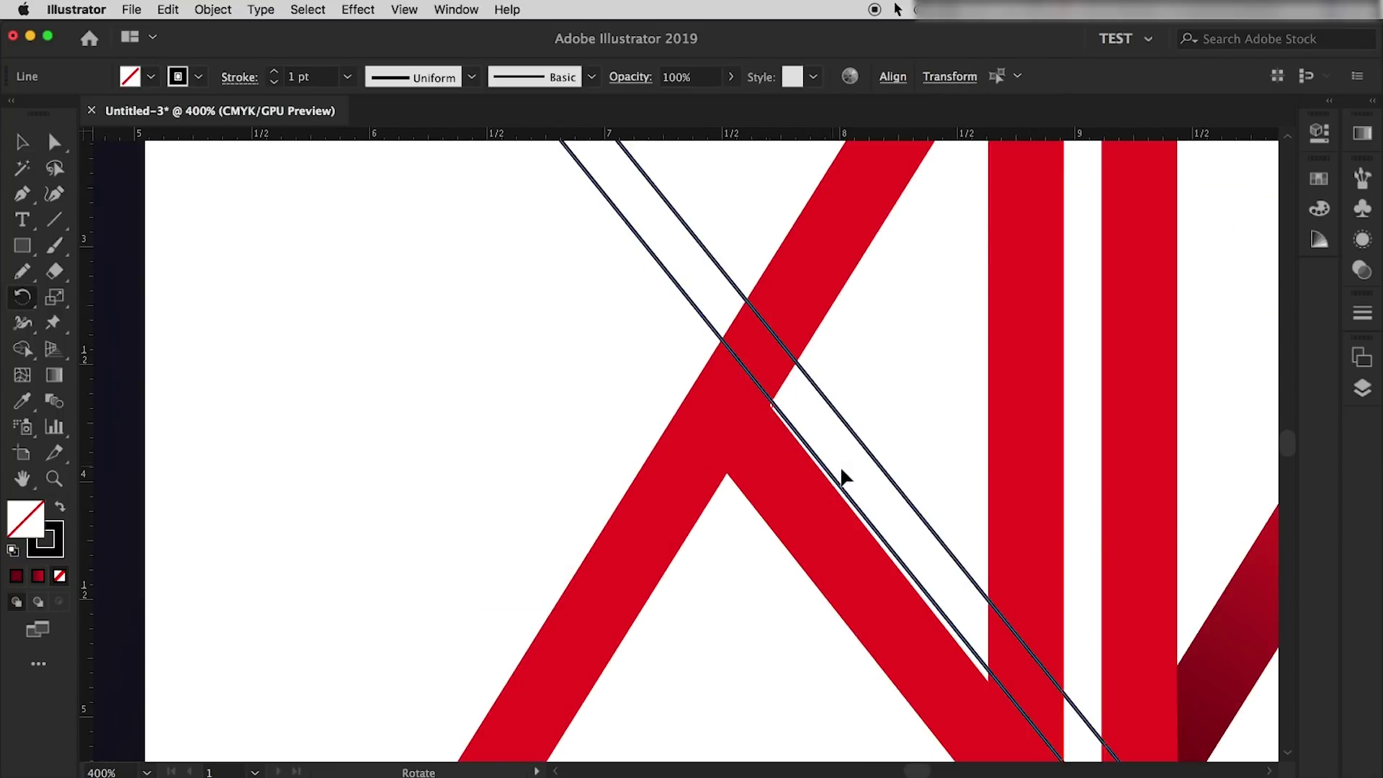
mouse_move(886, 481)
mouse_down()
mouse_move(863, 461)
mouse_move(876, 479)
mouse_up()
alt+scroll(890, 504, down, 2)
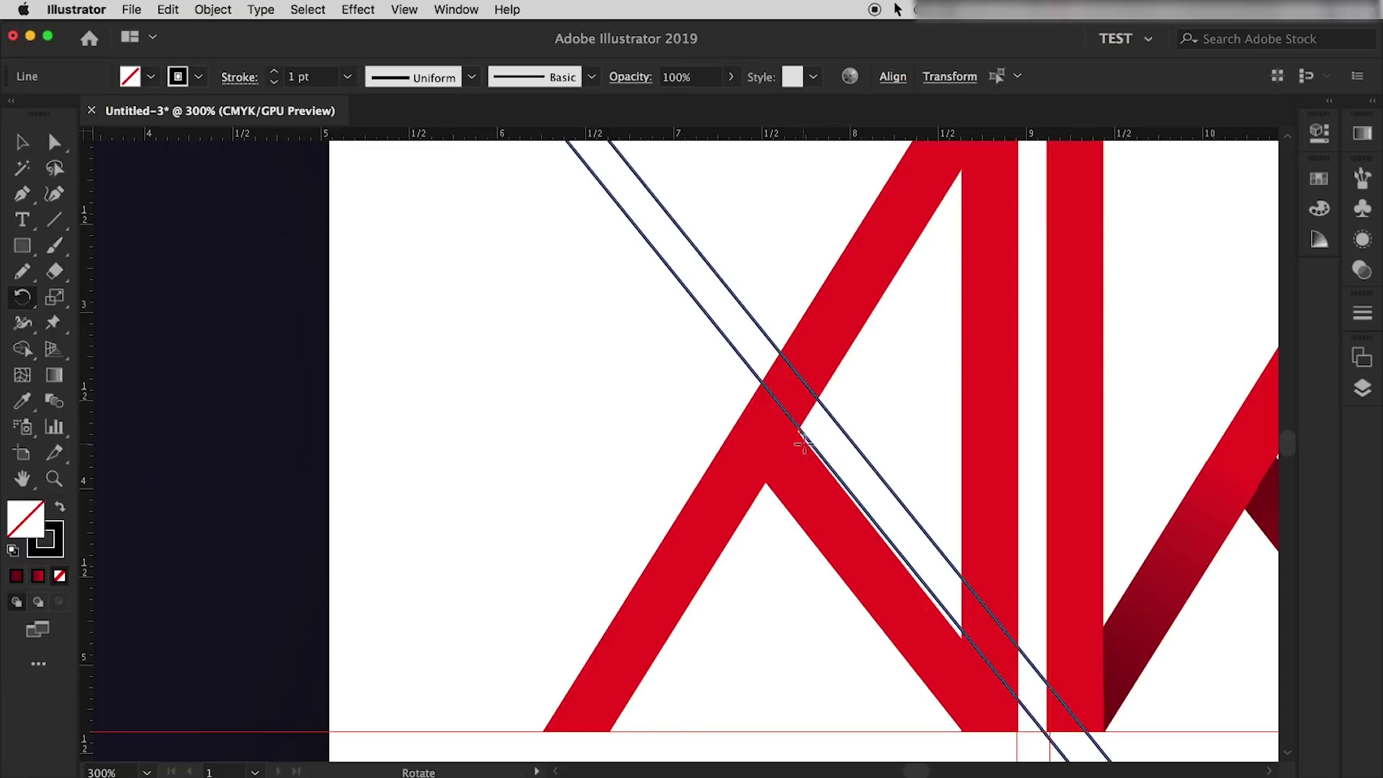
alt+scroll(806, 445, down, 4)
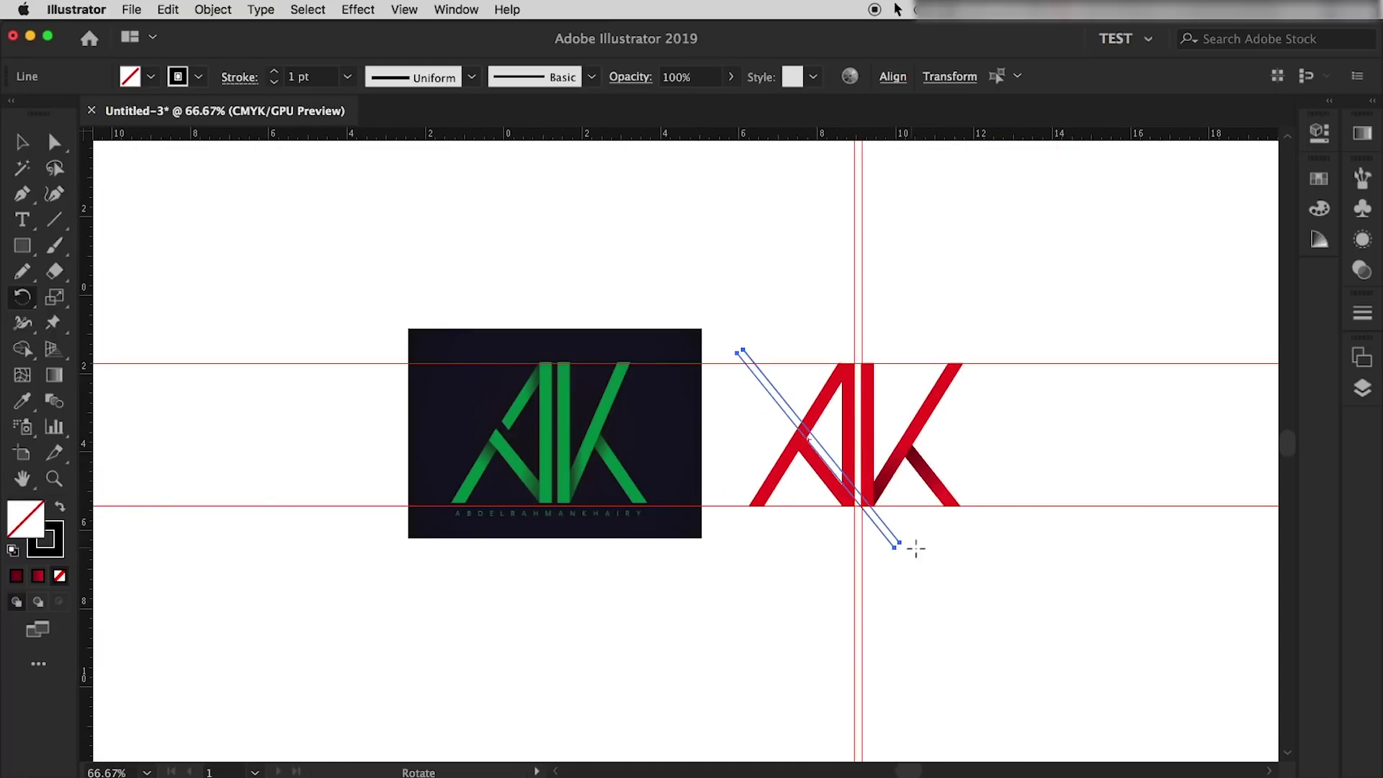
alt+scroll(903, 553, up, 4)
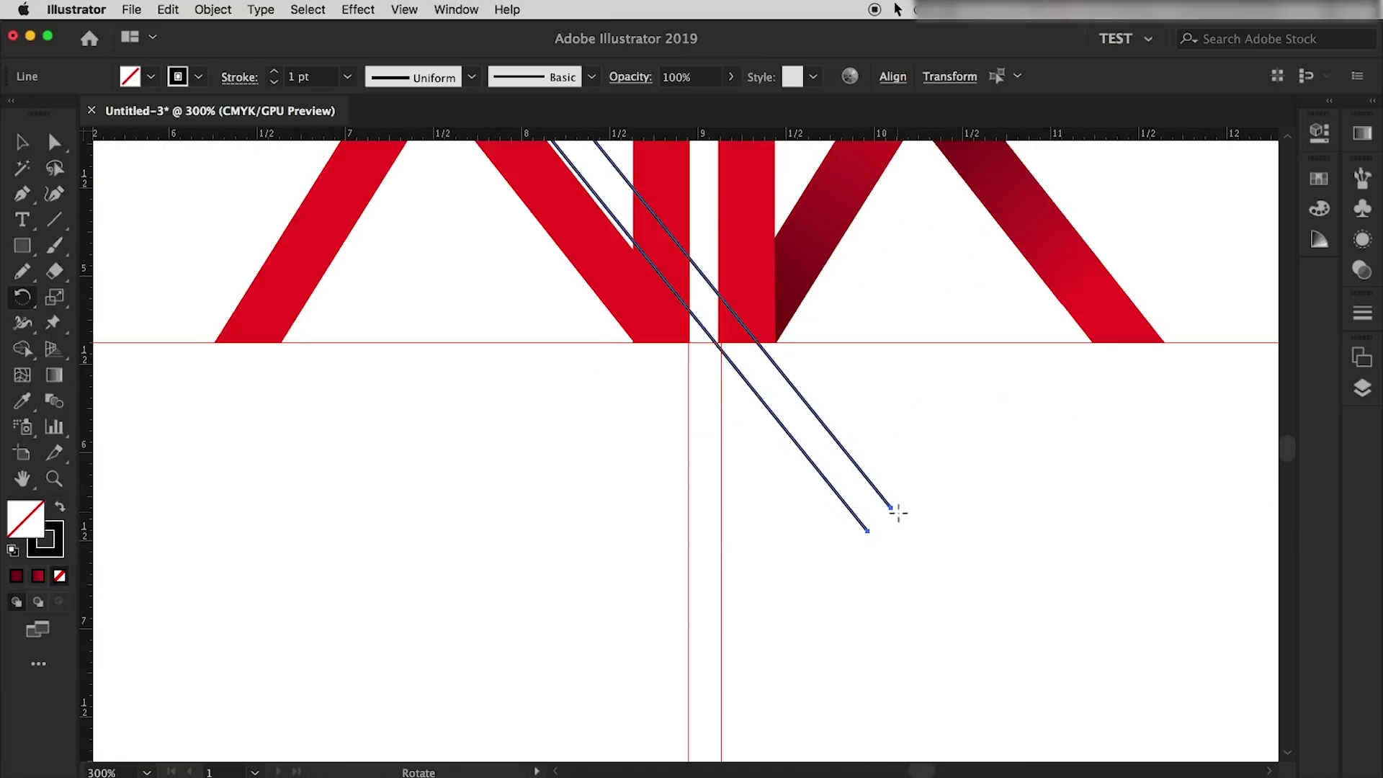
drag(898, 513, 891, 520)
scroll(744, 455, up, 1)
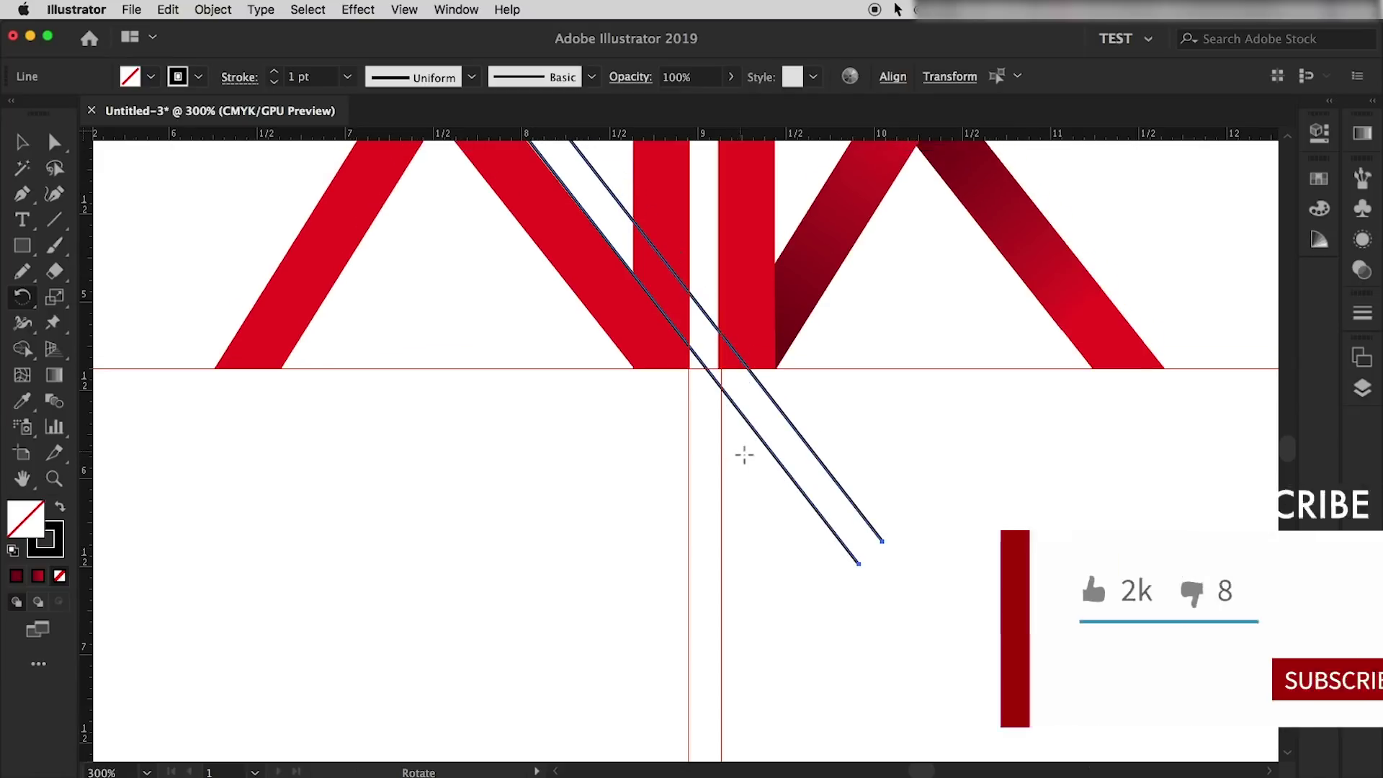
scroll(744, 454, up, 6)
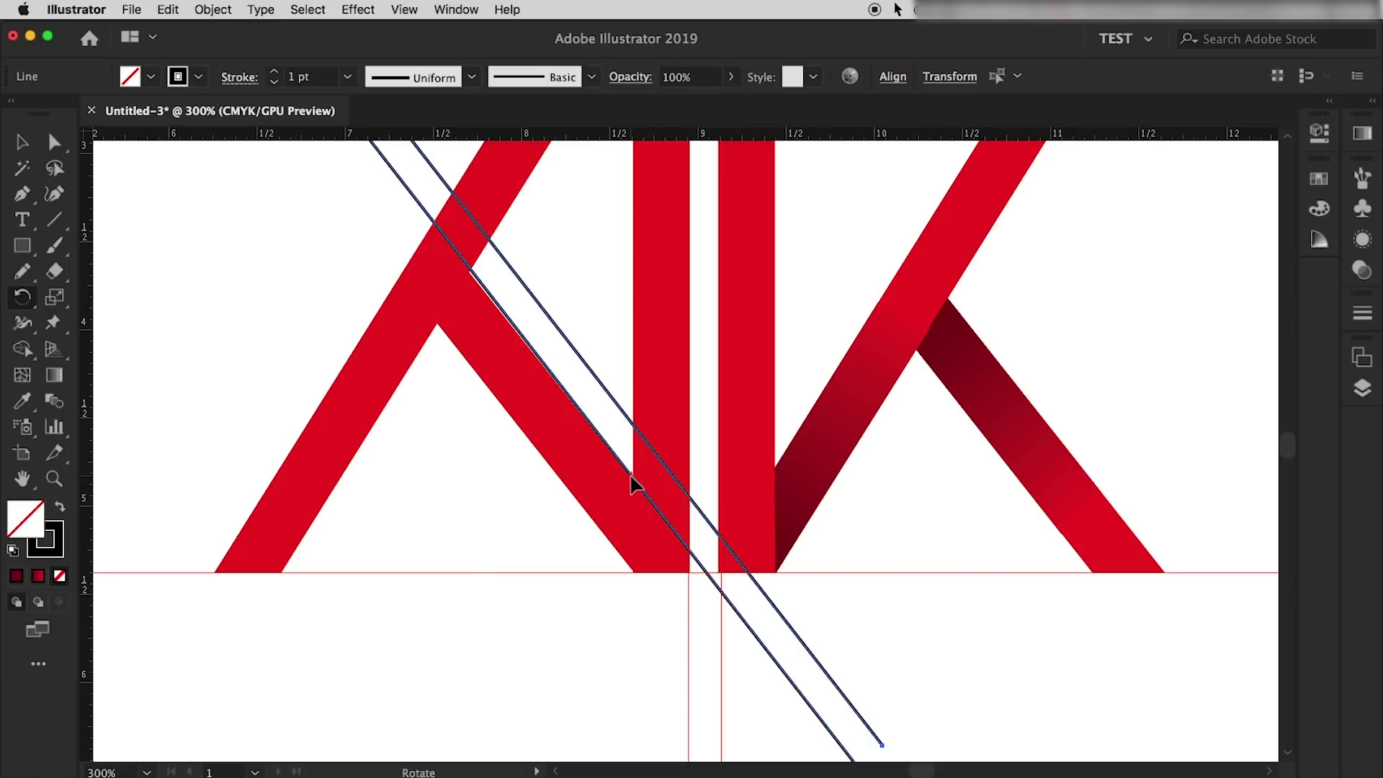
scroll(632, 484, up, 5)
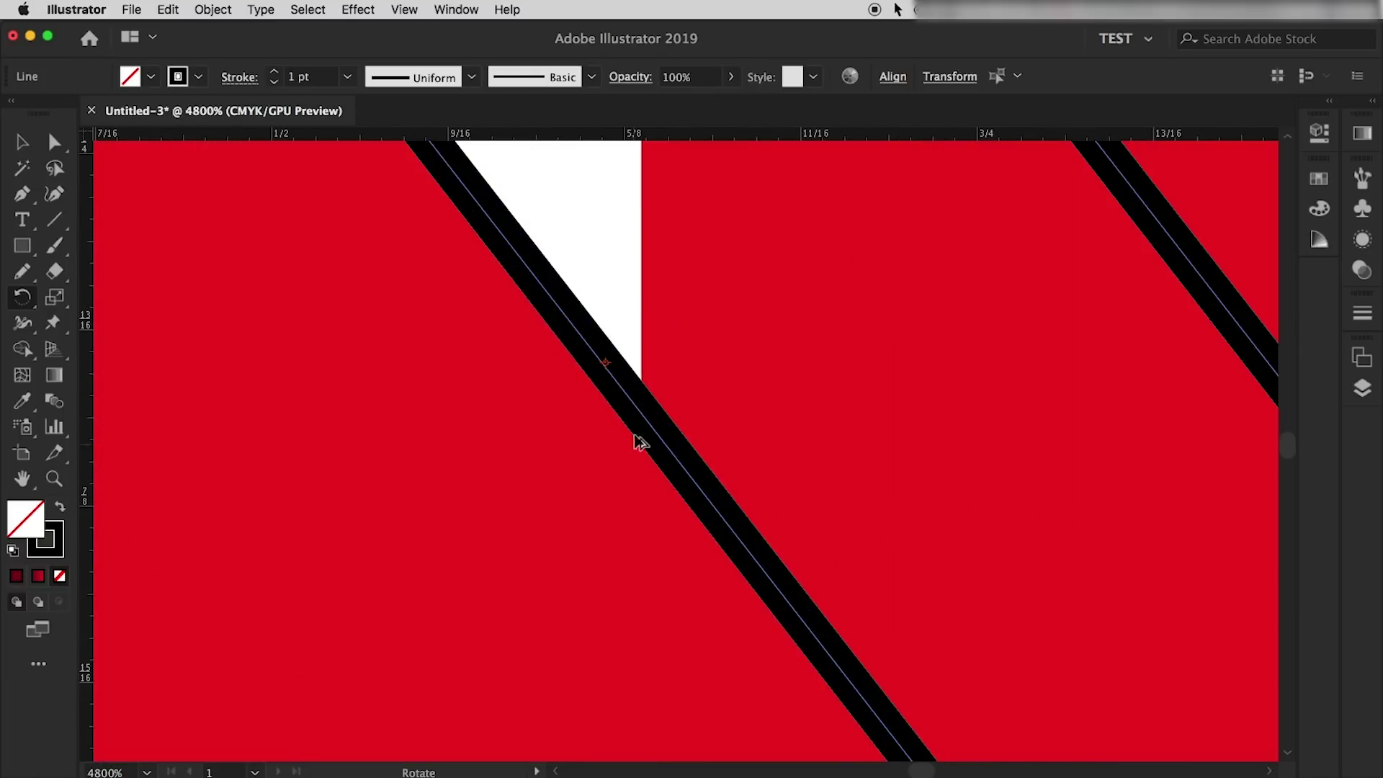
scroll(612, 375, down, 5)
scroll(624, 392, down, 3)
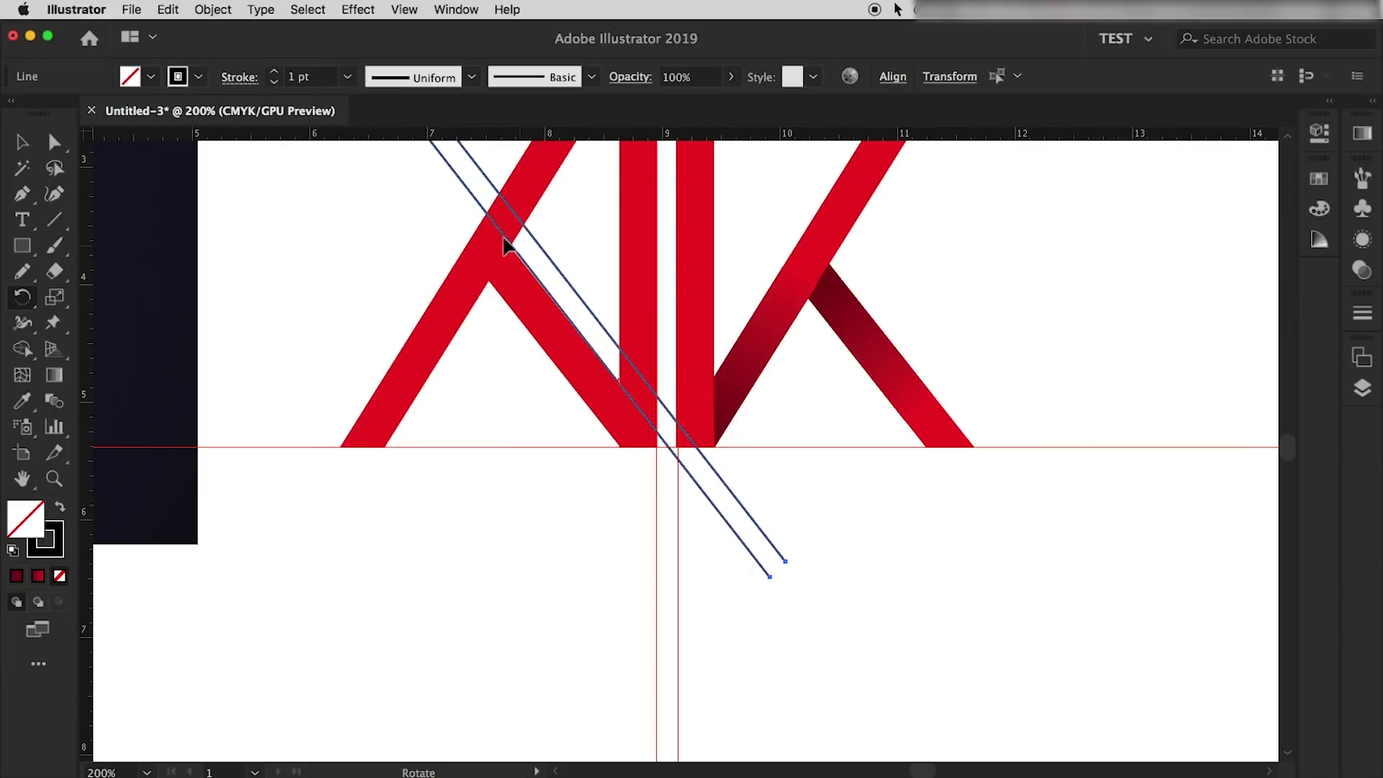
scroll(498, 254, up, 3)
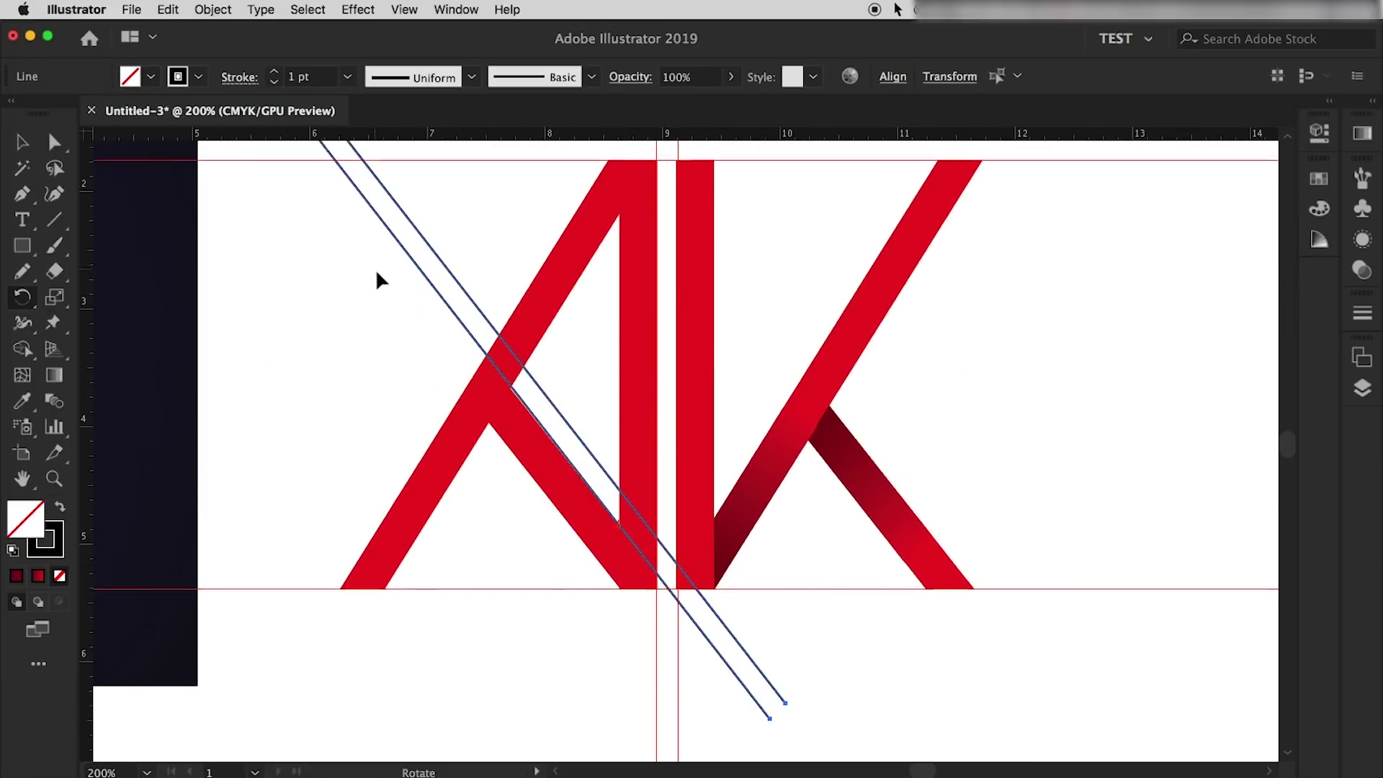
scroll(345, 259, up, 3)
drag(310, 278, 306, 274)
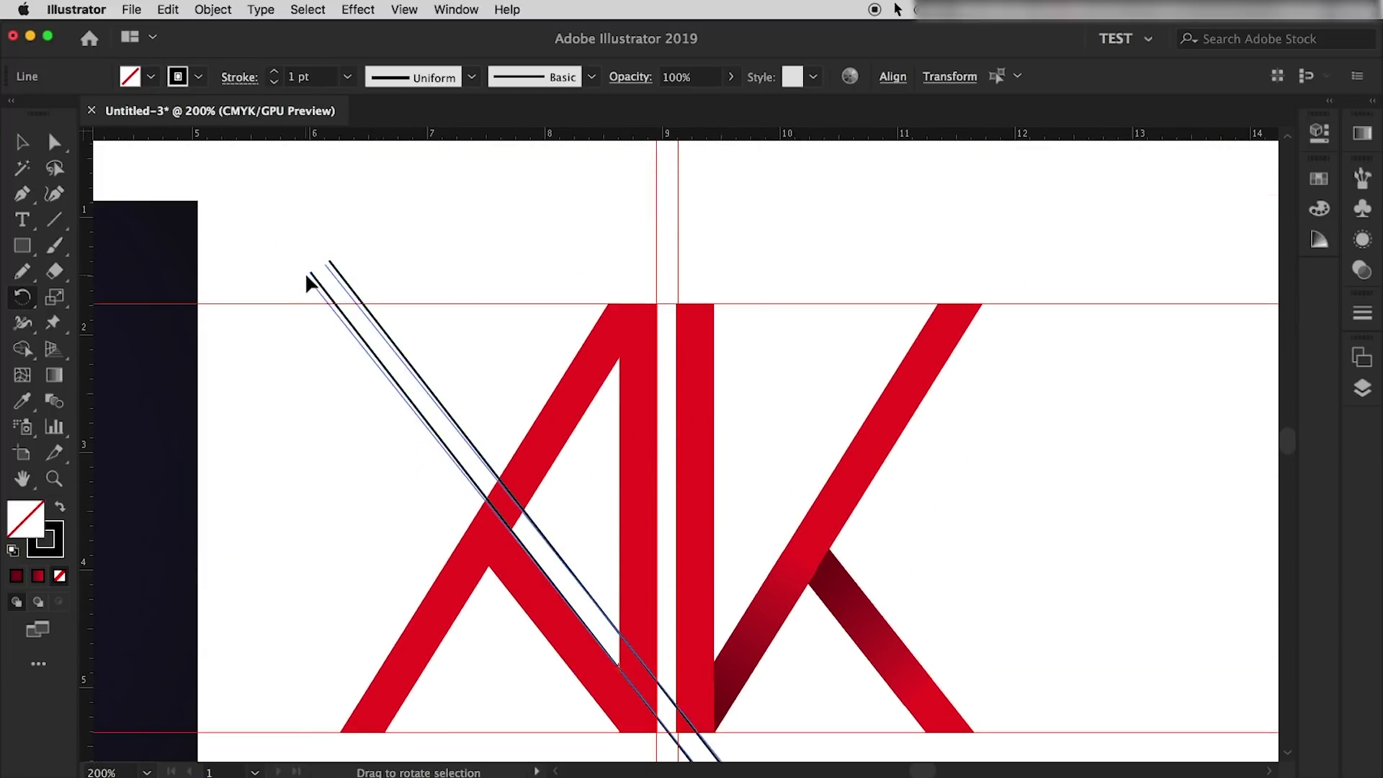
scroll(414, 441, down, 2)
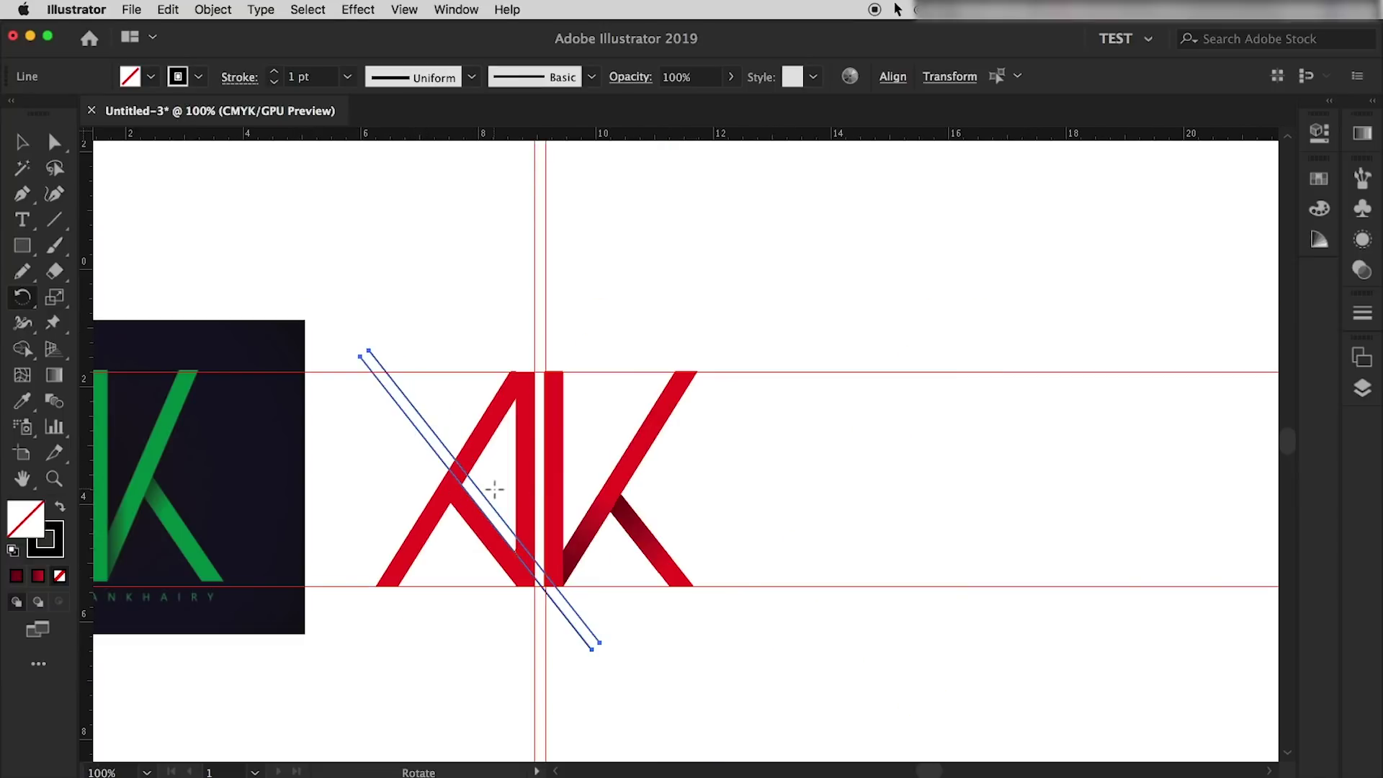
Convert the two diagonal lines into guides with Make Guides (Ctrl+5).
key(ctrl)
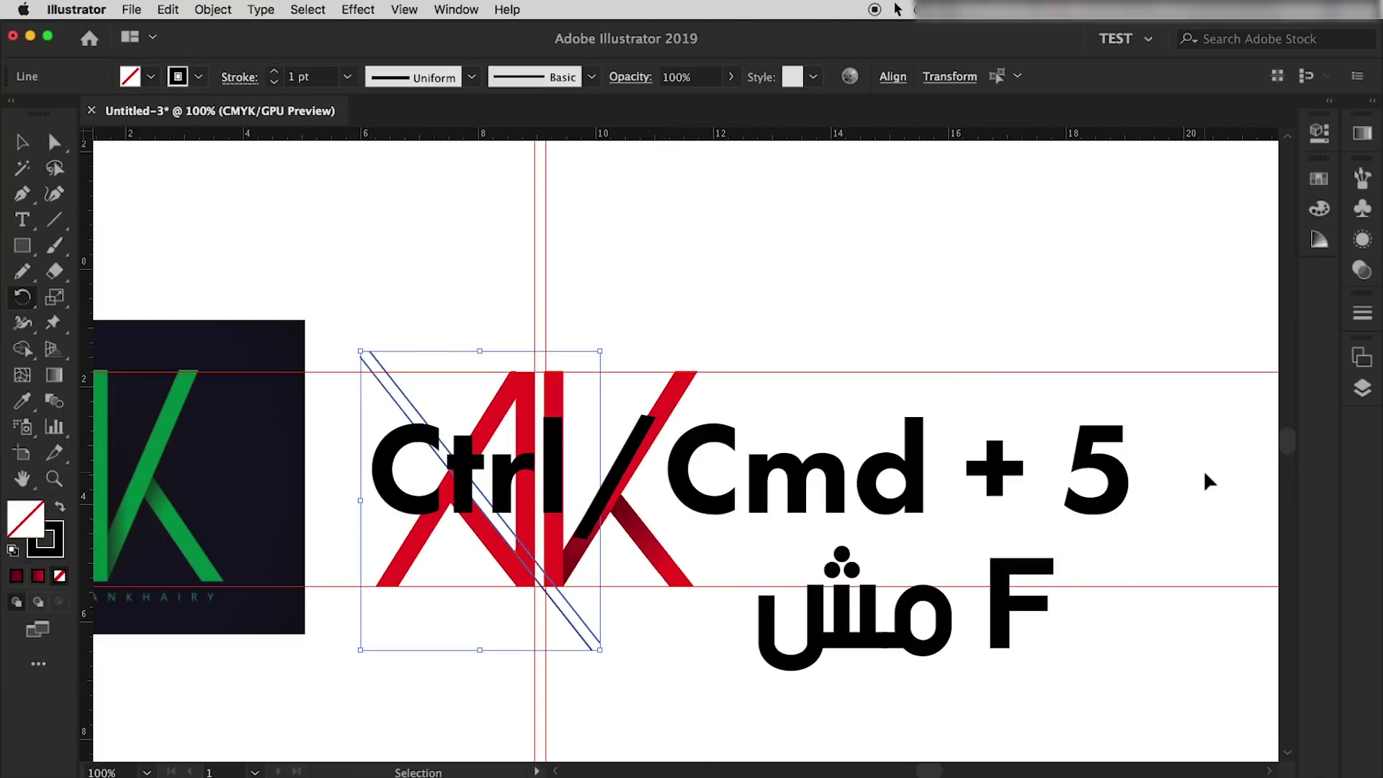
key(ctrl+5)
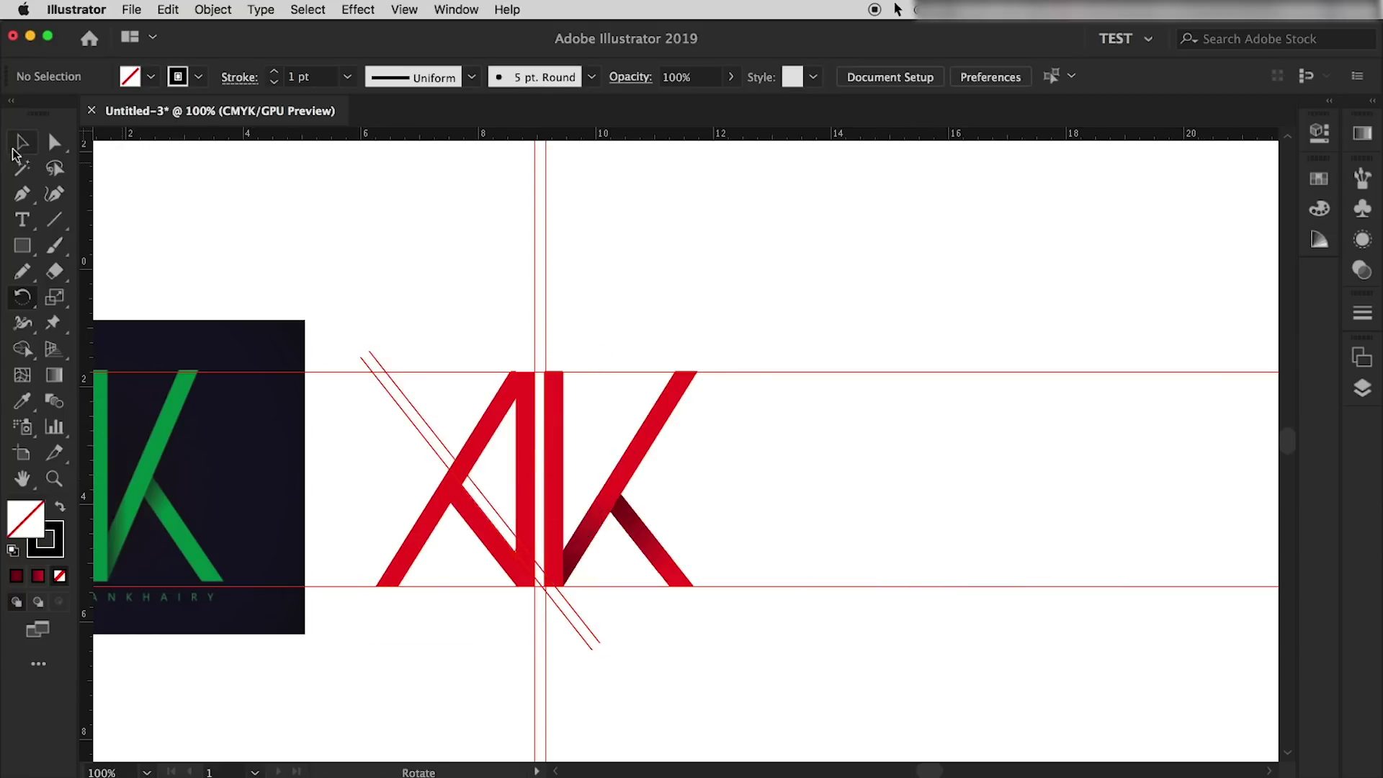
key(v)
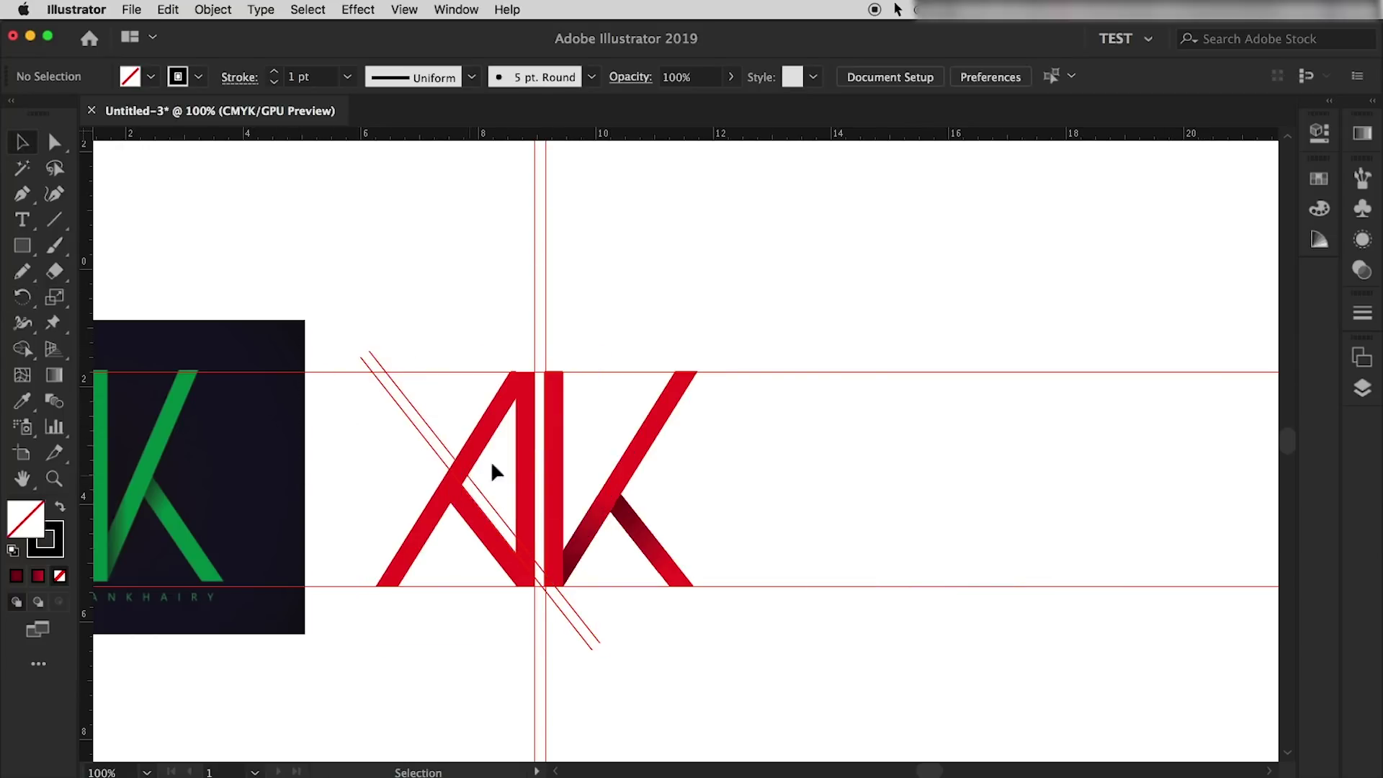
scroll(461, 612, left, 3)
scroll(793, 564, left, 2)
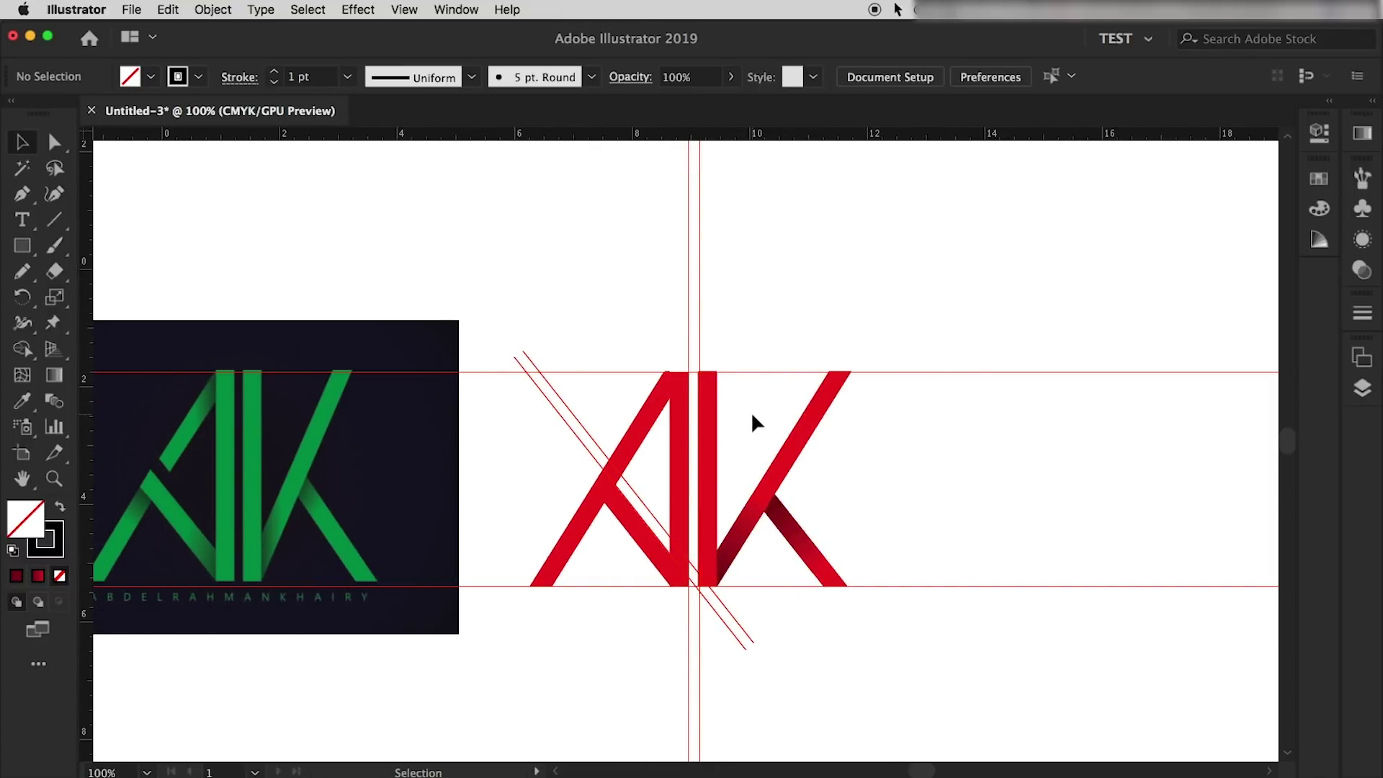
Hide and re-show the guides to preview the artwork, leaving them visible.
key(super+semicolon)
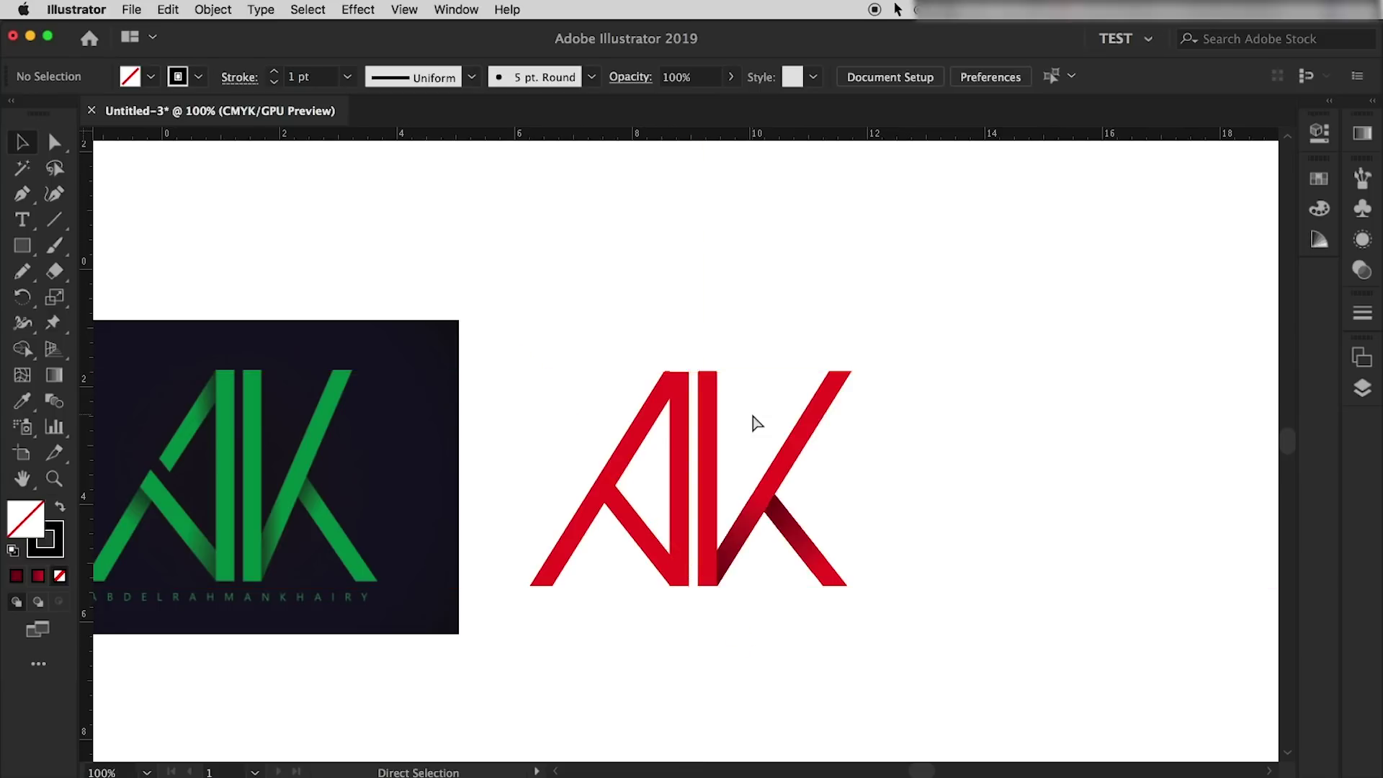
key(super+semicolon)
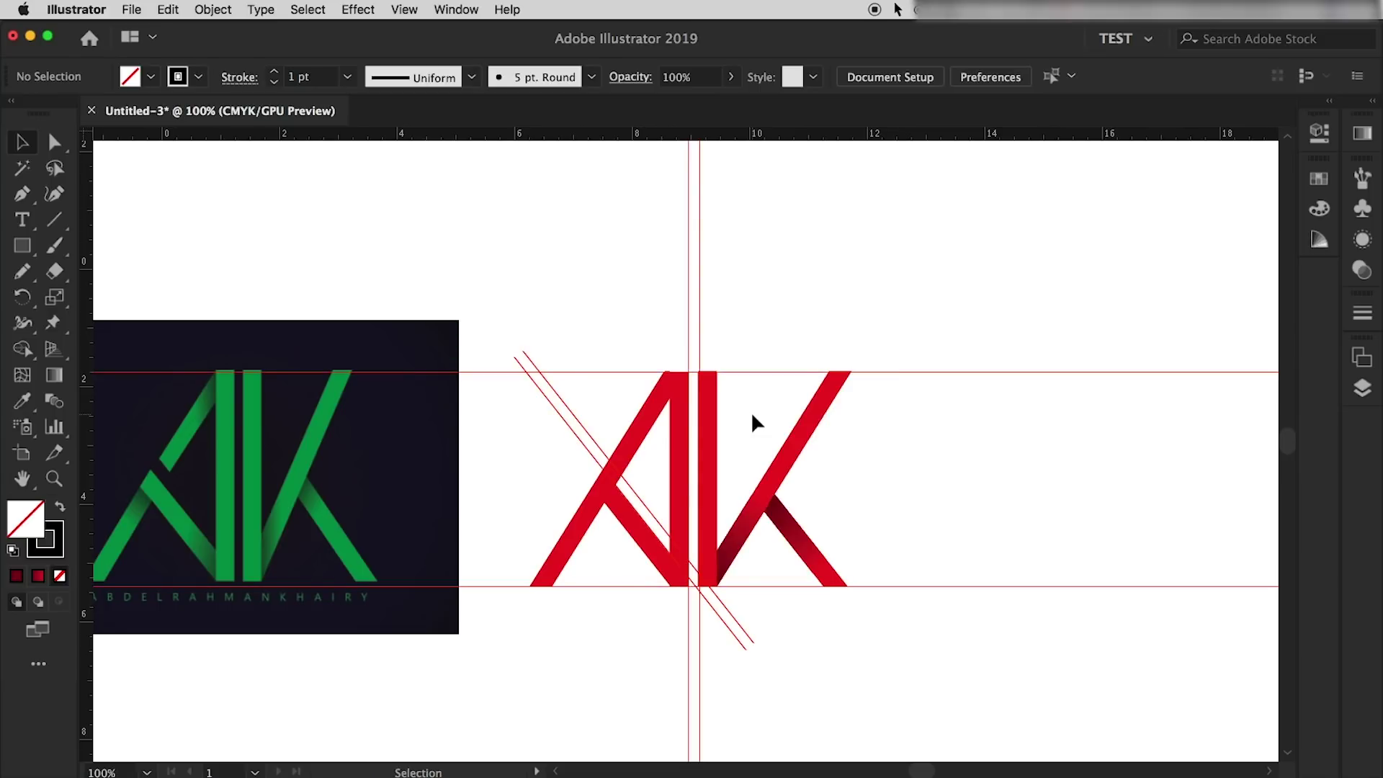
click(404, 9)
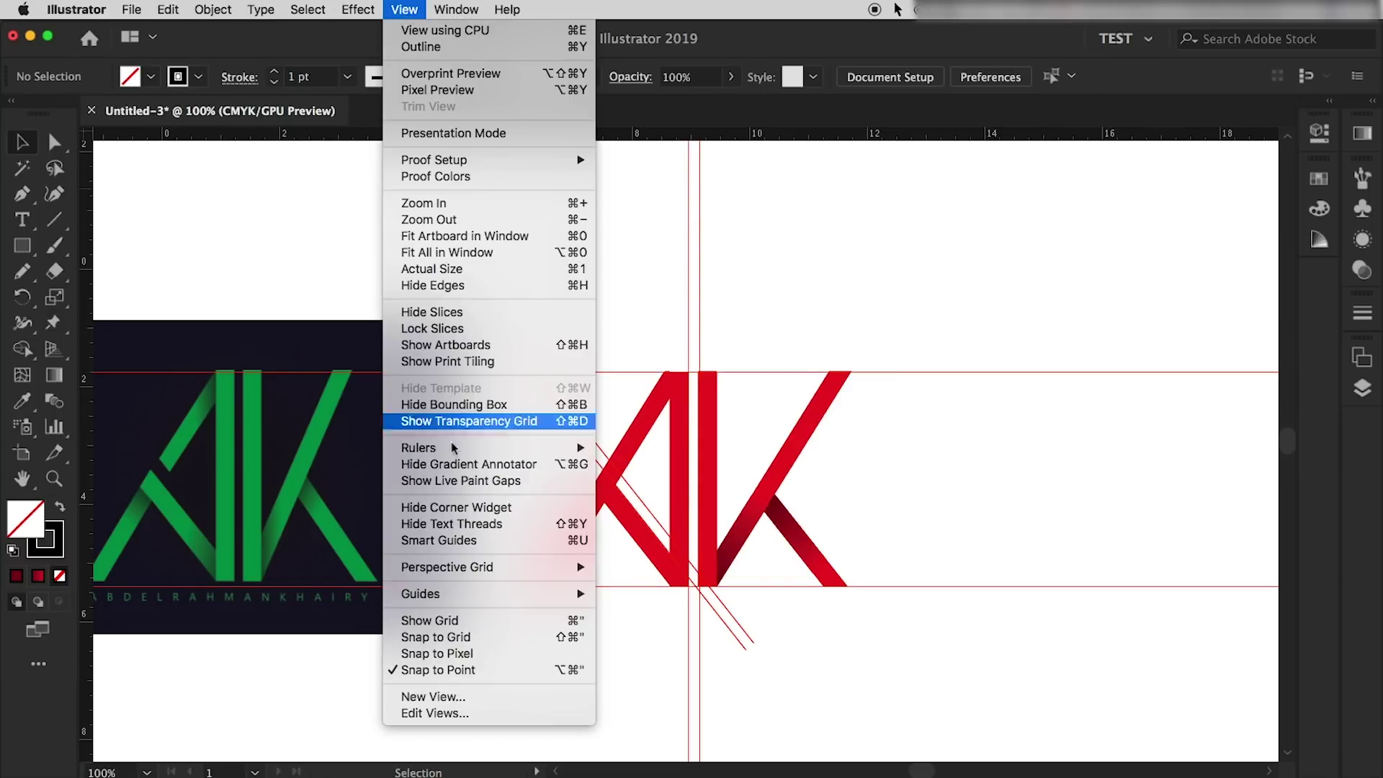
mouse_move(421, 595)
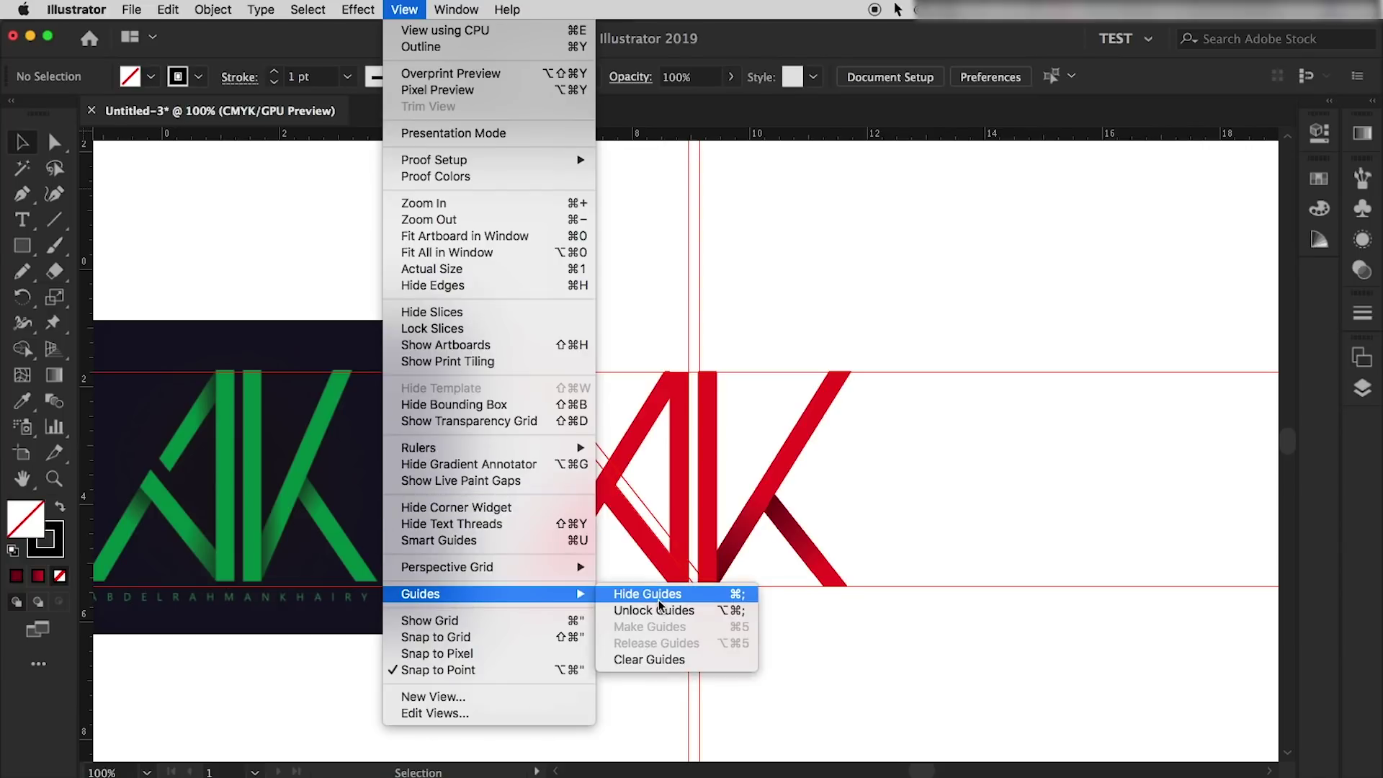
click(658, 597)
click(408, 9)
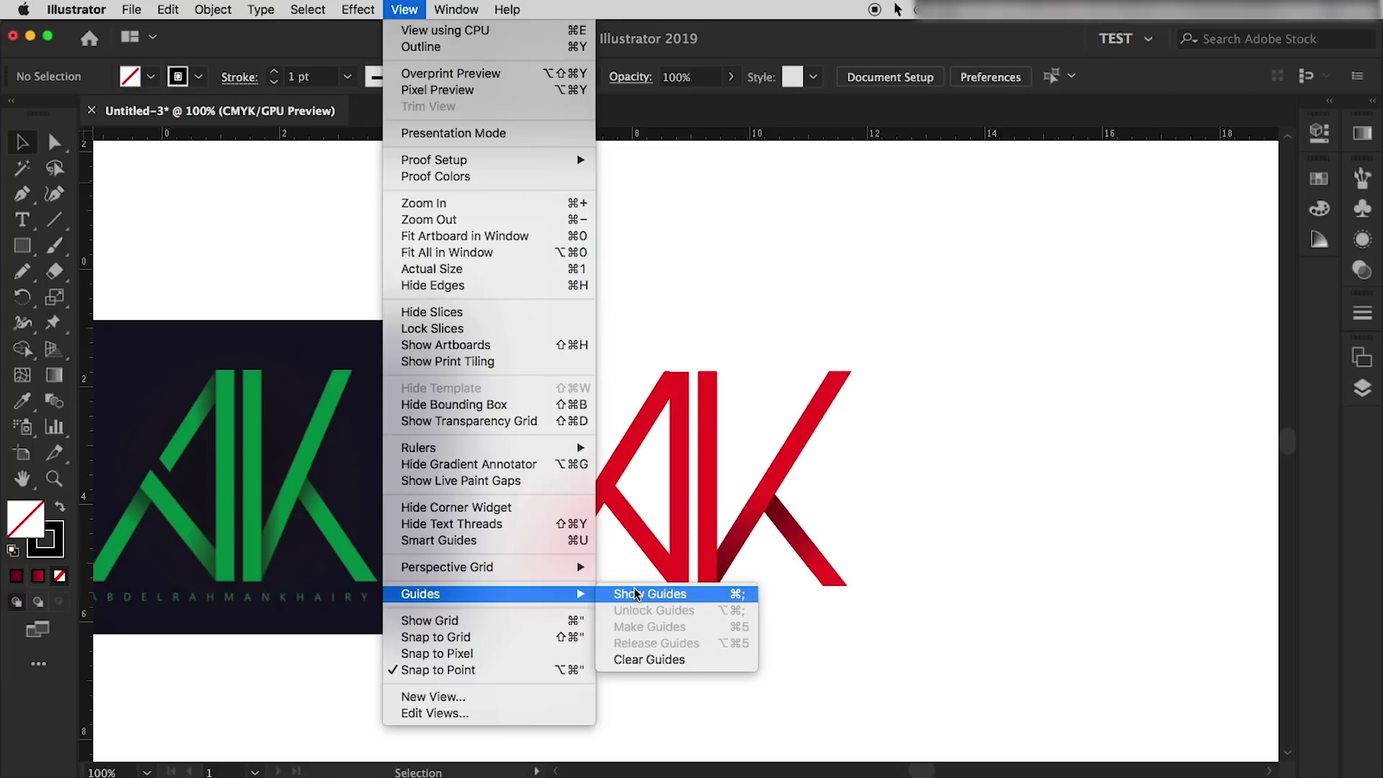
click(648, 595)
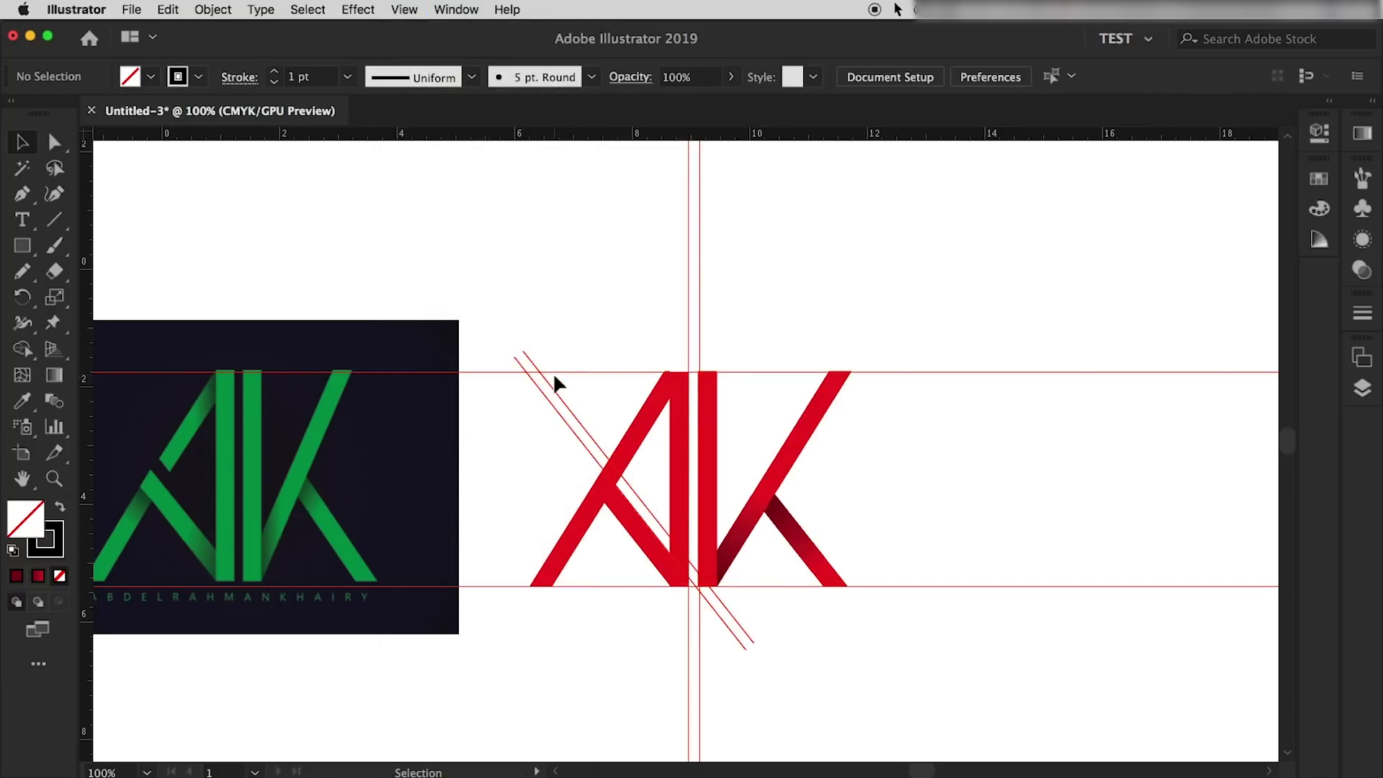
scroll(605, 498, up, 5)
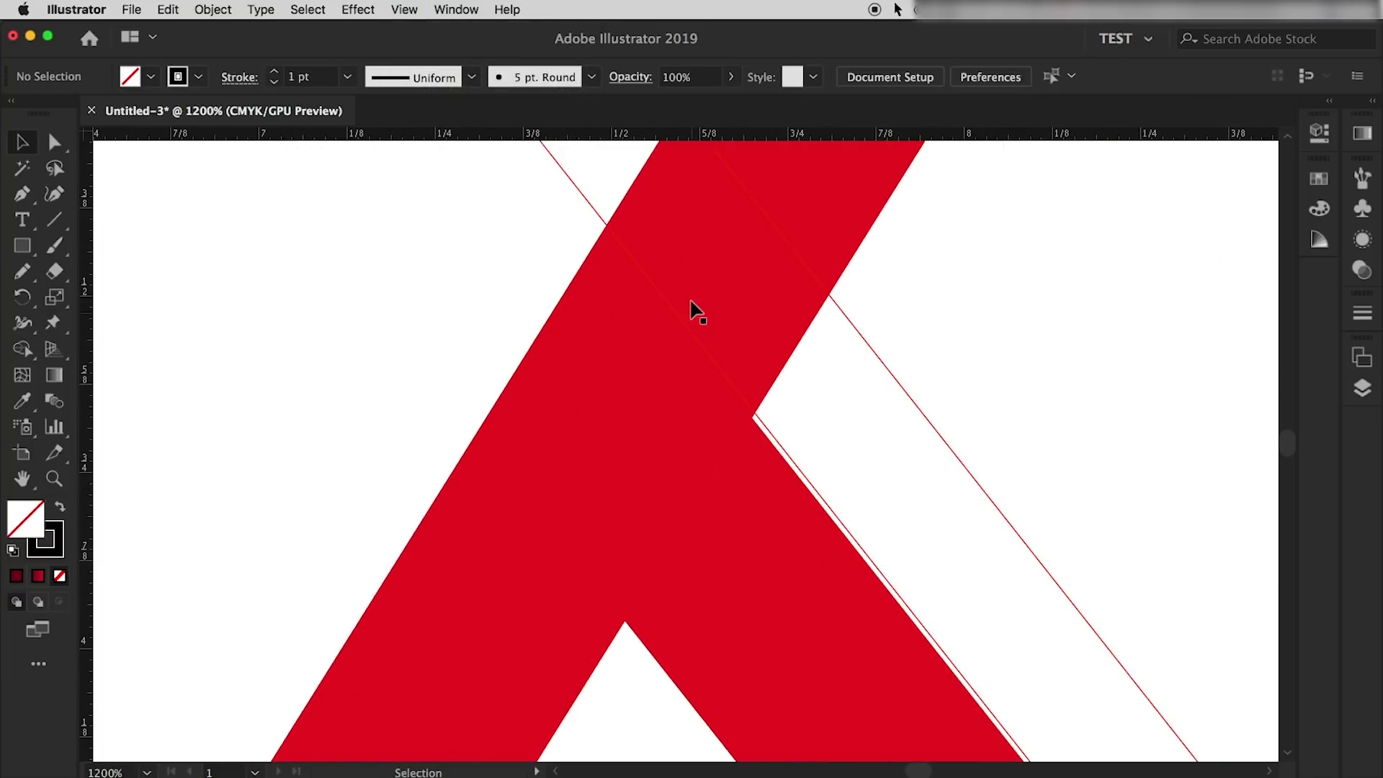
scroll(691, 341, down, 4)
scroll(729, 389, up, 3)
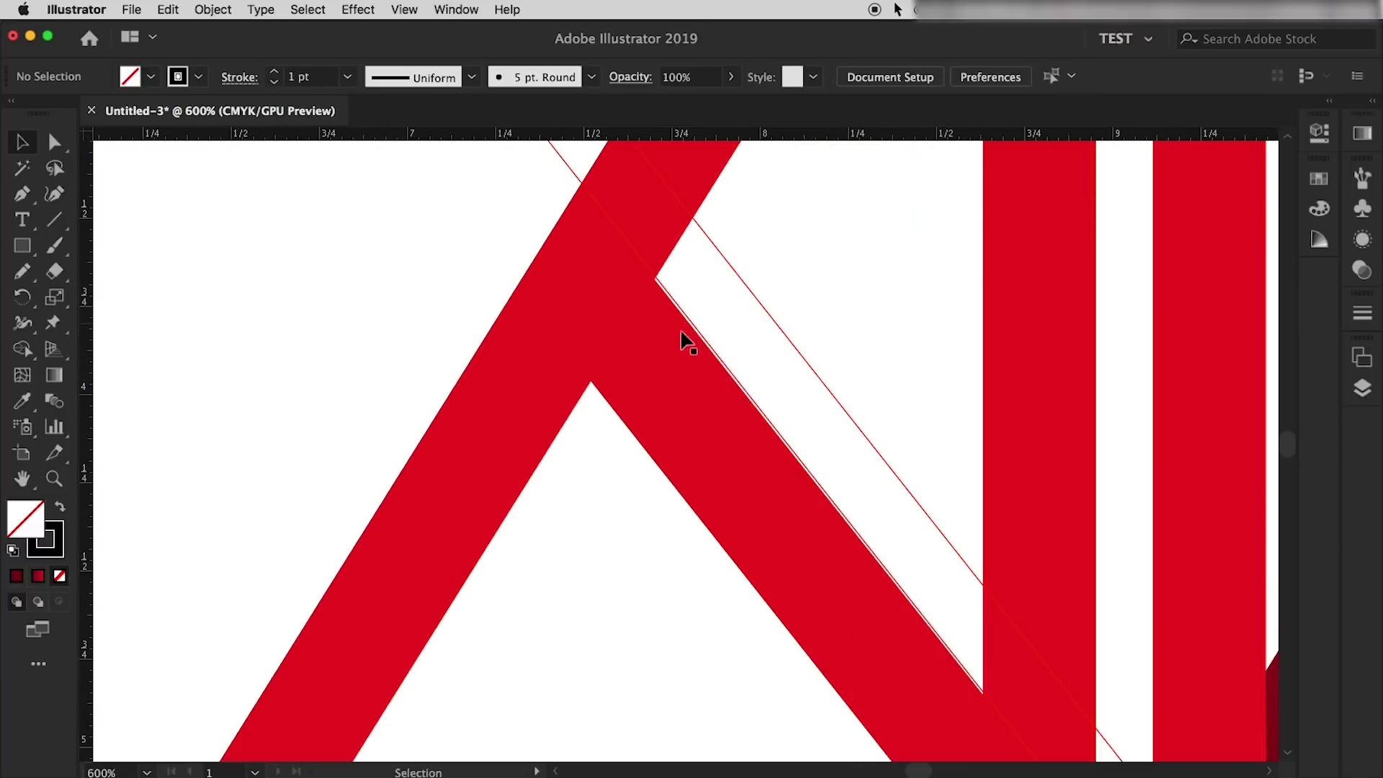
scroll(686, 340, up, 1)
scroll(692, 346, up, 4)
scroll(686, 321, down, 1)
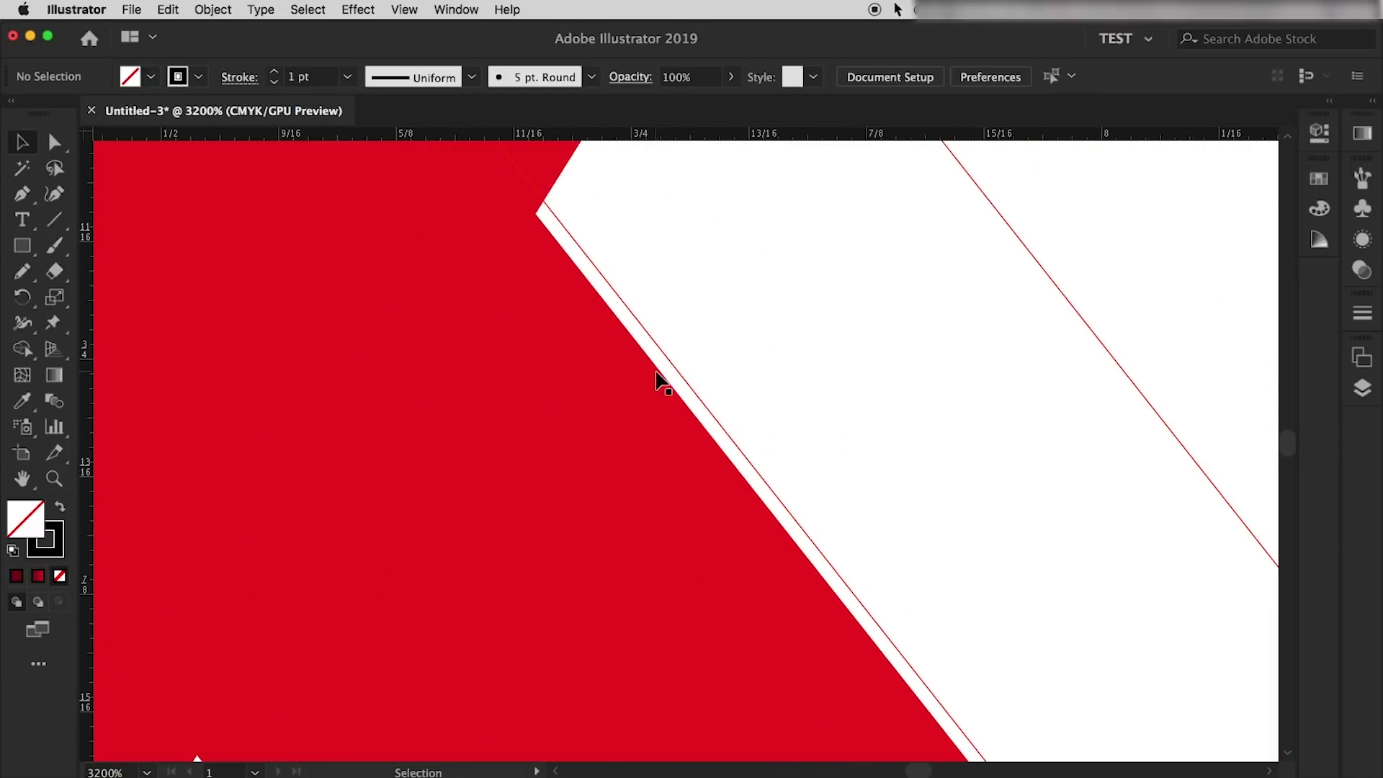
scroll(657, 378, down, 3)
scroll(656, 371, down, 1)
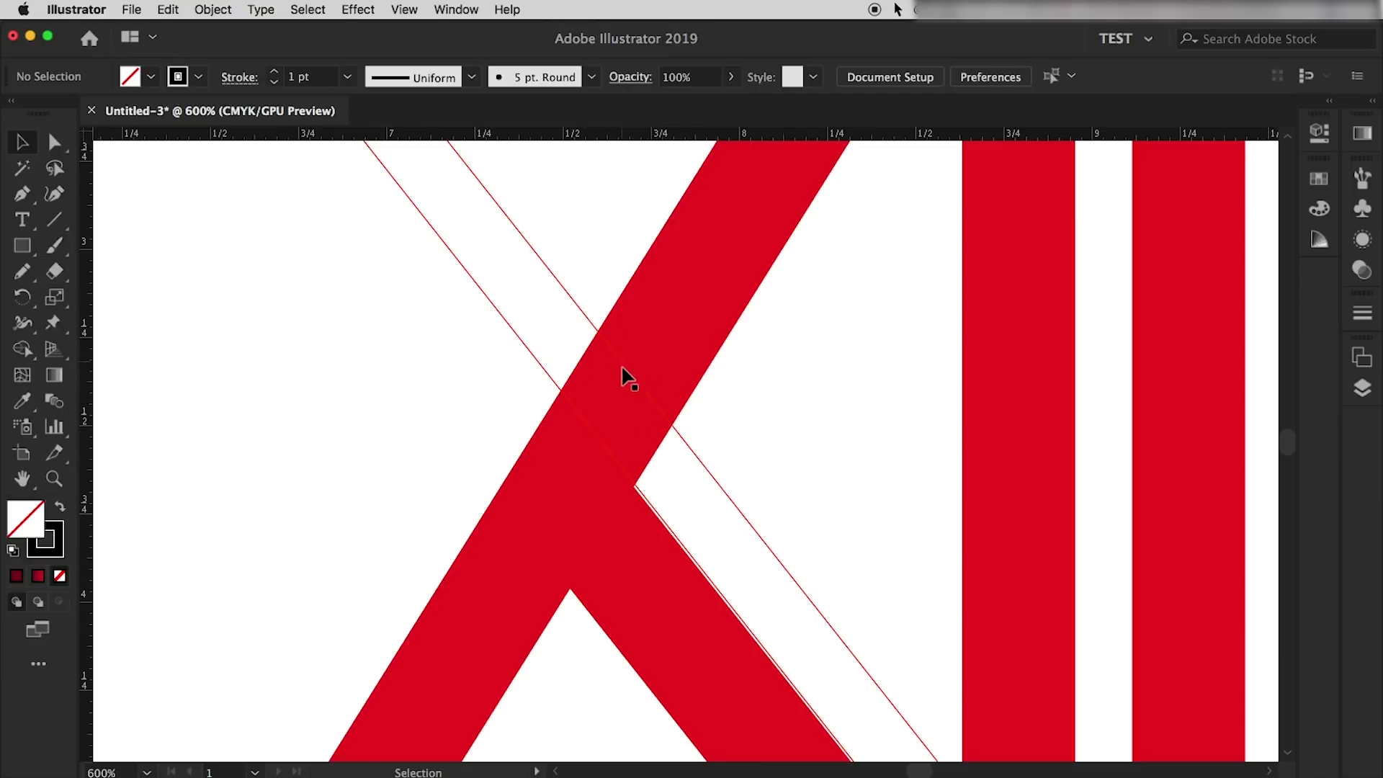
click(686, 296)
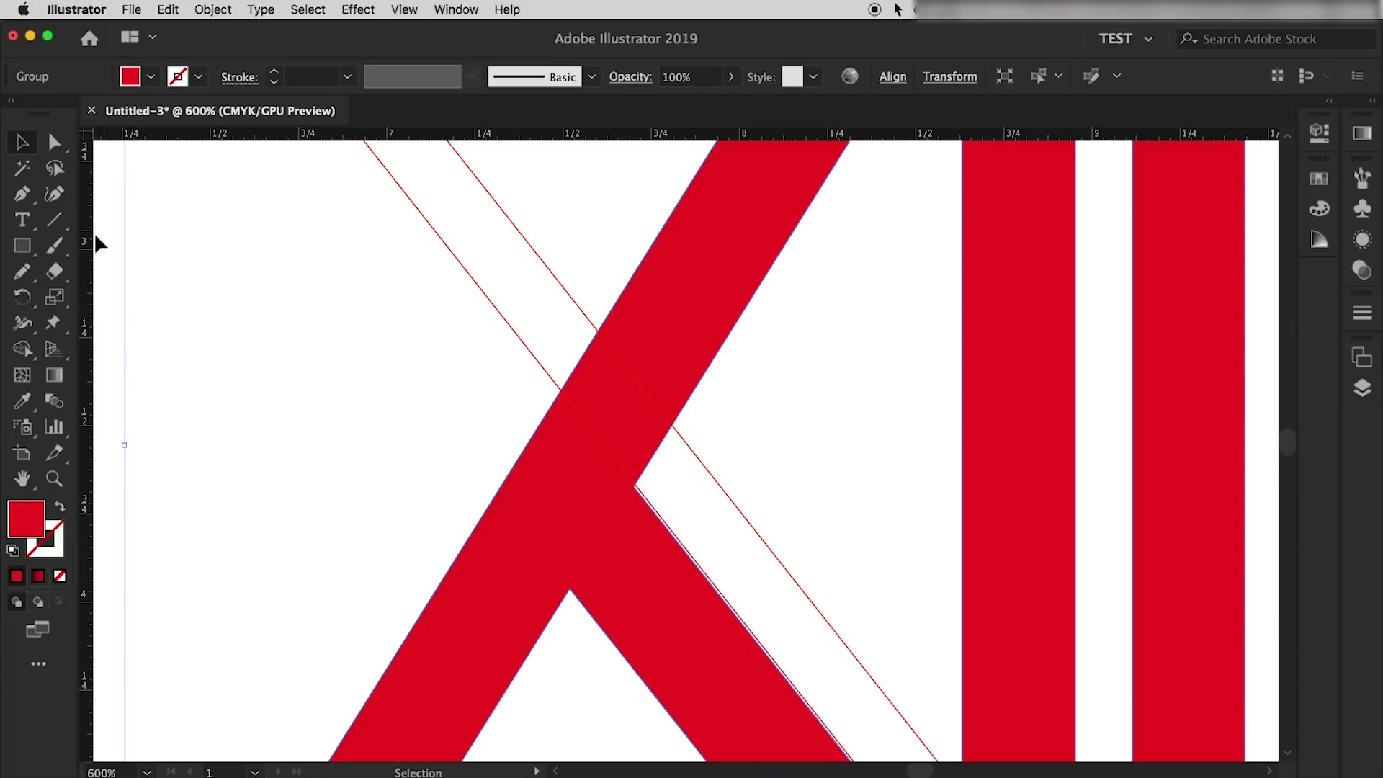
Draw a closed four-corner strip piece between the two diagonal guides across the A.
click(21, 193)
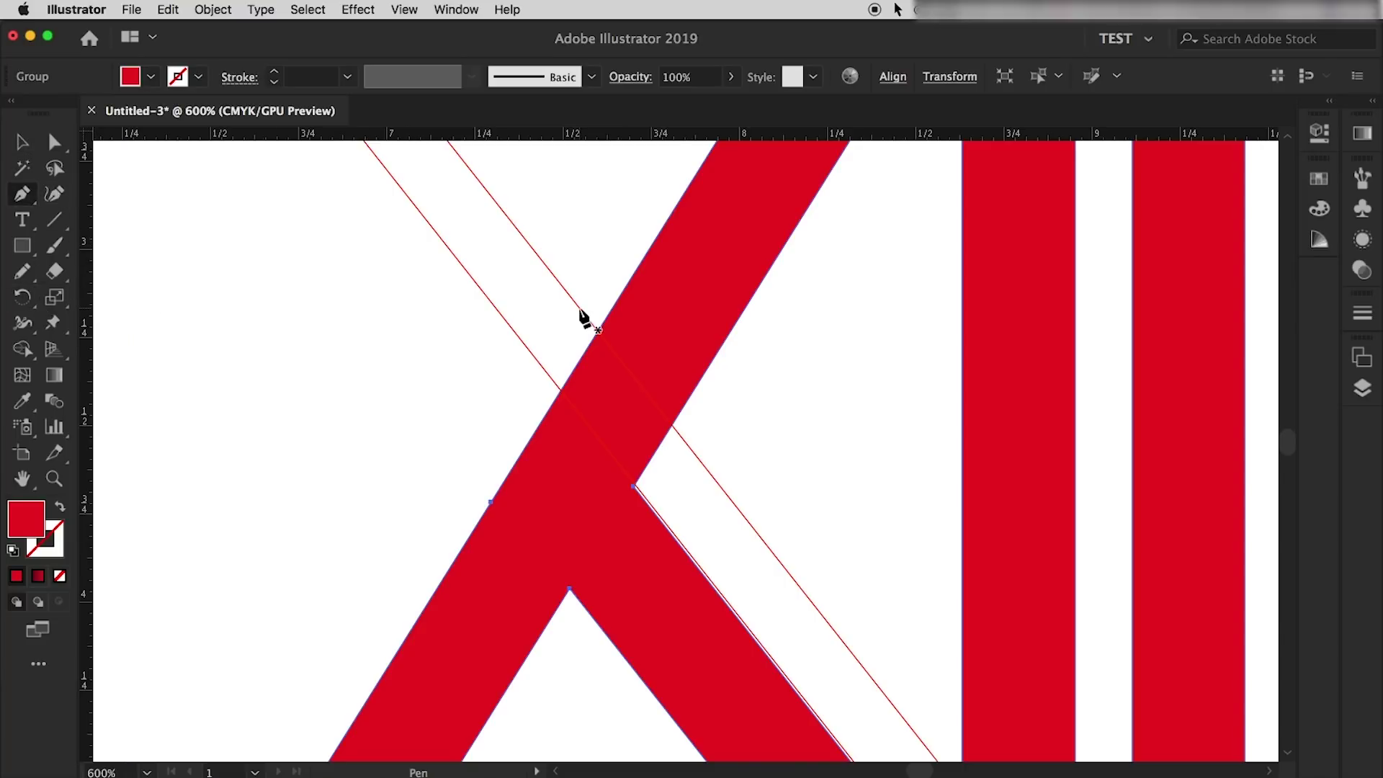
click(580, 308)
click(535, 358)
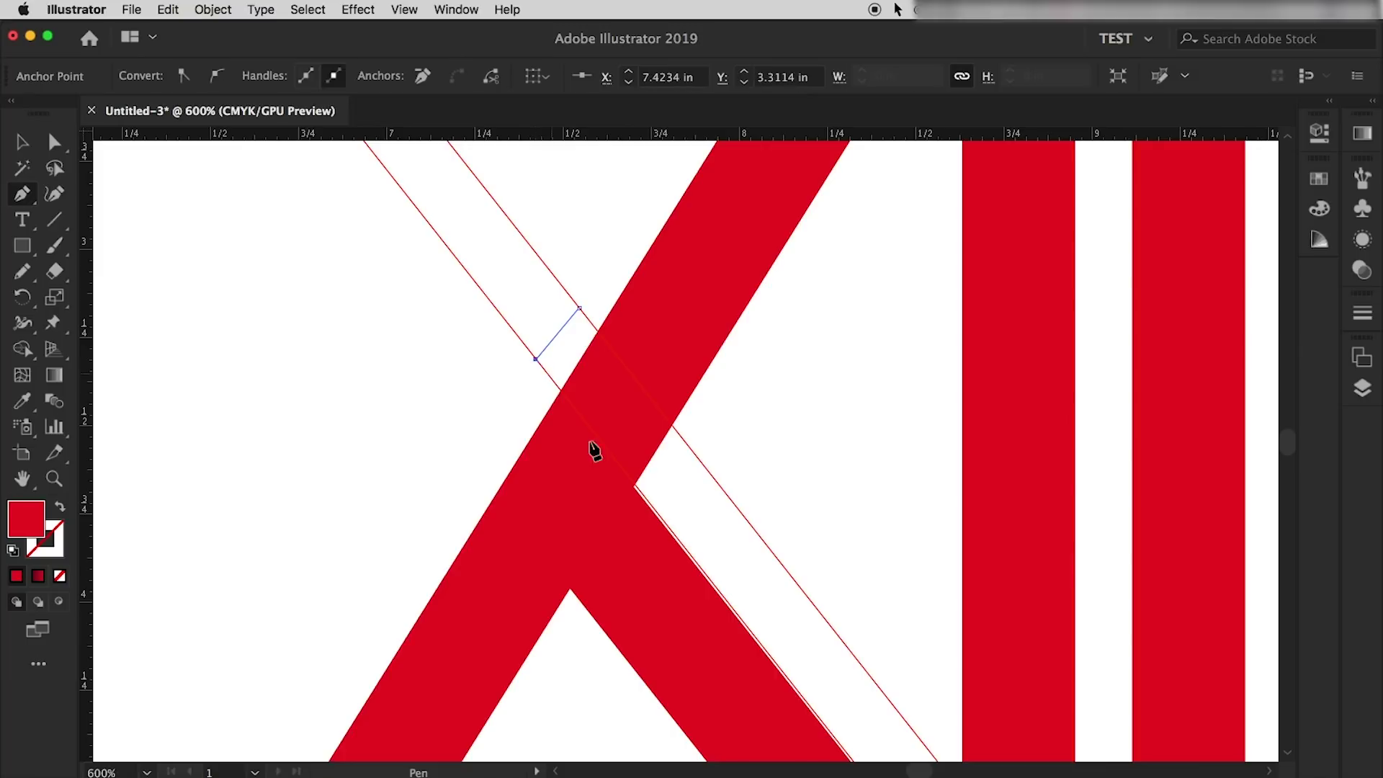
click(682, 546)
click(732, 502)
click(580, 308)
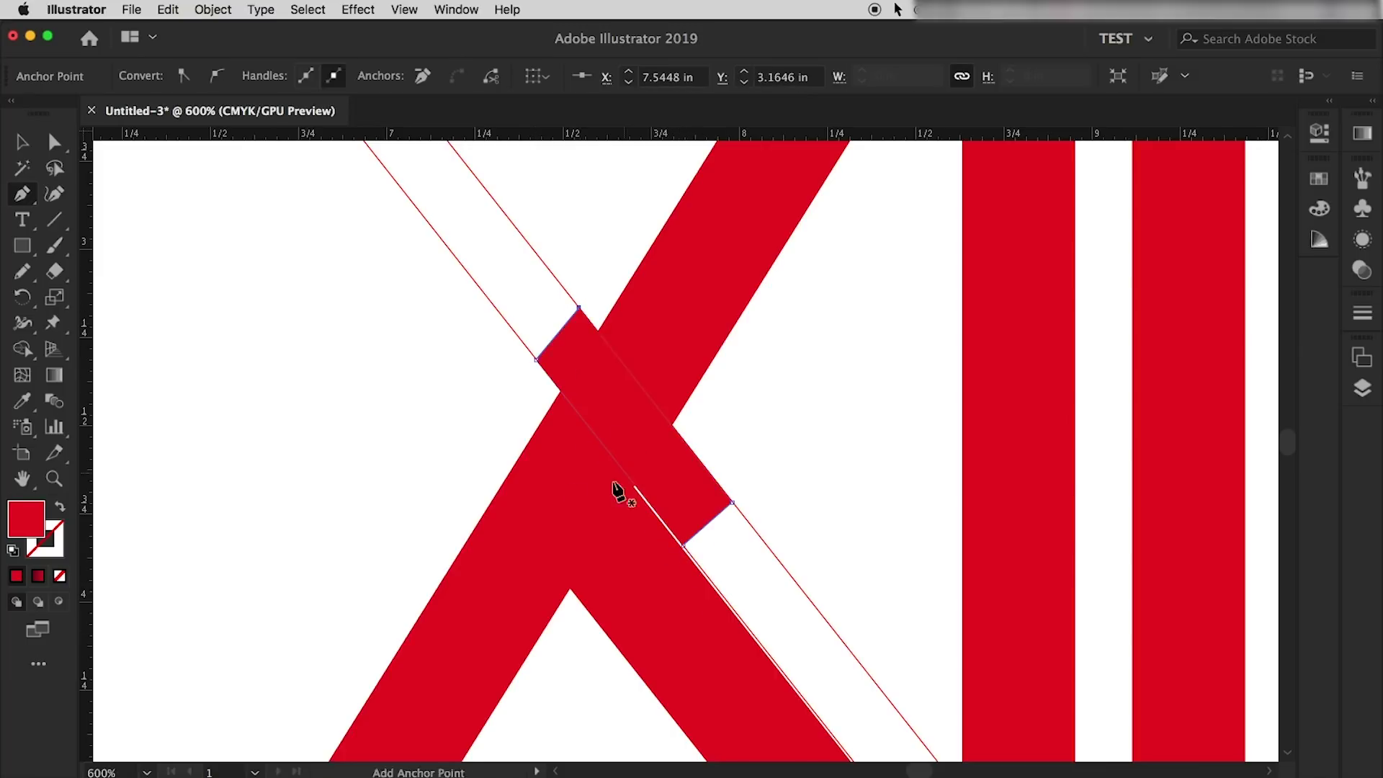
Delete the strip sections crossing the X with an Alt-drag of the Shape Builder.
click(23, 142)
drag(365, 302, 883, 541)
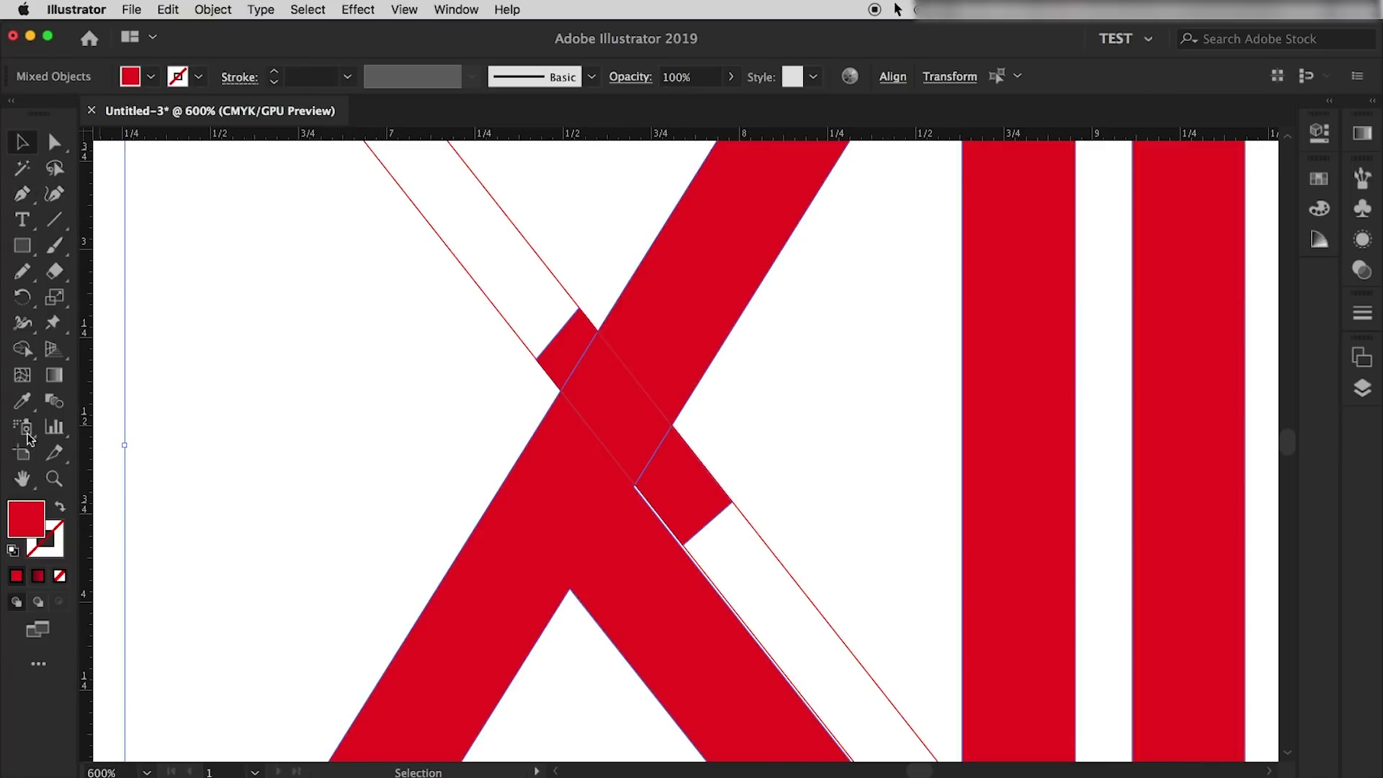
click(23, 350)
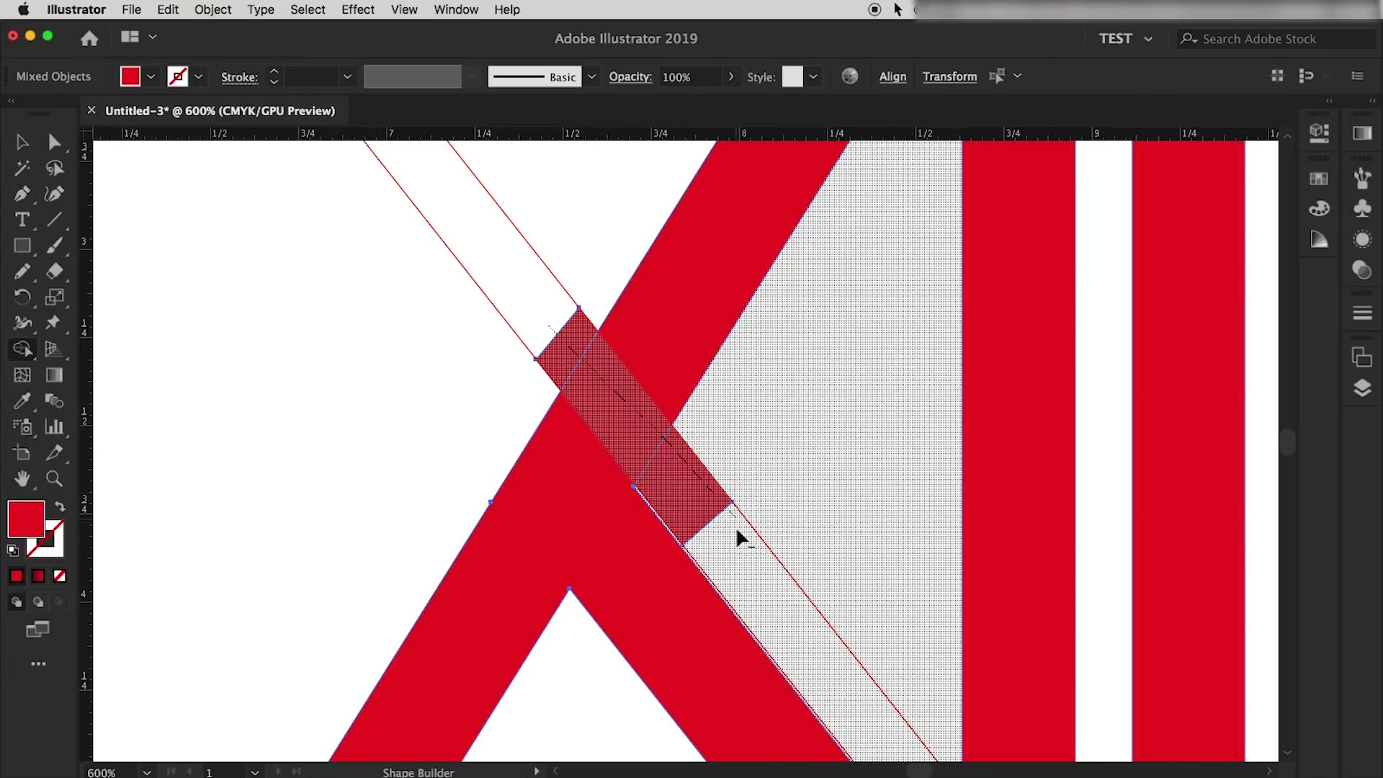
drag(555, 333, 736, 526)
Zoom to fit both AK logos, hide the guides and deselect the AK group.
key(v)
key(ctrl+0)
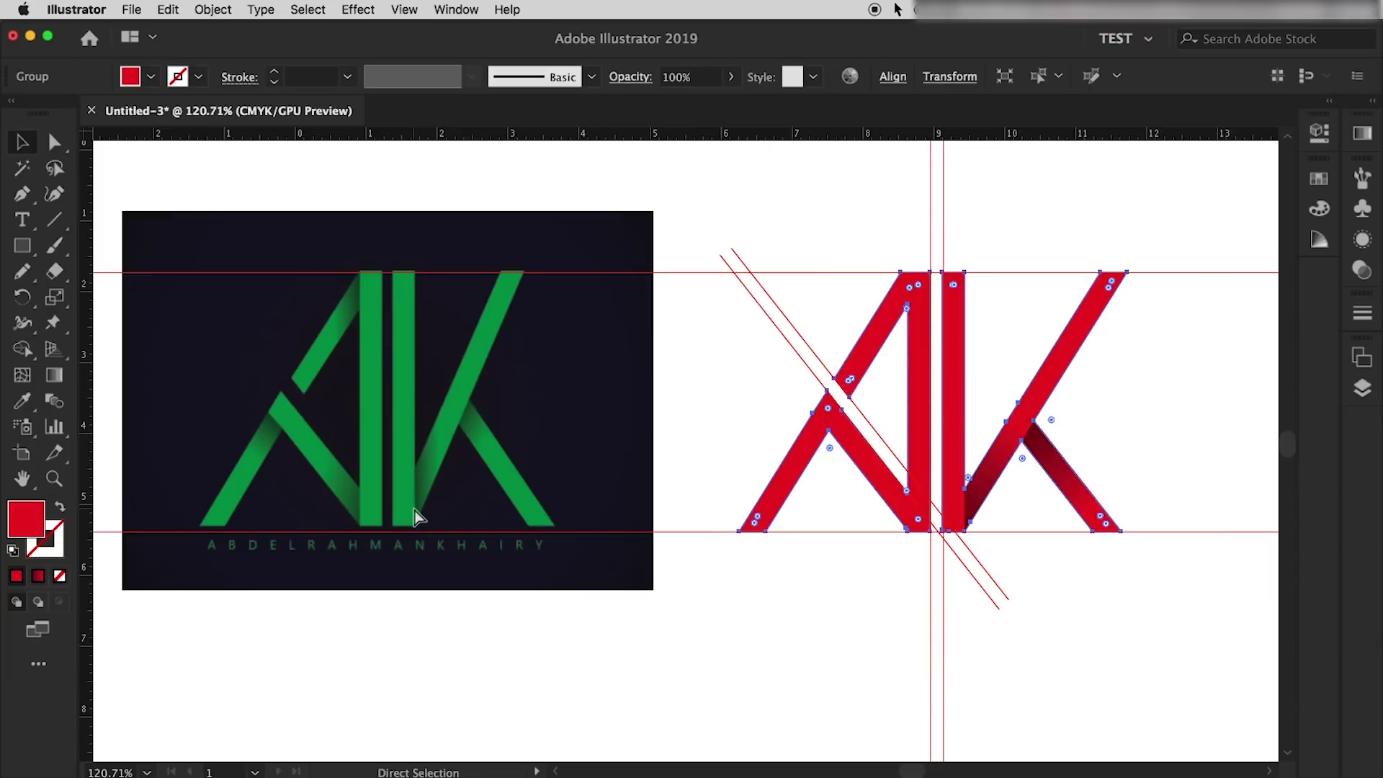
key(ctrl+semicolon)
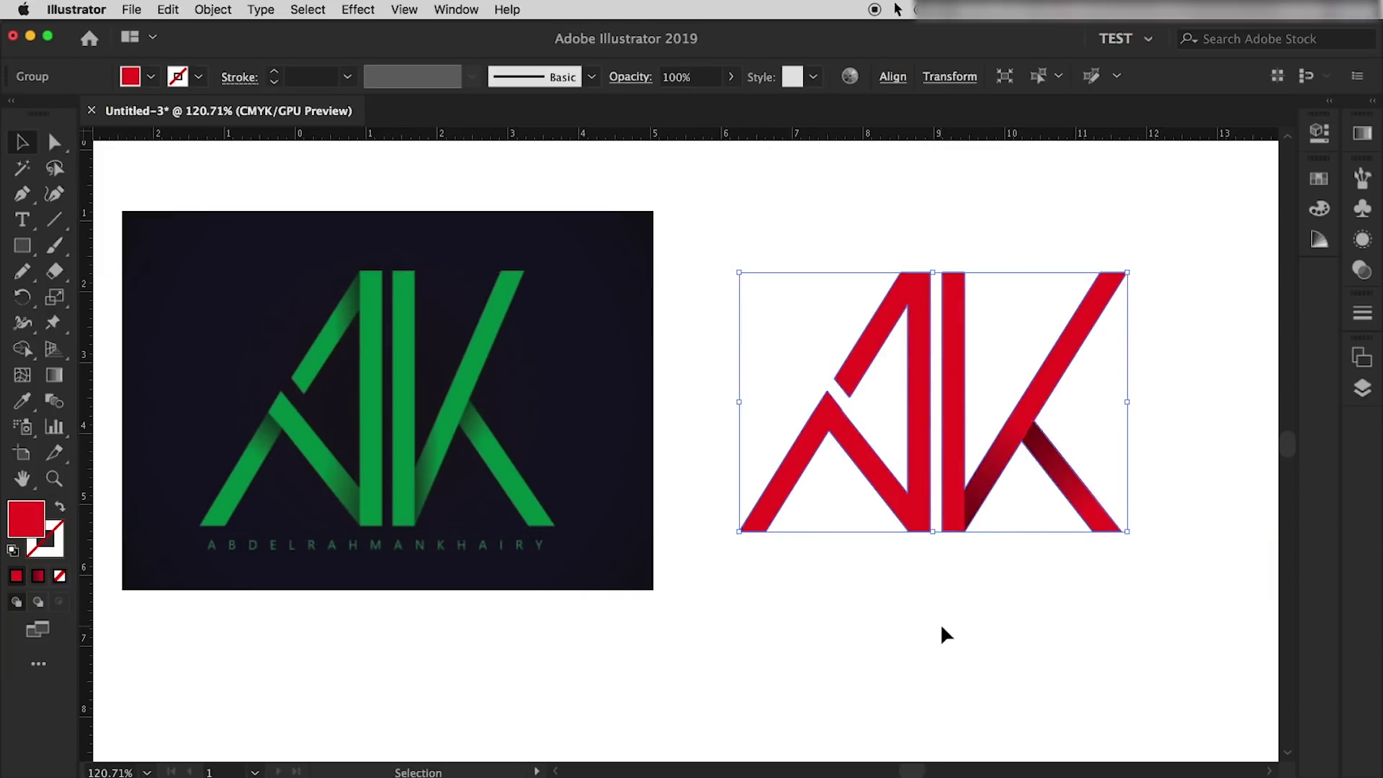
click(941, 626)
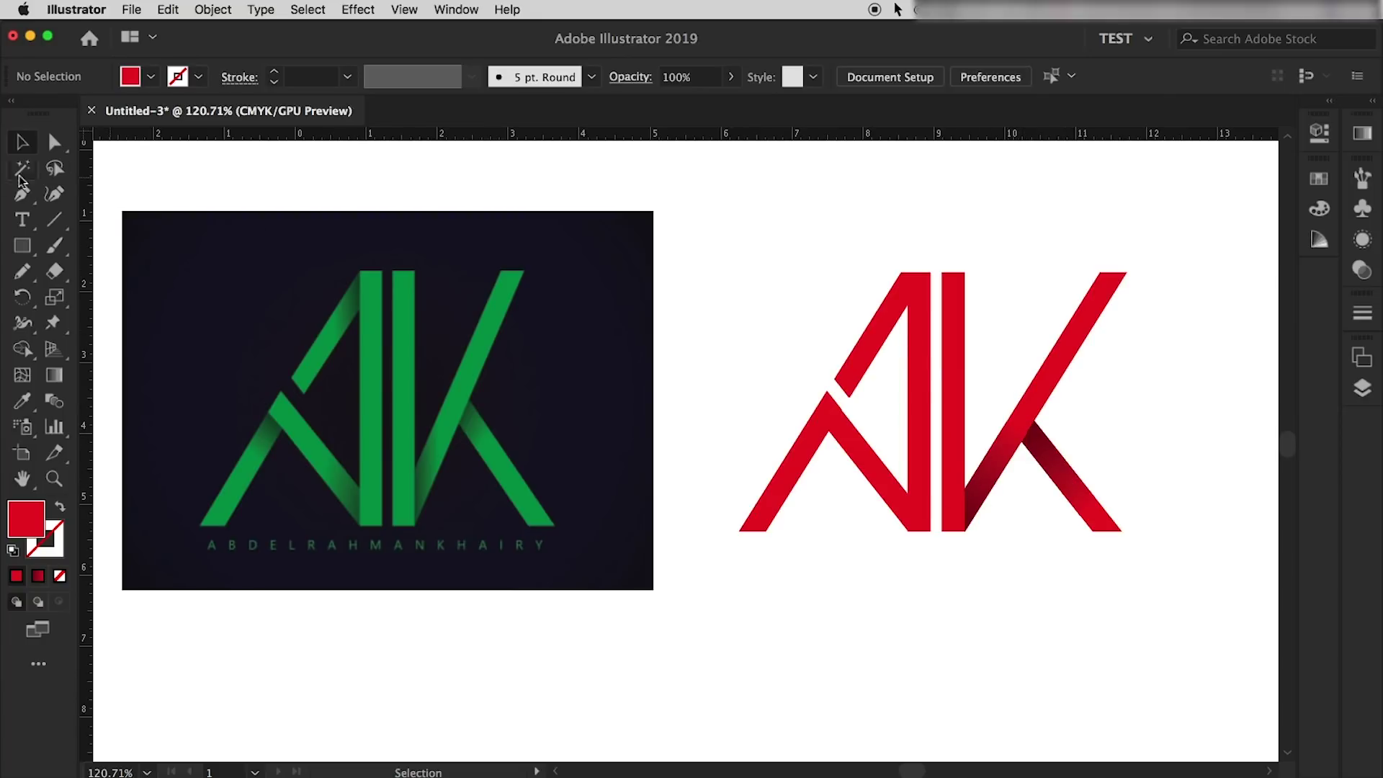
Move the ABDELRAHMAN KHAIRY caption below the red AK.
mouse_move(114, 191)
mouse_down()
mouse_move(240, 269)
mouse_move(823, 551)
mouse_up()
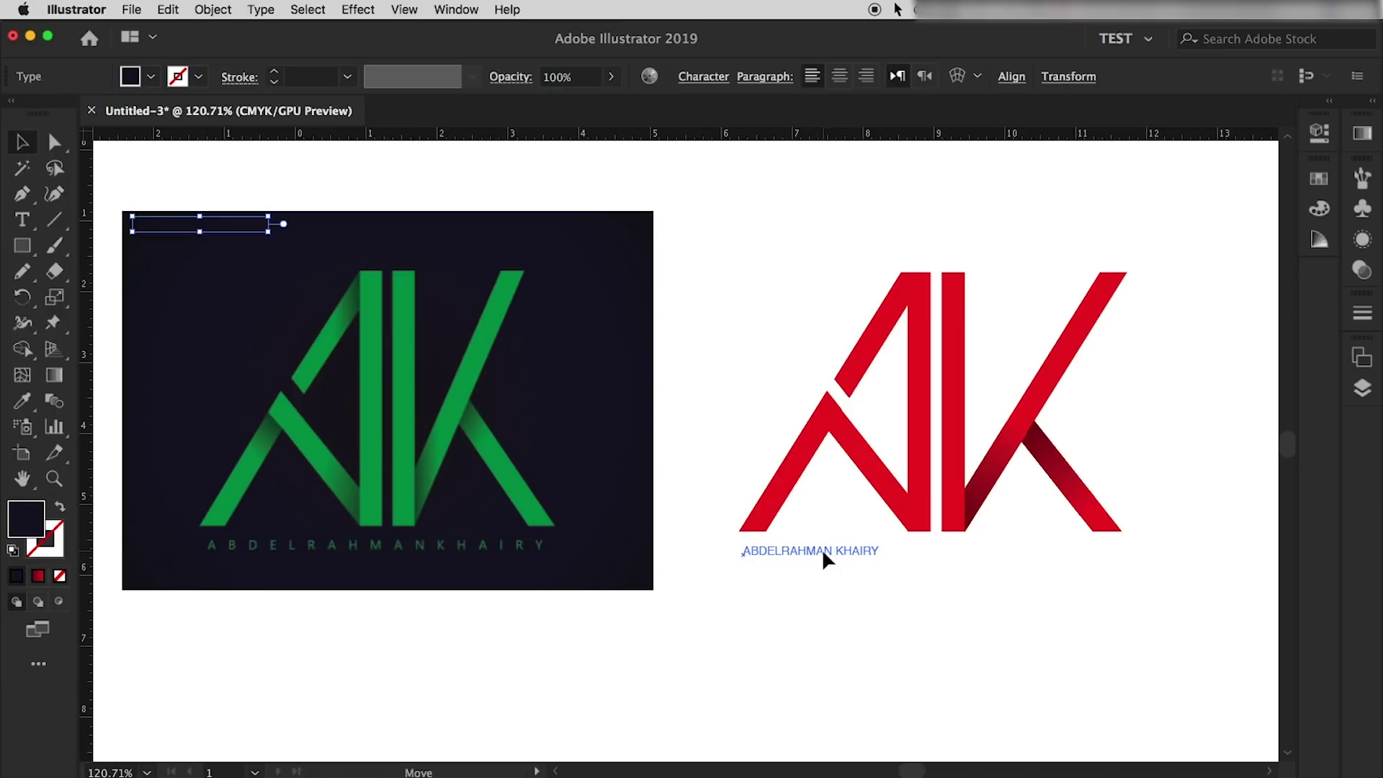
drag(822, 547, 815, 550)
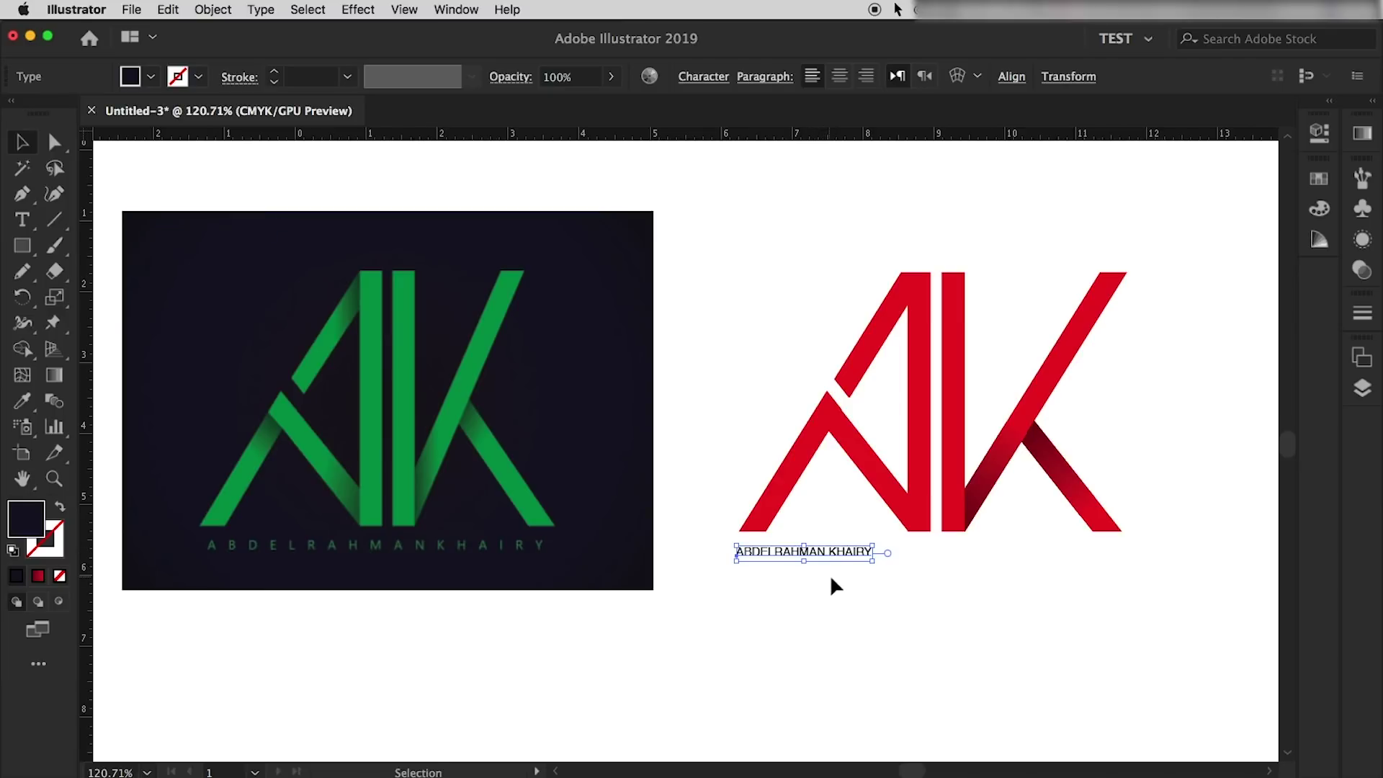
scroll(831, 574, up, 5)
scroll(831, 573, down, 4)
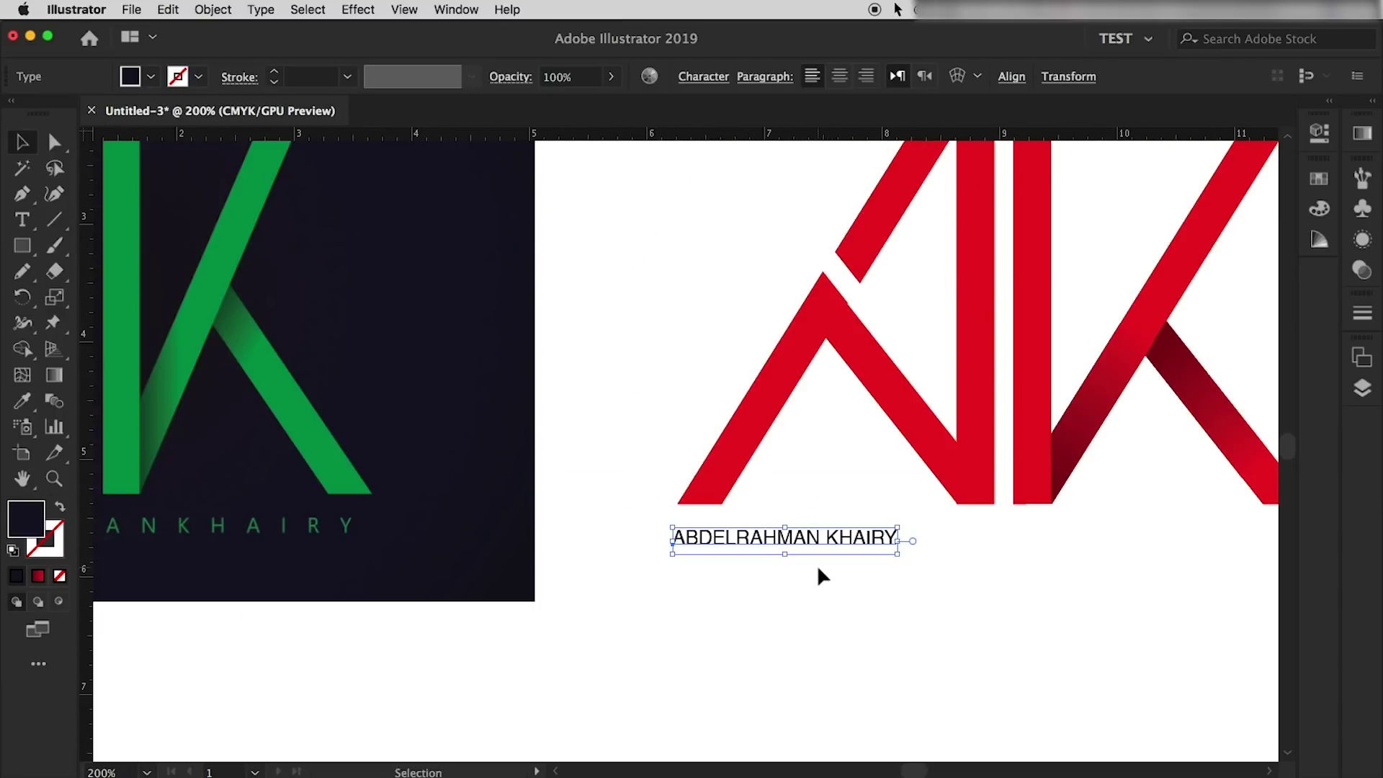
scroll(818, 568, up, 2)
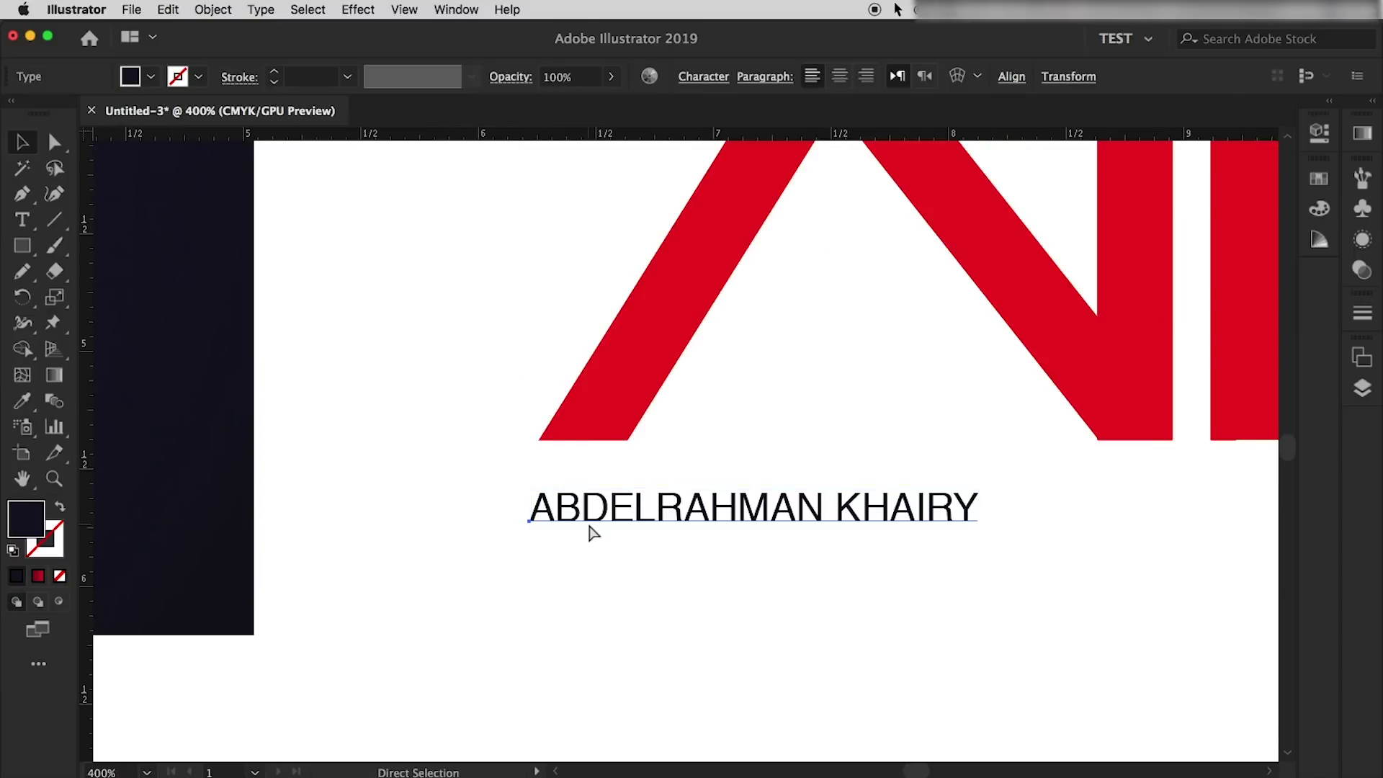
Add vertical guides at the logo's edges and align the caption to the A's left edge.
drag(86, 386, 540, 381)
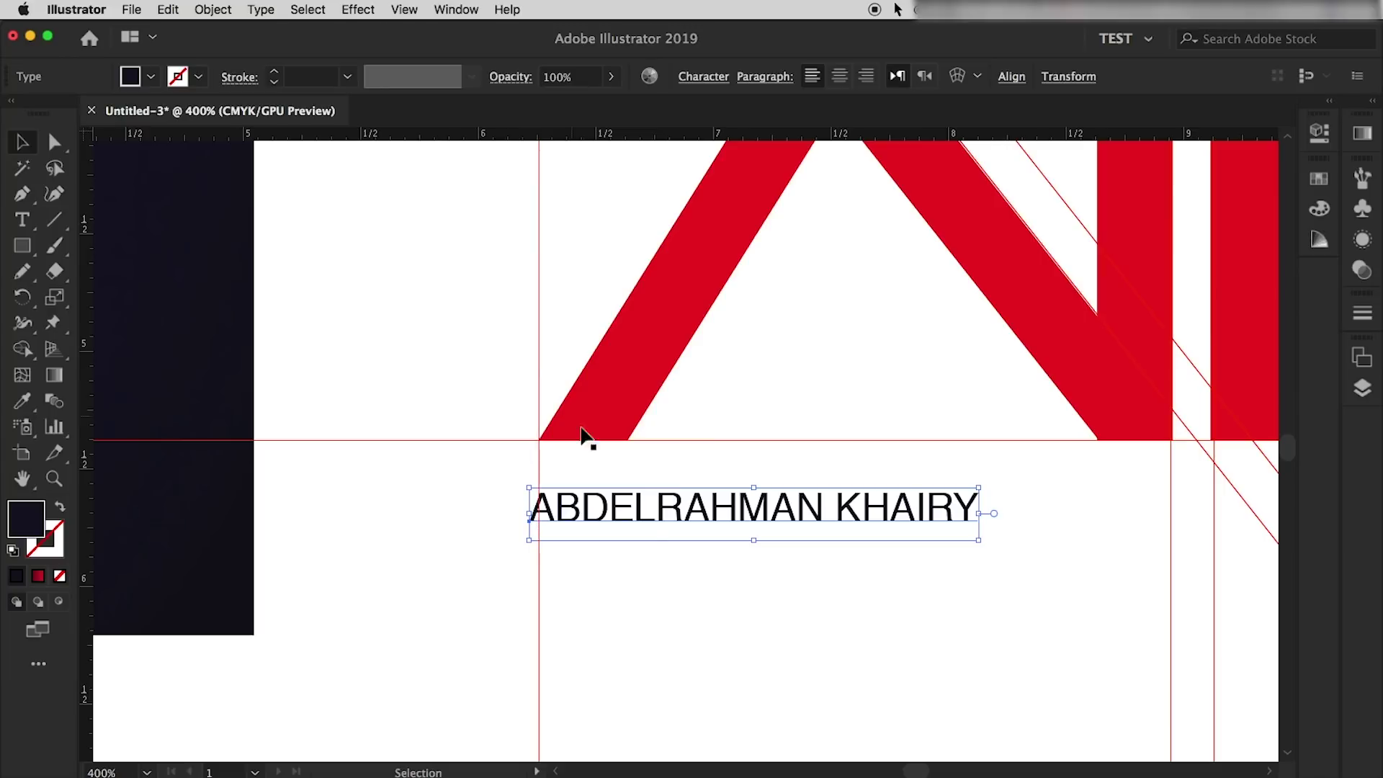
key(super+0)
drag(93, 393, 849, 394)
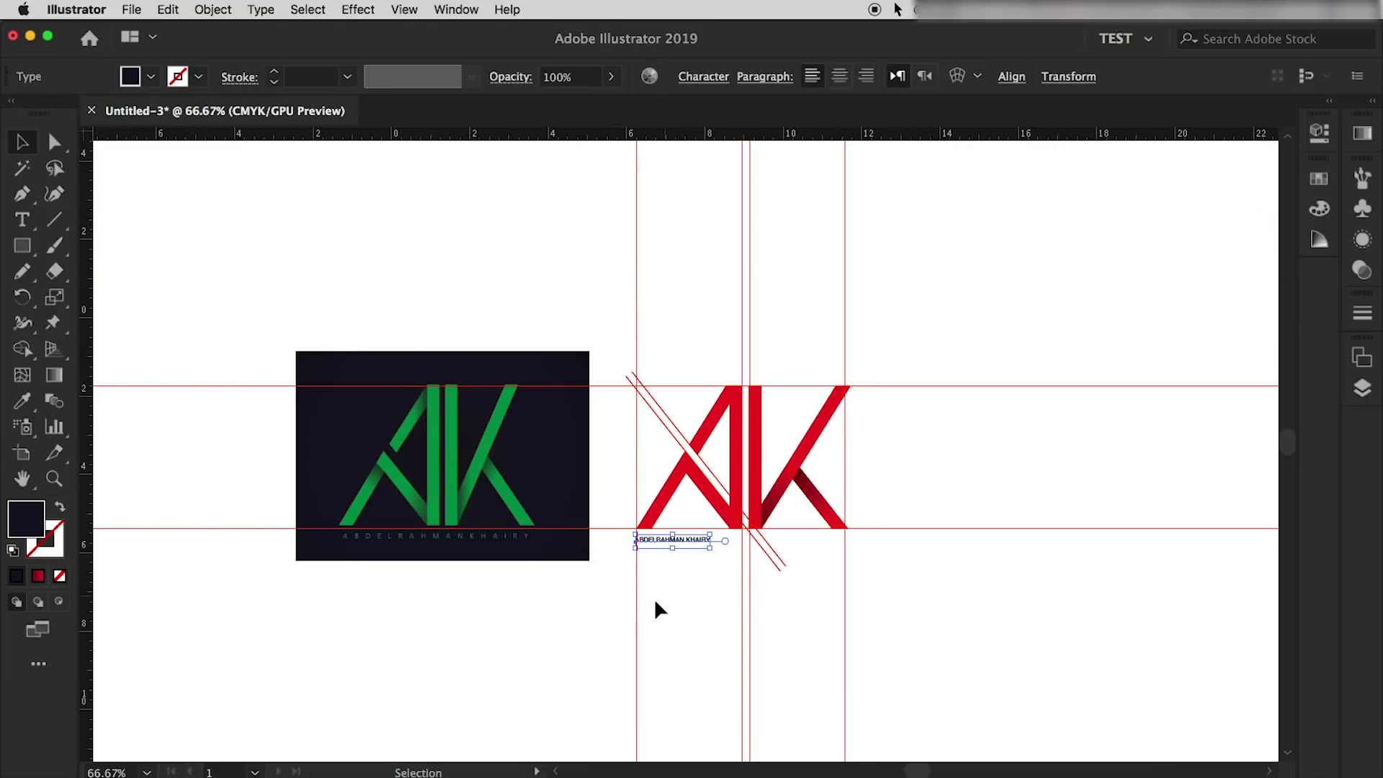
scroll(651, 564, up, 3)
scroll(651, 565, up, 4)
mouse_move(655, 229)
mouse_down()
mouse_move(675, 231)
mouse_move(710, 292)
mouse_up()
Scroll around the artboard to check the caption's placement under the logo.
scroll(711, 293, right, 3)
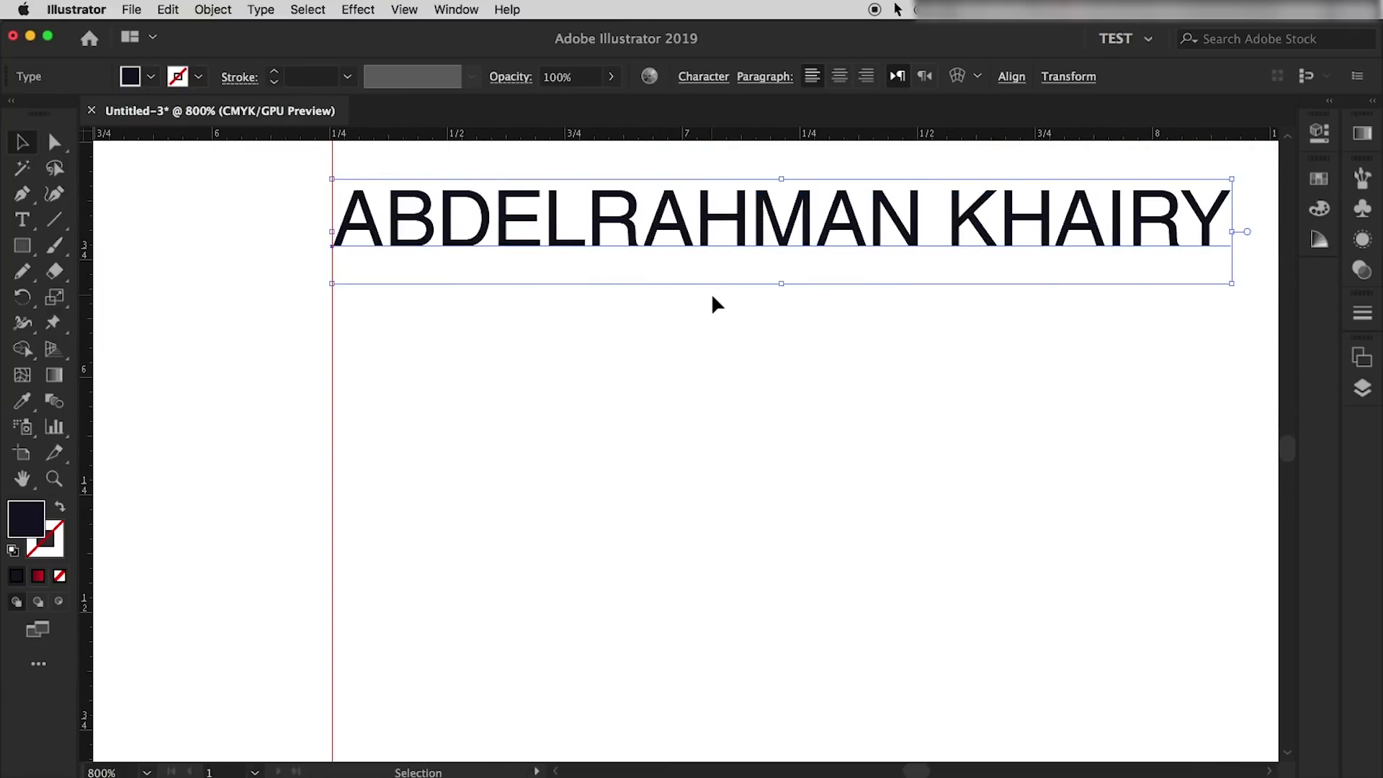
scroll(711, 292, up, 3)
scroll(711, 292, down, 2)
scroll(717, 356, right, 3)
scroll(716, 360, right, 3)
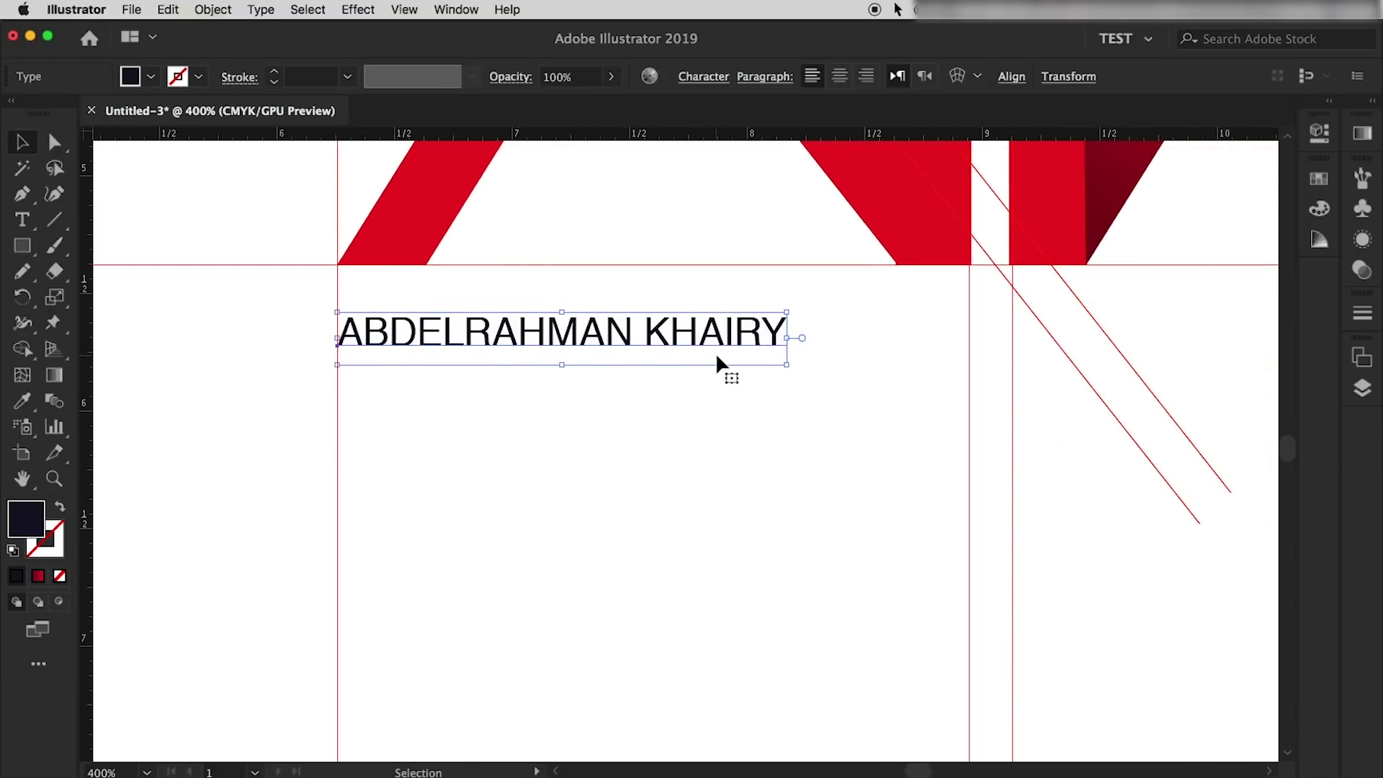
scroll(652, 398, down, 1)
scroll(628, 381, down, 1)
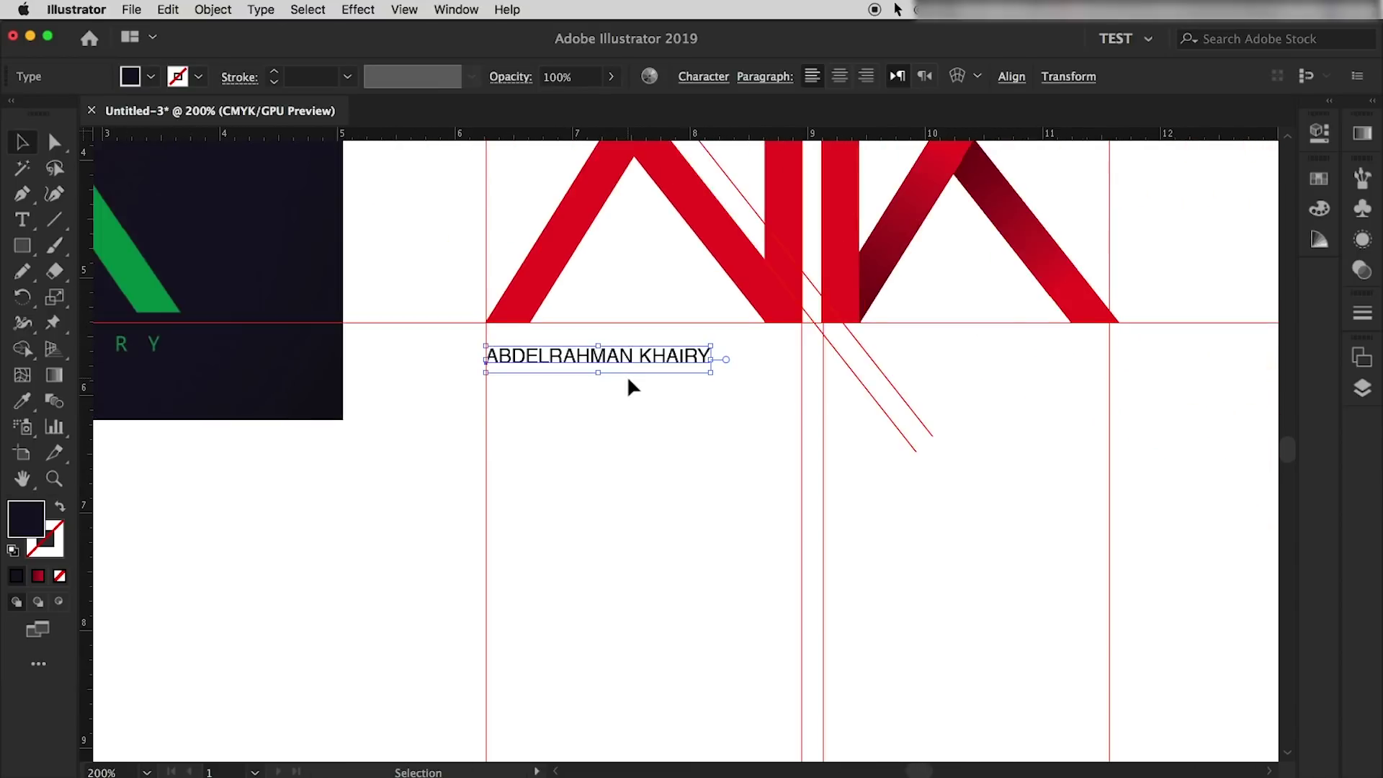
scroll(627, 374, right, 3)
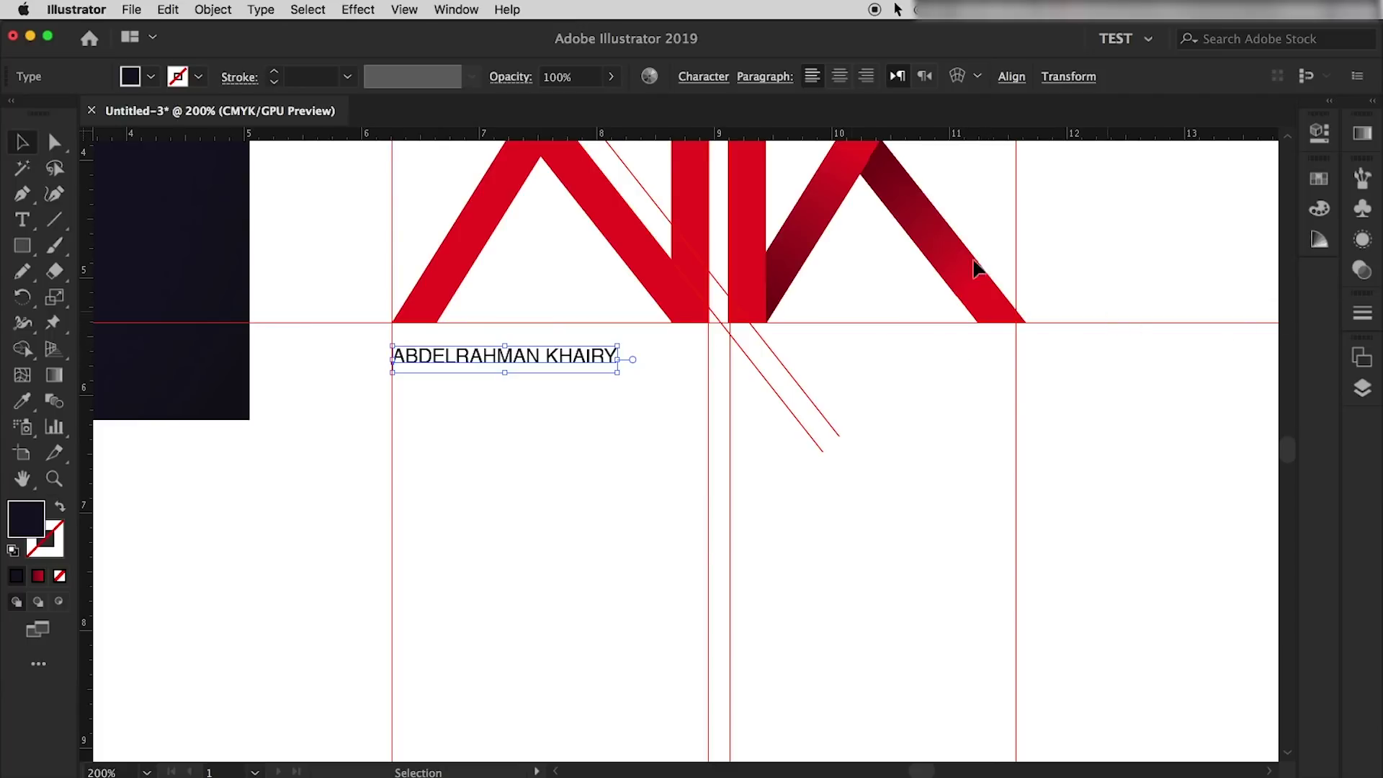
Widen the caption's tracking with six Alt+Right presses, then deselect it and hide the guides.
click(703, 76)
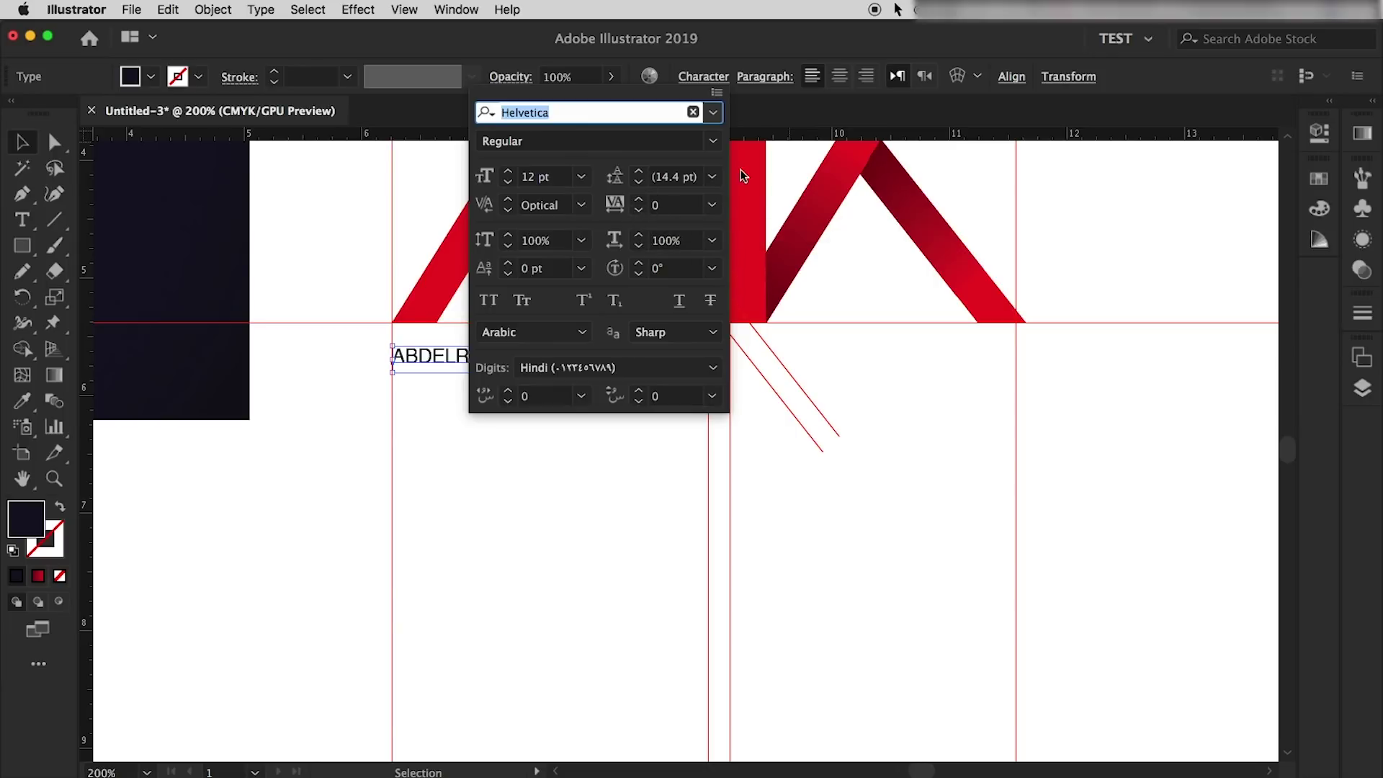
click(794, 108)
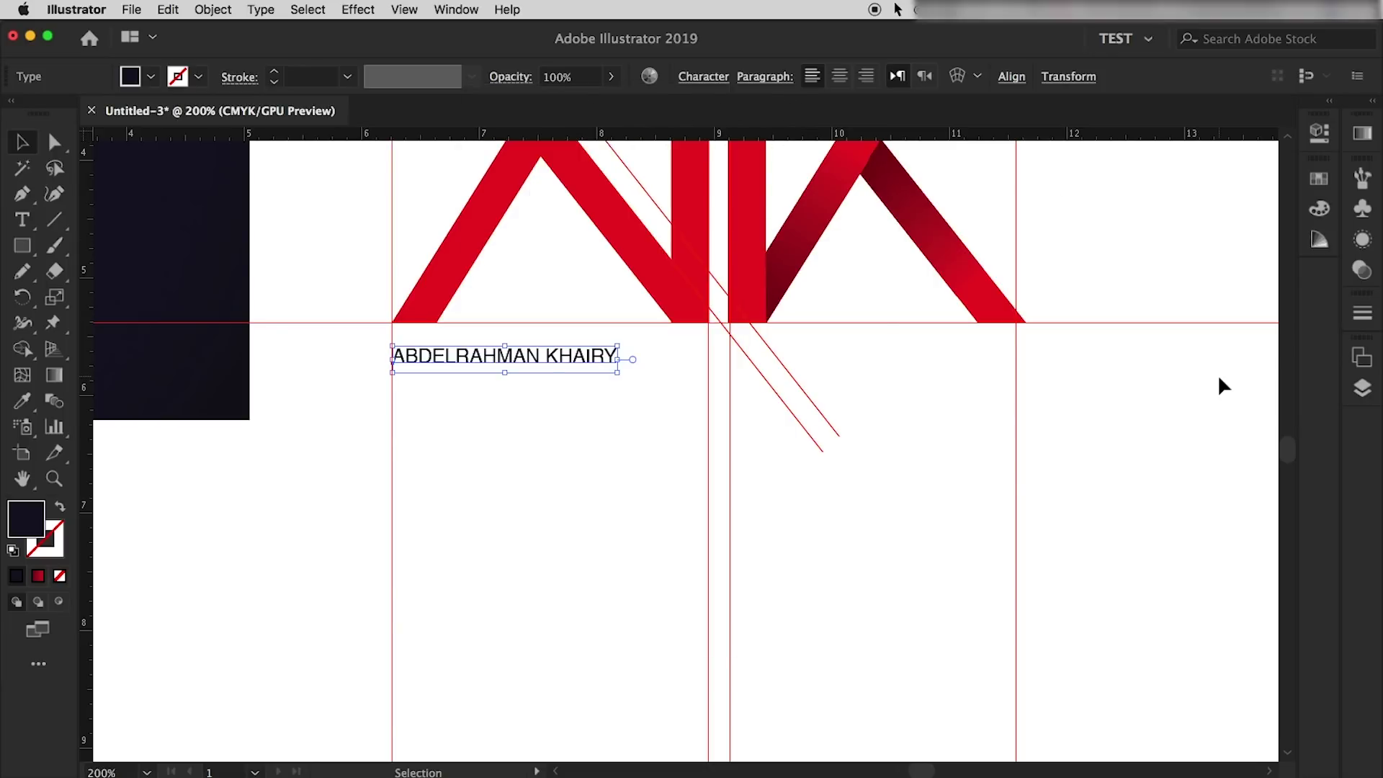
key(shift)
key(alt+Right)
key(alt+Right)
key(alt+Right)
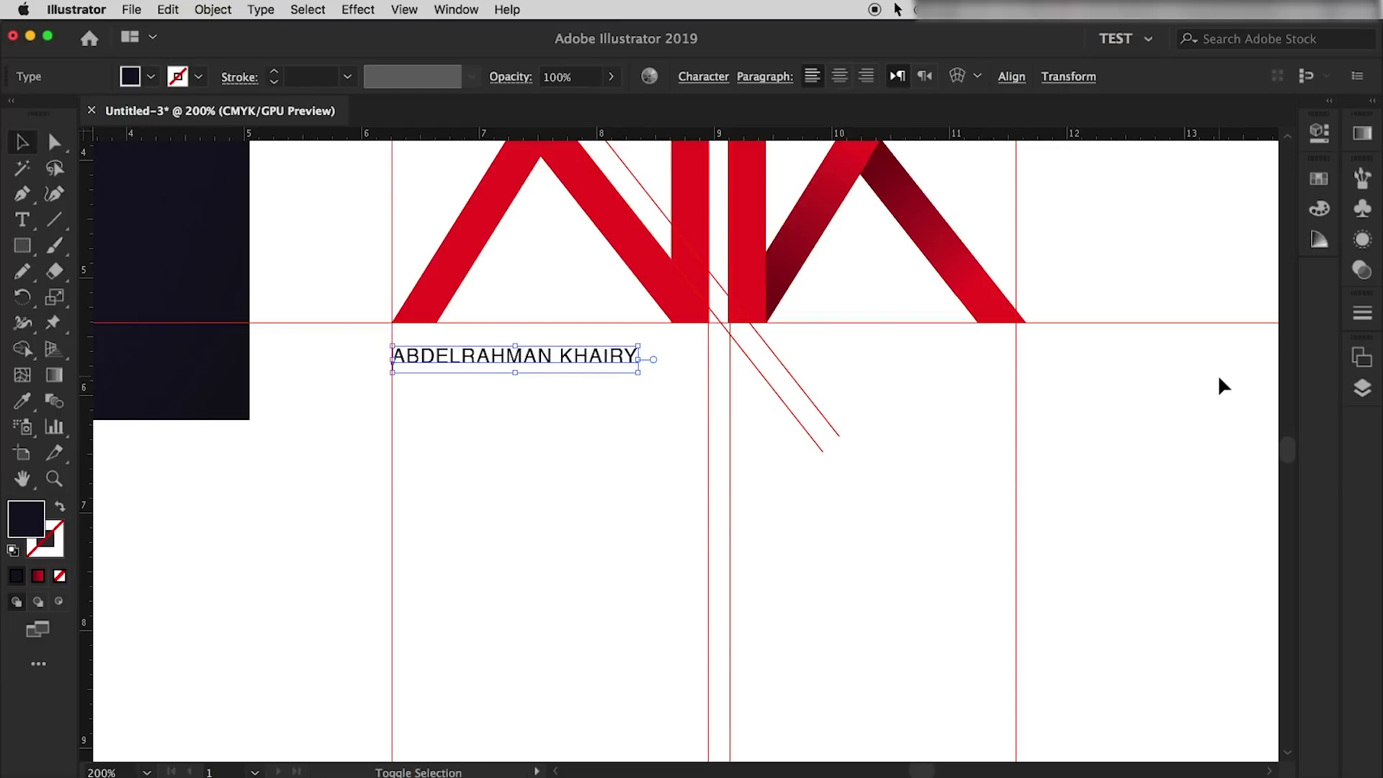
key(alt+Right)
key(alt+Right)
key(alt+Right)
key(alt+Right)
key(alt+Right)
key(alt+Right)
key(alt+Right)
key(alt+Right)
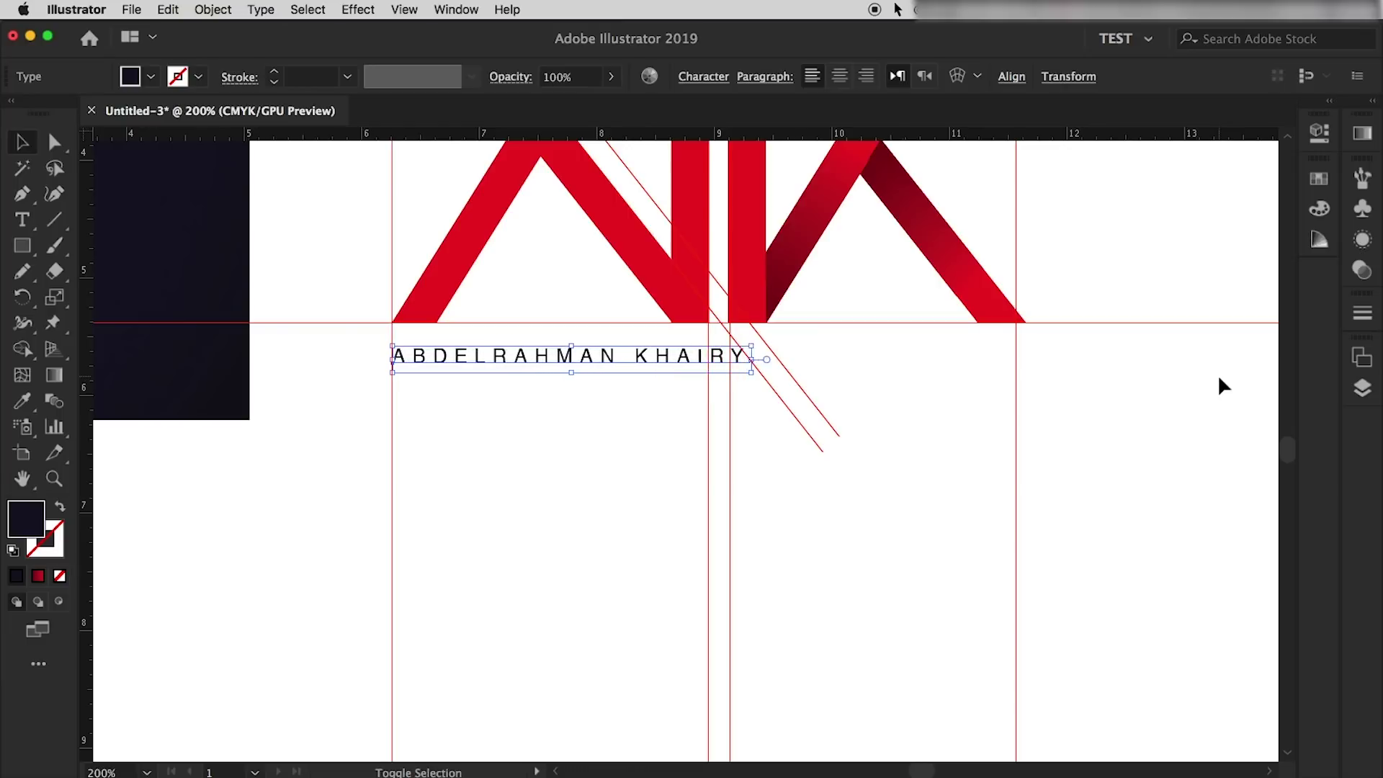
key(alt+Right)
key(alt+Right)
key(alt+Right)
key(alt+Right)
key(alt+Right)
key(alt+Right)
key(alt+Right)
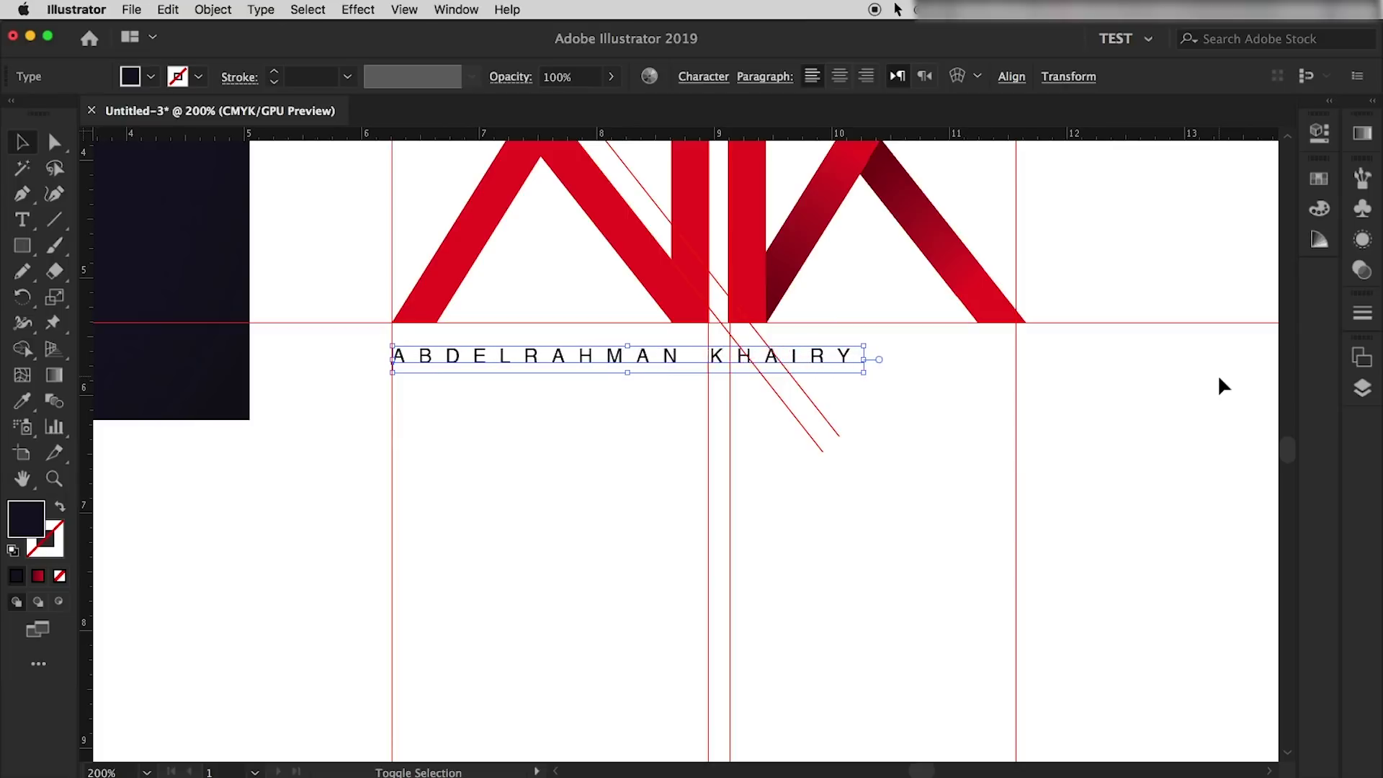
key(alt+Right)
key(alt+Right)
key(alt+Right)
key(alt+Right)
key(alt+Right)
key(alt+Right)
key(alt+Right)
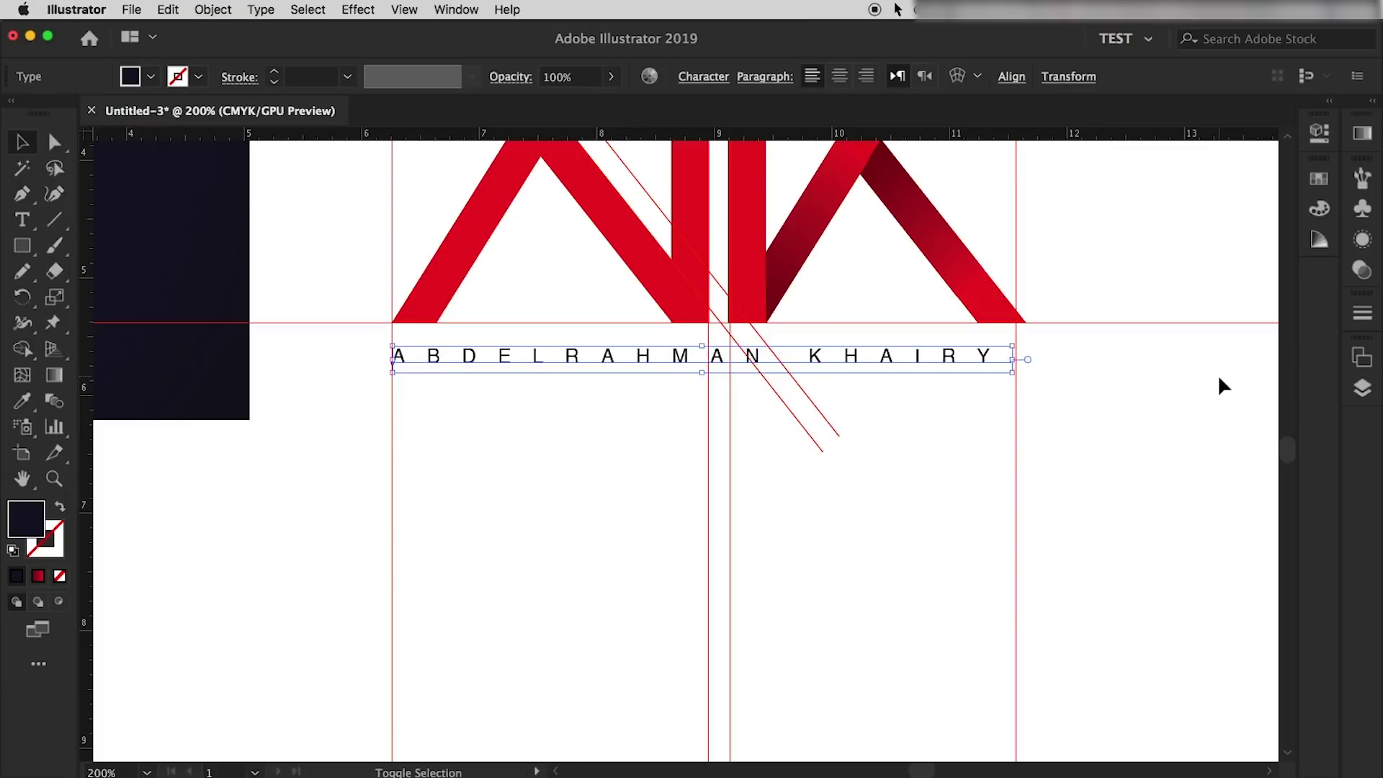
key(alt+Right)
key(alt+Right)
key(alt+Right)
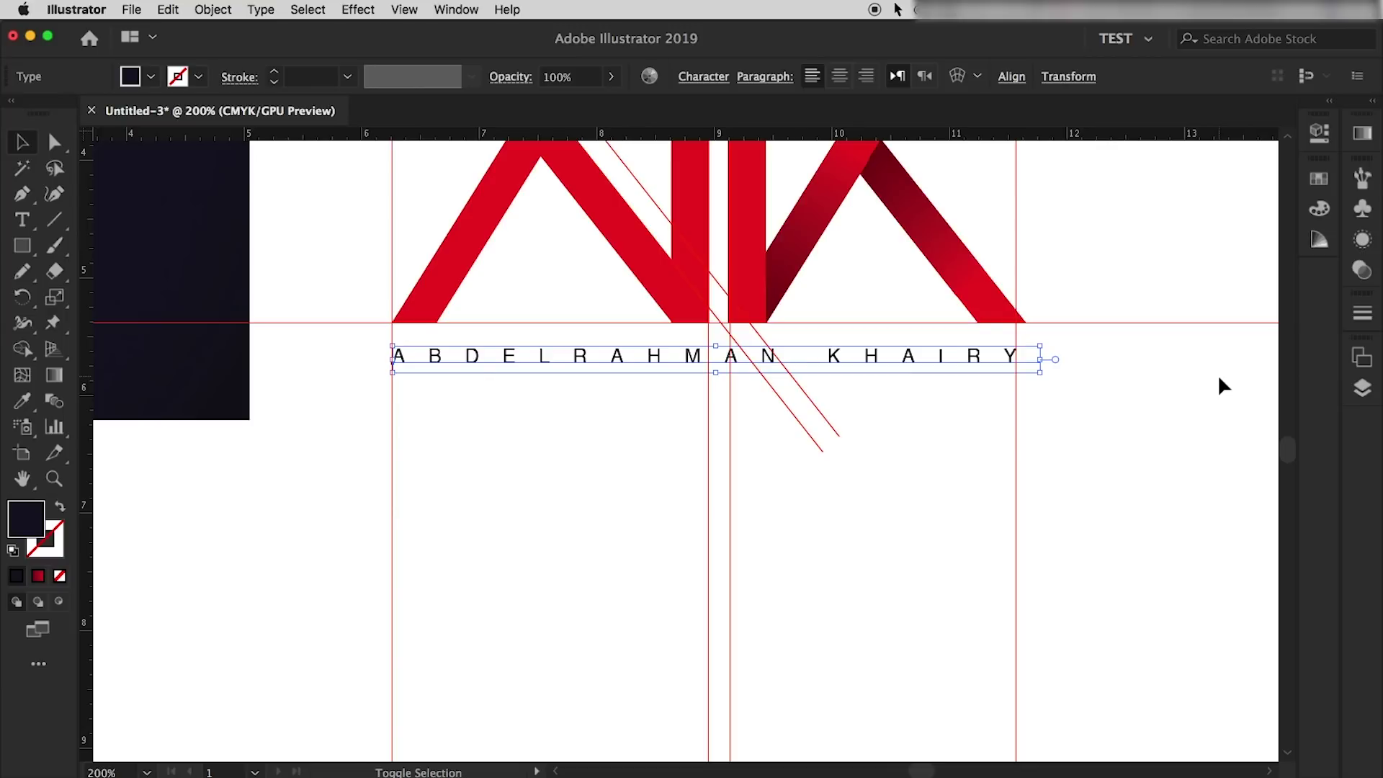
key(alt+Right)
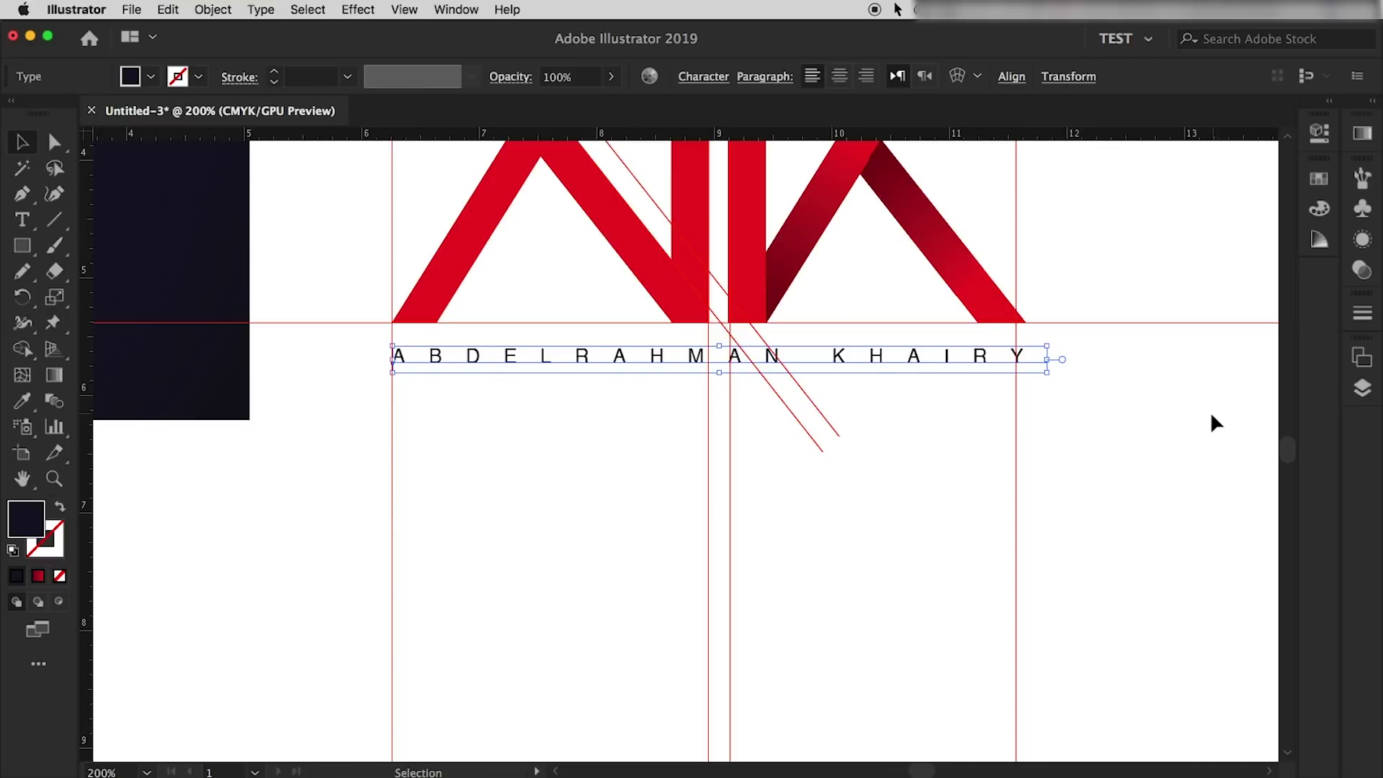
click(1212, 417)
key(ctrl+semicolon)
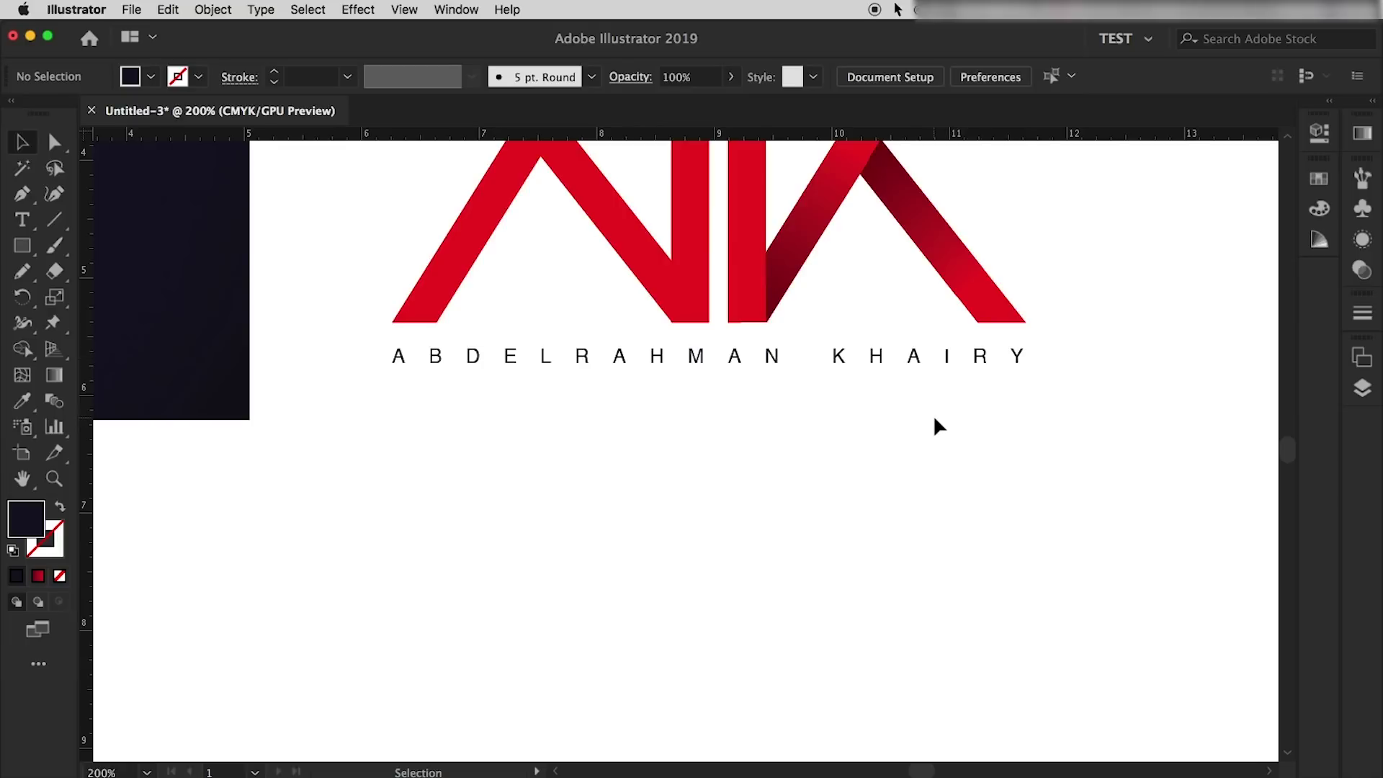
scroll(915, 425, down, 5)
scroll(911, 421, up, 2)
scroll(912, 421, up, 3)
scroll(913, 423, up, 1)
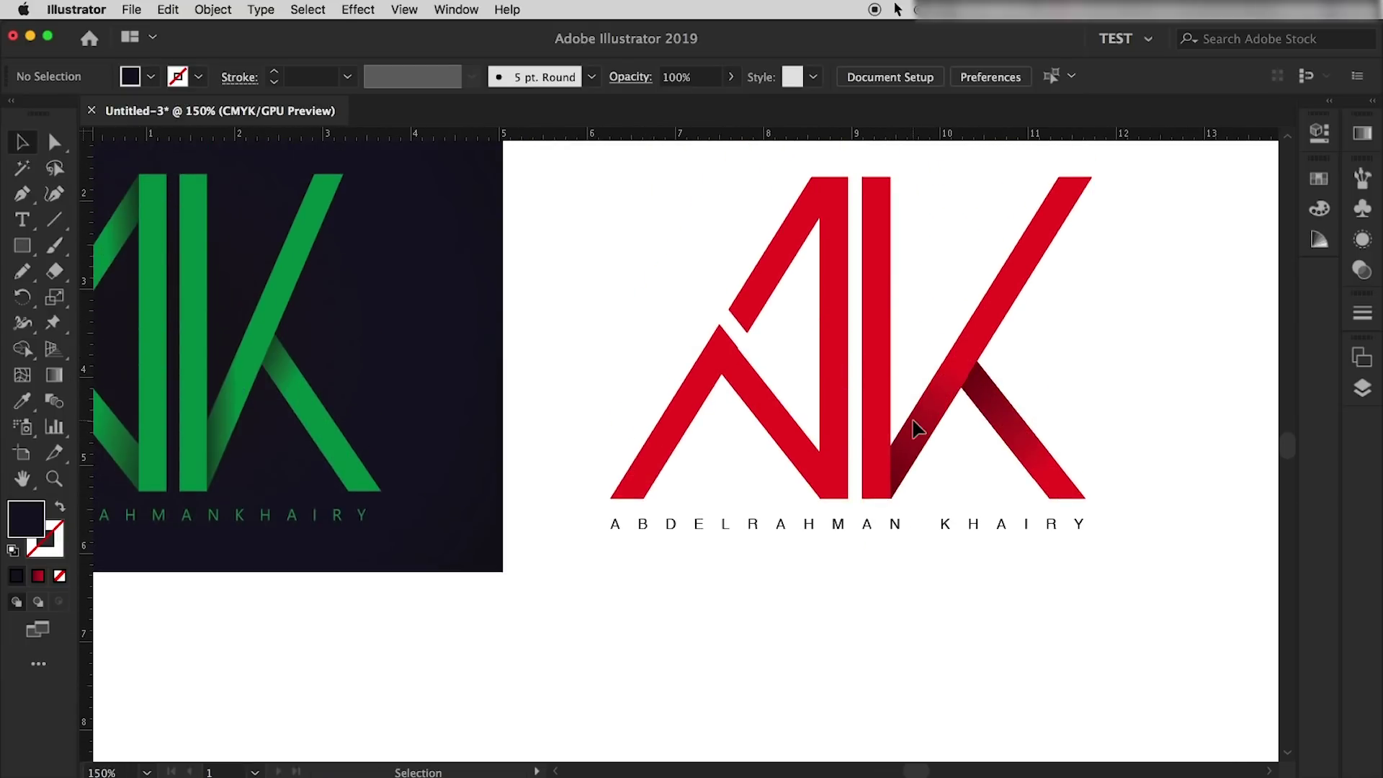
scroll(913, 425, down, 2)
scroll(917, 432, down, 2)
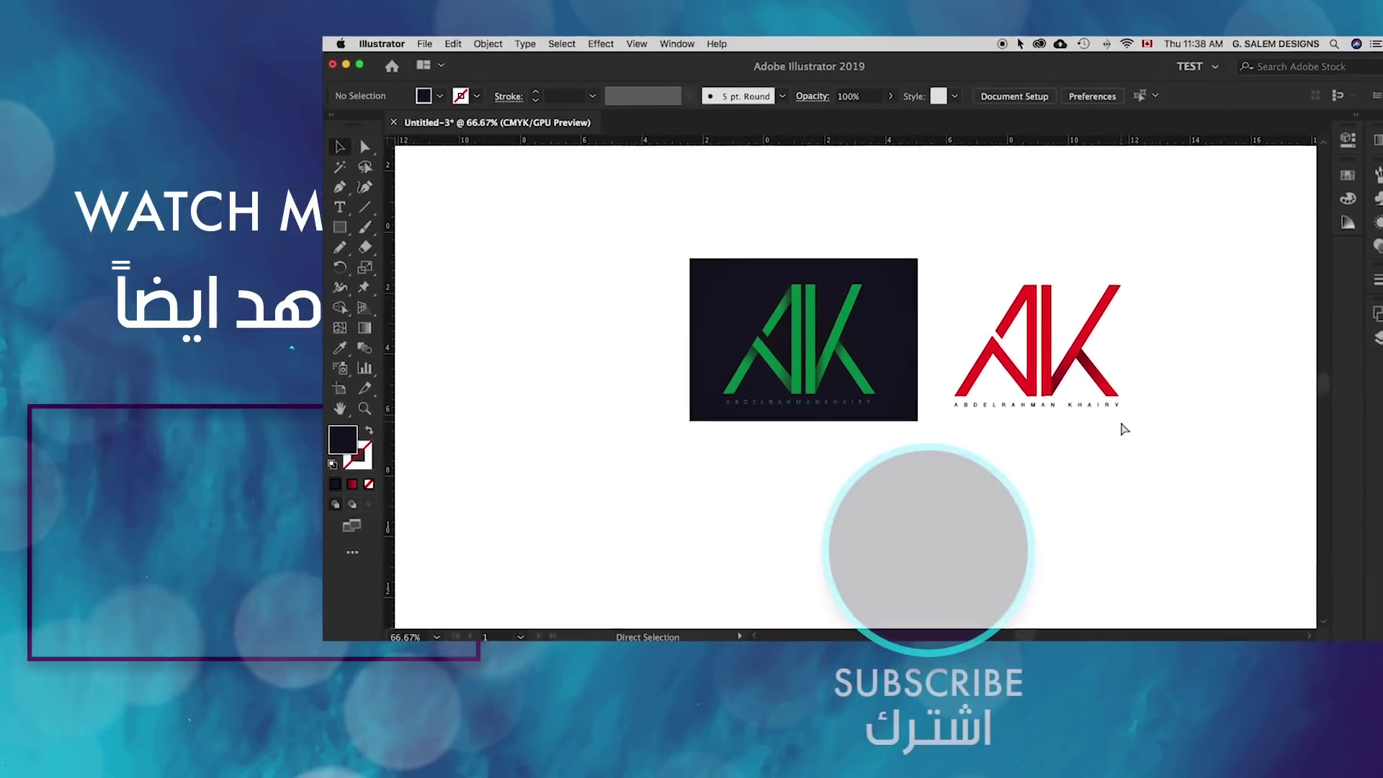
scroll(1121, 425, up, 3)
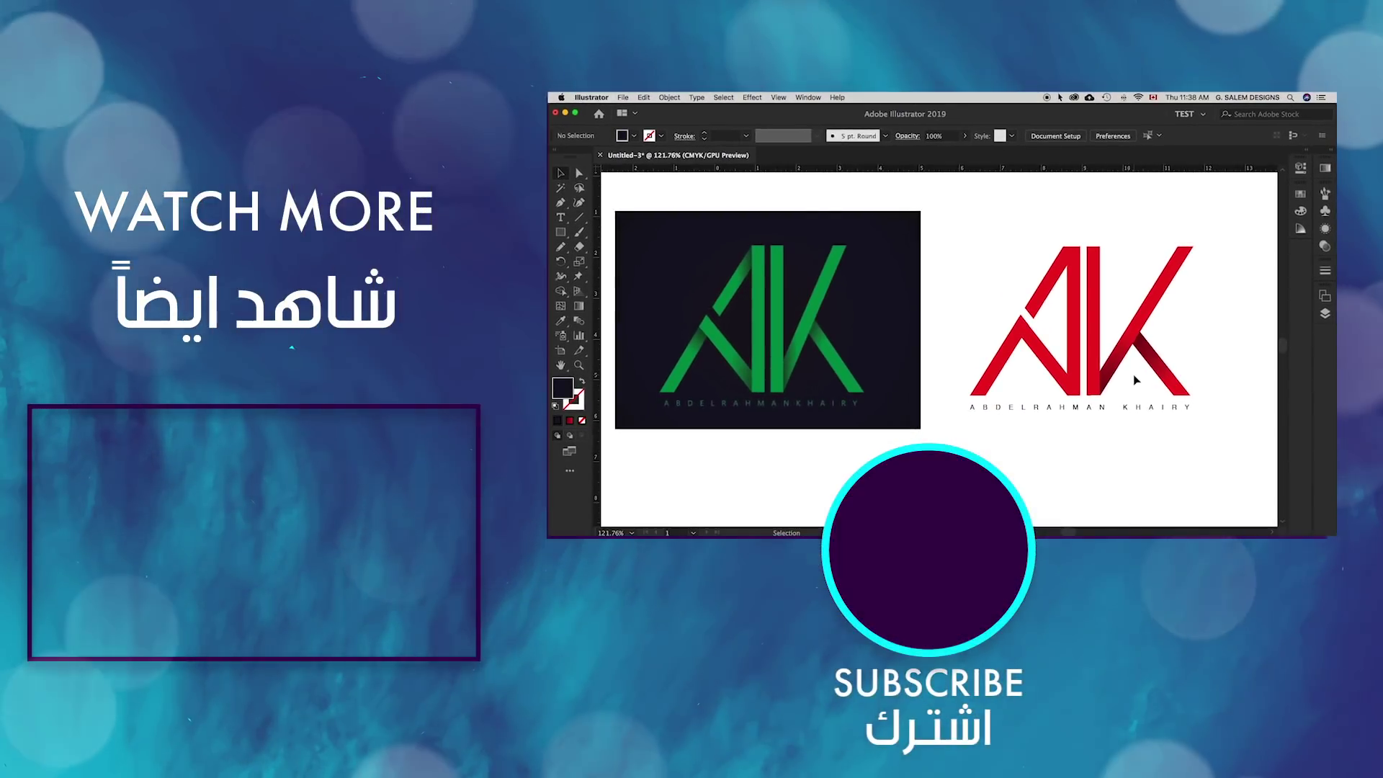